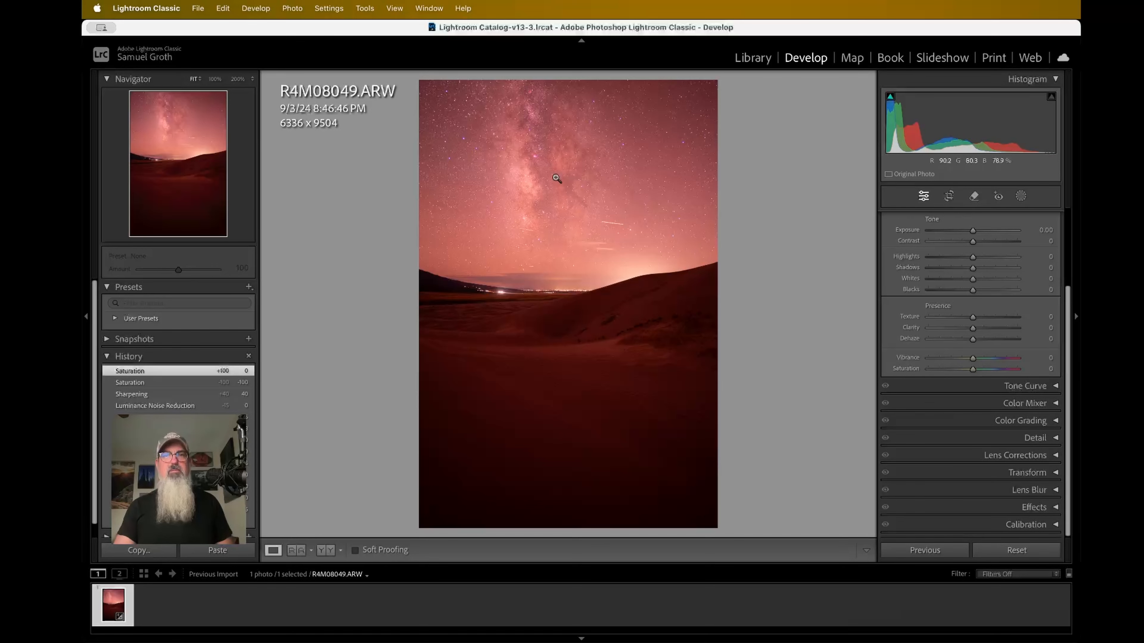
Step: Examine the Lagoon and Trifid nebulae in the Milky Way up close, then return to the full photo view
left_click(533, 156)
left_click_drag(627, 182, 617, 227)
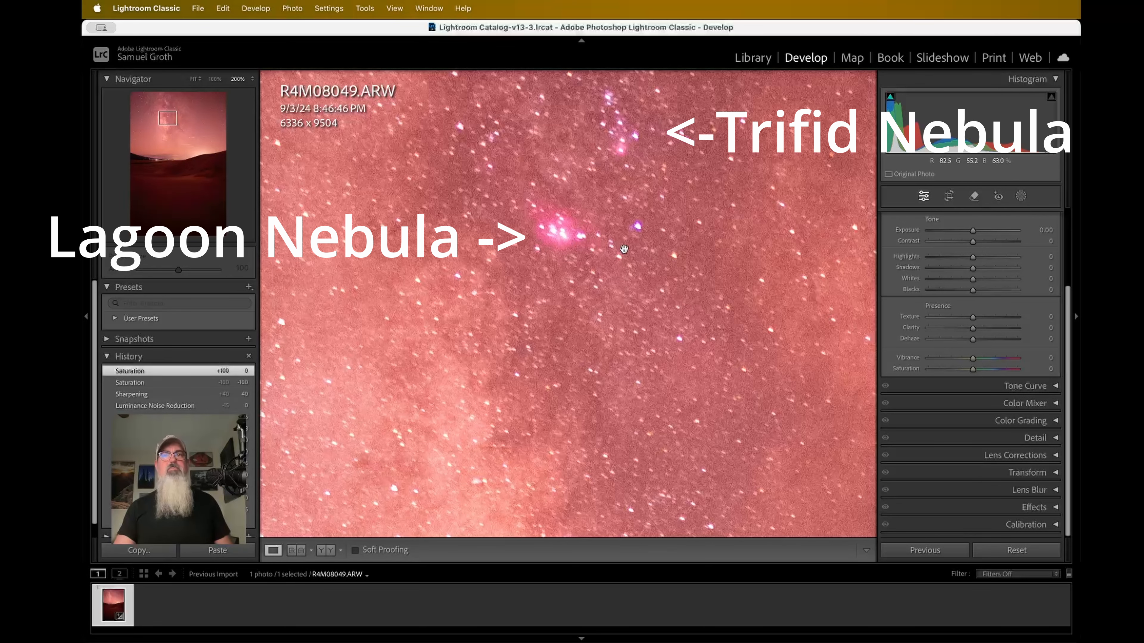
left_click(620, 247)
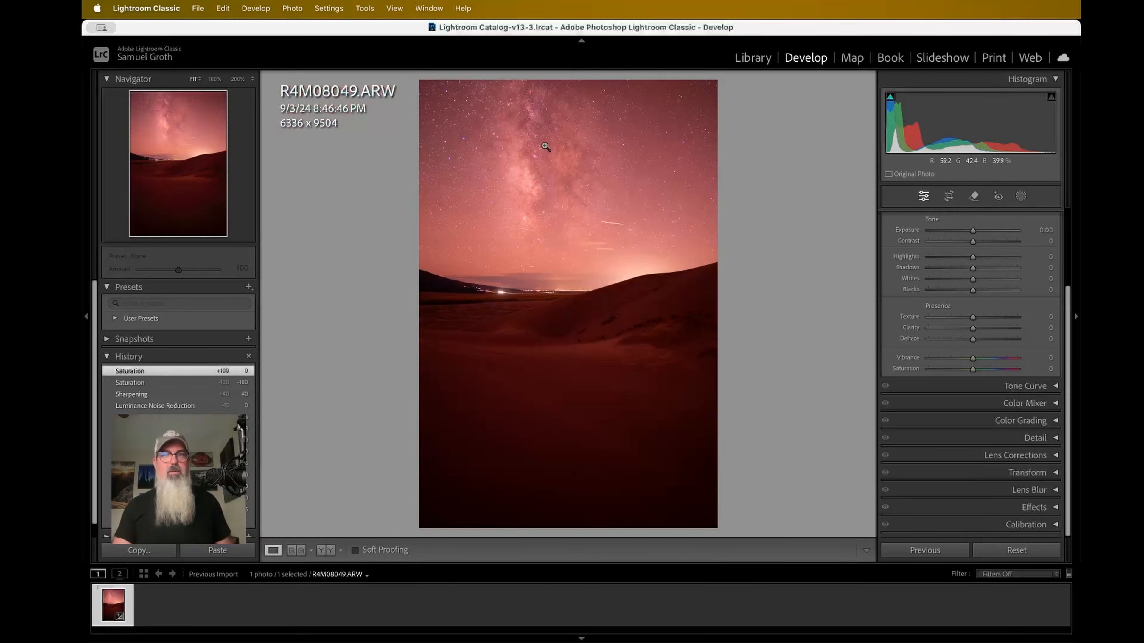
left_click(559, 215)
left_click(560, 215)
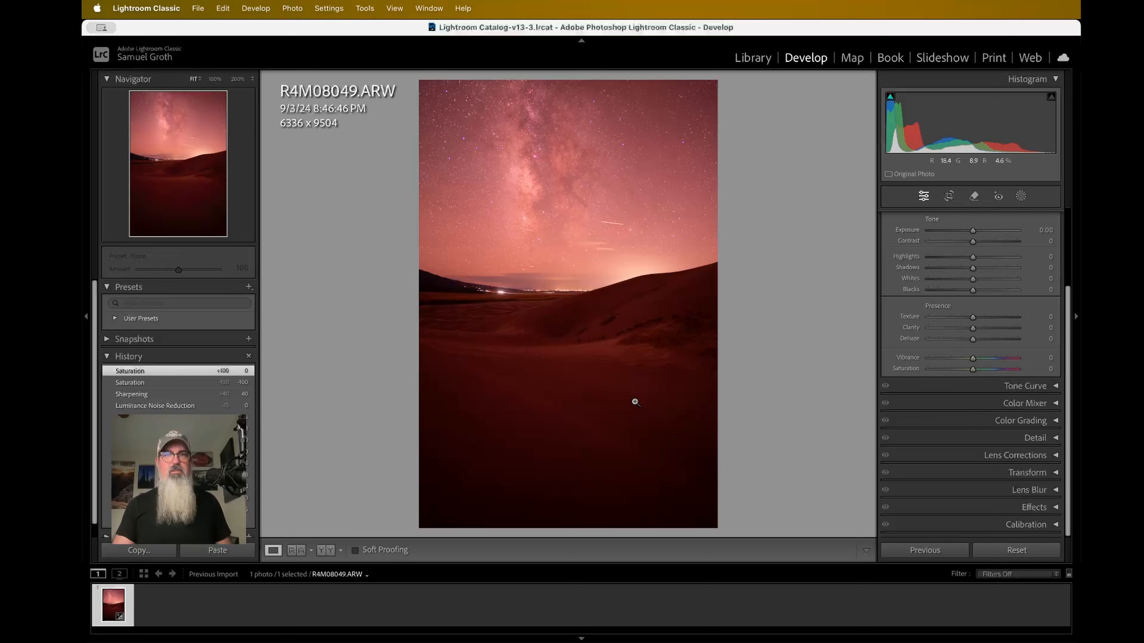
Step: Set the sharpening amount to 0 in the Detail settings while viewing the satellite trail area up close
left_click(1036, 442)
scroll(939, 431, "down", 5)
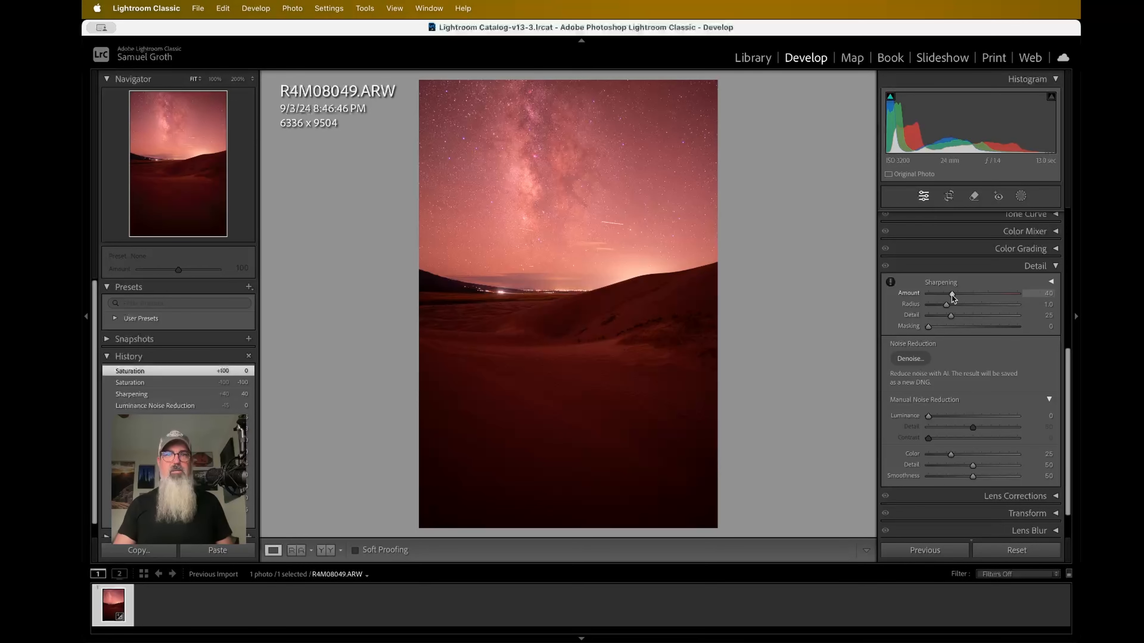
left_click(595, 235)
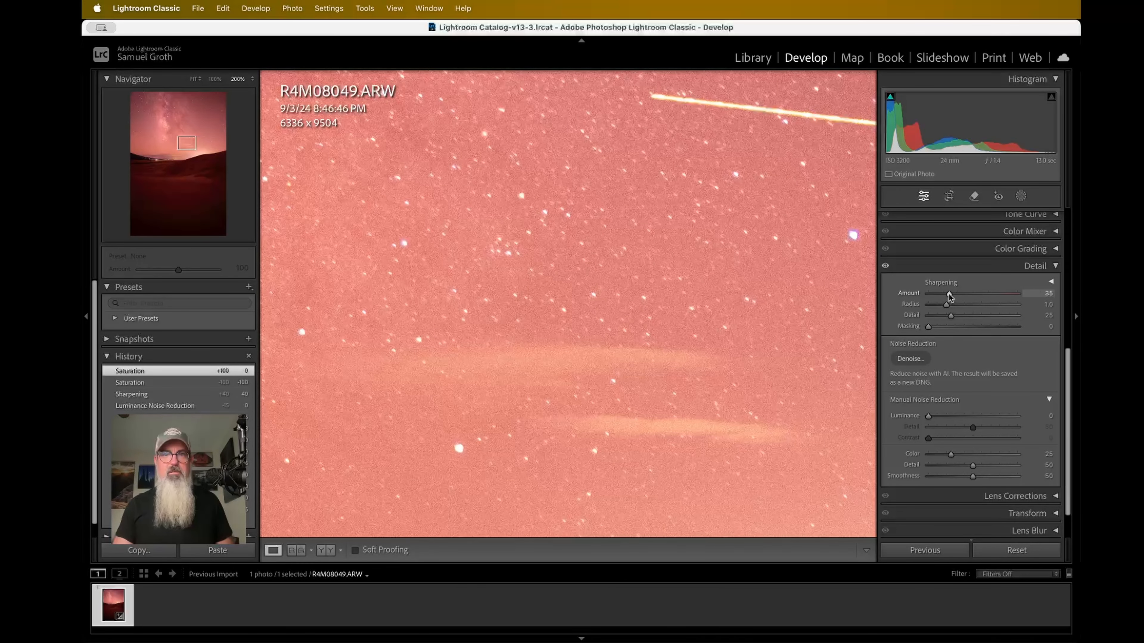
left_click_drag(950, 294, 870, 302)
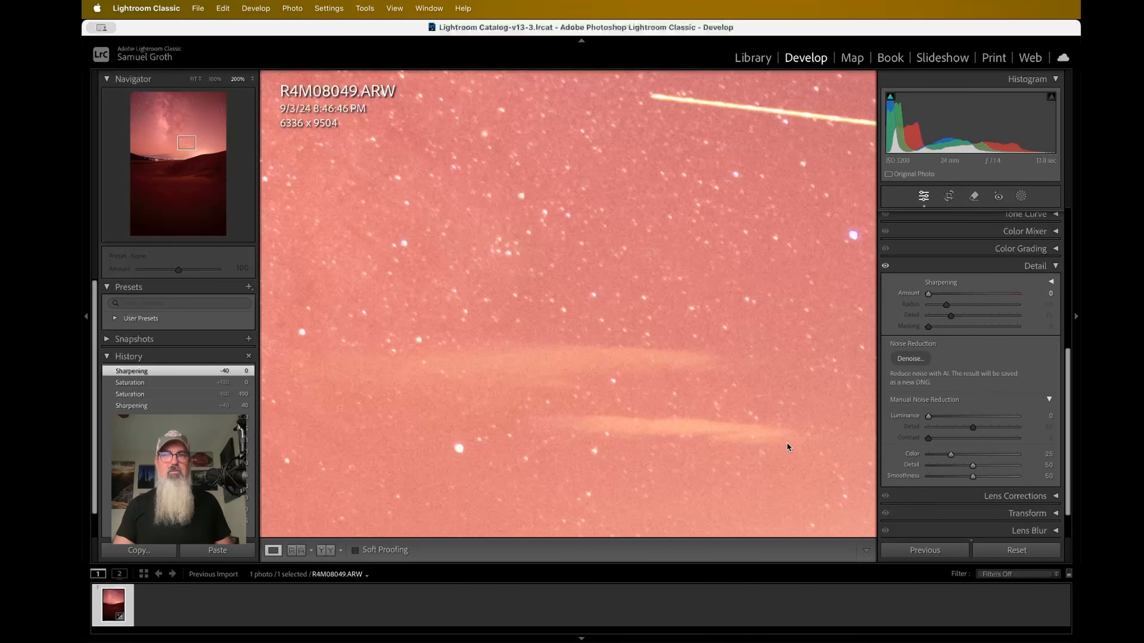
Step: Try a color noise reduction Detail value of 42, and reset it to its default of 50
left_click_drag(786, 442, 734, 425)
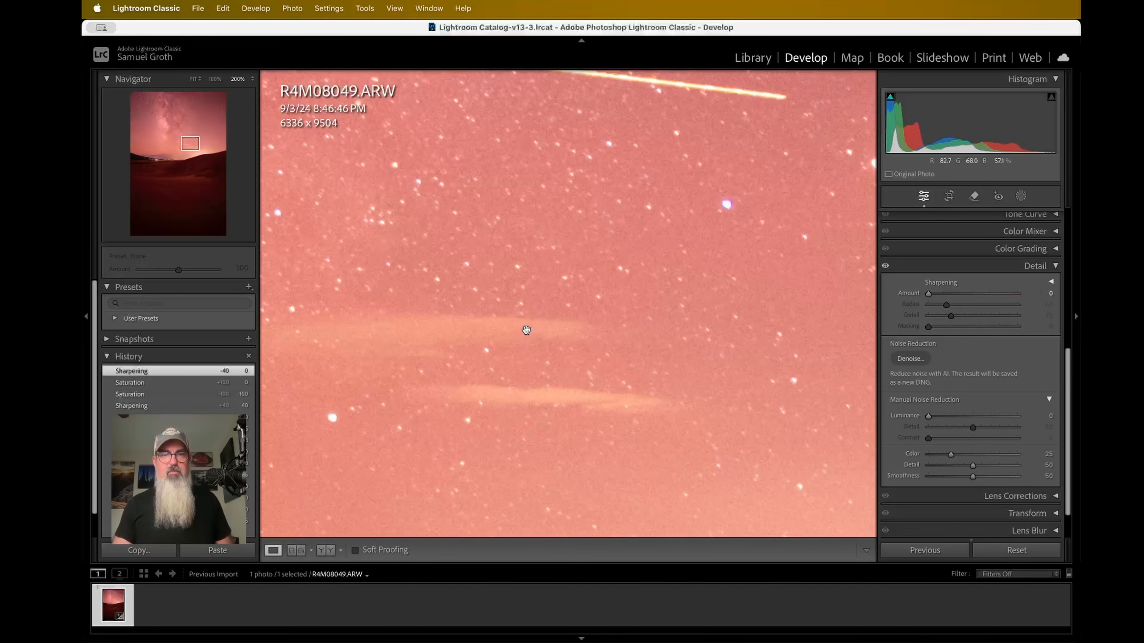
scroll(526, 330, "left", 6)
scroll(526, 331, "up", 2)
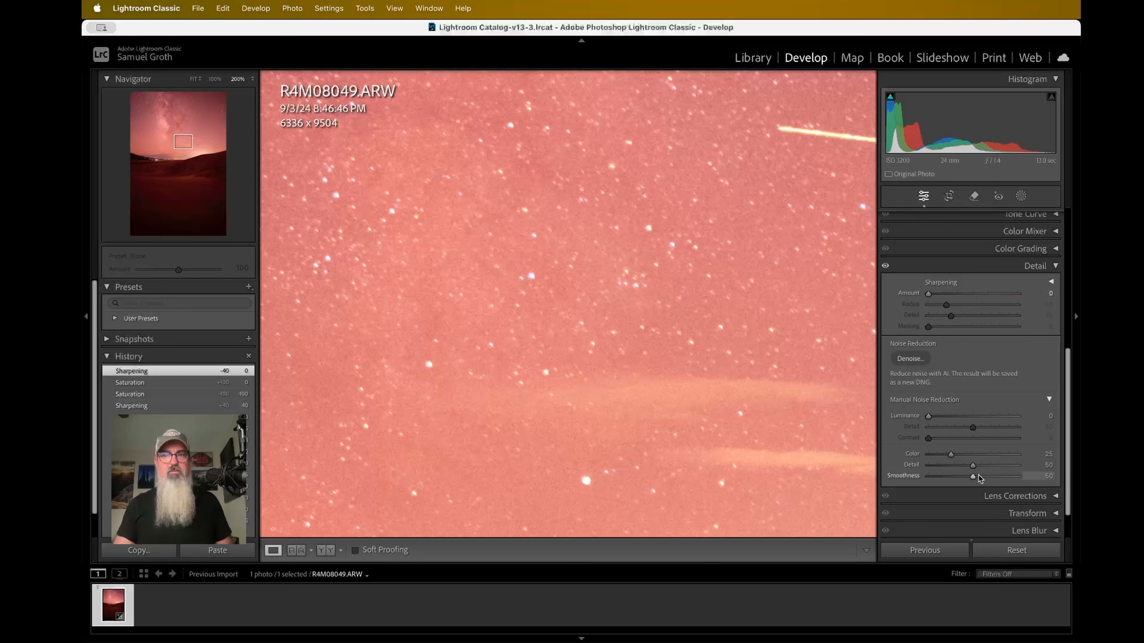
mouse_move(973, 466)
left_mouse_down()
mouse_move(887, 464)
mouse_move(984, 464)
mouse_move(966, 466)
left_mouse_up()
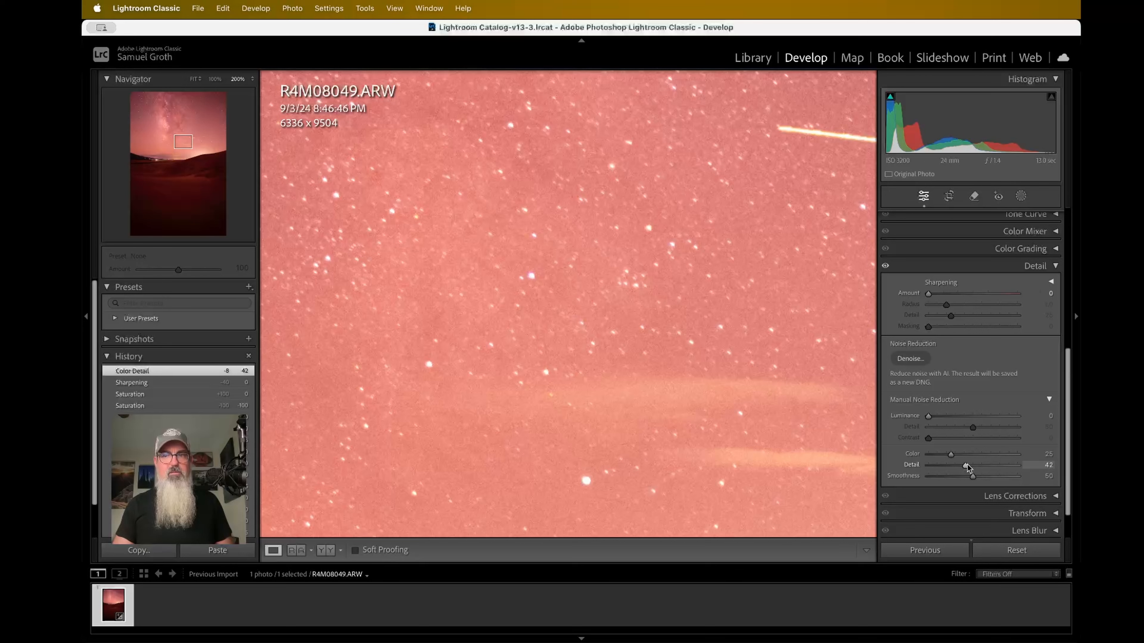
double_click(969, 466)
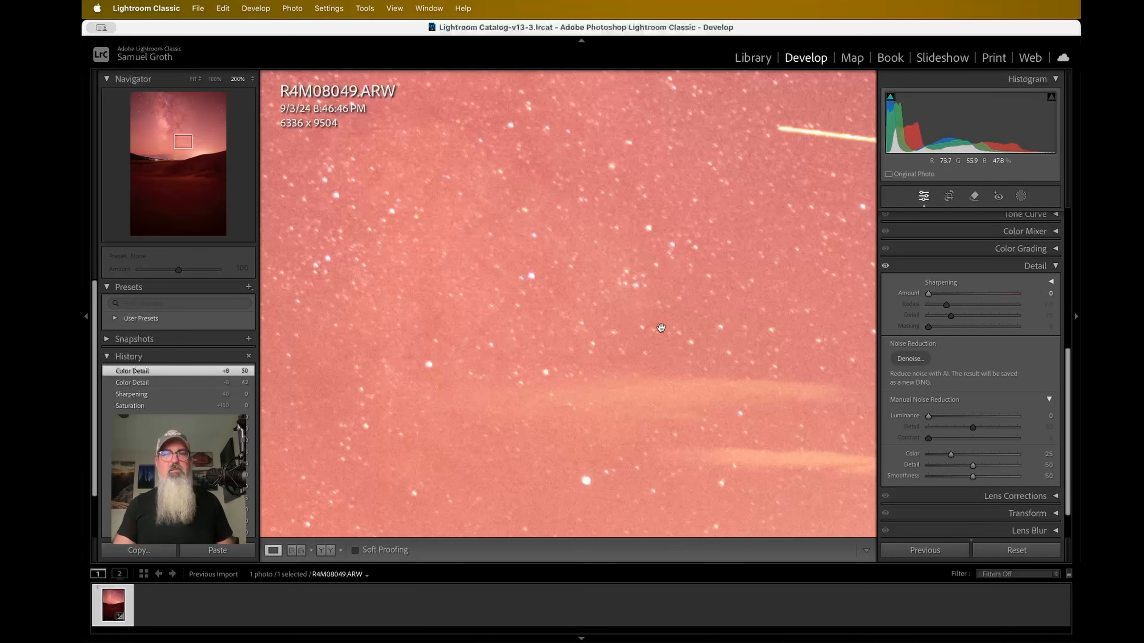
Step: Set the luminance noise reduction to 15 for the whole photo
scroll(640, 339, "left", 10)
scroll(639, 339, "left", 5)
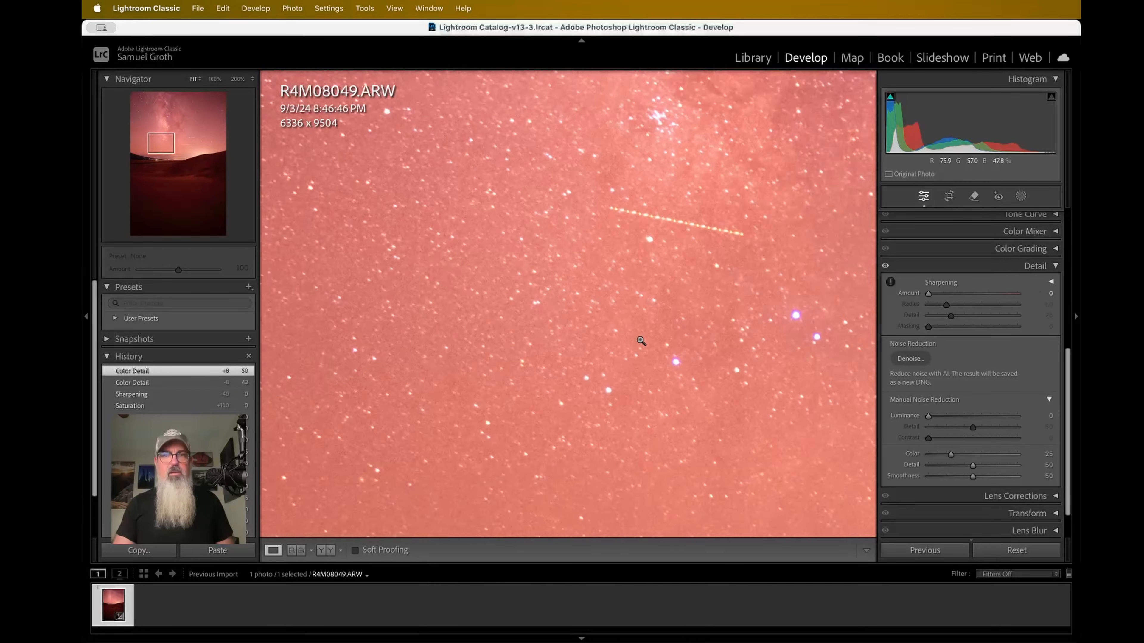
left_click(640, 341)
left_click(535, 170)
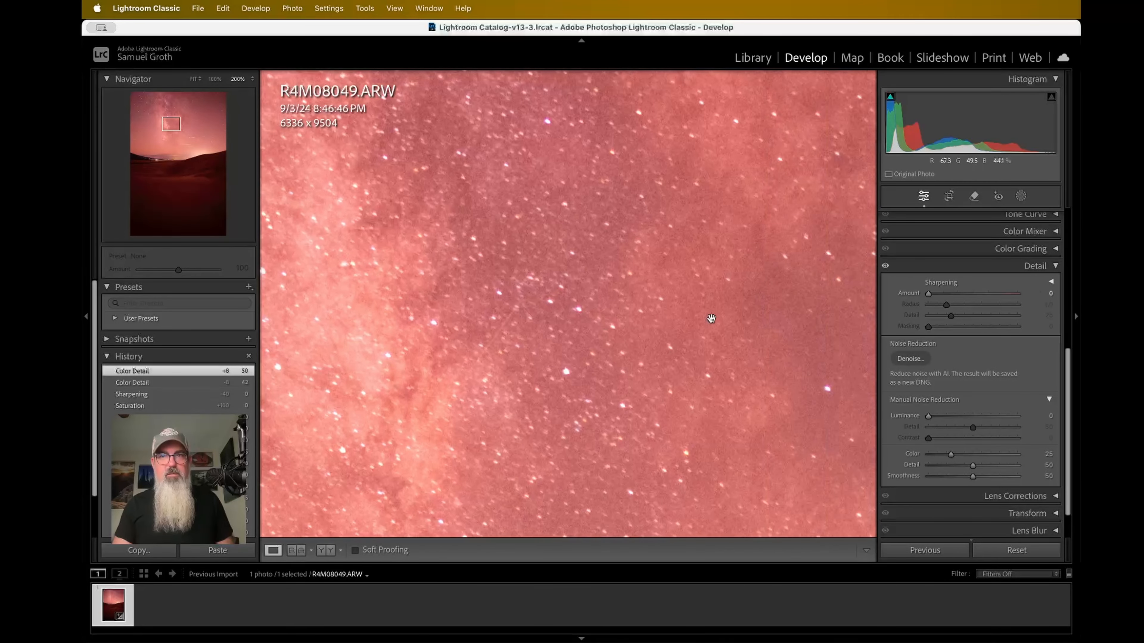
left_click(711, 318)
left_click_drag(928, 416, 940, 416)
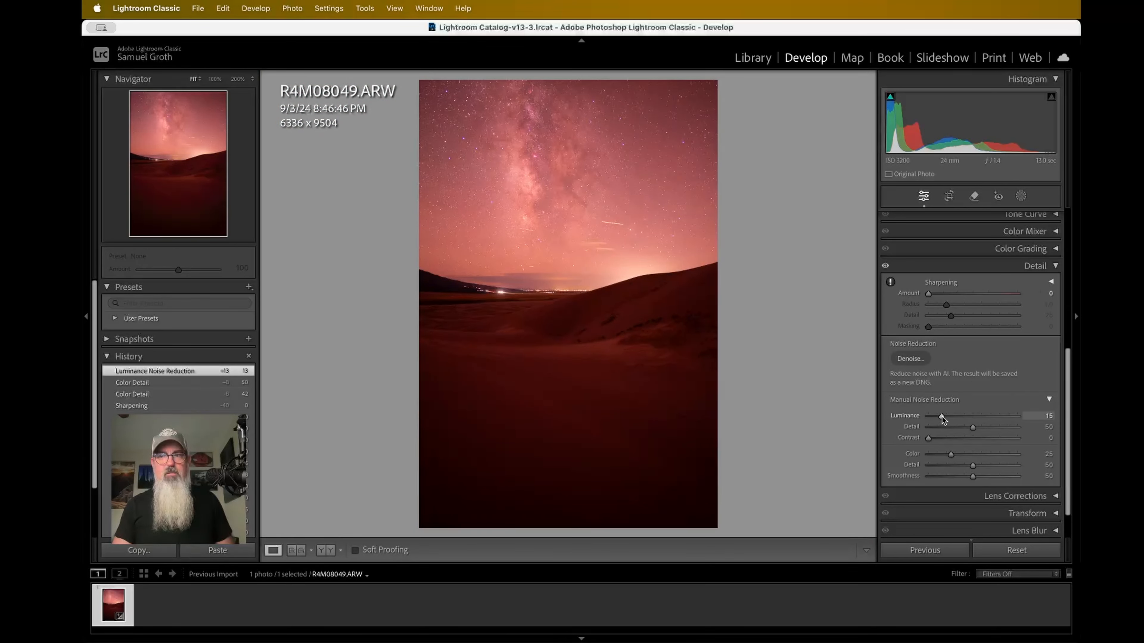
Step: Compare the star field and Milky Way up close with the Detail adjustments switched off and on
left_click(582, 253)
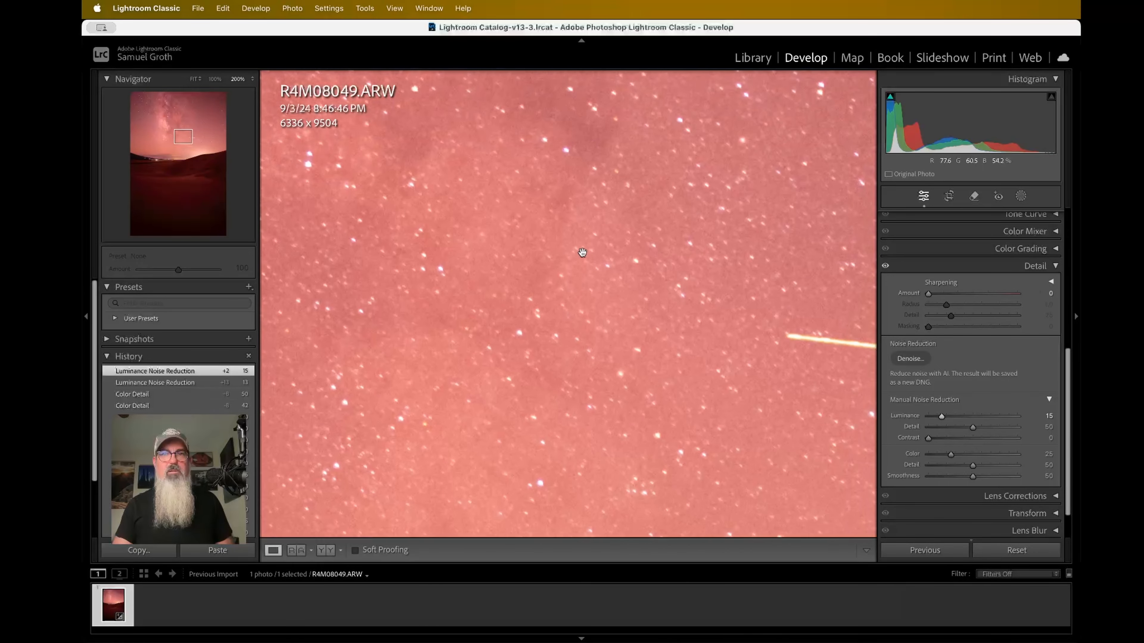
left_click(583, 252)
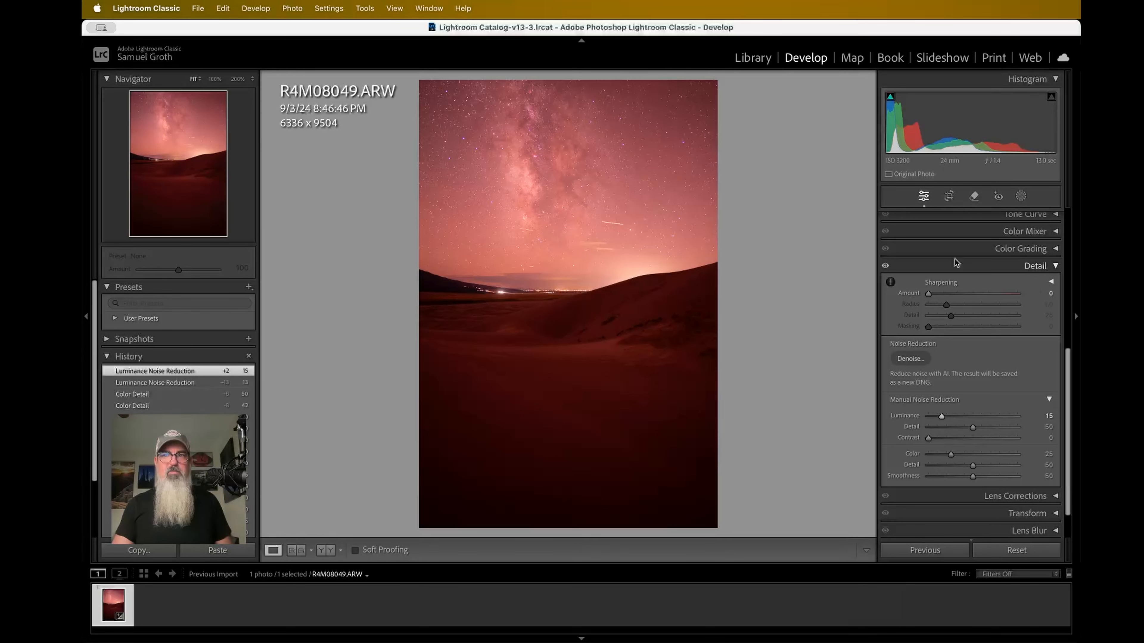
left_click(515, 227)
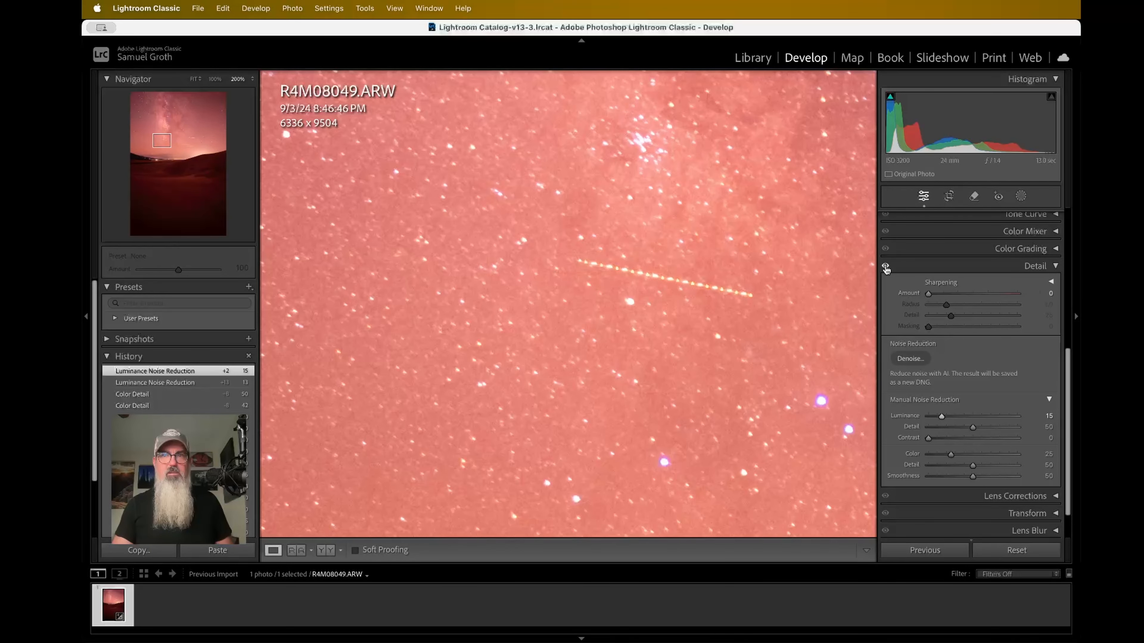
scroll(618, 243, "right", 5)
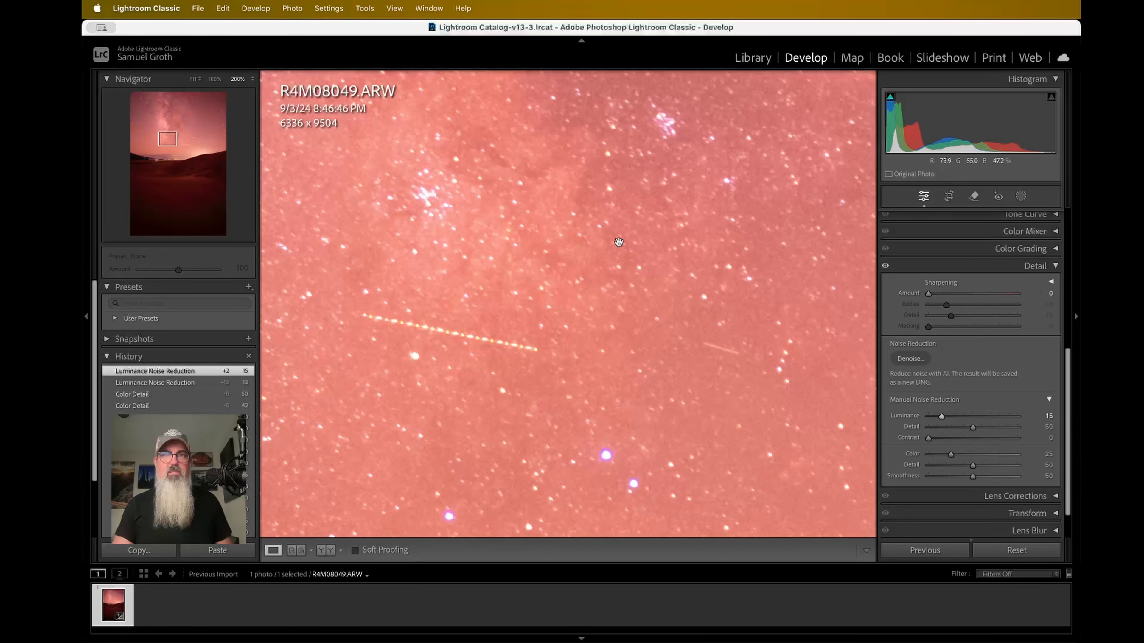
scroll(850, 259, "up", 5)
scroll(849, 259, "right", 4)
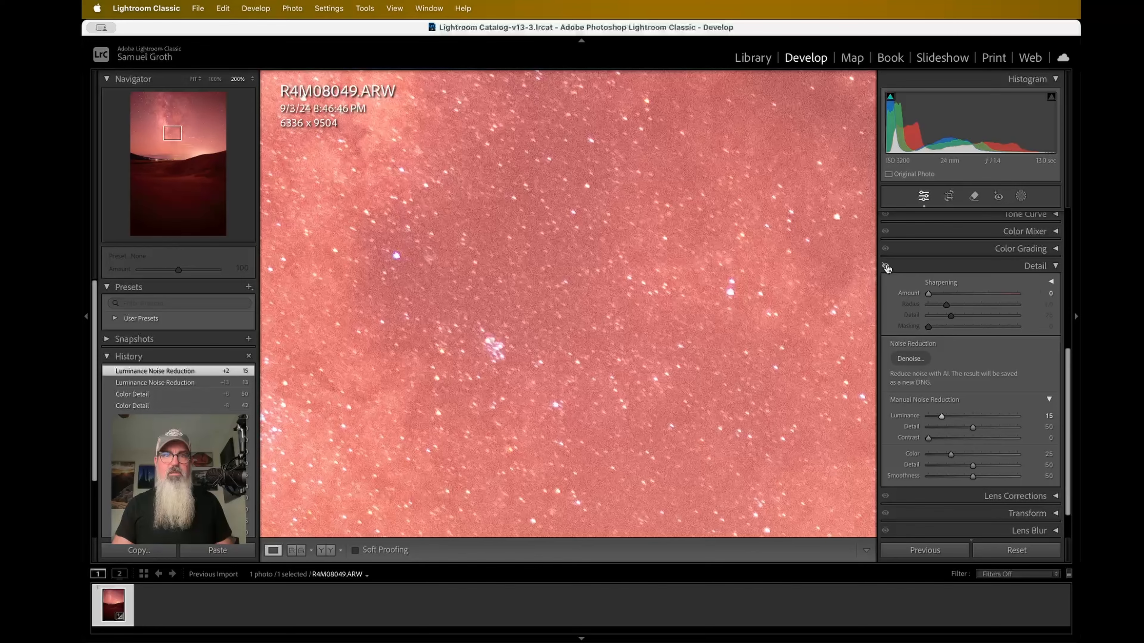
scroll(525, 423, "down", 1)
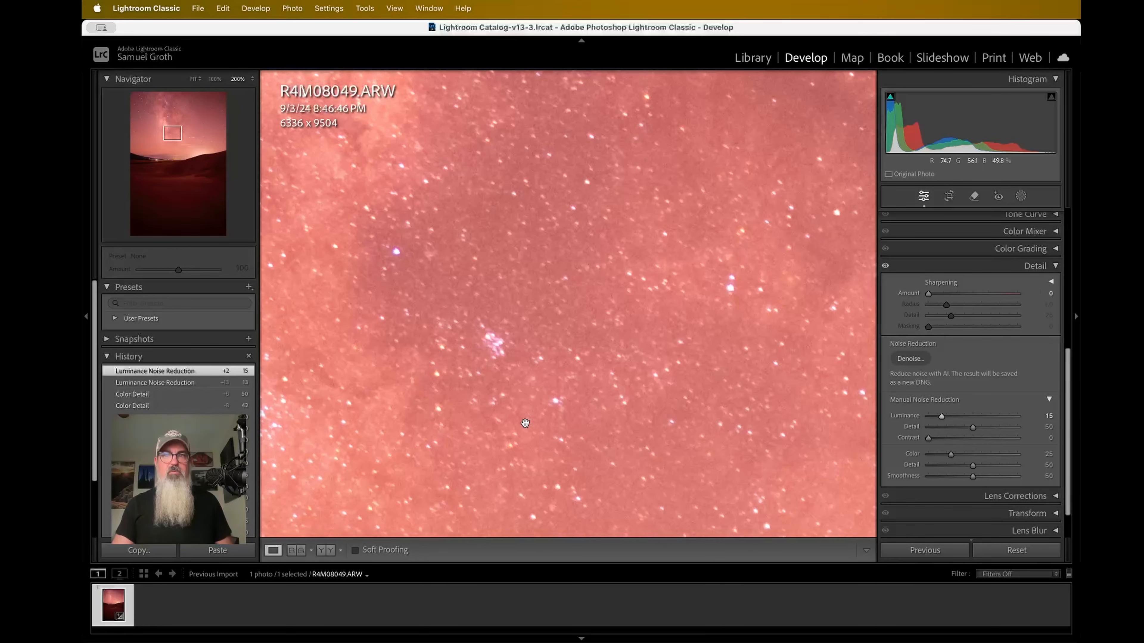
scroll(522, 422, "down", 3)
scroll(523, 422, "left", 2)
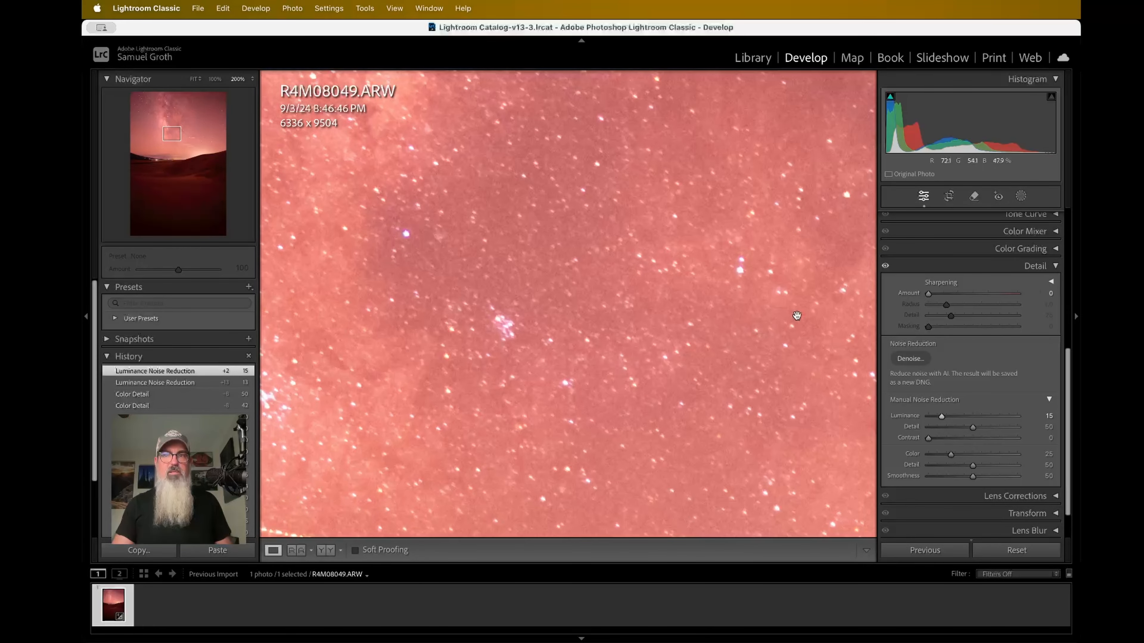
Step: Enable lens profile corrections with the default setup and compare the full photo with and without them
left_click(1050, 270)
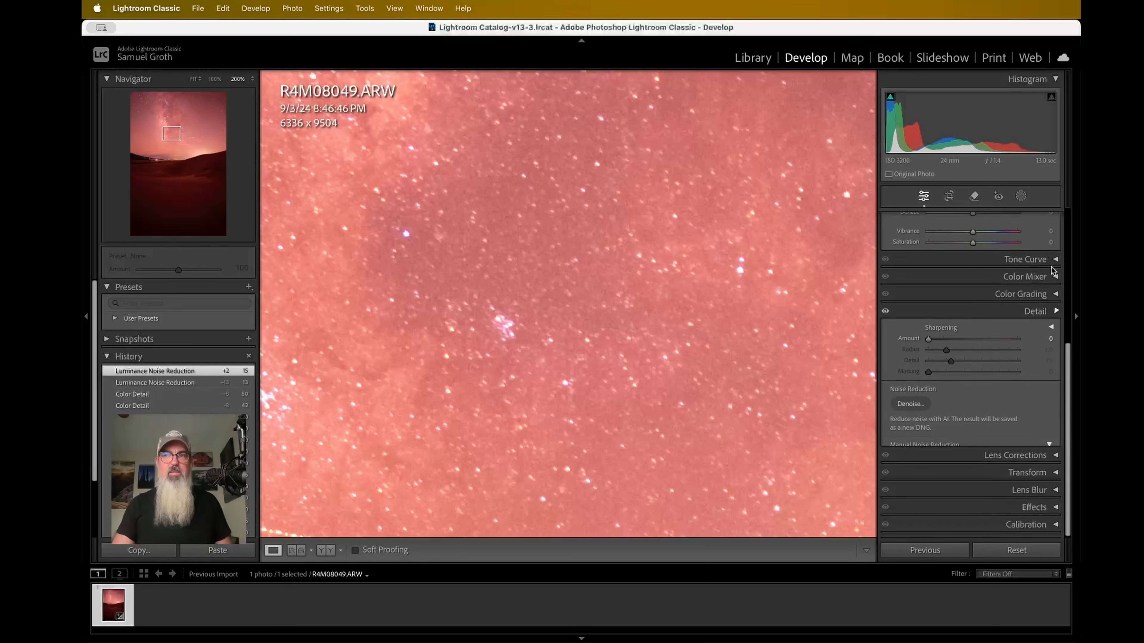
left_click(1043, 457)
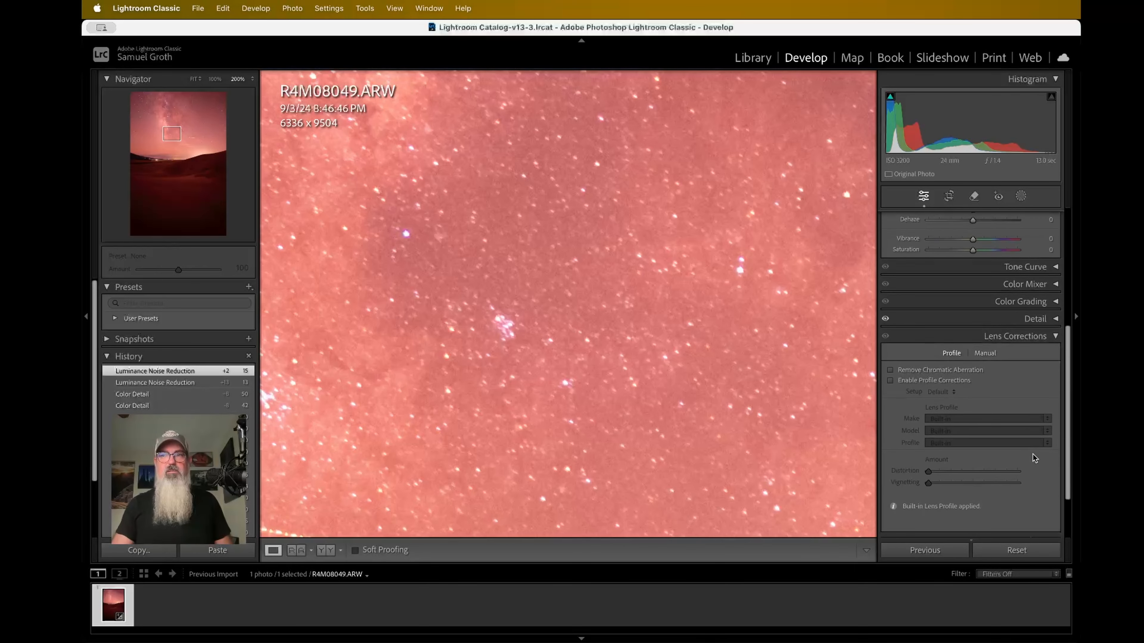
left_click(940, 380)
key("z")
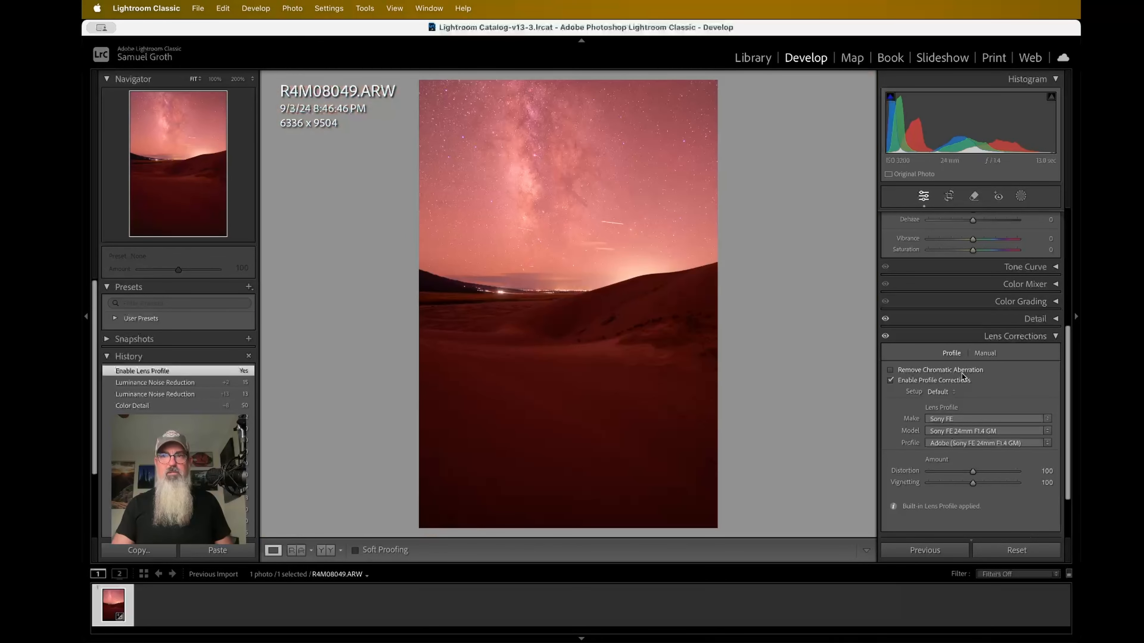
left_click(951, 384)
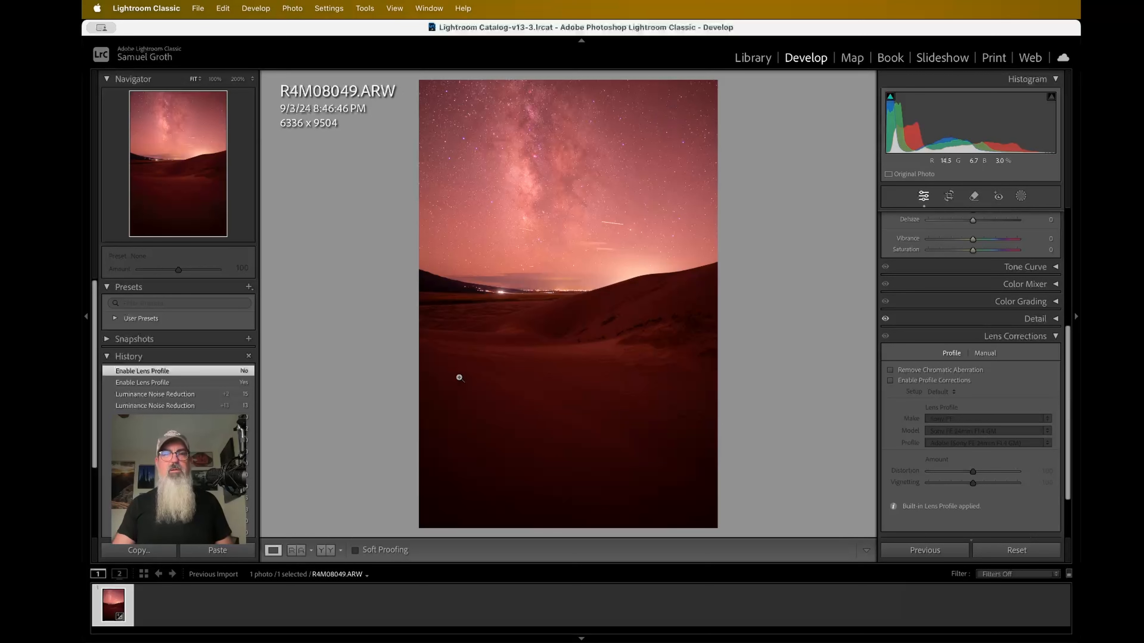
left_click(955, 382)
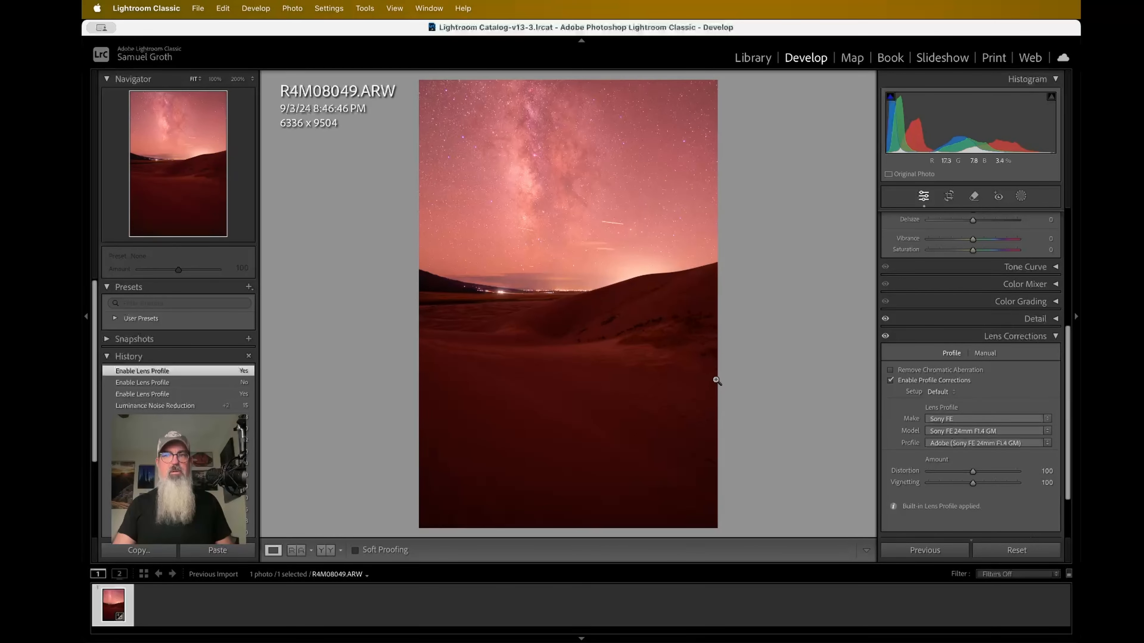
Step: Turn on chromatic aberration removal and check its effect on the stars and the town lights along the horizon
left_click(674, 143)
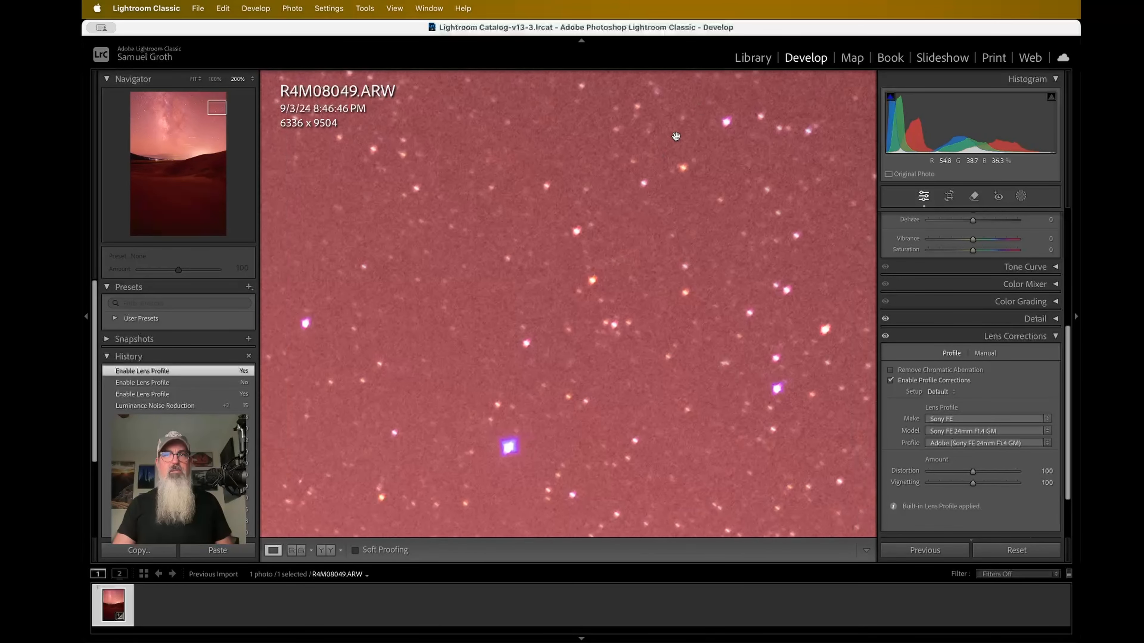
left_click(658, 177)
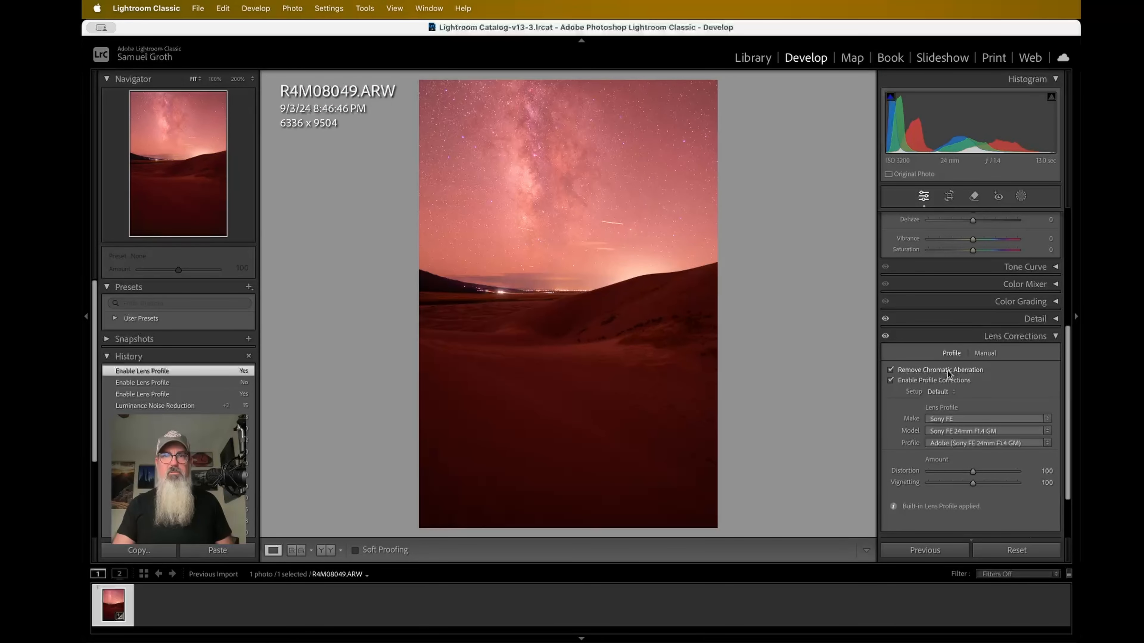
left_click(564, 171)
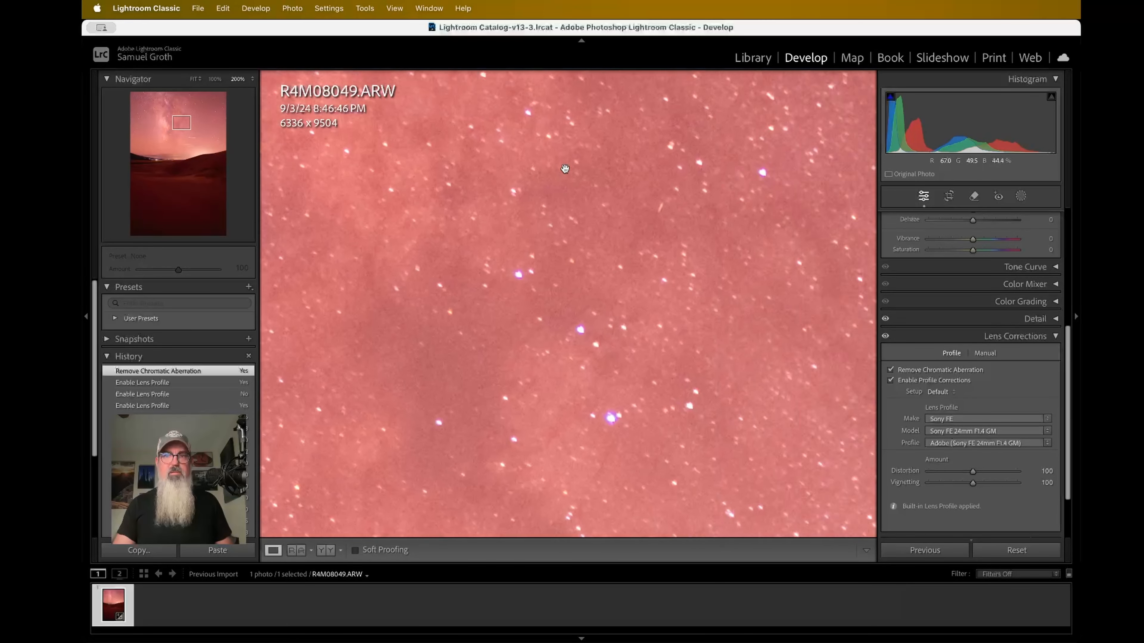
left_click(891, 370)
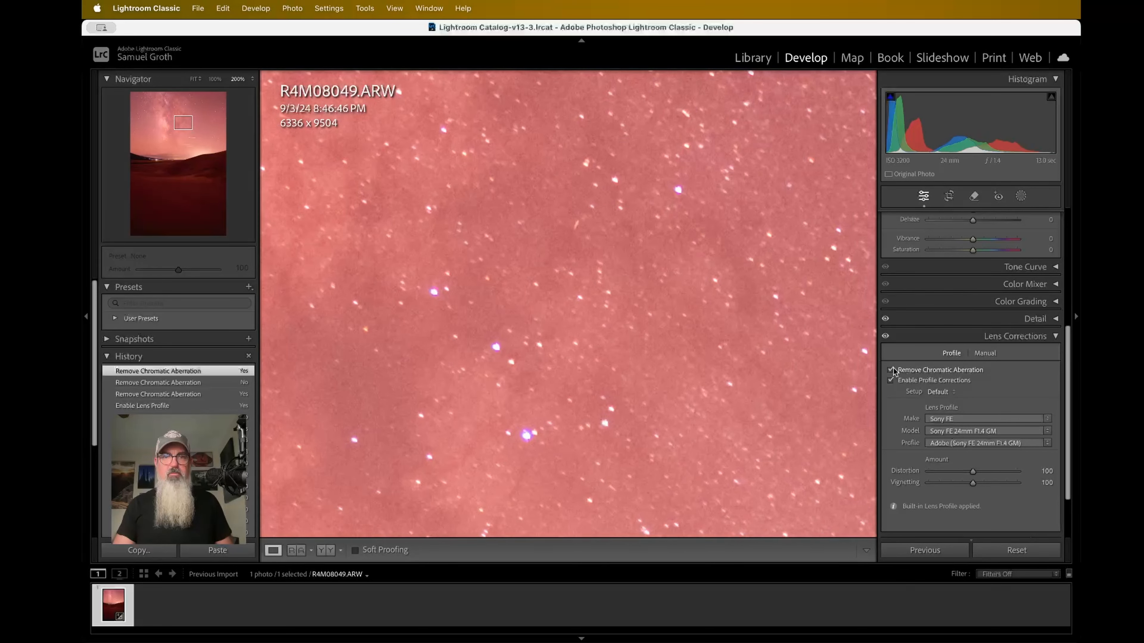
left_click(891, 370)
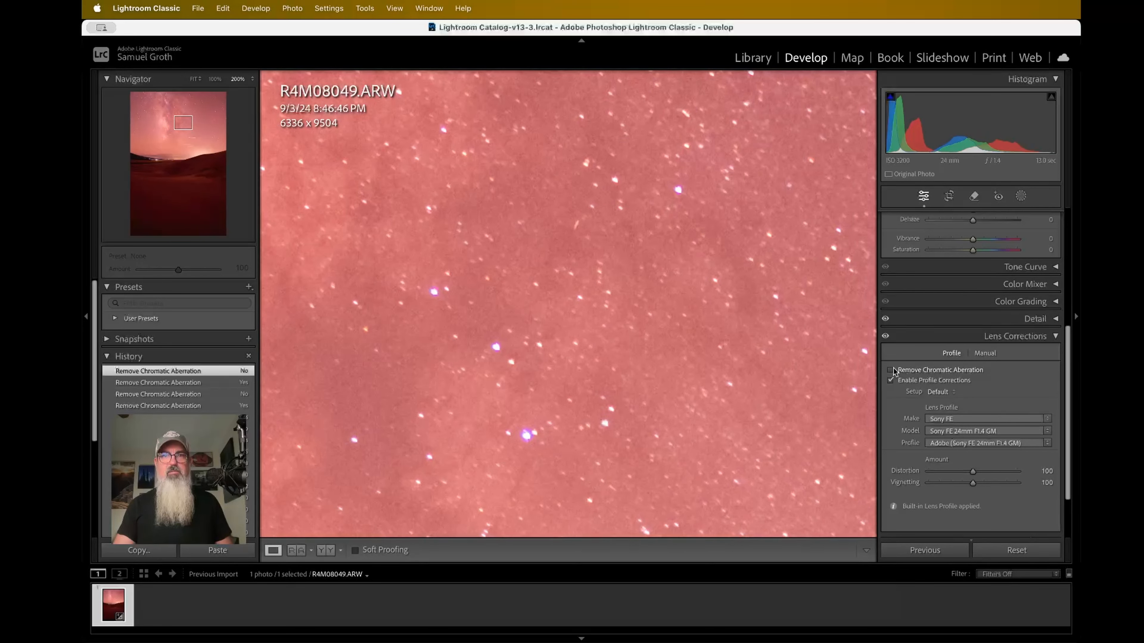
left_click(578, 437)
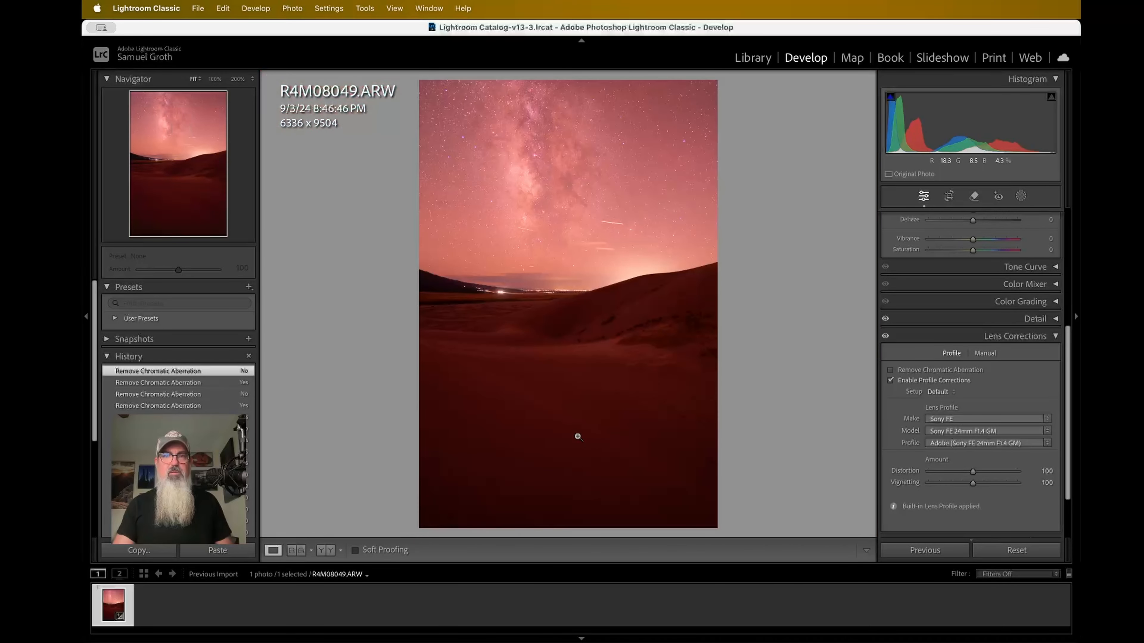
left_click(556, 319)
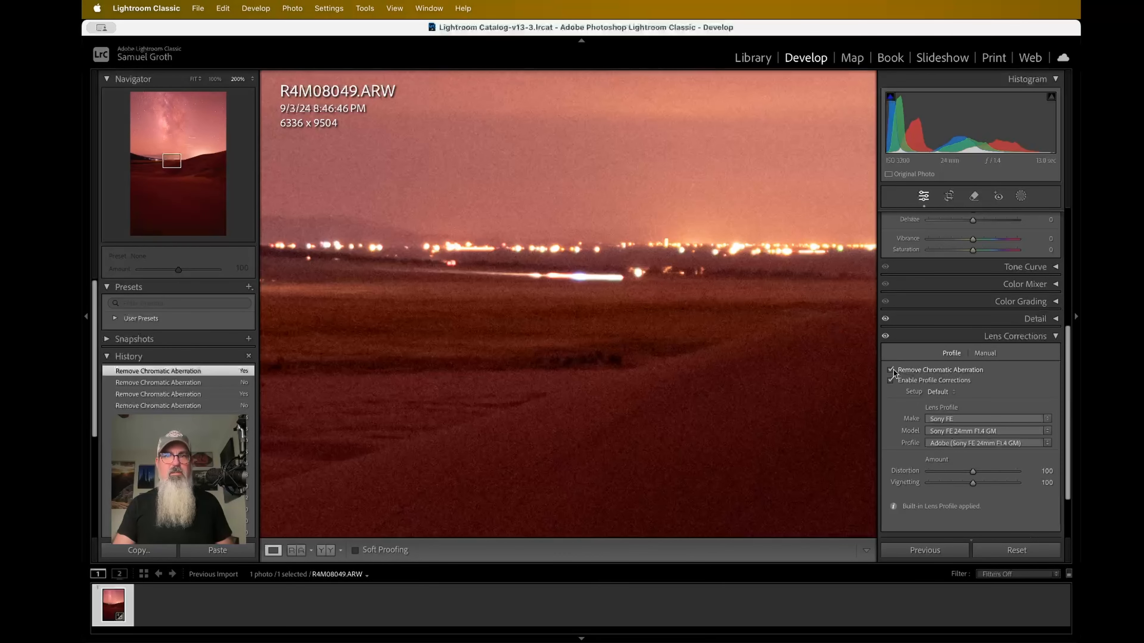
scroll(497, 277, "left", 15)
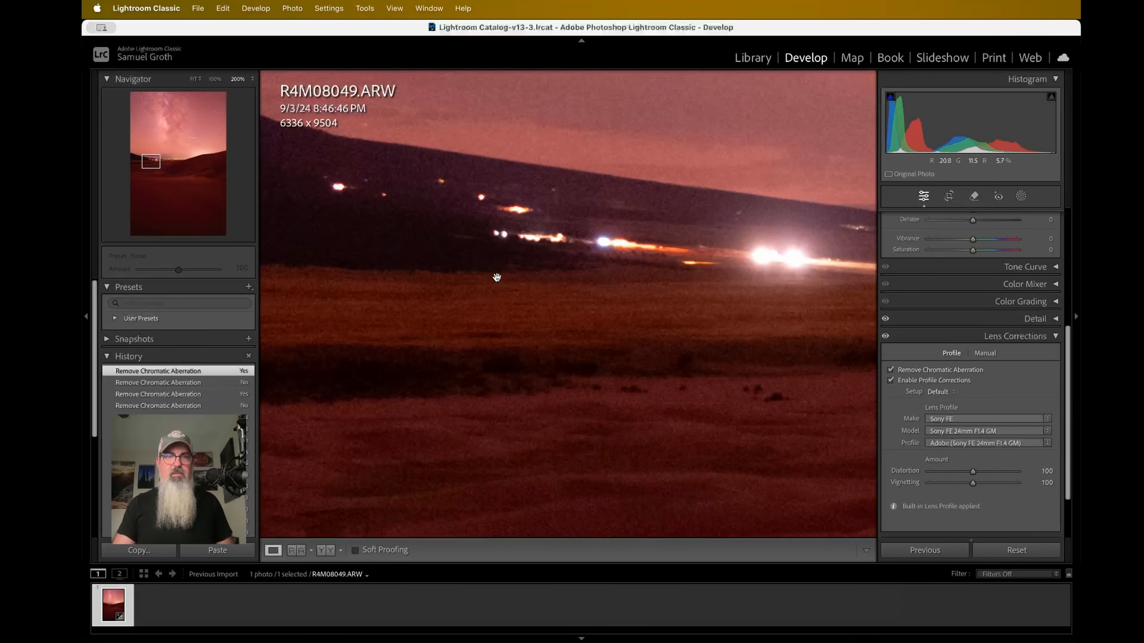
scroll(497, 277, "up", 20)
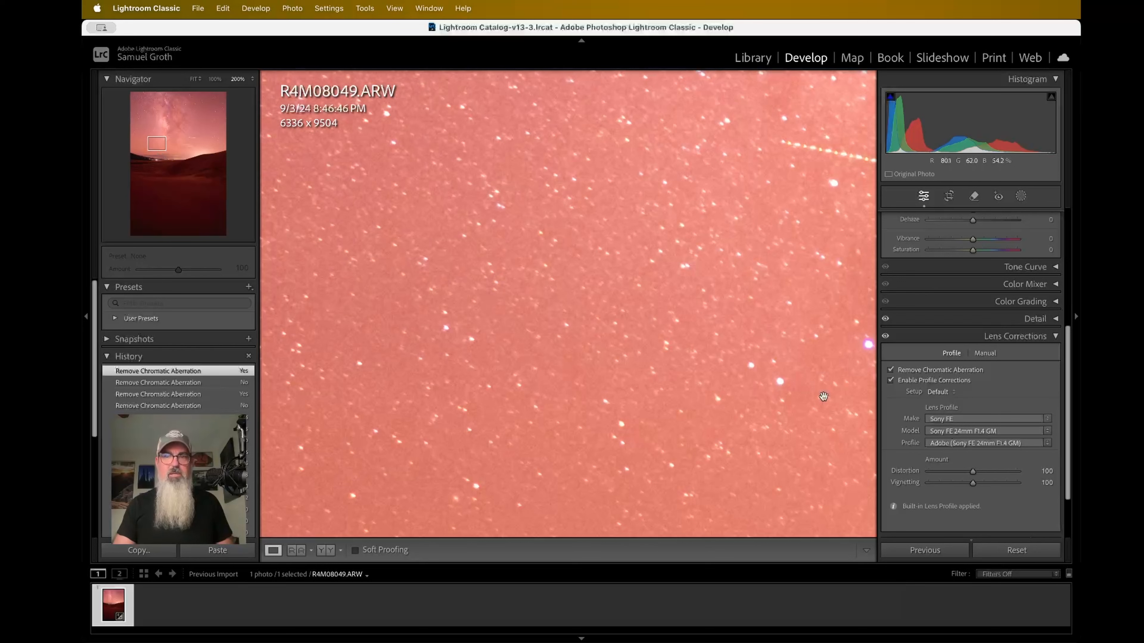
scroll(720, 410, "right", 3)
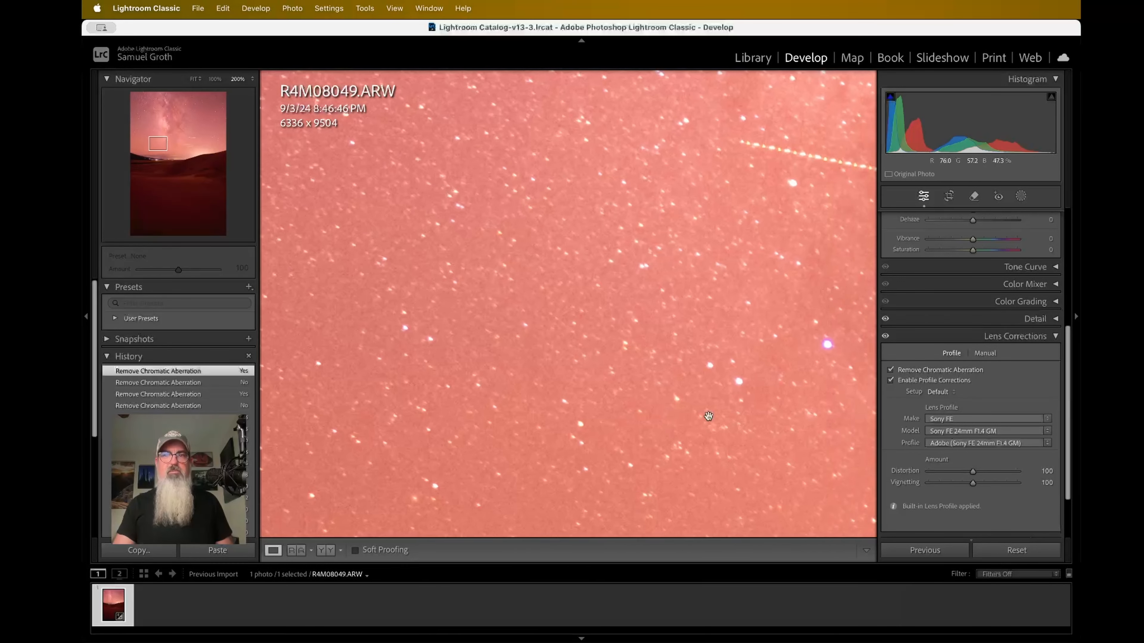
Step: Inspect the corrected stars and satellite trail up close across the sky, return to the full photo and collapse the Lens Corrections settings
scroll(708, 416, "right", 10)
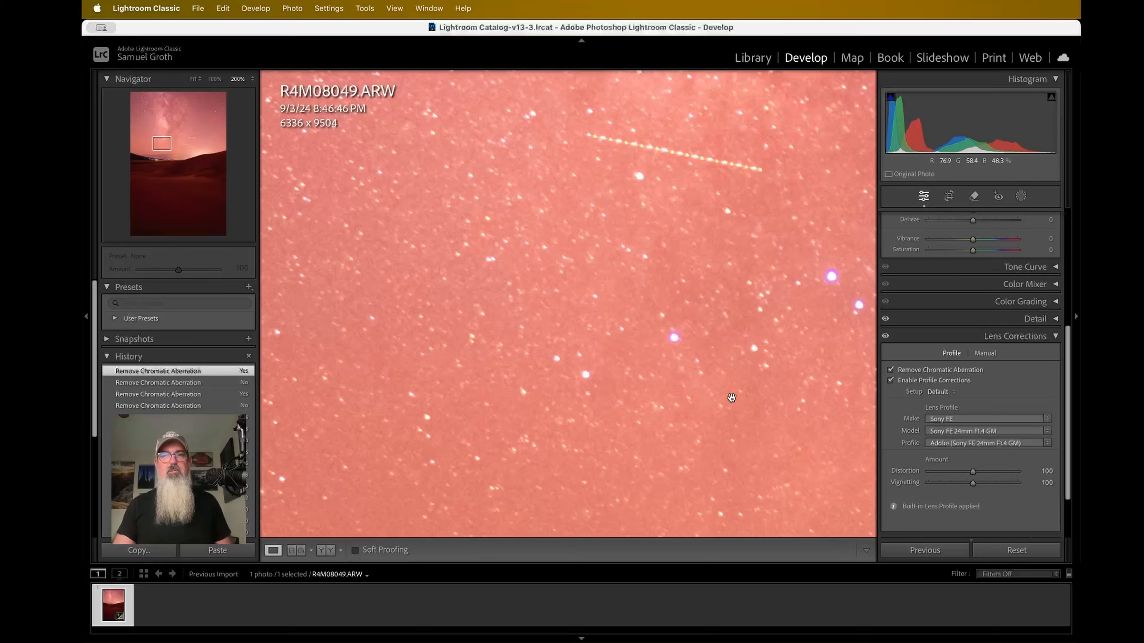
scroll(720, 392, "up", 10)
scroll(721, 392, "right", 12)
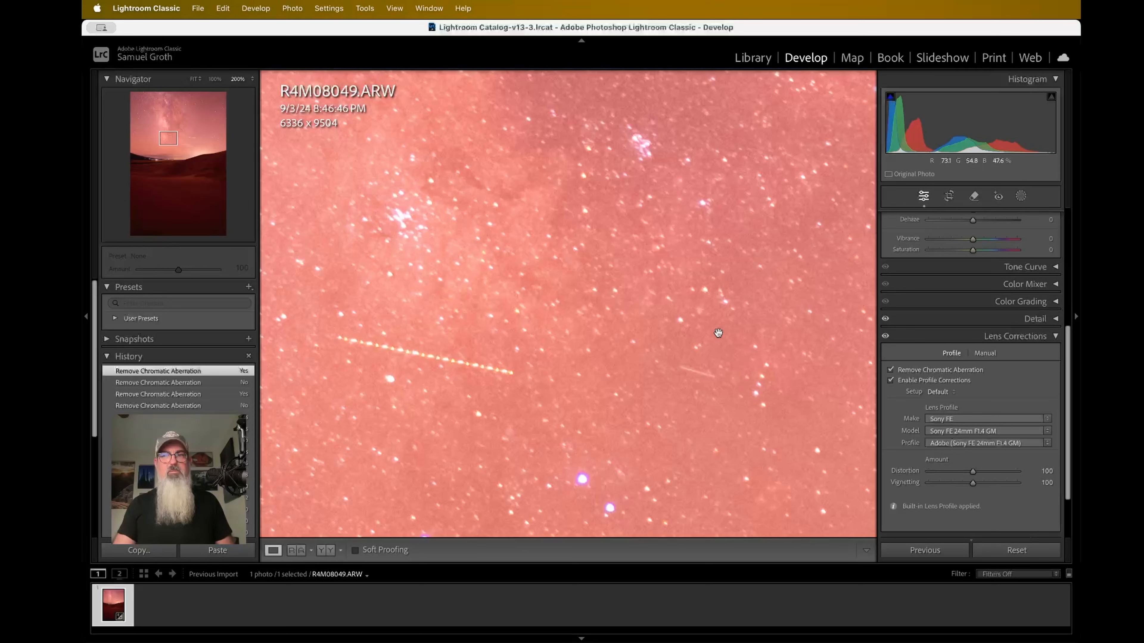
left_click(734, 400)
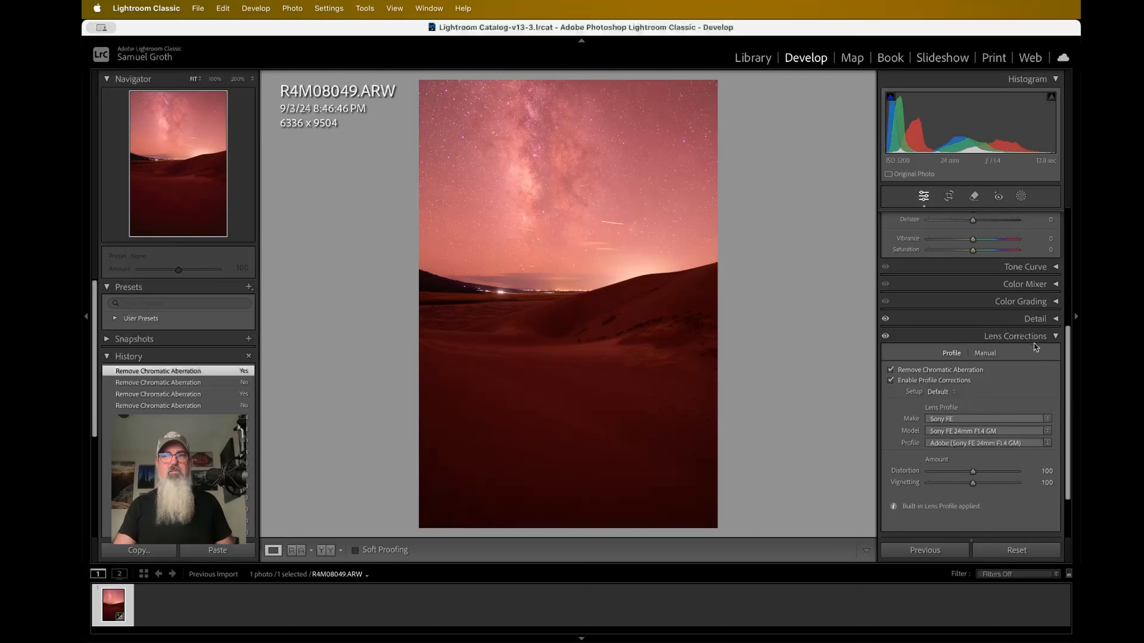
left_click(1023, 337)
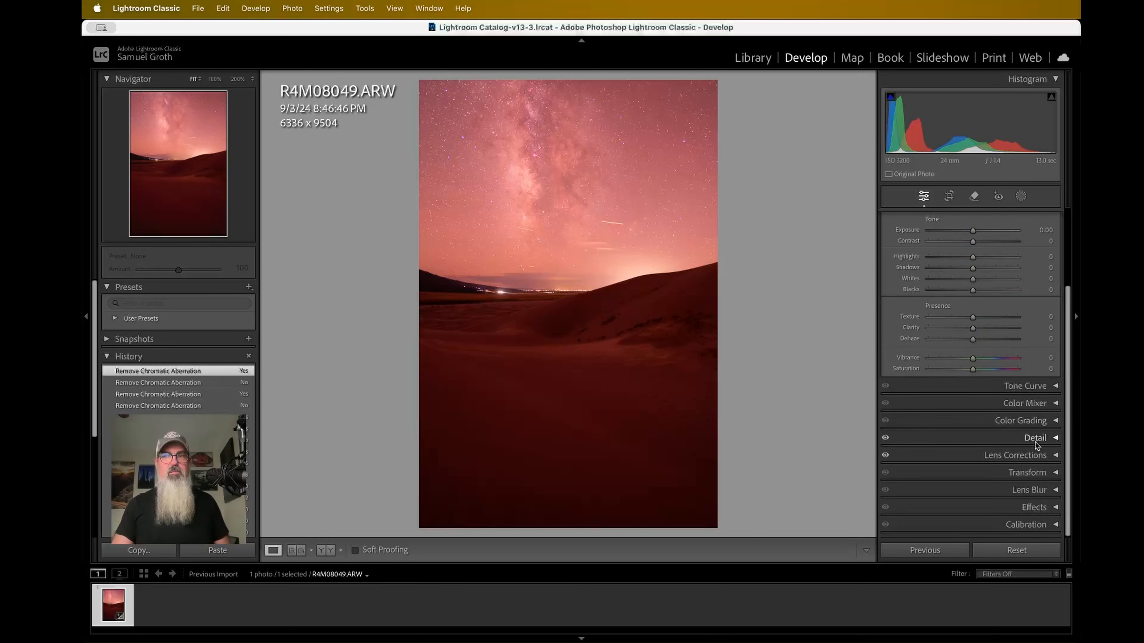
Step: Try a global exposure boost of +0.45 on the photo and reset the exposure to 0
scroll(911, 366, "up", 3)
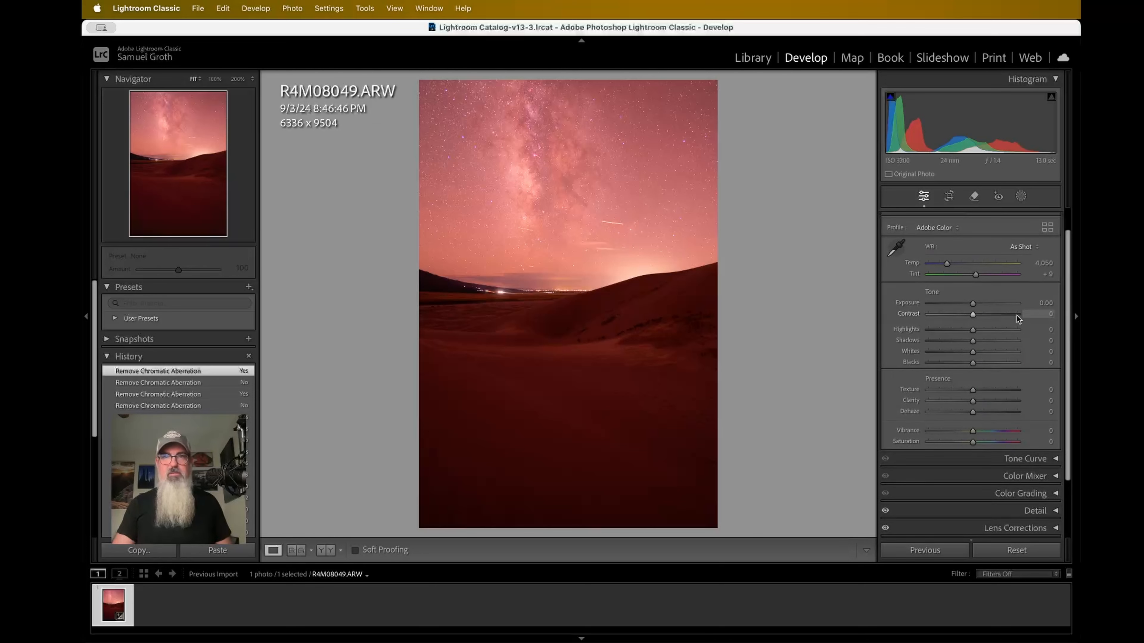
left_click_drag(972, 303, 977, 306)
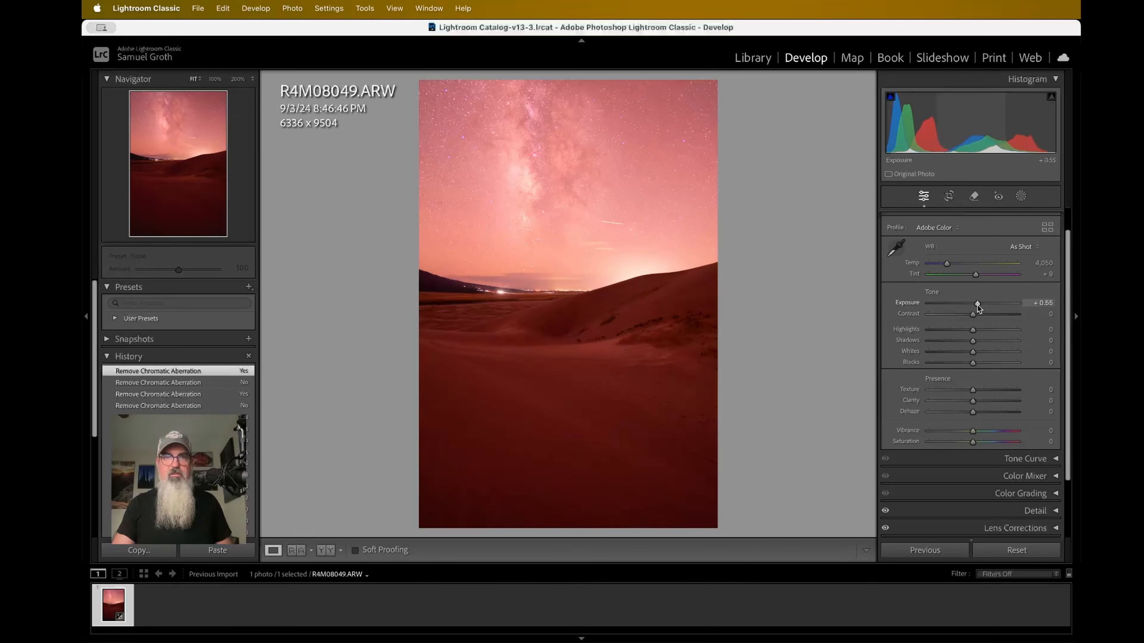
left_click_drag(977, 308, 977, 306)
double_click(976, 304)
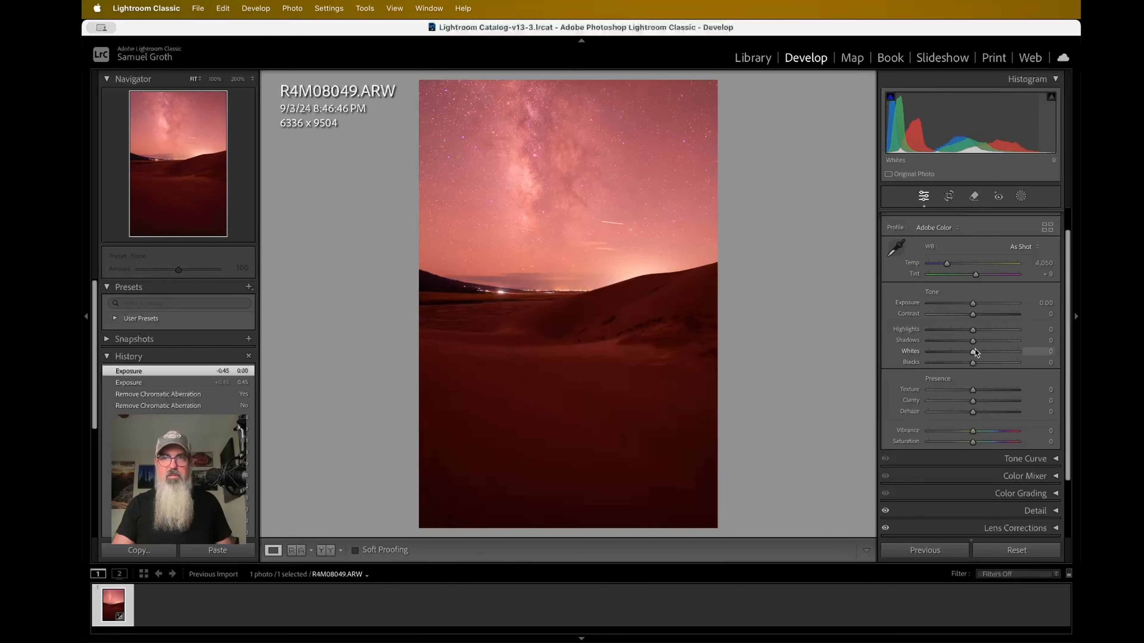
Step: Raise Shadows, Saturation and Vibrance to +100 each for the whole photo
left_click_drag(1013, 347, 1023, 347)
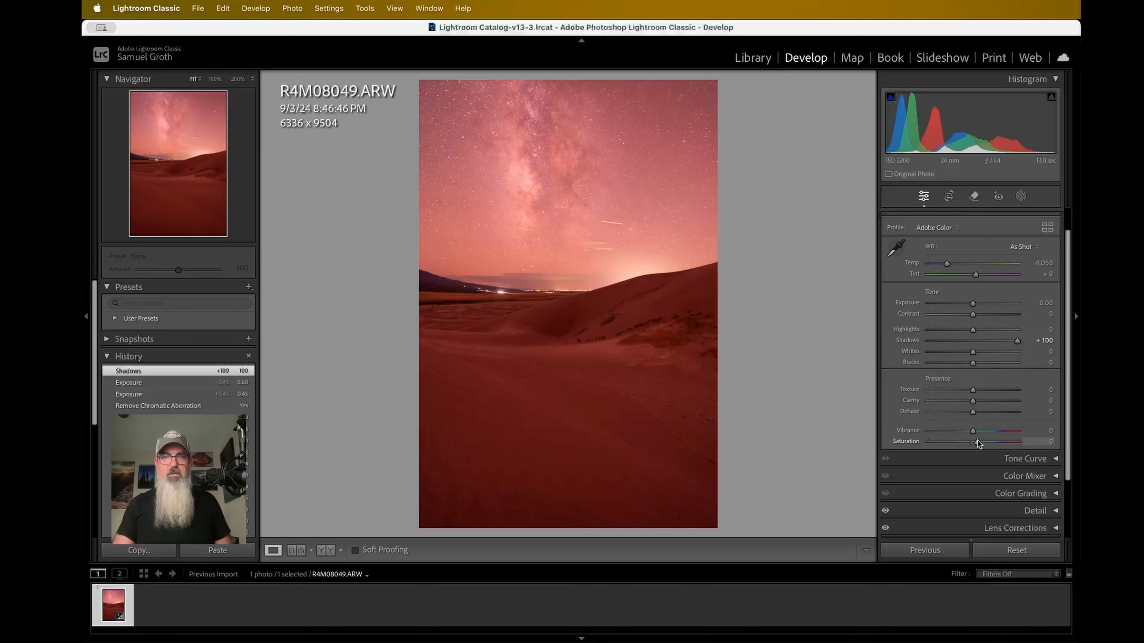
left_click_drag(973, 441, 1042, 440)
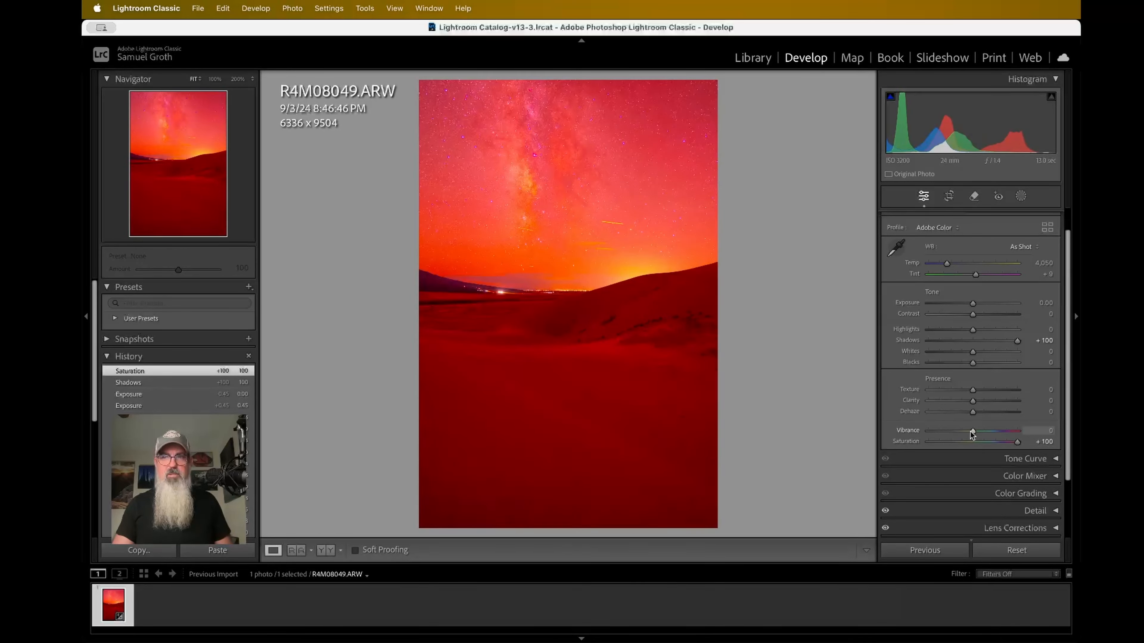
left_click_drag(973, 431, 1031, 432)
Step: Shift the white balance tint toward green to -93
scroll(933, 434, "down", 2)
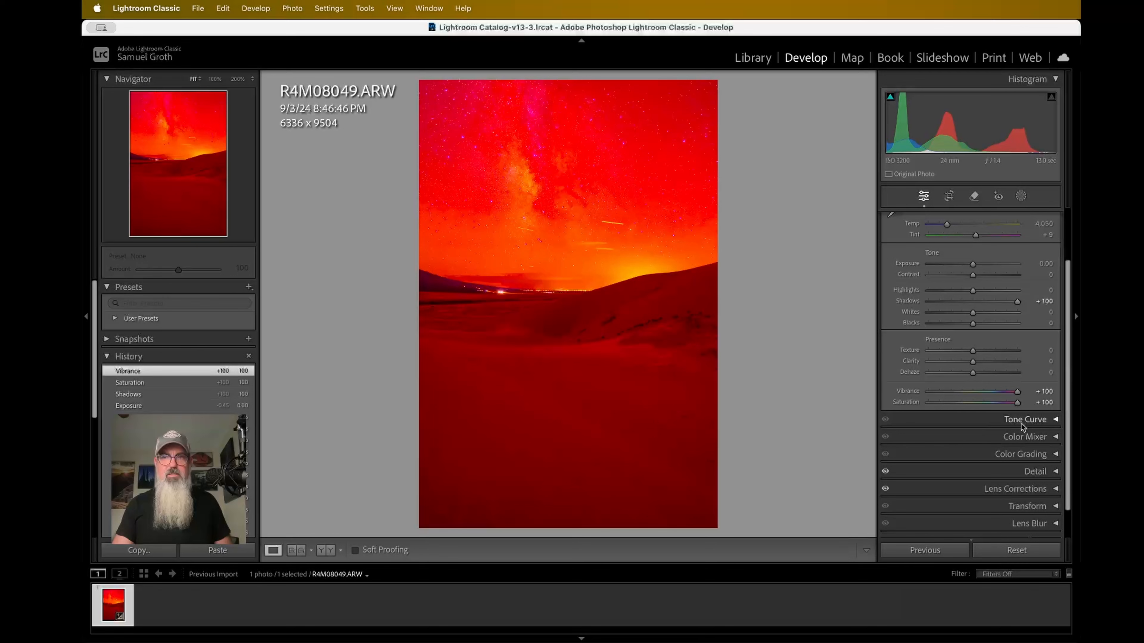
scroll(1021, 424, "down", 2)
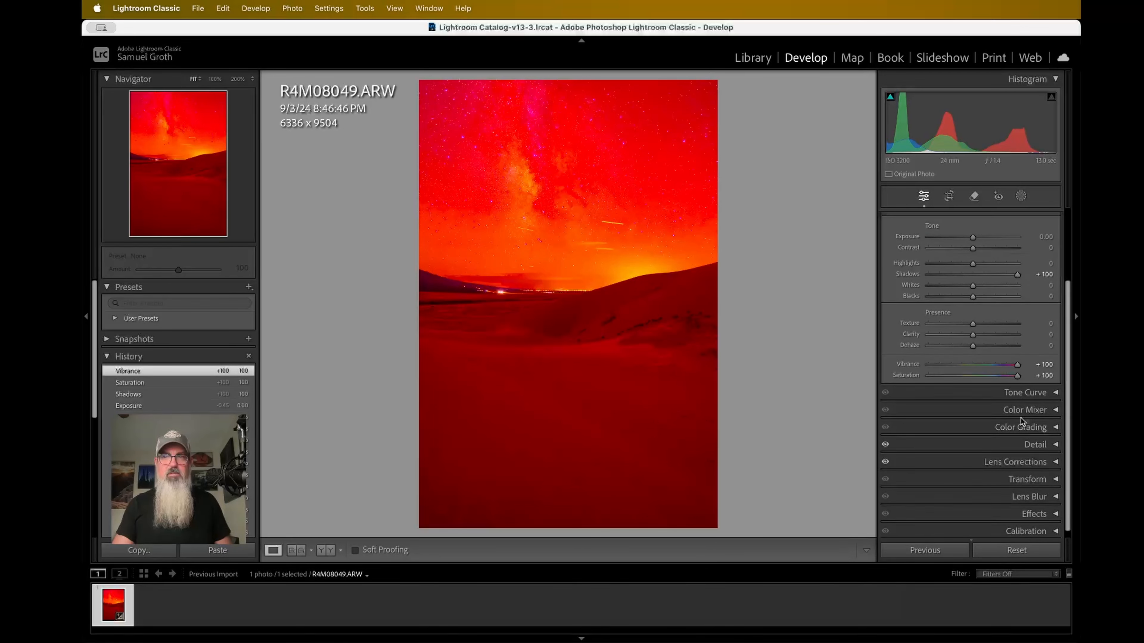
scroll(1020, 418, "up", 2)
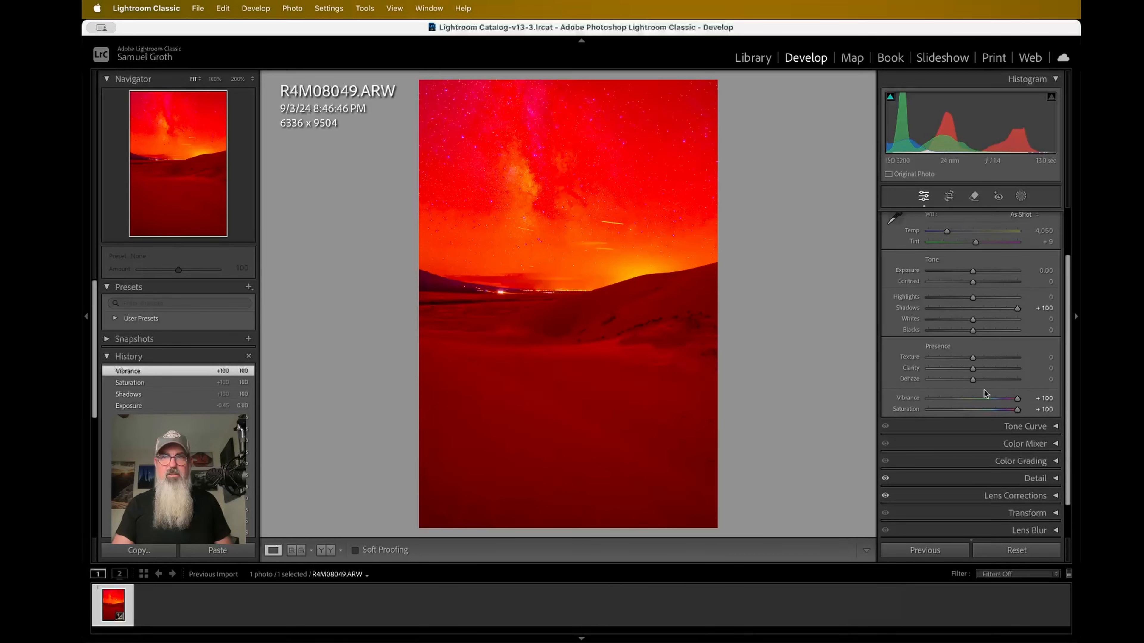
scroll(953, 231, "up", 2)
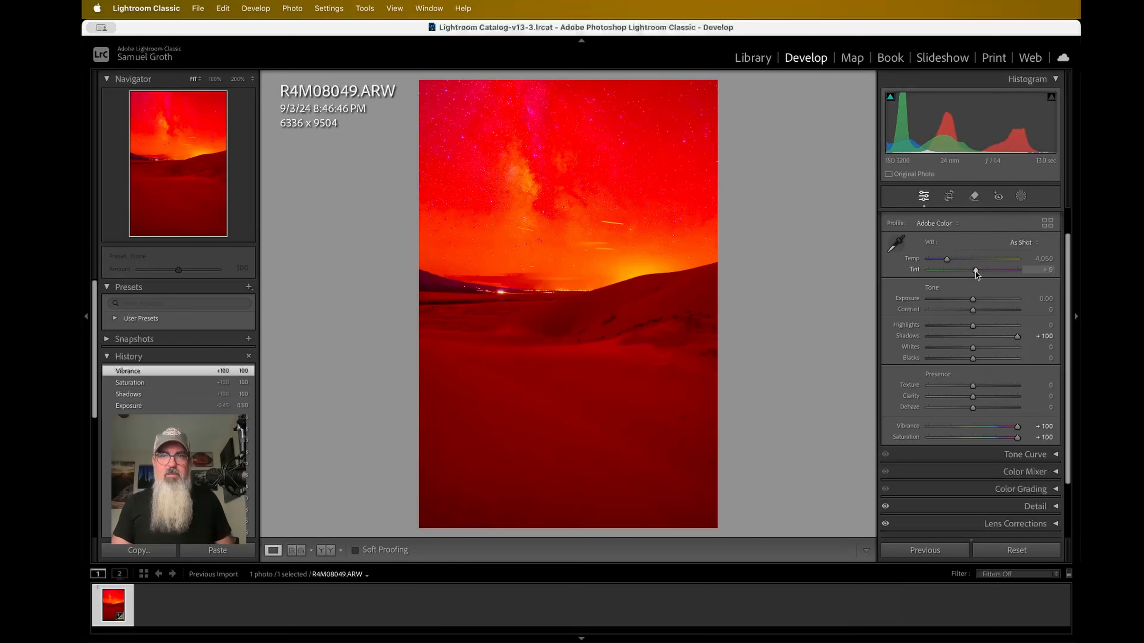
left_click_drag(975, 271, 946, 271)
Step: Examine the dunes and horizon lights up close, return to the full photo and set the tint back to +9
left_click(595, 319)
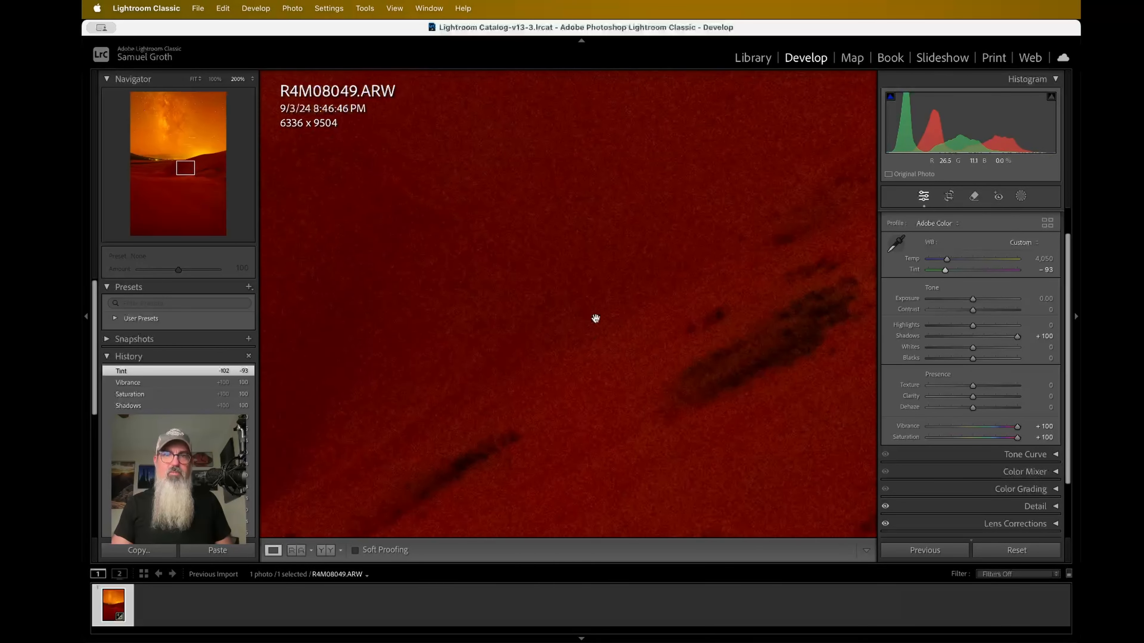
scroll(596, 318, "left", 10)
scroll(595, 318, "up", 5)
scroll(595, 318, "left", 8)
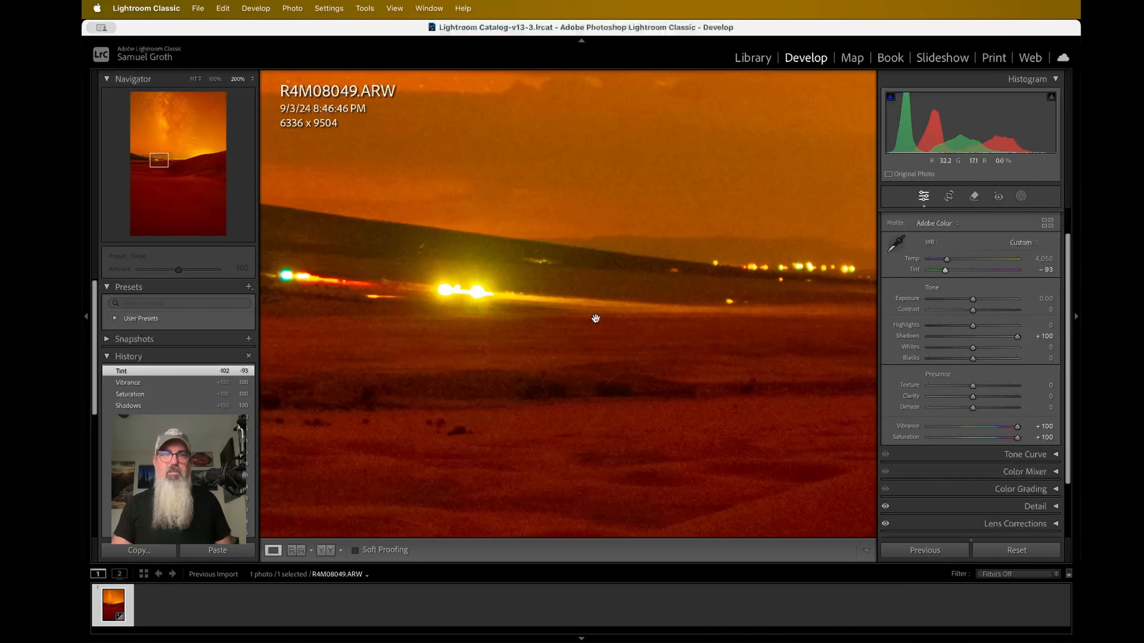
scroll(595, 318, "left", 2)
left_click(676, 323)
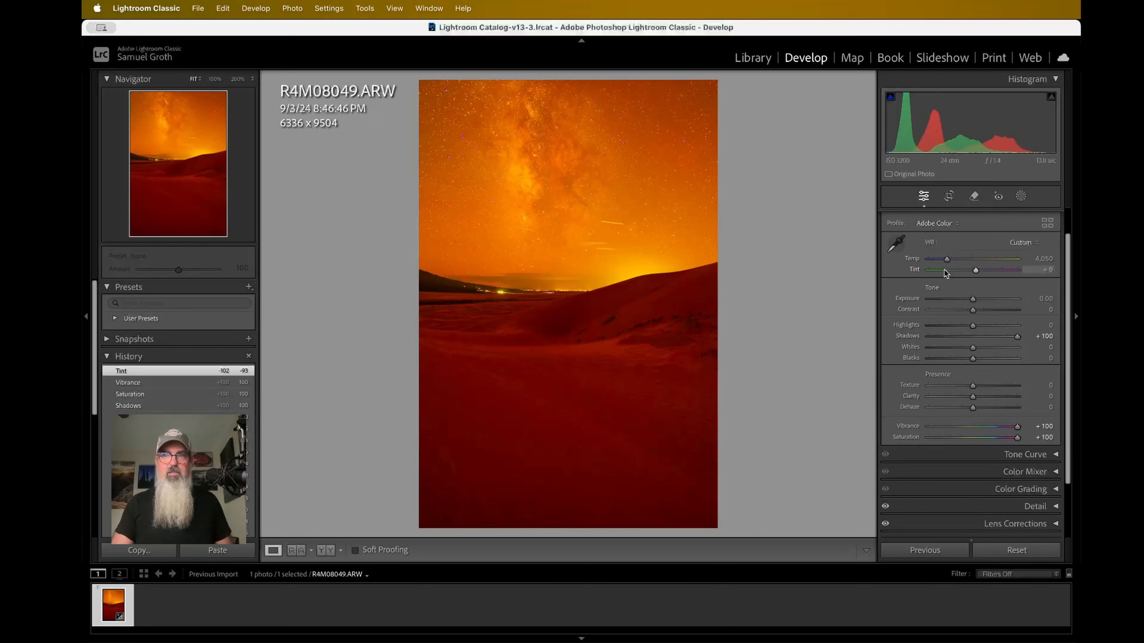
left_click_drag(944, 270, 976, 270)
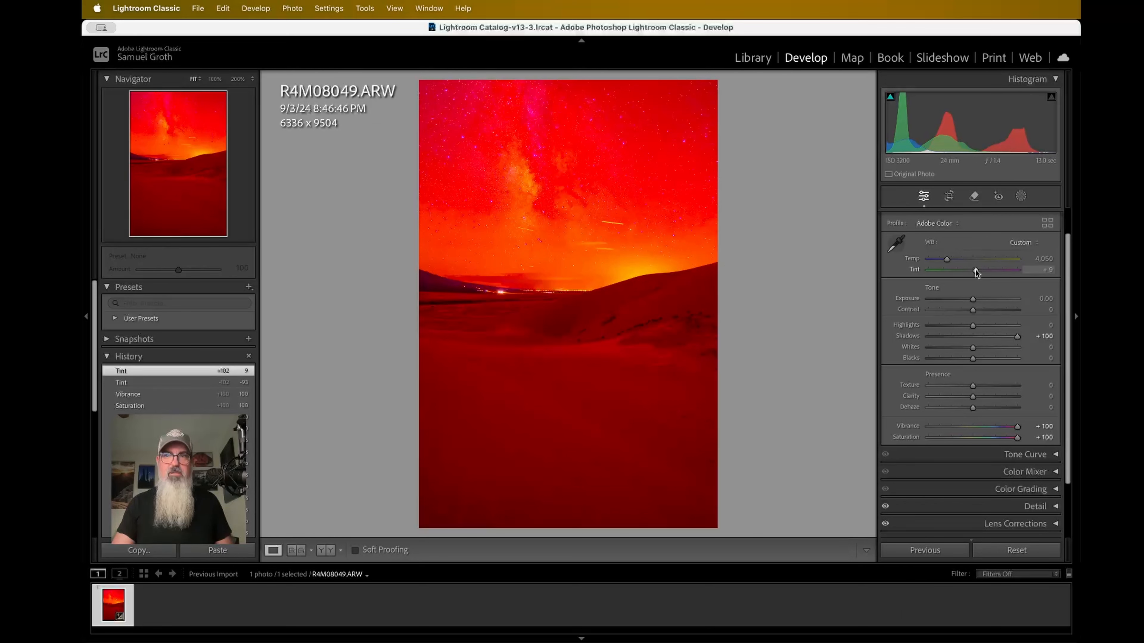
Step: Try a tint of -113 on the Milky Way, lower the white balance temperature to 2,000 and settle the tint at -46
left_click_drag(976, 272, 939, 269)
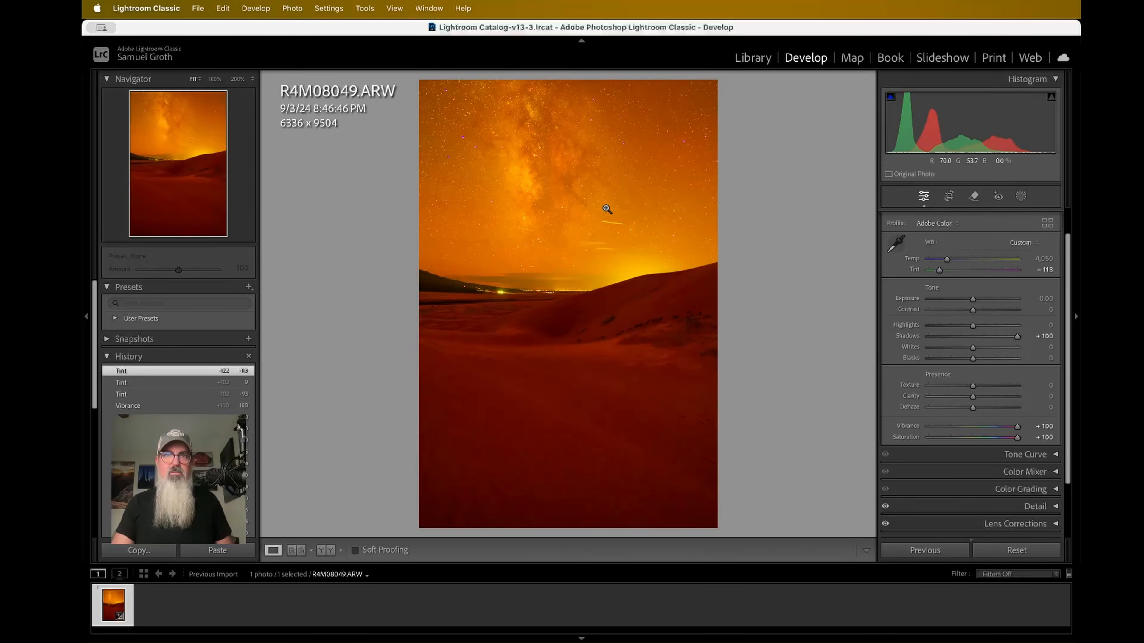
left_click(535, 191)
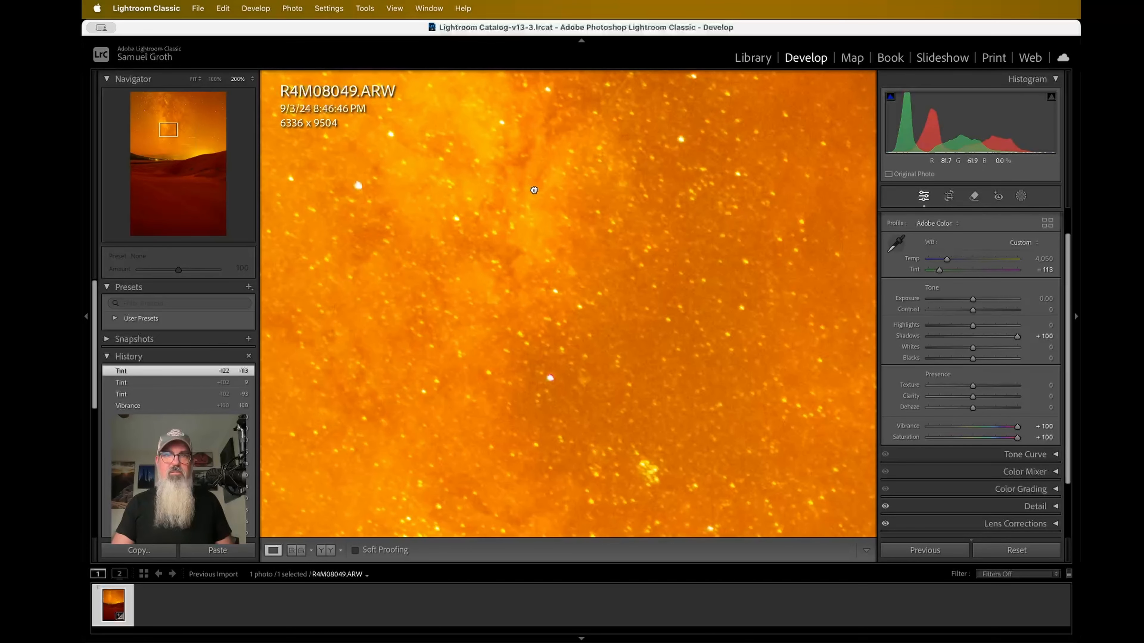
left_click(534, 188)
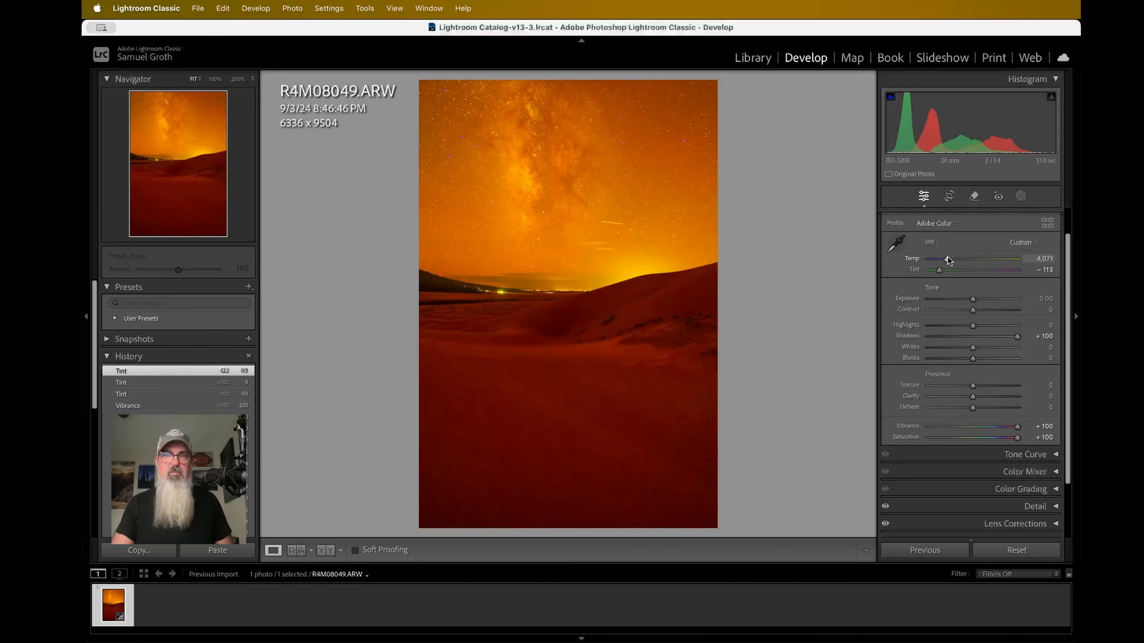
left_click_drag(947, 258, 928, 260)
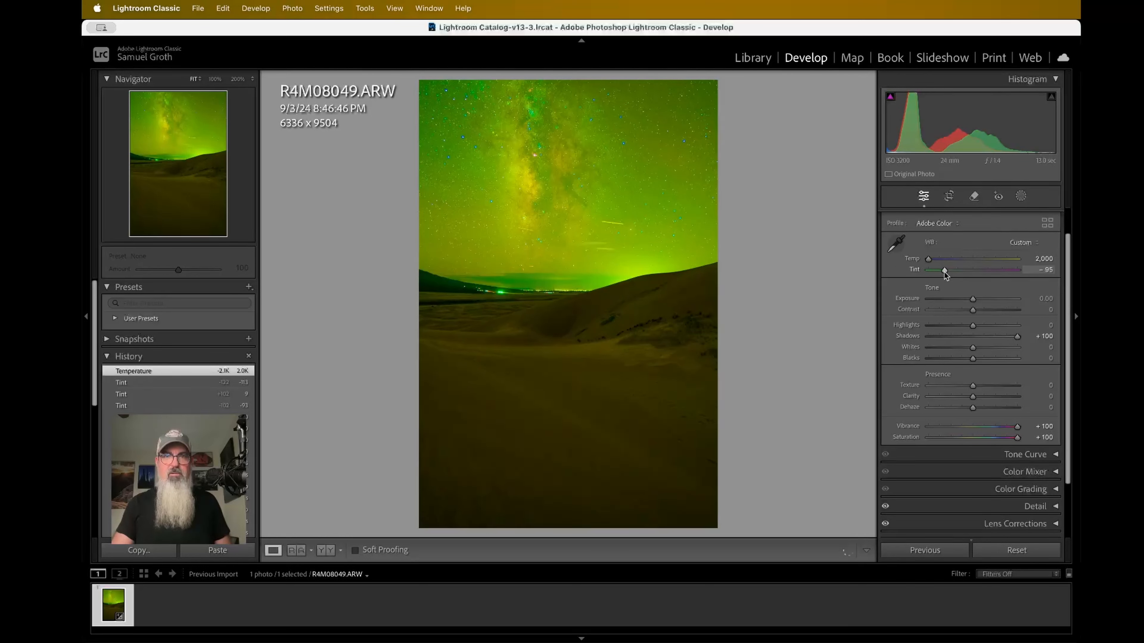
left_click_drag(944, 272, 959, 271)
Step: Examine the colors of the Milky Way core, the surrounding sky and the horizon glow at closer magnification
left_click(526, 182)
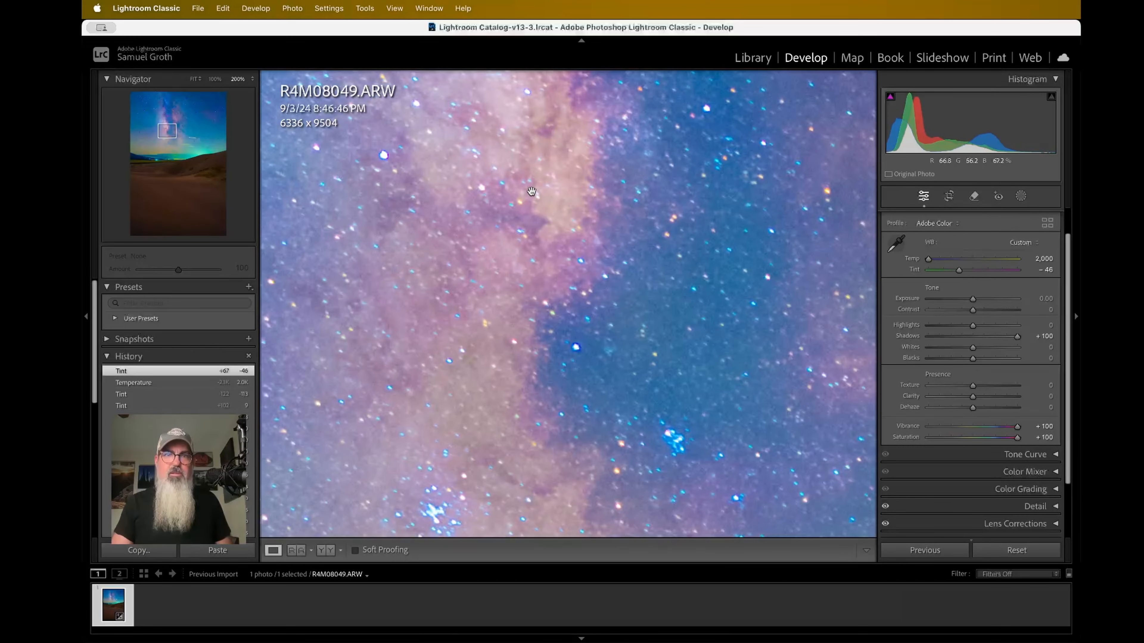
scroll(499, 204, "up", 3)
key("super+minus")
key("super+minus")
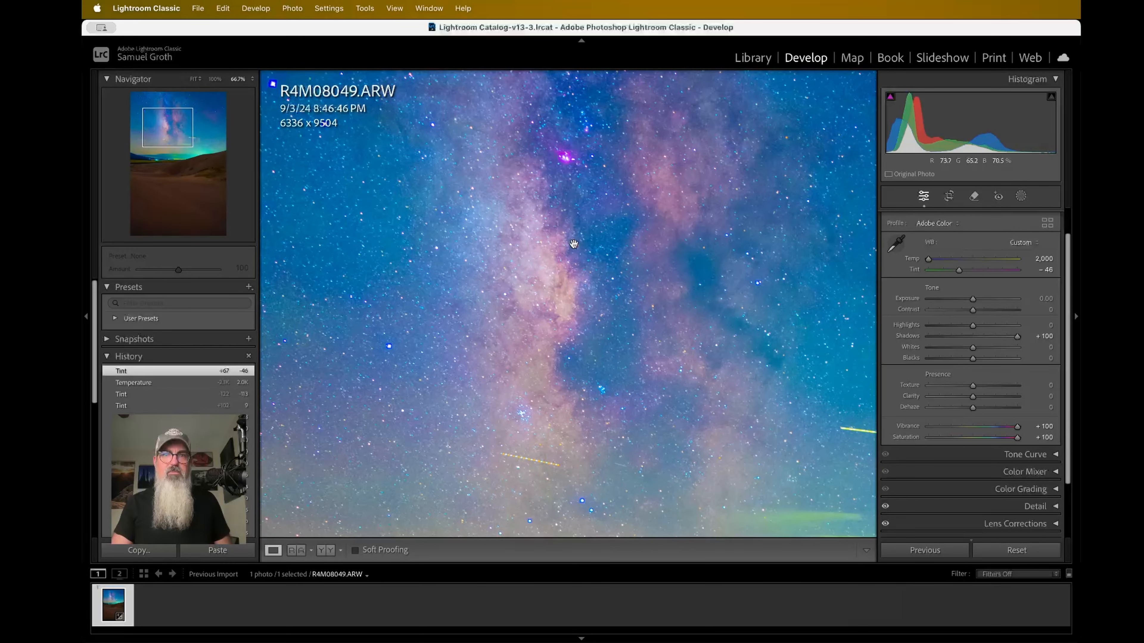
scroll(567, 306, "down", 10)
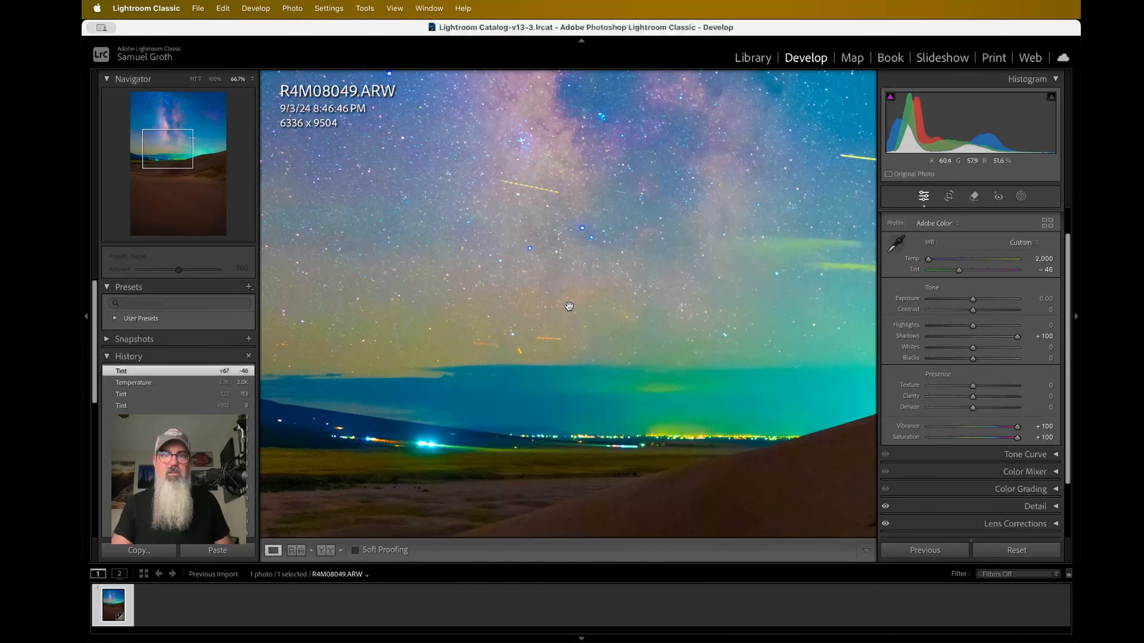
scroll(487, 446, "right", 4)
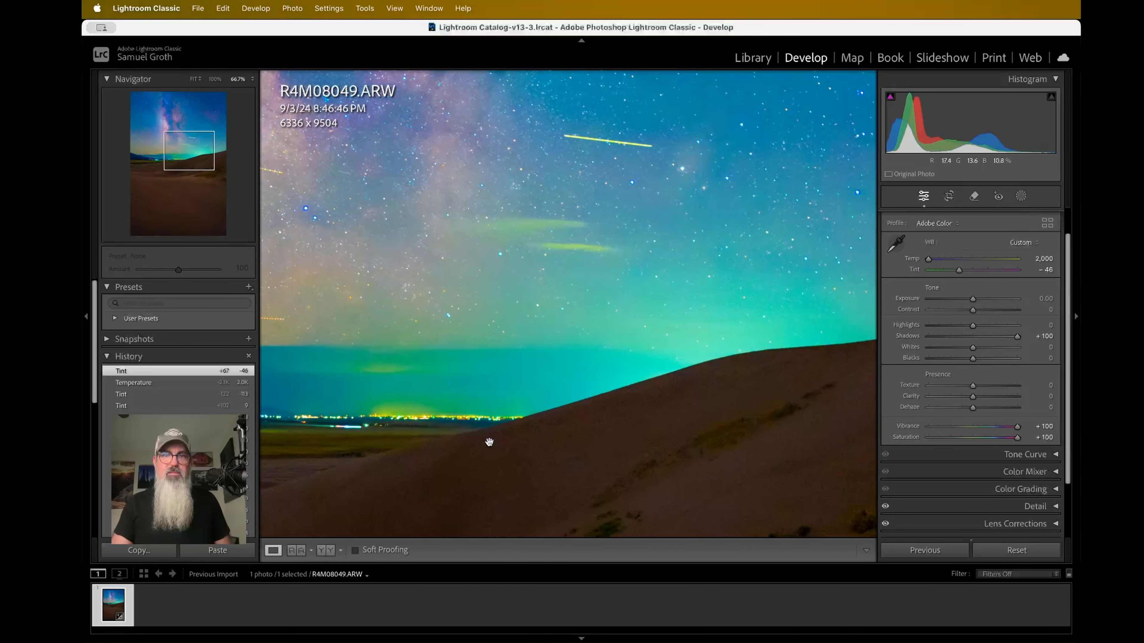
scroll(489, 444, "up", 2)
scroll(489, 442, "left", 6)
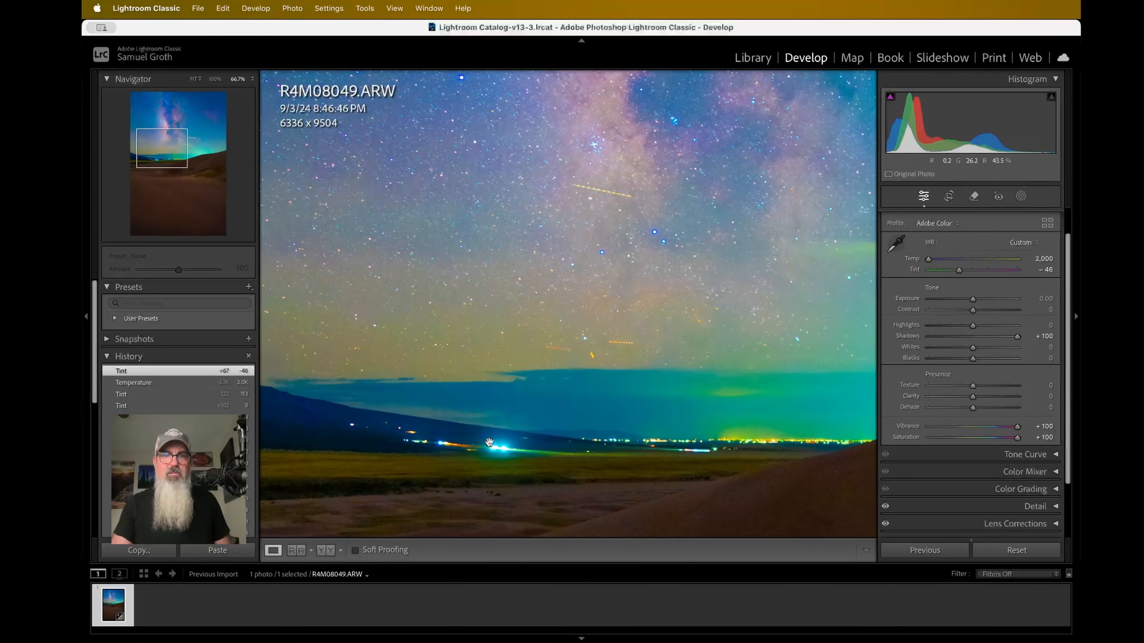
scroll(646, 401, "up", 9)
scroll(646, 401, "right", 6)
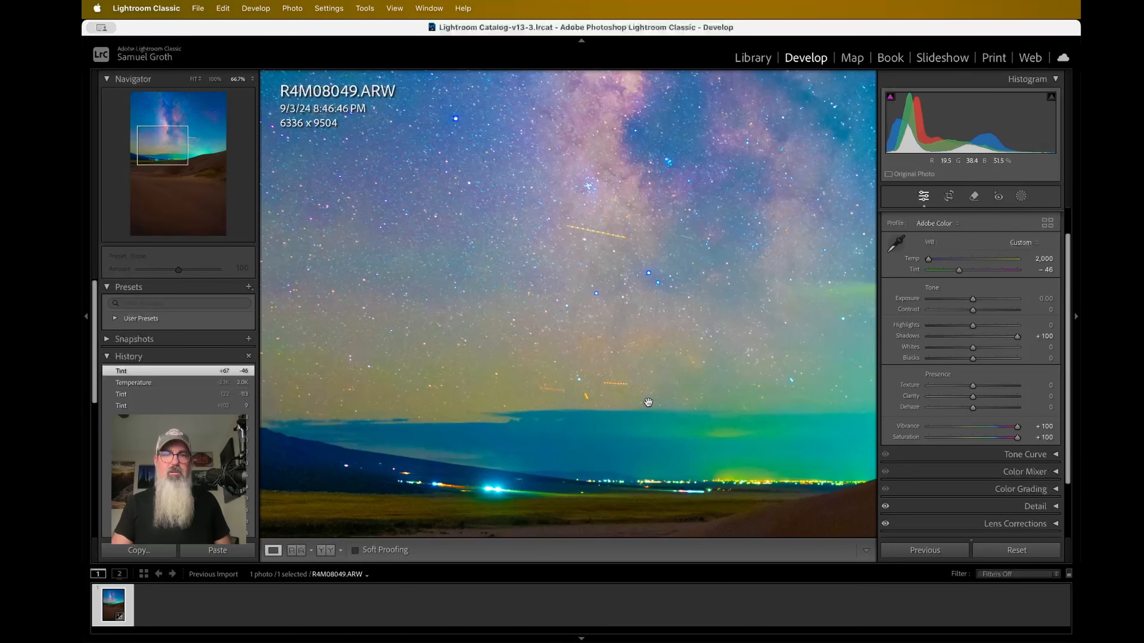
scroll(647, 401, "left", 4)
scroll(648, 401, "up", 3)
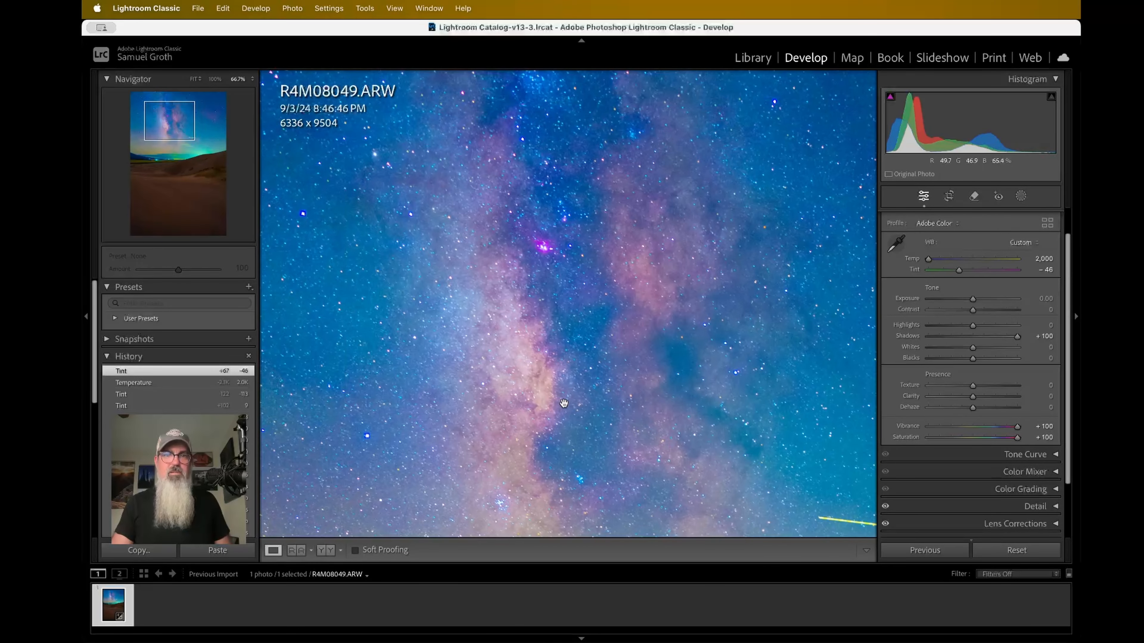
scroll(531, 358, "up", 10)
scroll(525, 331, "down", 15)
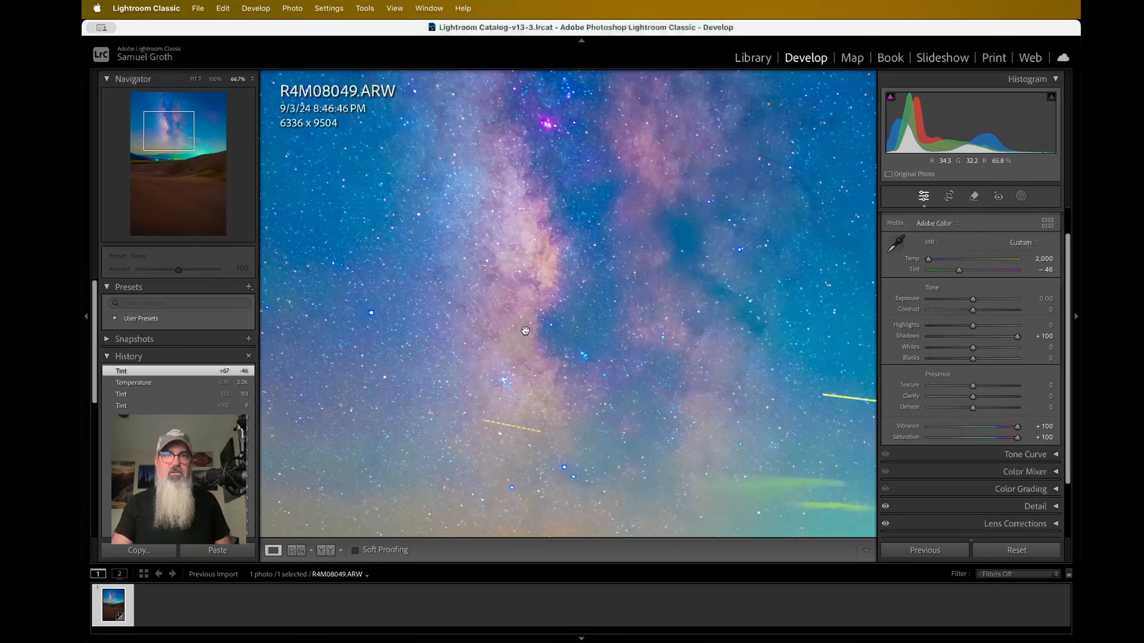
scroll(525, 332, "down", 10)
scroll(526, 331, "left", 2)
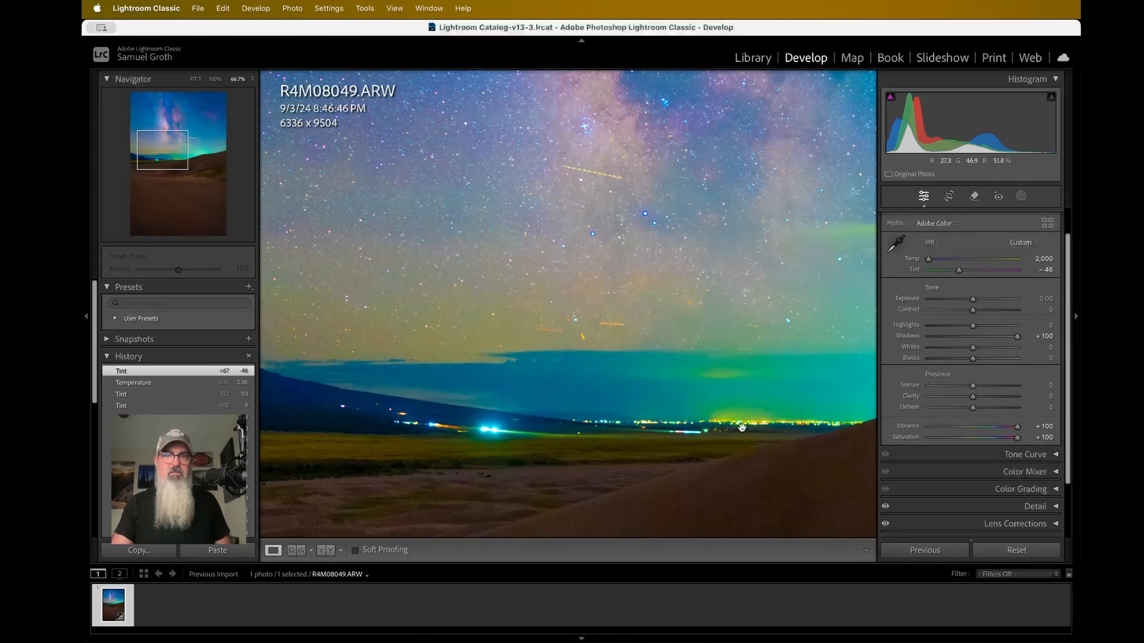
scroll(473, 441, "up", 10)
scroll(473, 440, "right", 1)
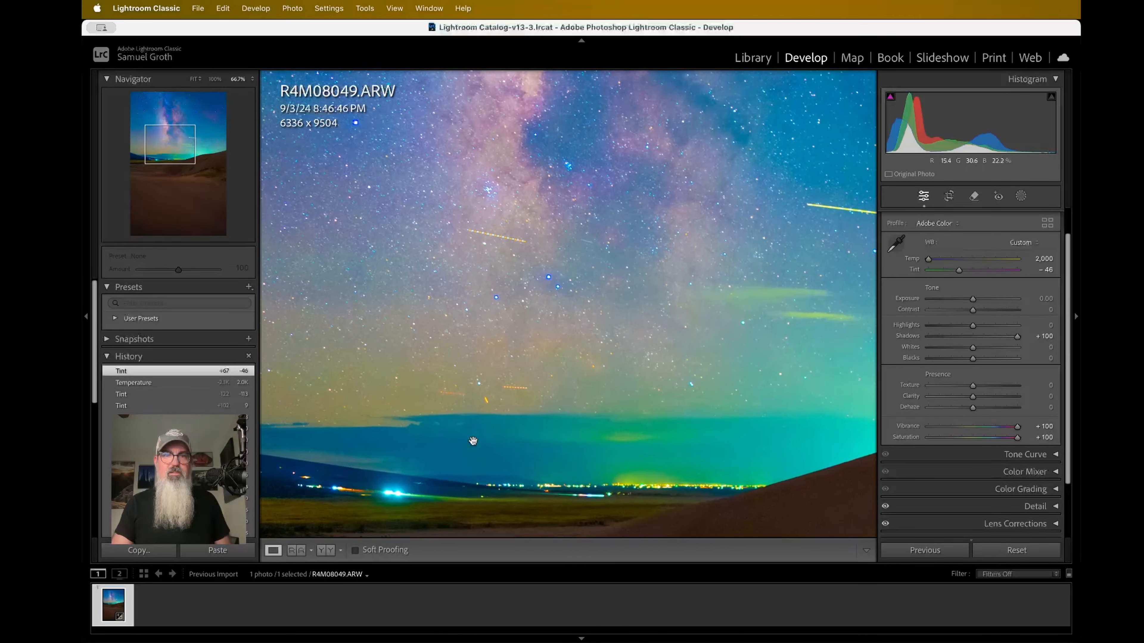
scroll(472, 441, "up", 10)
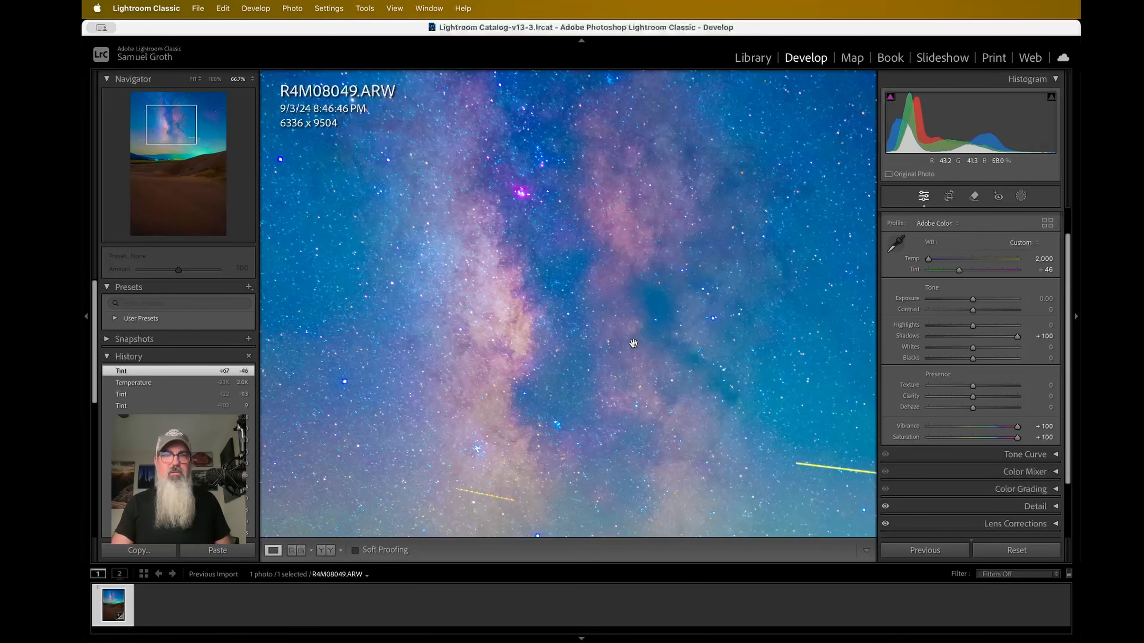
Step: View the Milky Way core at 100% and reduce Vibrance to +26 and Saturation to +30
left_click(505, 332)
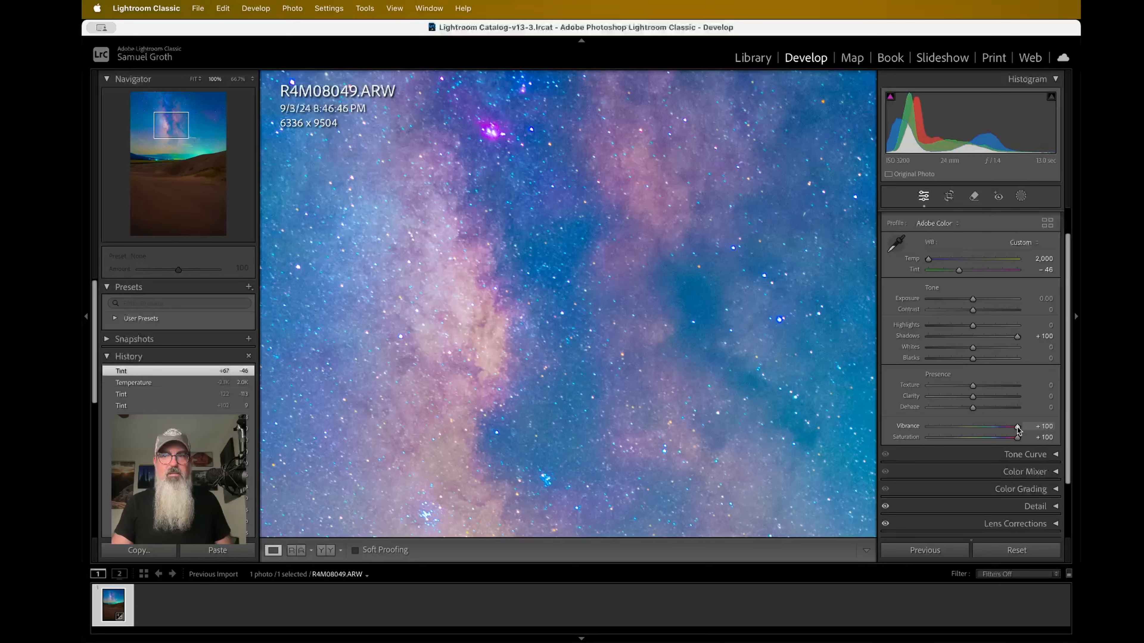
left_click_drag(1017, 427, 983, 431)
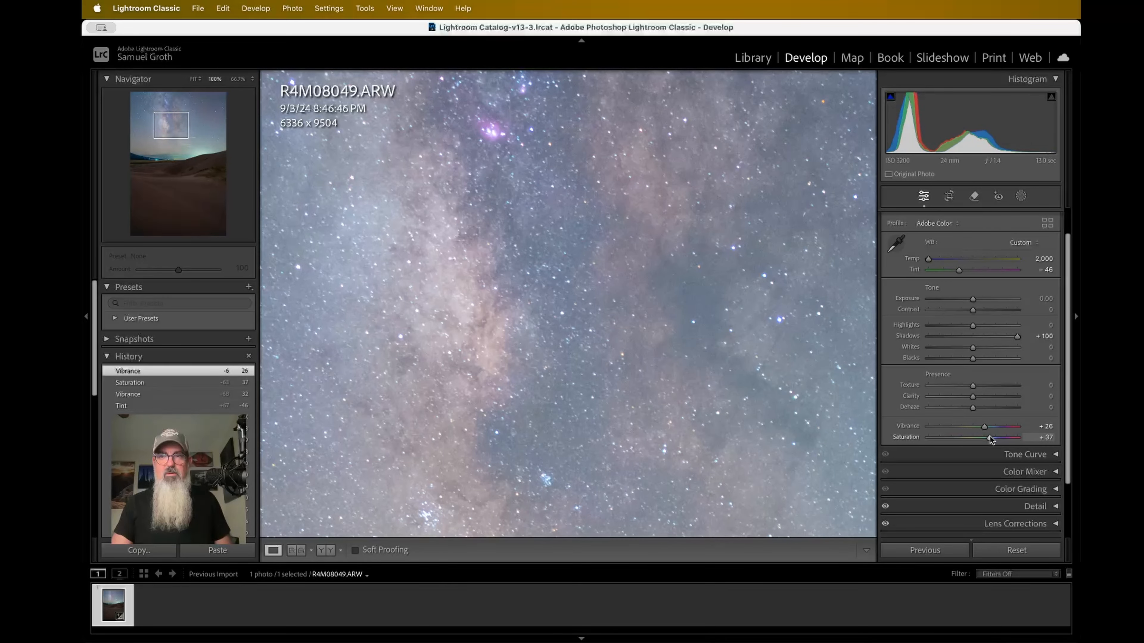
left_click_drag(985, 436, 986, 436)
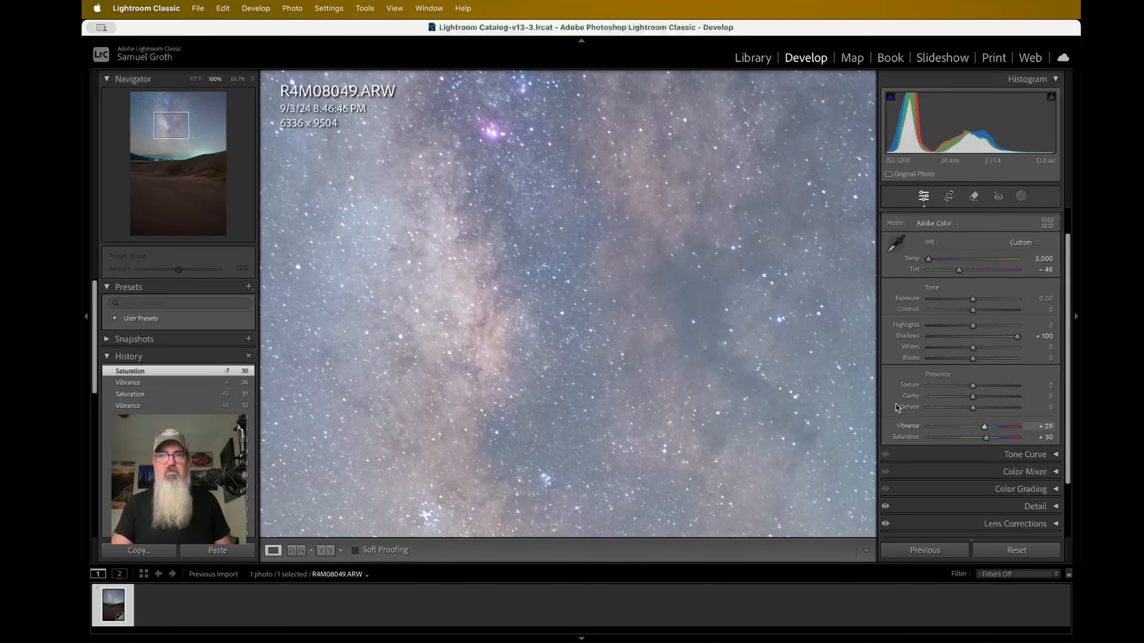
Step: Inspect the Milky Way, the dark foreground sand and the horizon lights at 100% magnification
left_click(747, 382)
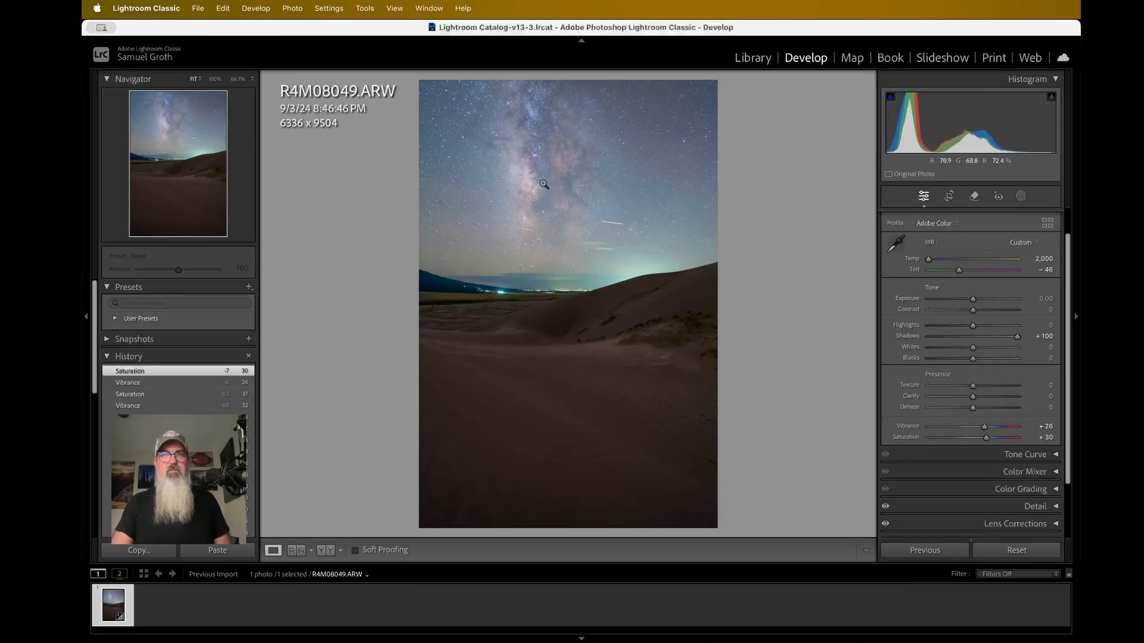
left_click(579, 241)
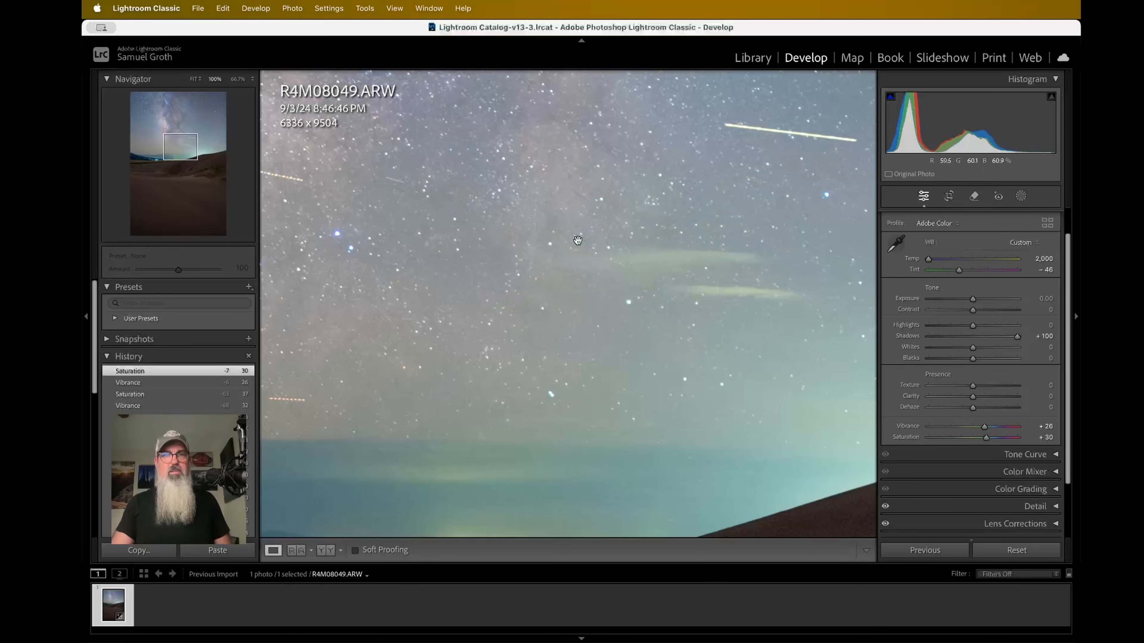
scroll(578, 240, "up", 10)
scroll(578, 240, "up", 4)
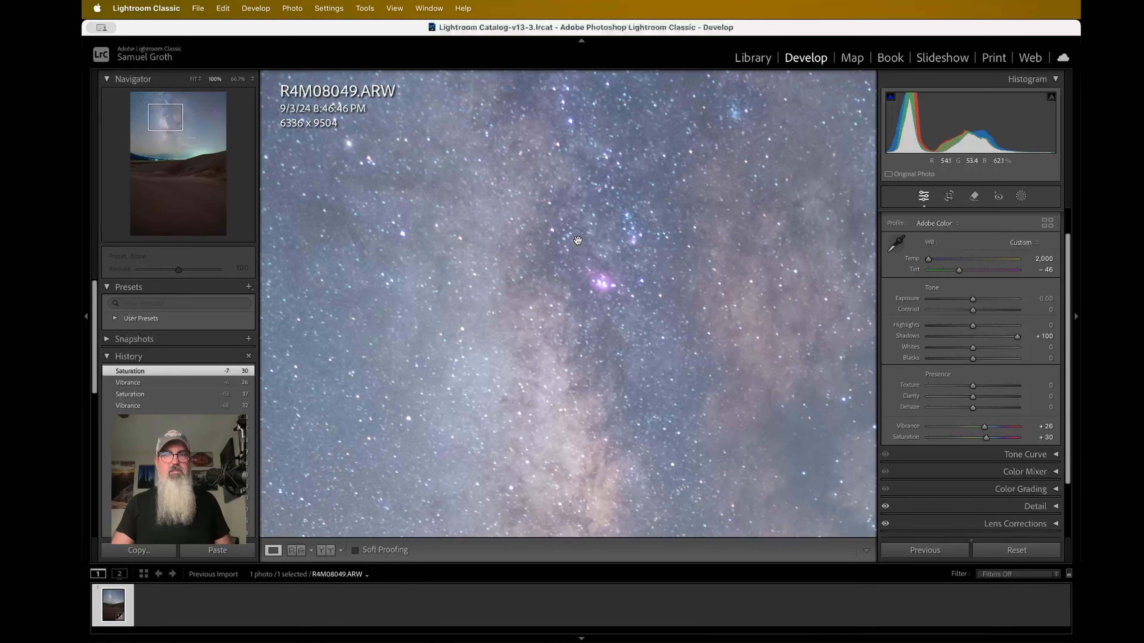
left_click(579, 239)
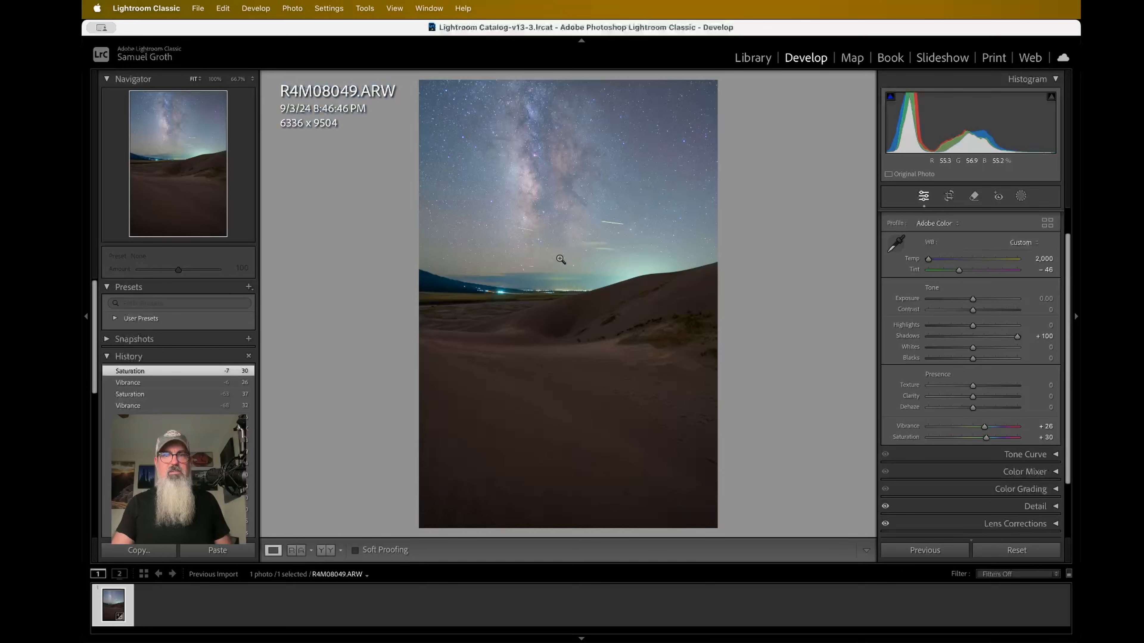
left_click(549, 346)
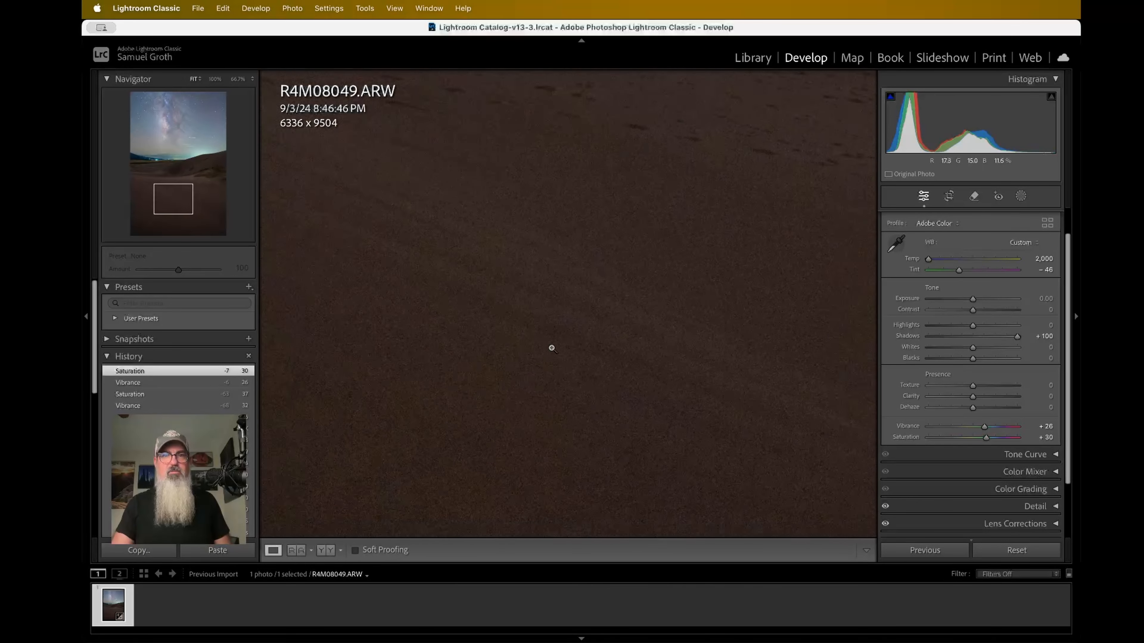
left_click(552, 348)
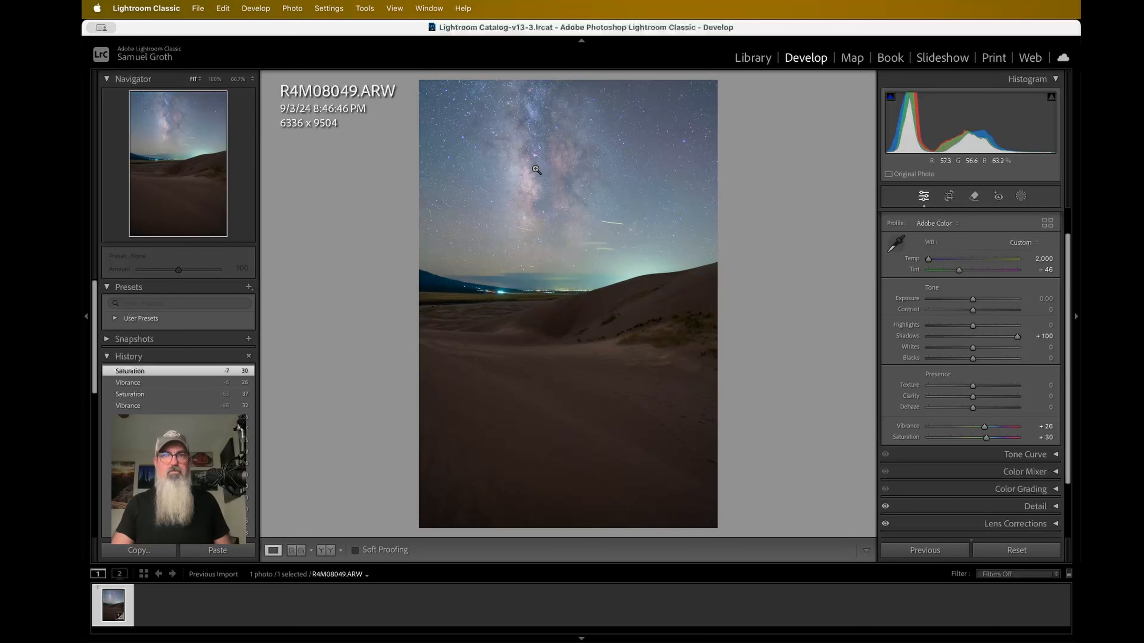
left_click(582, 381)
scroll(582, 381, "left", 5)
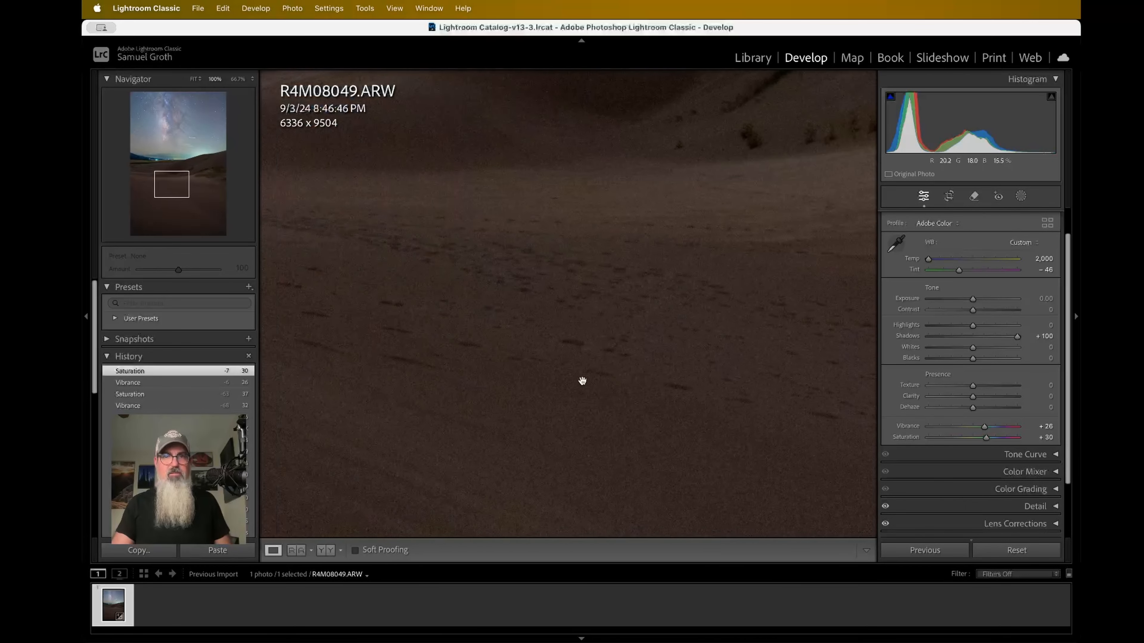
scroll(583, 381, "up", 8)
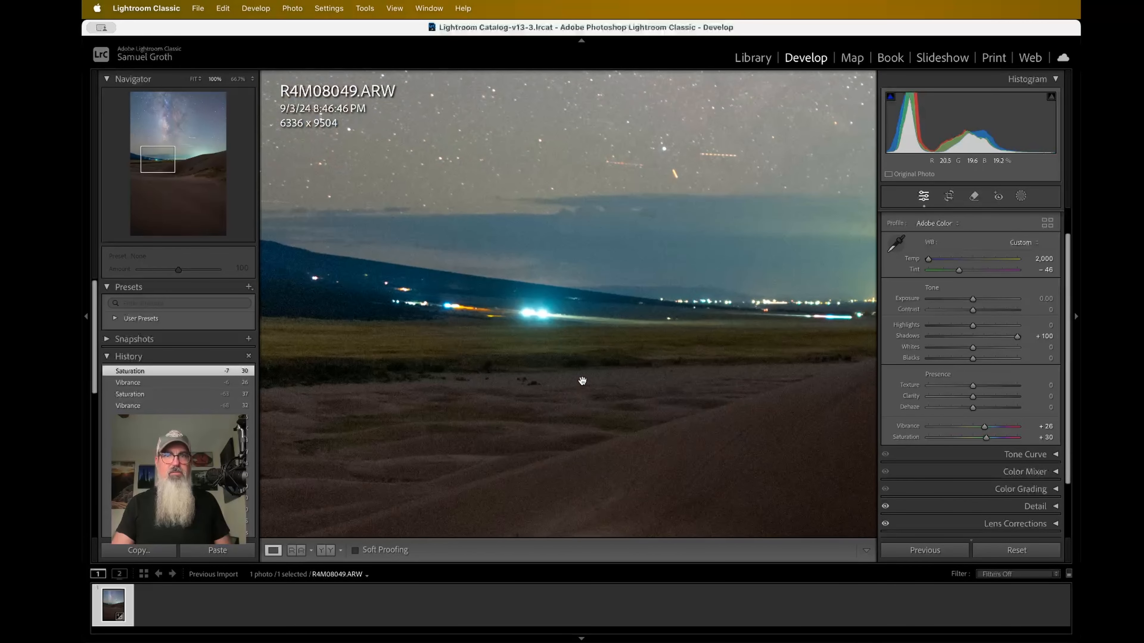
scroll(582, 380, "right", 10)
scroll(582, 381, "up", 4)
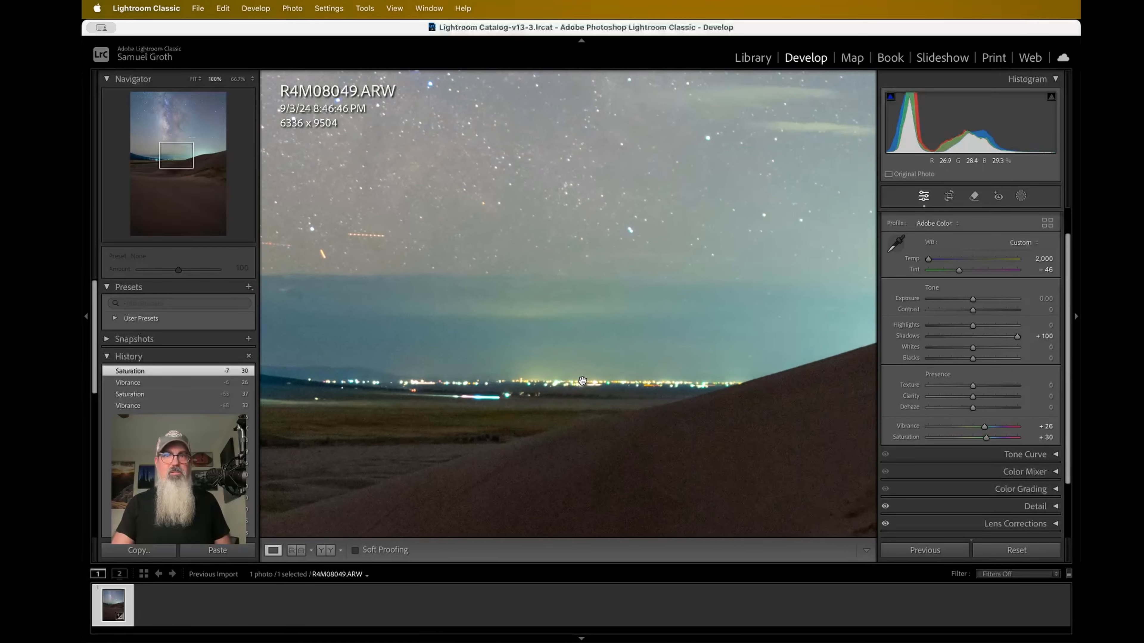
scroll(582, 380, "up", 15)
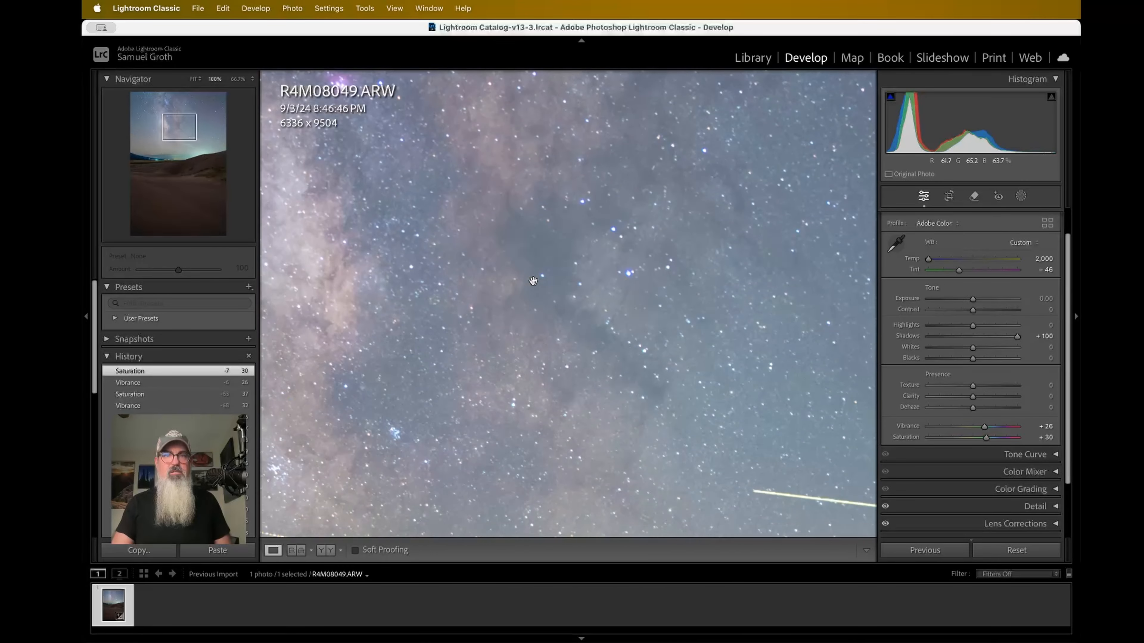
scroll(532, 281, "left", 6)
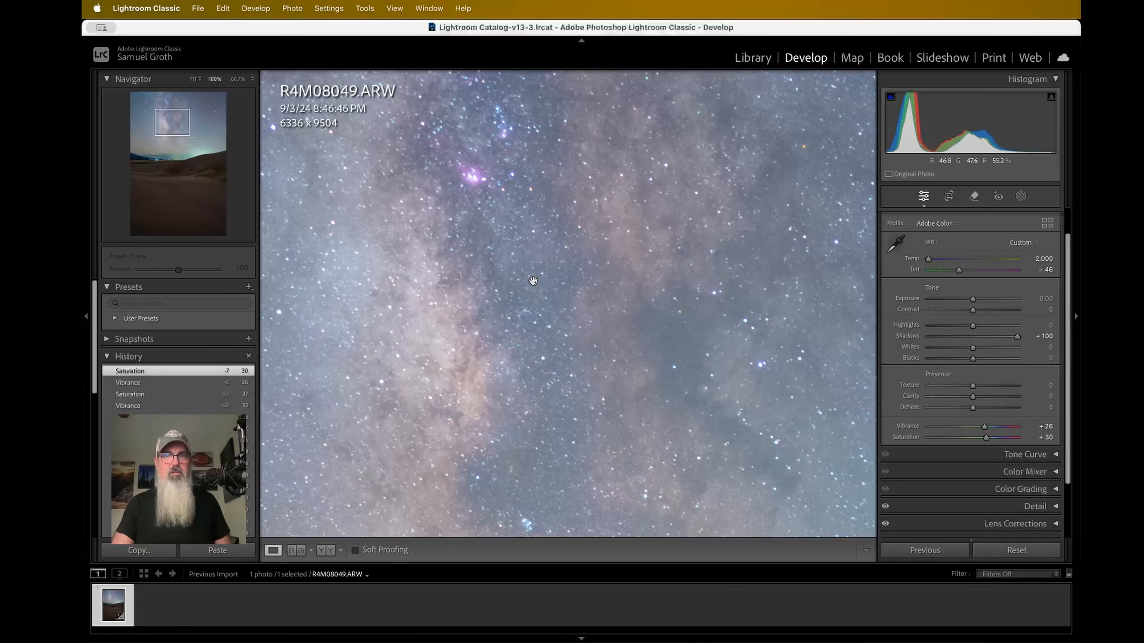
Step: Examine the Milky Way core and its surrounding stars at 50% and 200% magnification
key("super+minus")
key("super+minus")
scroll(521, 281, "left", 4)
scroll(521, 281, "up", 3)
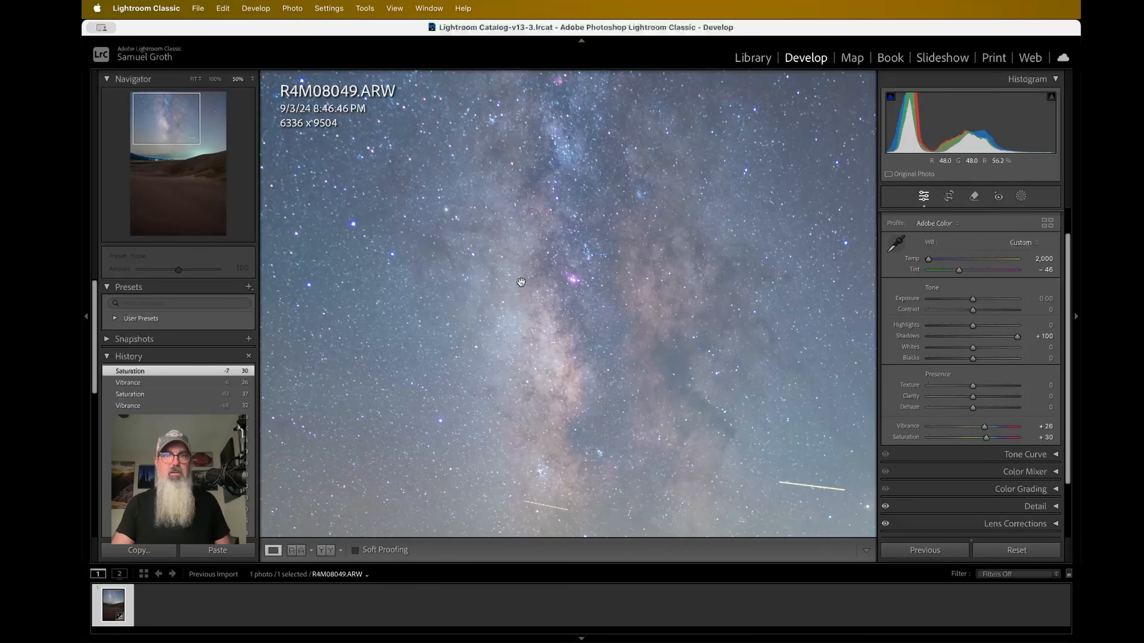
scroll(520, 282, "down", 3)
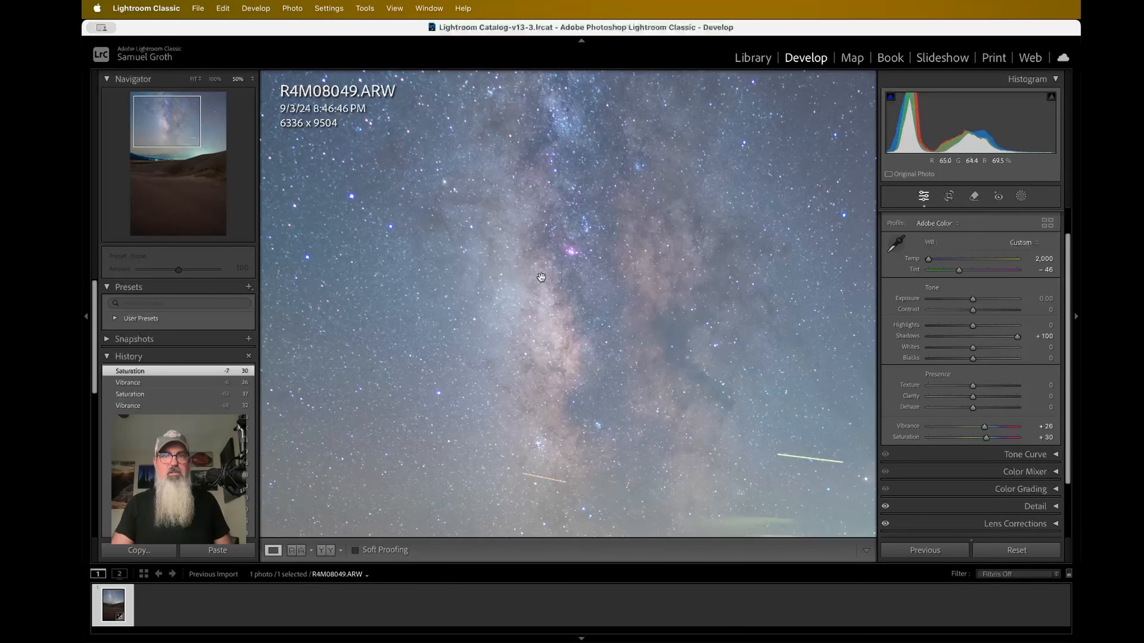
key("super+equal")
key("super+equal")
key("super+equal")
scroll(565, 225, "up", 3)
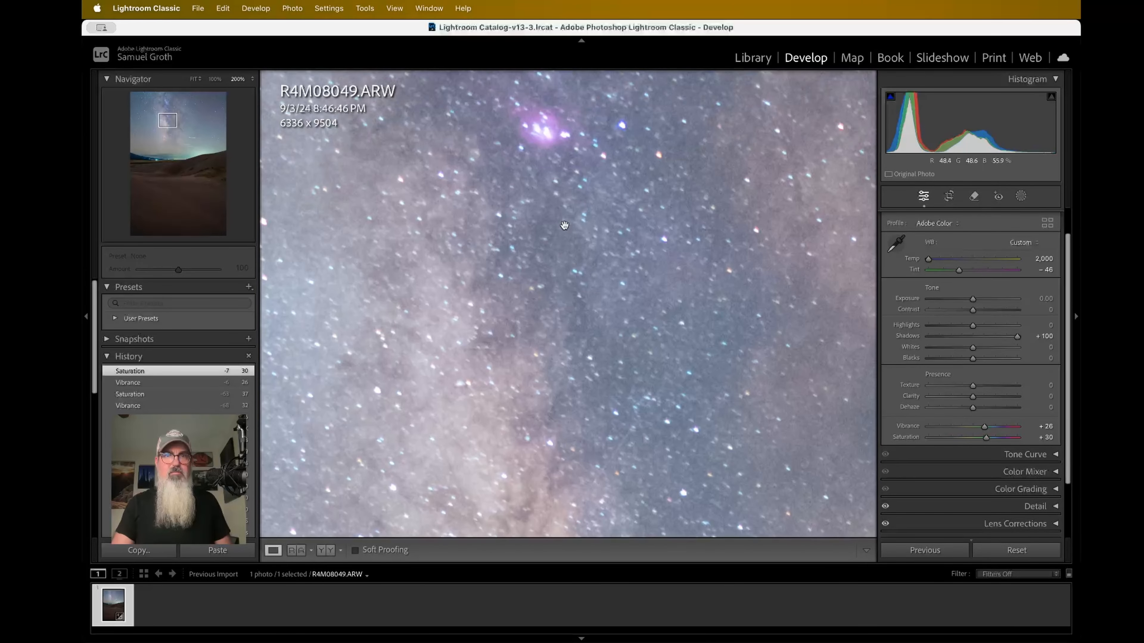
key("super+minus")
key("super+minus")
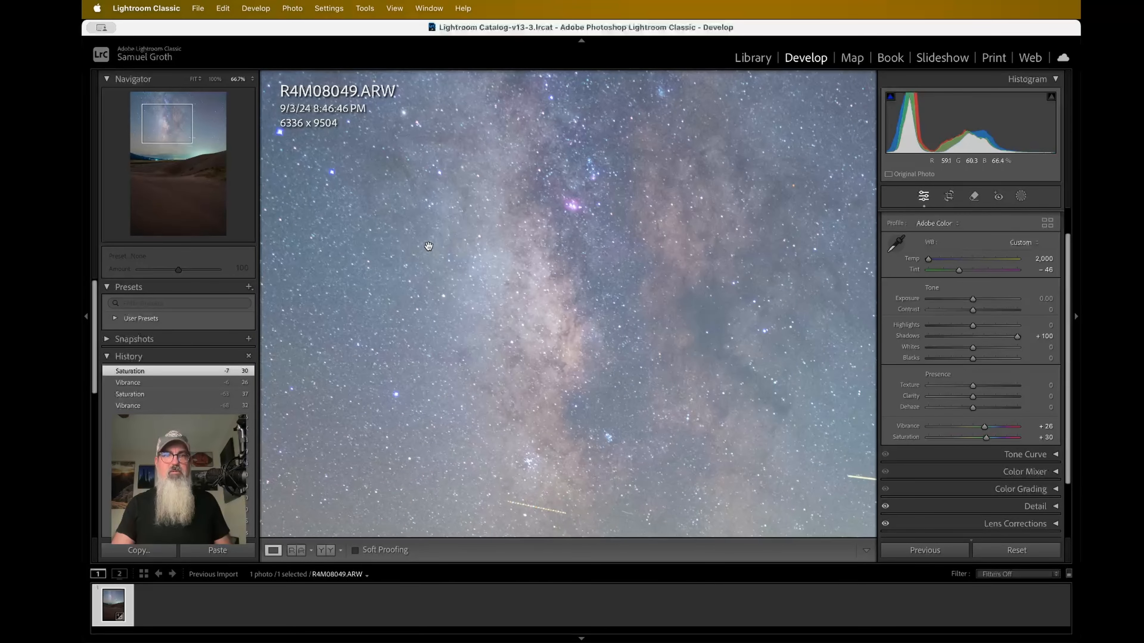
Step: Examine the light pollution glow, clouds and town lights along the horizon at 33% and 50%, and return to the full photo
key("super+minus")
scroll(429, 246, "down", 2)
scroll(428, 246, "down", 6)
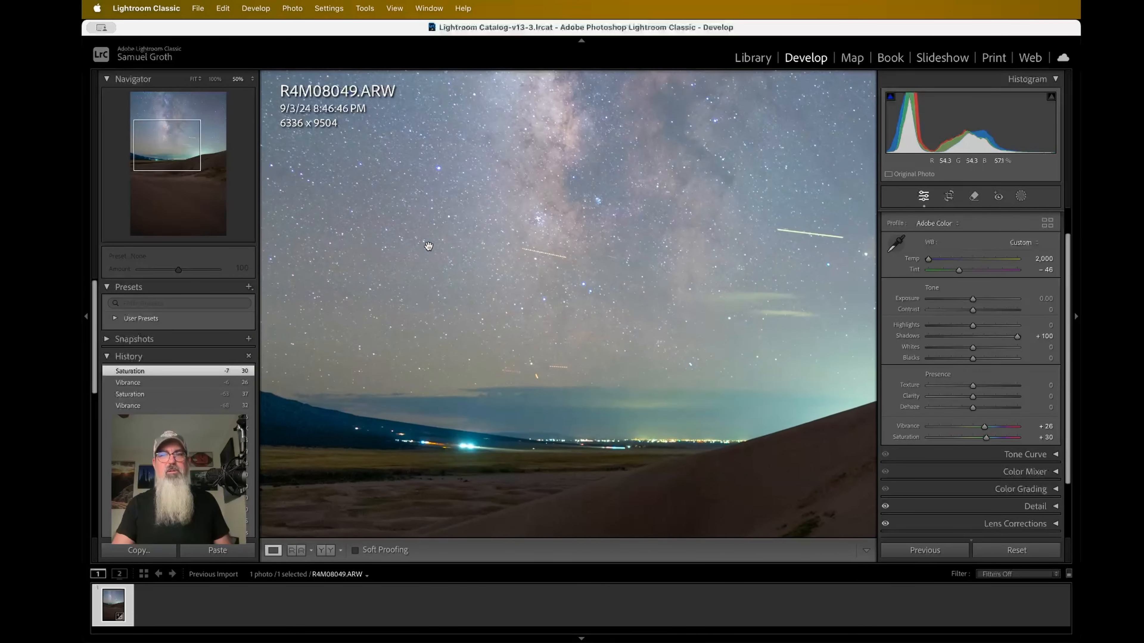
scroll(693, 419, "right", 3)
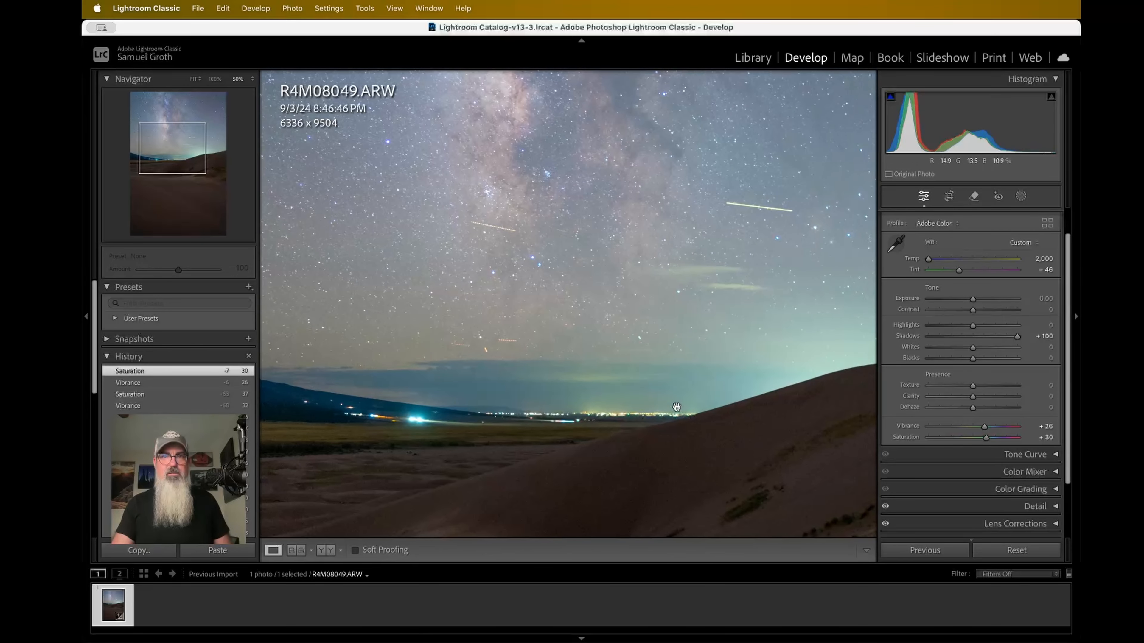
key("super+minus")
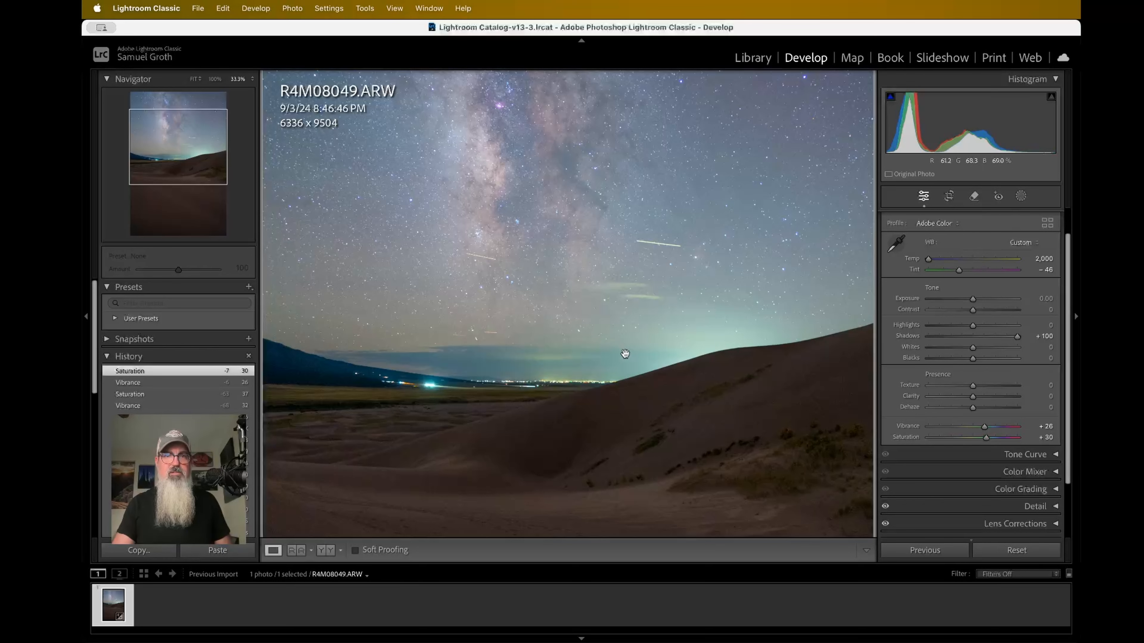
left_click_drag(549, 324, 635, 438)
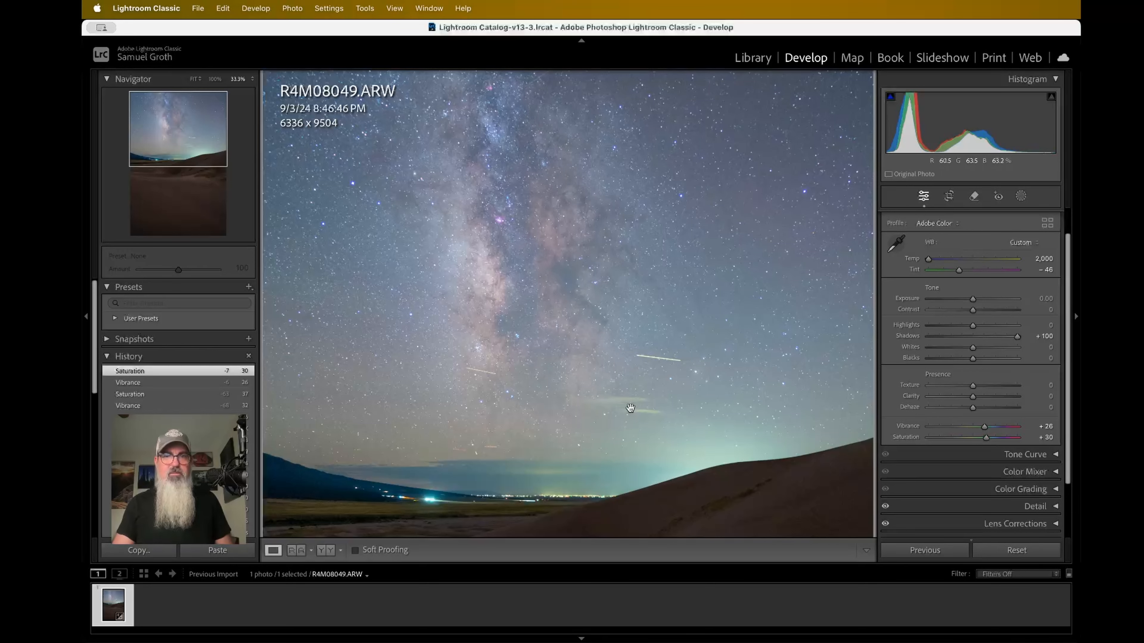
key("super+equal")
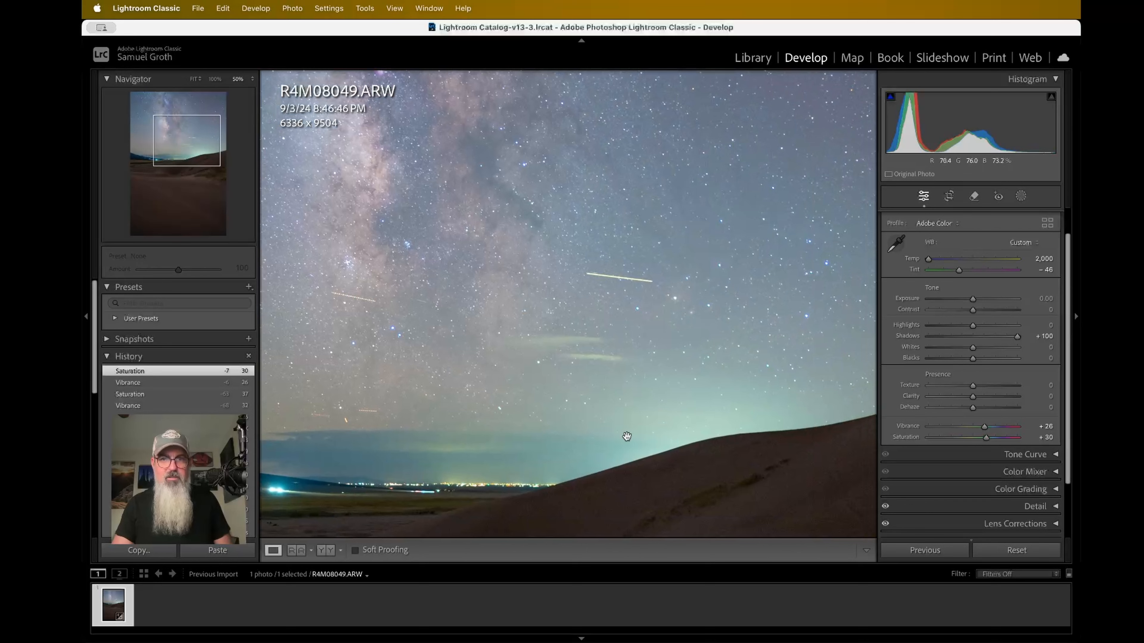
scroll(484, 475, "left", 3)
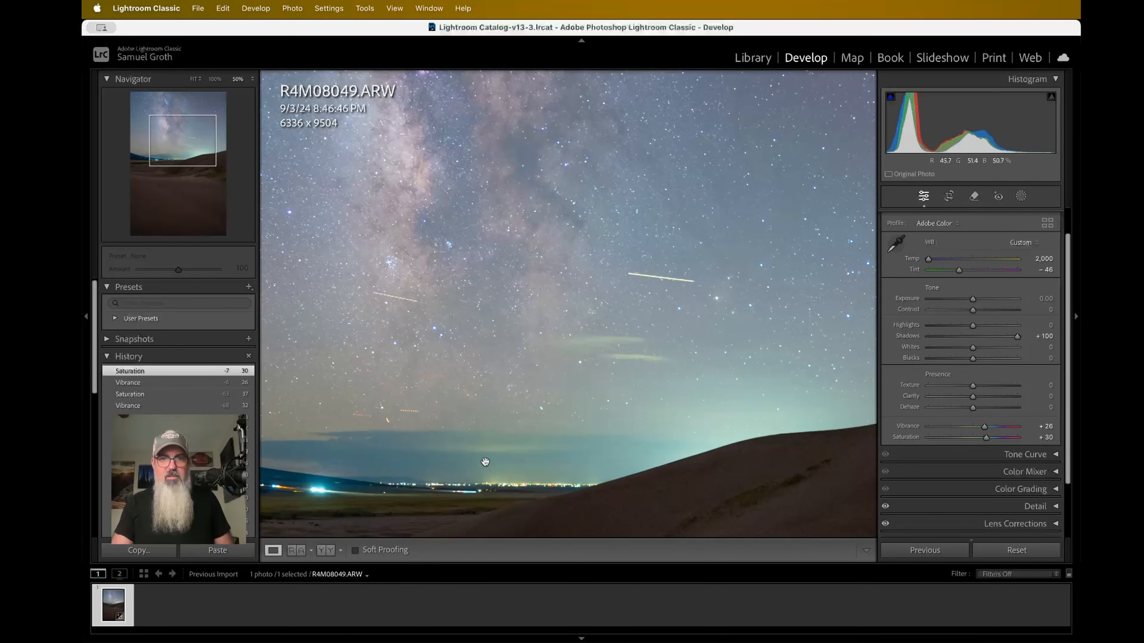
scroll(572, 468, "left", 3)
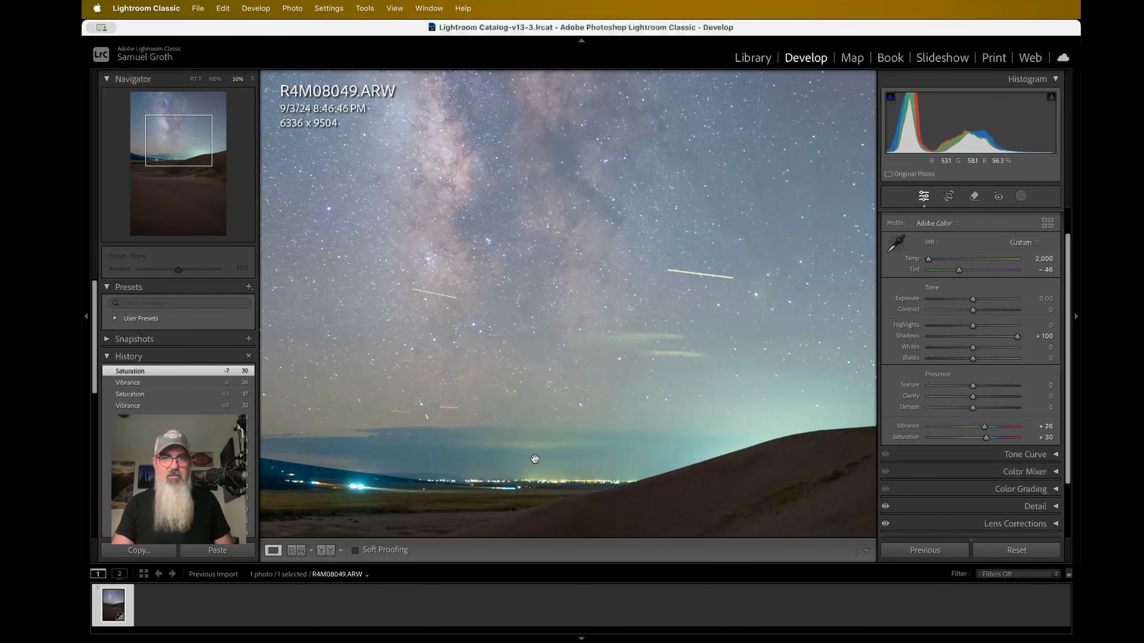
scroll(525, 459, "left", 5)
scroll(500, 458, "right", 4)
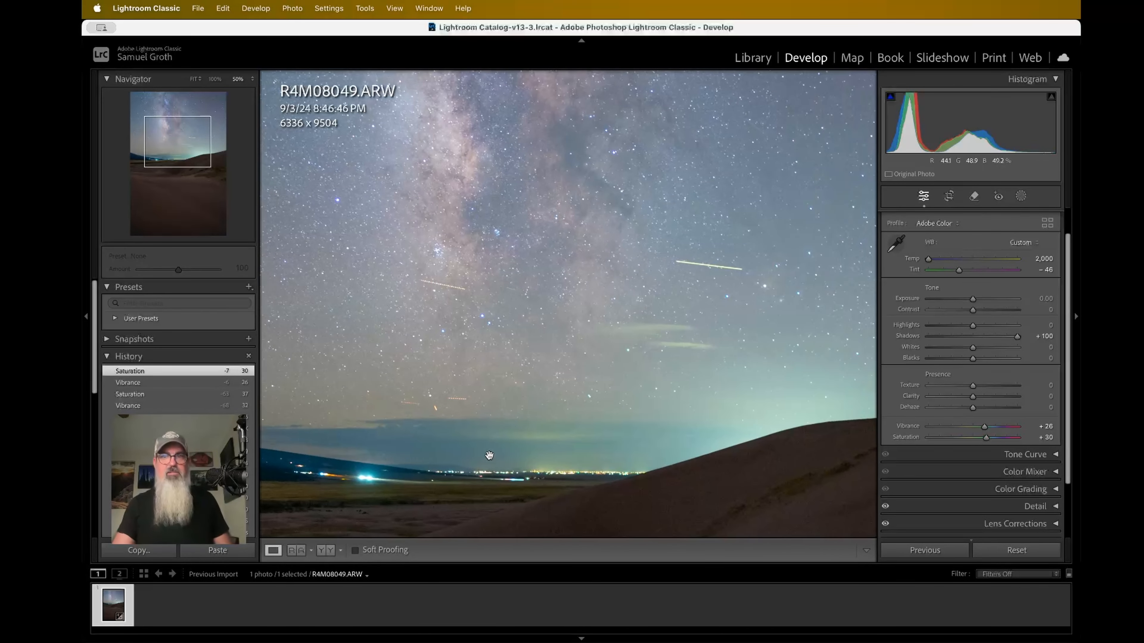
key("super+minus")
key("super+minus")
key("super+minus")
left_click(556, 343)
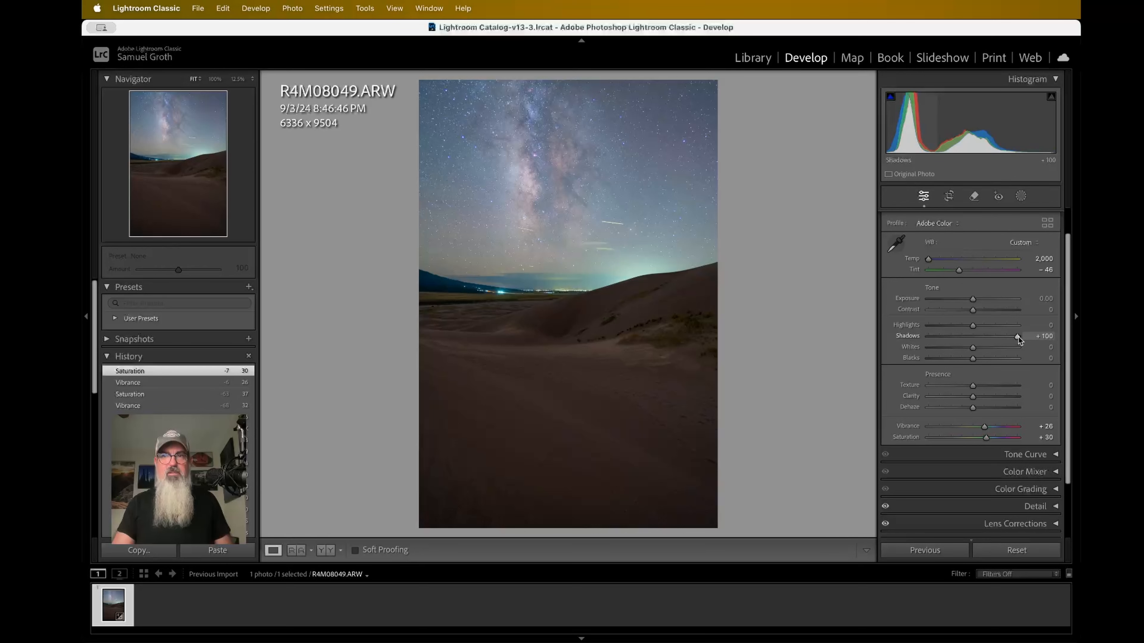
Step: Try raising the exposure of the whole photo to +2.45 and reduce it to +0.80
scroll(968, 376, "down", 1)
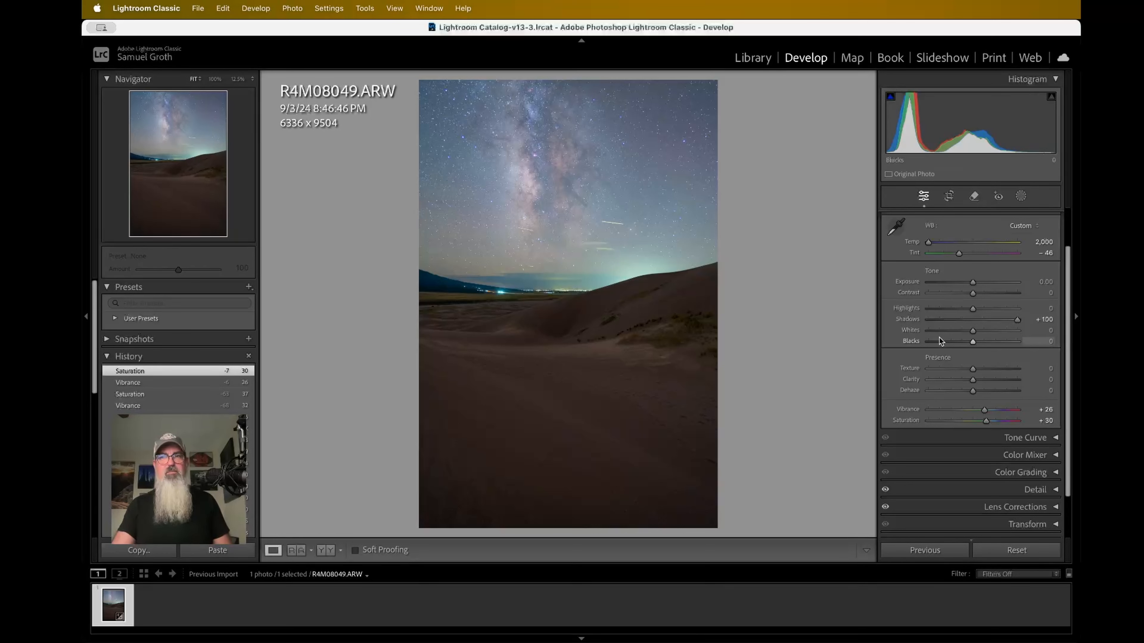
scroll(919, 315, "down", 3)
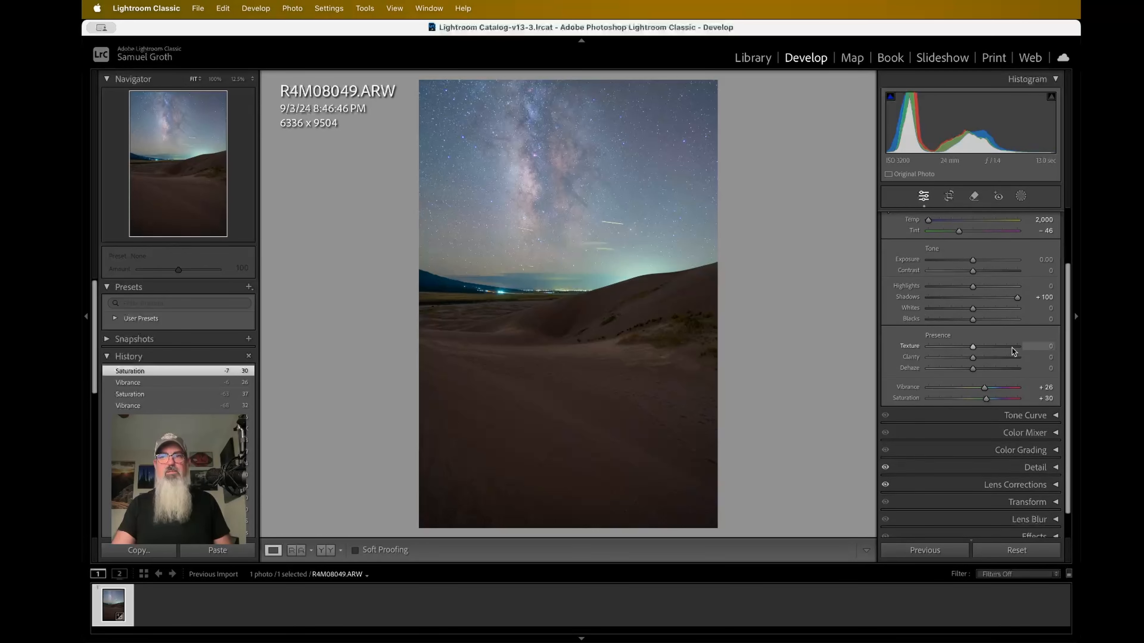
scroll(973, 314, "up", 4)
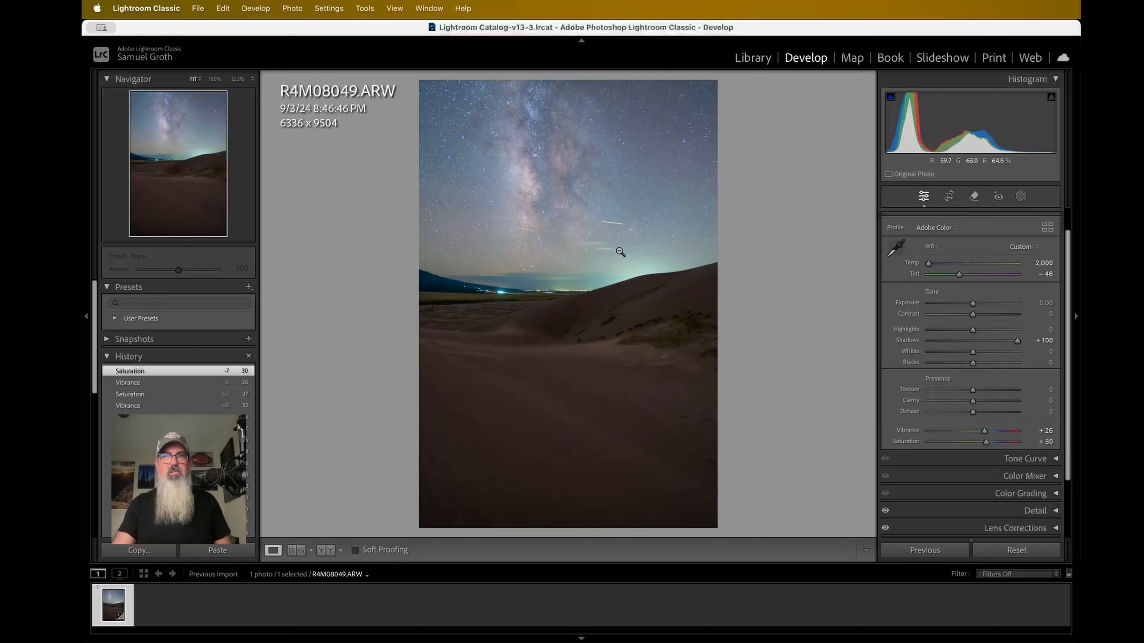
left_click_drag(974, 305, 996, 307)
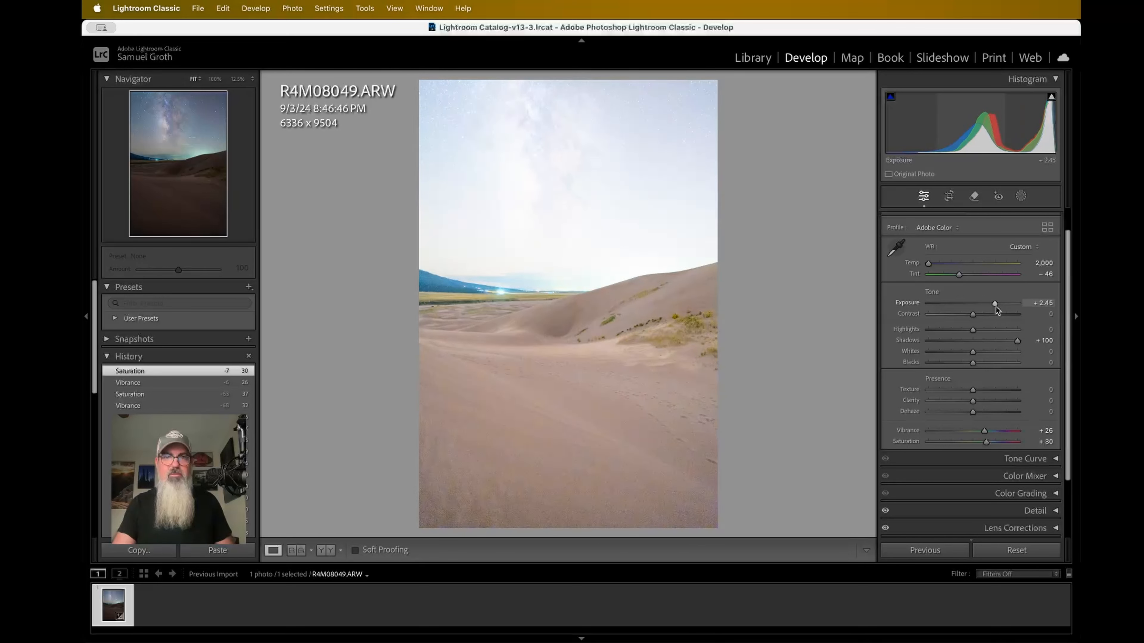
left_click_drag(996, 307, 981, 305)
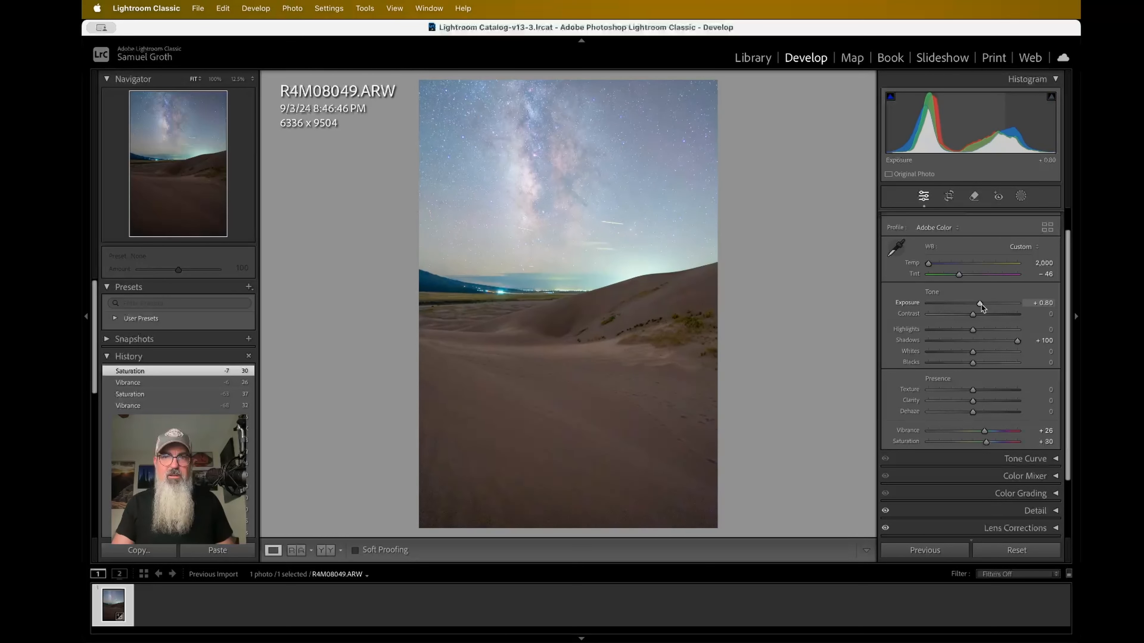
Step: Try Shadows at 0 with Highlights at -84, and reset Exposure to 0.00
double_click(1016, 342)
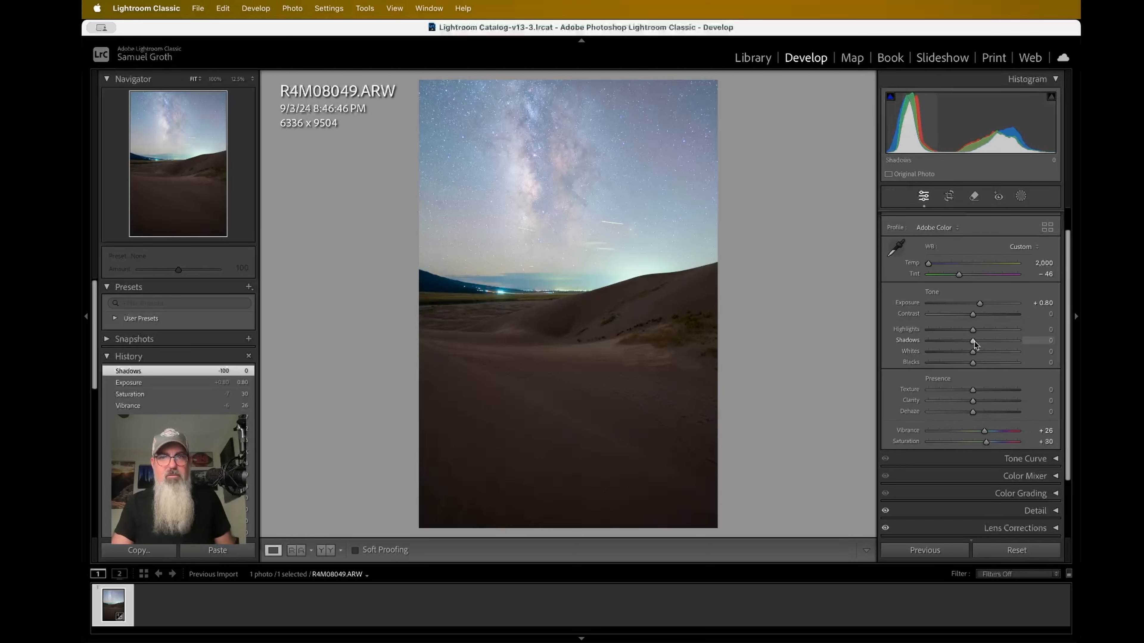
left_click_drag(983, 342, 935, 331)
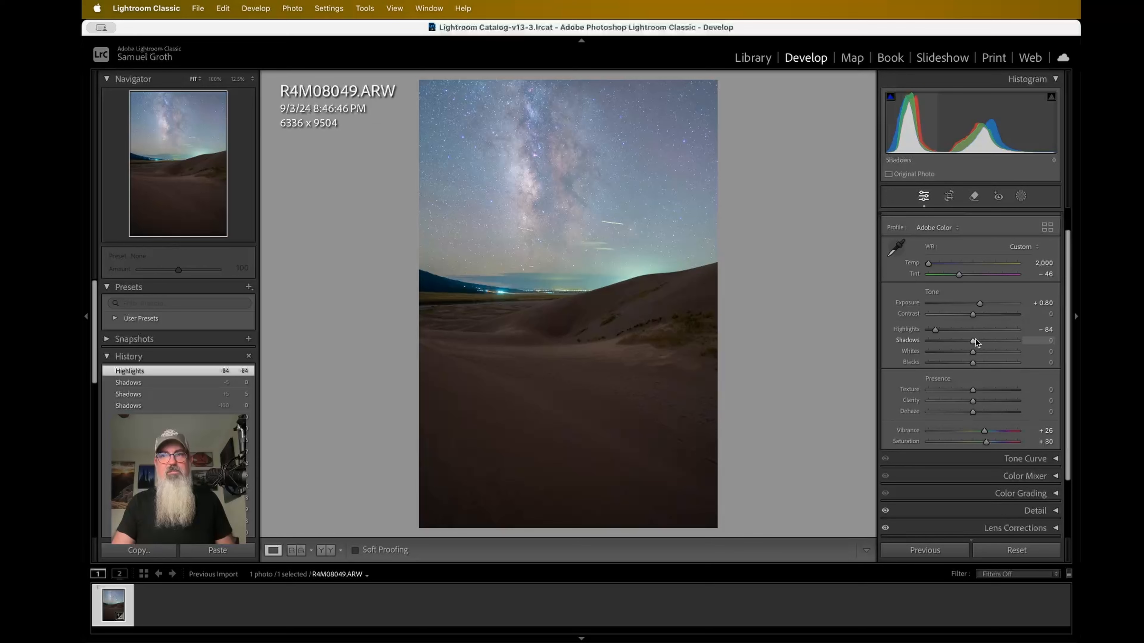
double_click(981, 301)
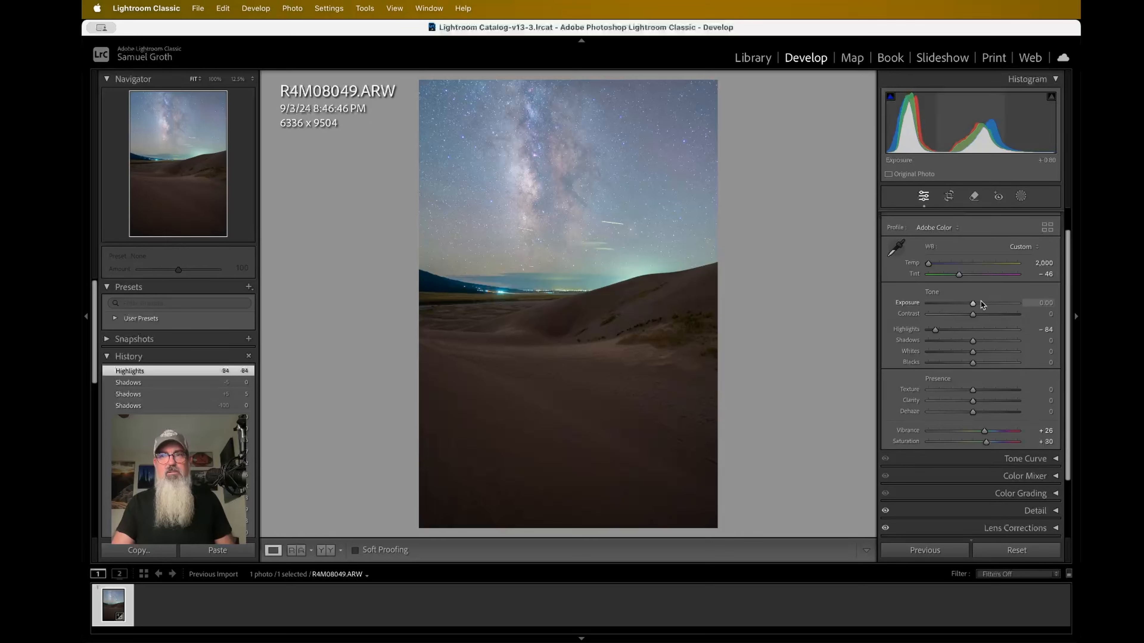
Step: Set Highlights to -44 and Shadows to +92 for the sky and dunes
left_click_drag(937, 330, 1020, 342)
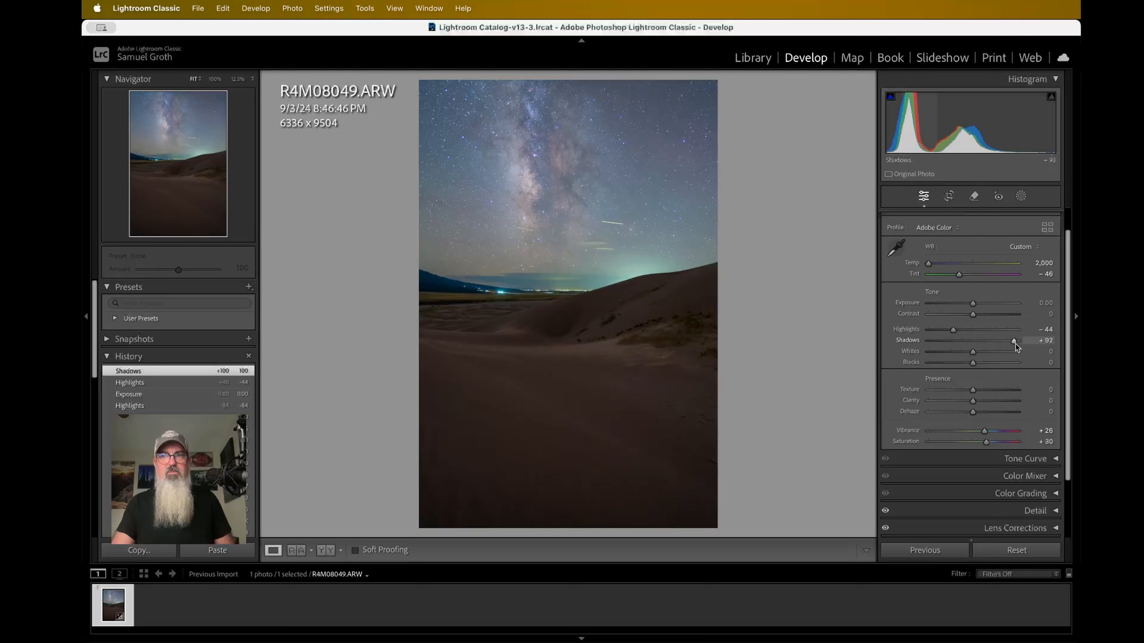
left_click_drag(1015, 345, 1015, 341)
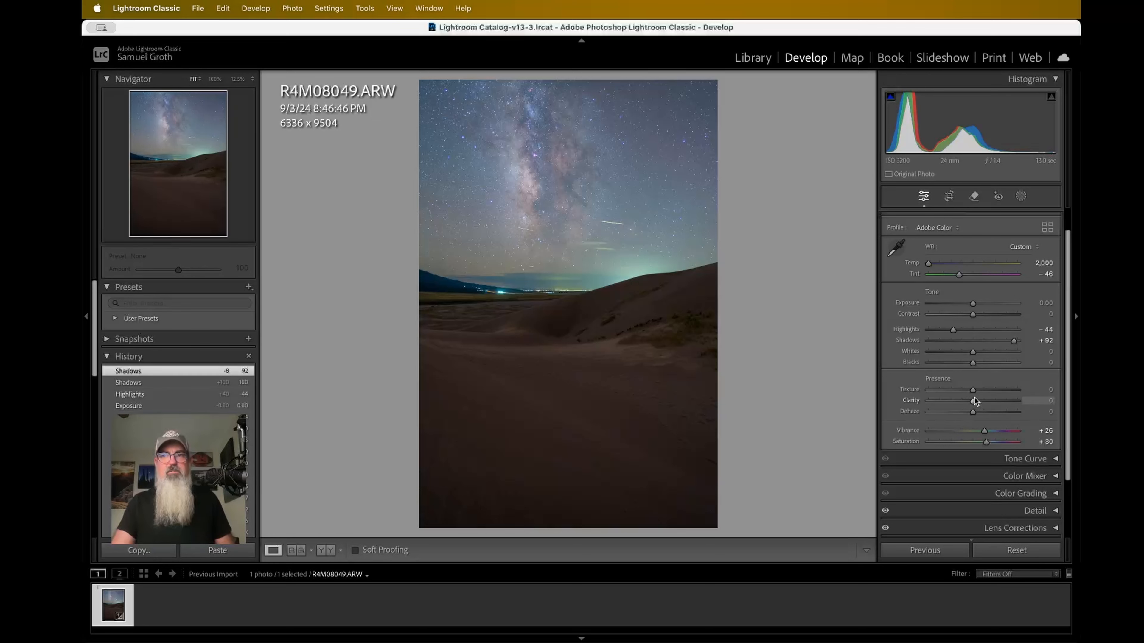
scroll(944, 408, "down", 1)
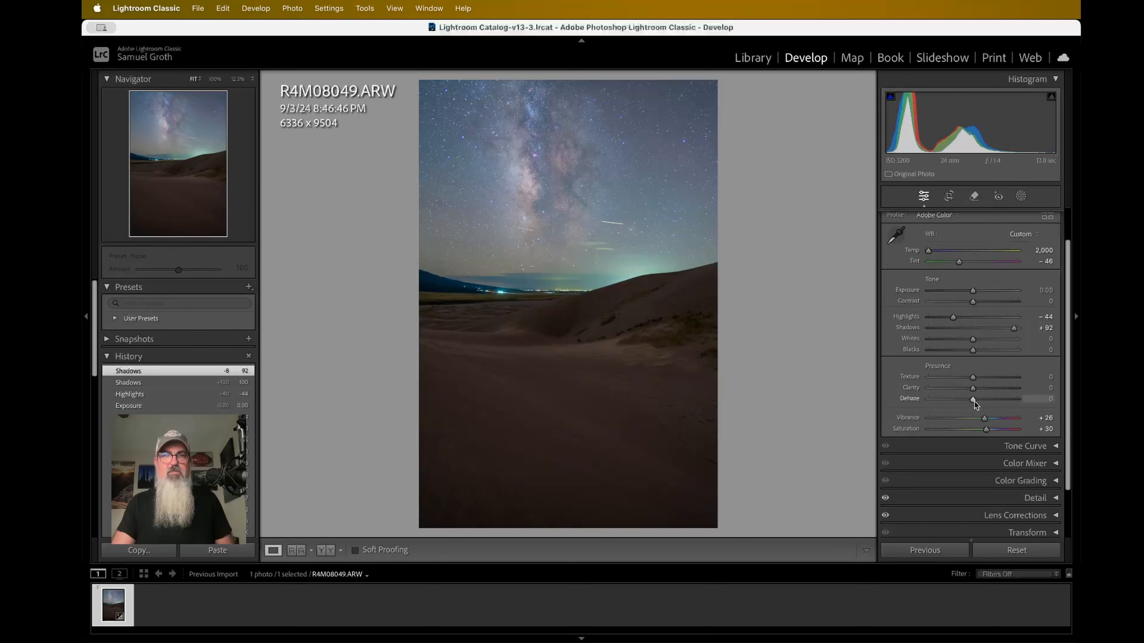
Step: Try a strong Dehaze of +83, reduce it to +9, and set Clarity to +19
left_click_drag(974, 402, 1011, 399)
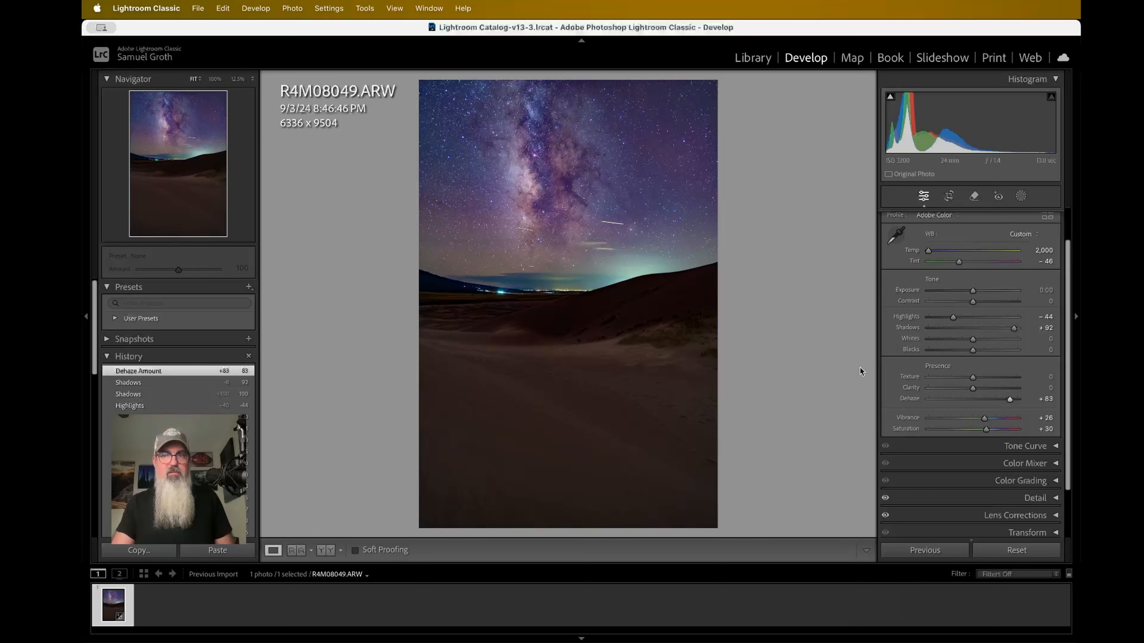
left_click_drag(1009, 400, 978, 401)
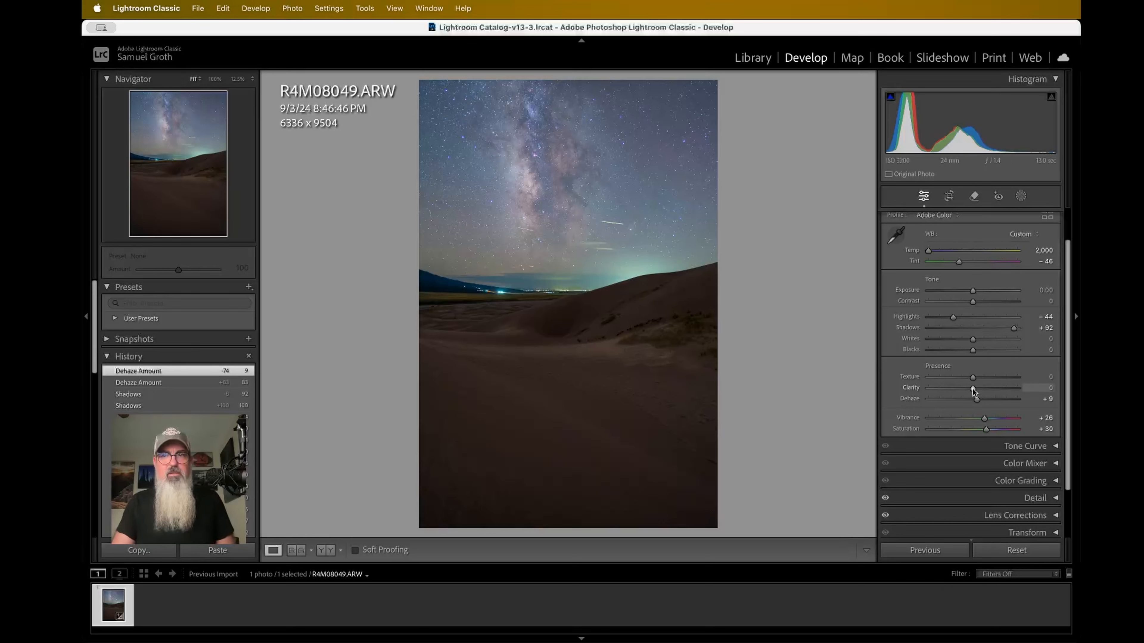
left_click_drag(973, 390, 946, 392)
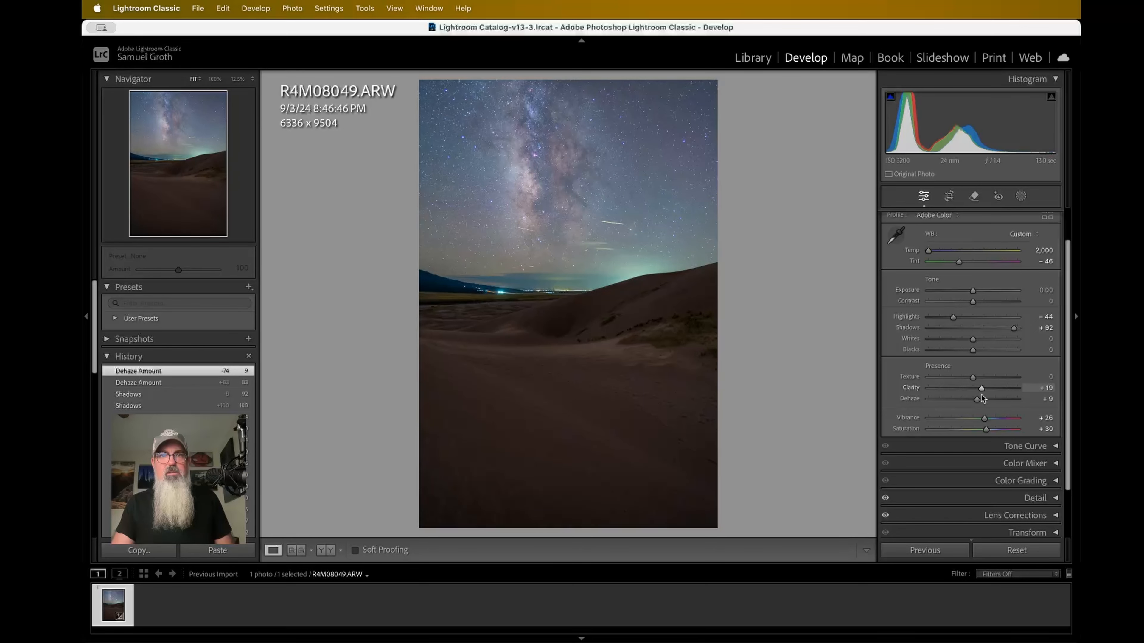
Step: Try softening the Milky Way with Texture at -56, checking the stars at up to 100% magnification
left_click(576, 175)
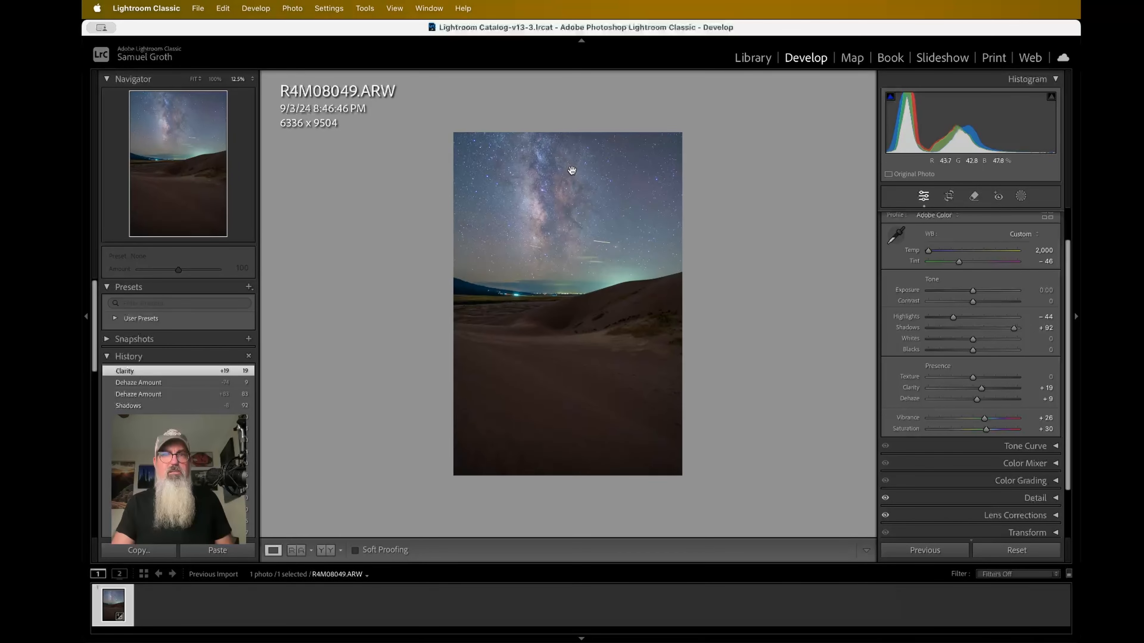
left_click(544, 203)
key("super+equal")
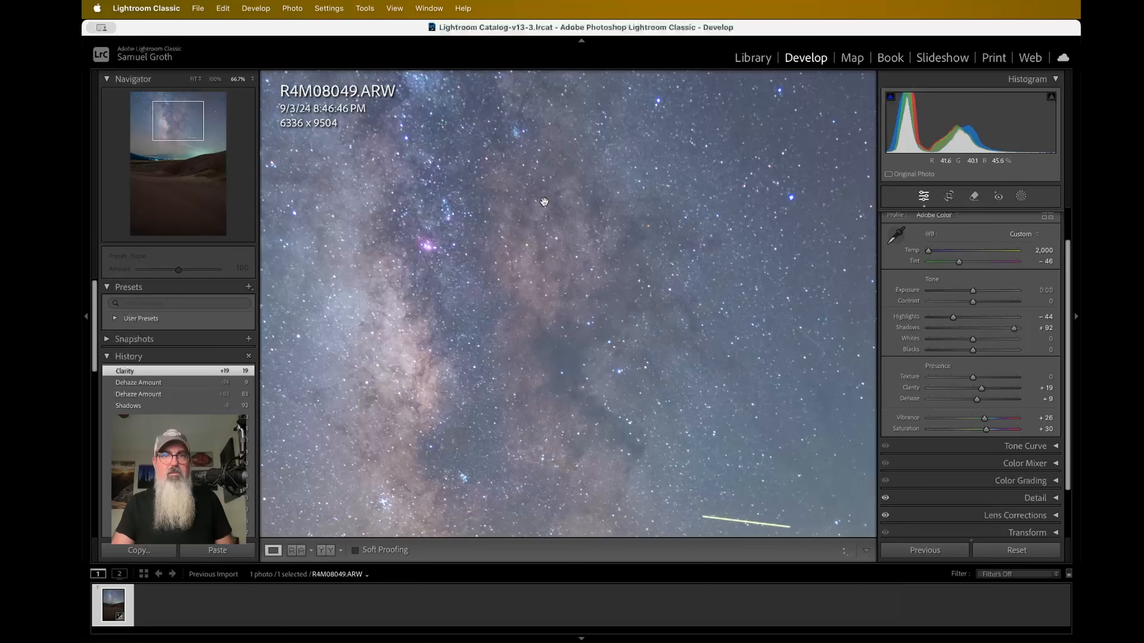
scroll(539, 216, "down", 3)
scroll(539, 217, "left", 3)
key("super+equal")
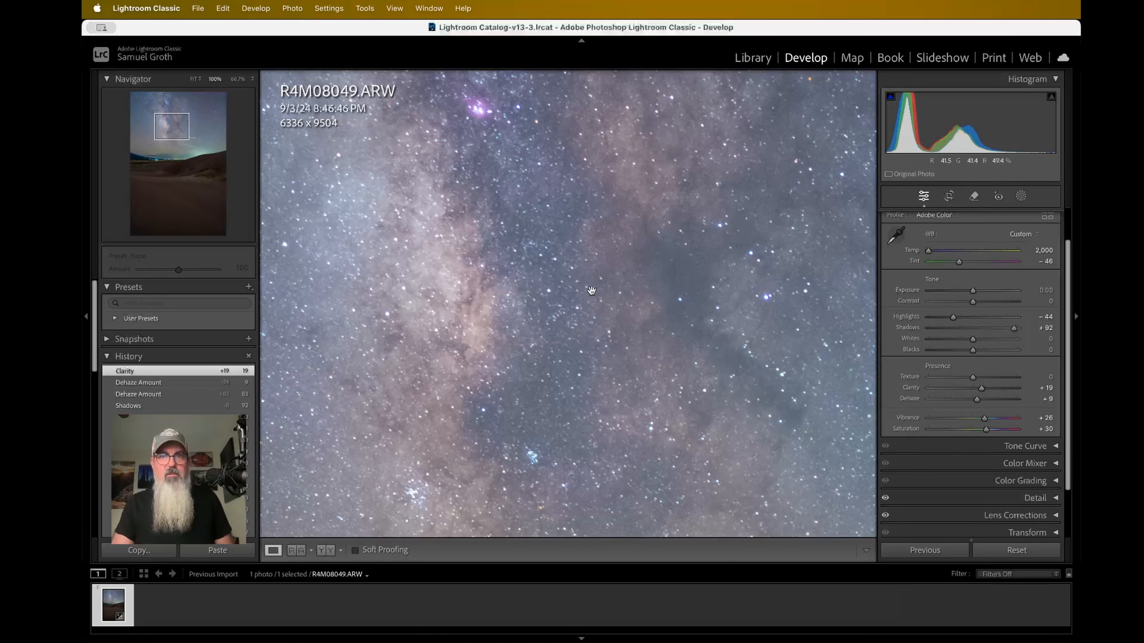
scroll(610, 291, "up", 3)
scroll(610, 291, "left", 1)
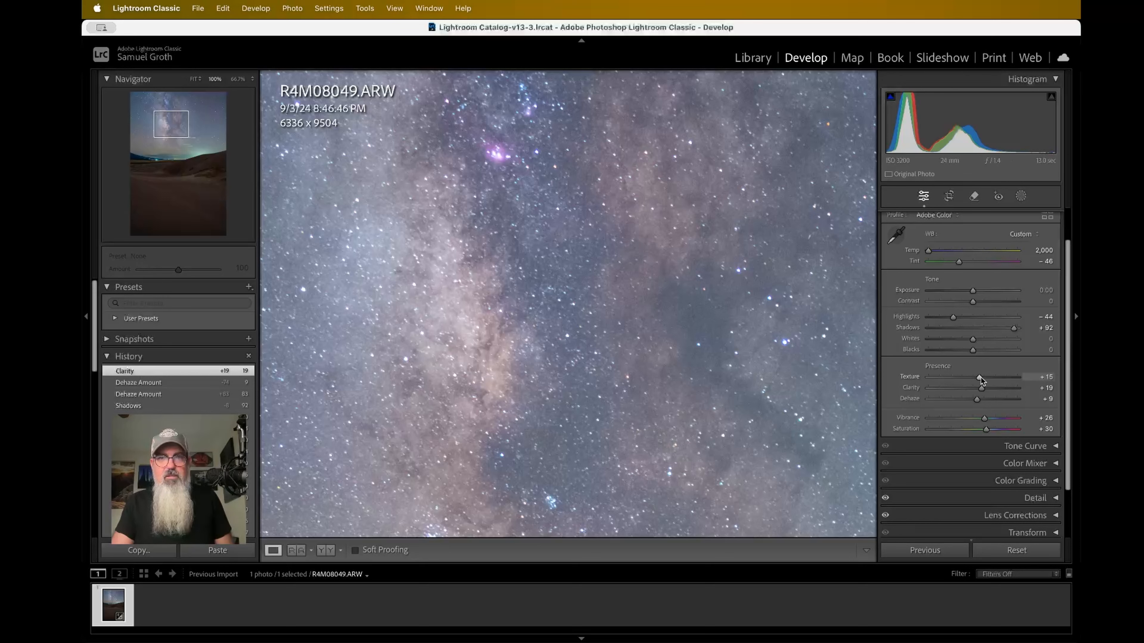
left_click_drag(986, 378, 954, 380)
left_click(778, 341)
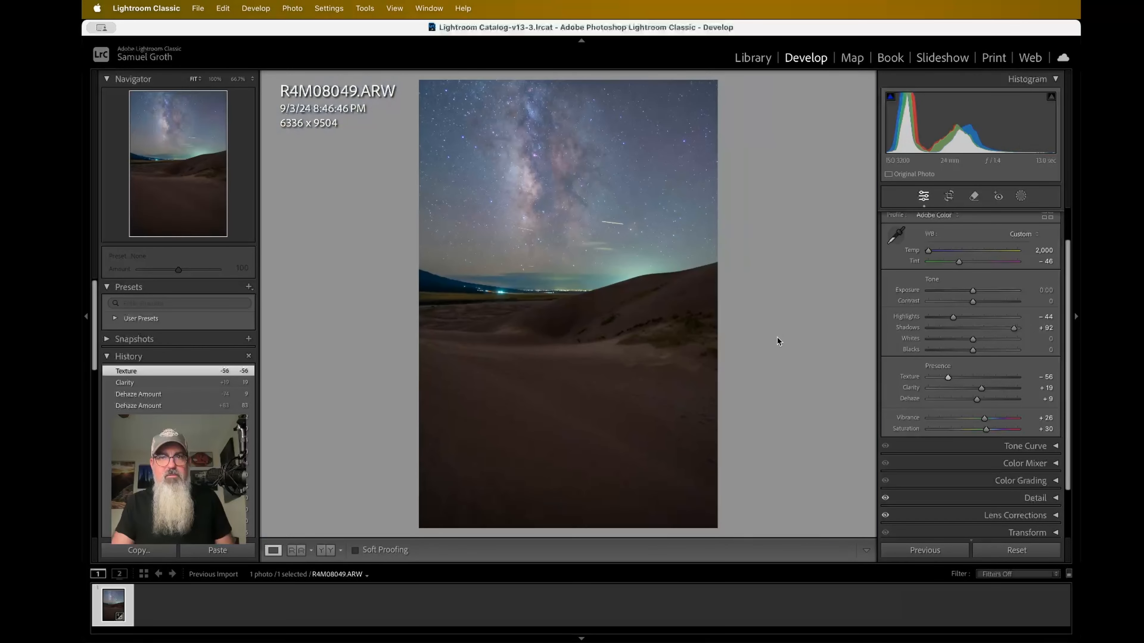
Step: Try Texture at +100 on the Milky Way and reduce it to -17, comparing close-up and full views
mouse_move(634, 220)
left_mouse_down()
mouse_move(618, 214)
mouse_move(628, 189)
mouse_move(644, 208)
left_mouse_up()
left_click(555, 150)
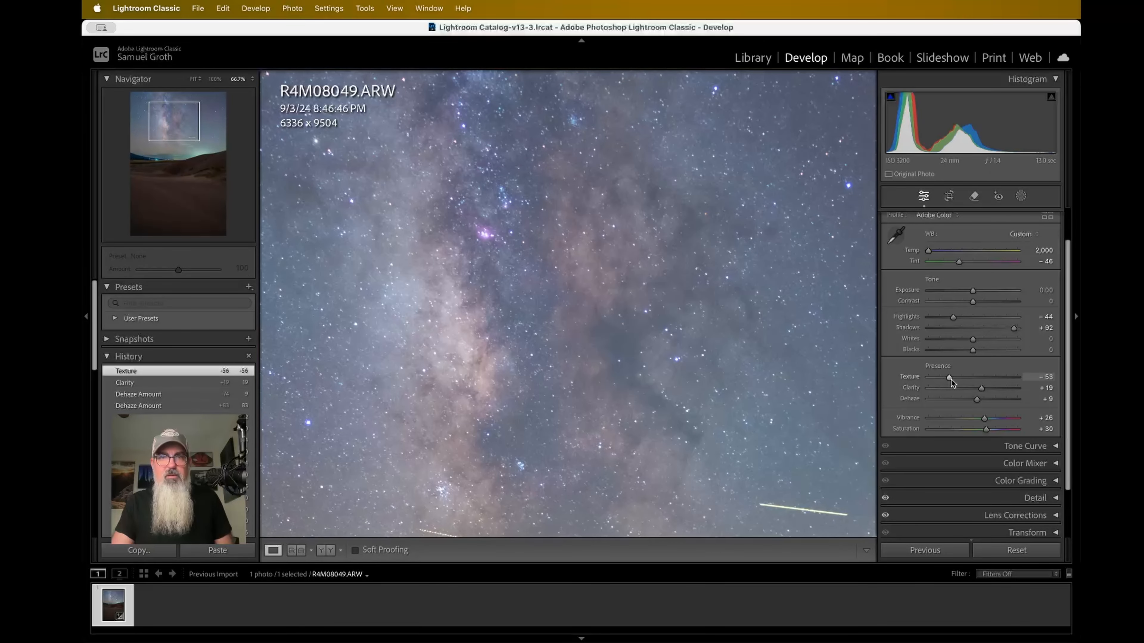
left_click_drag(951, 379, 1045, 387)
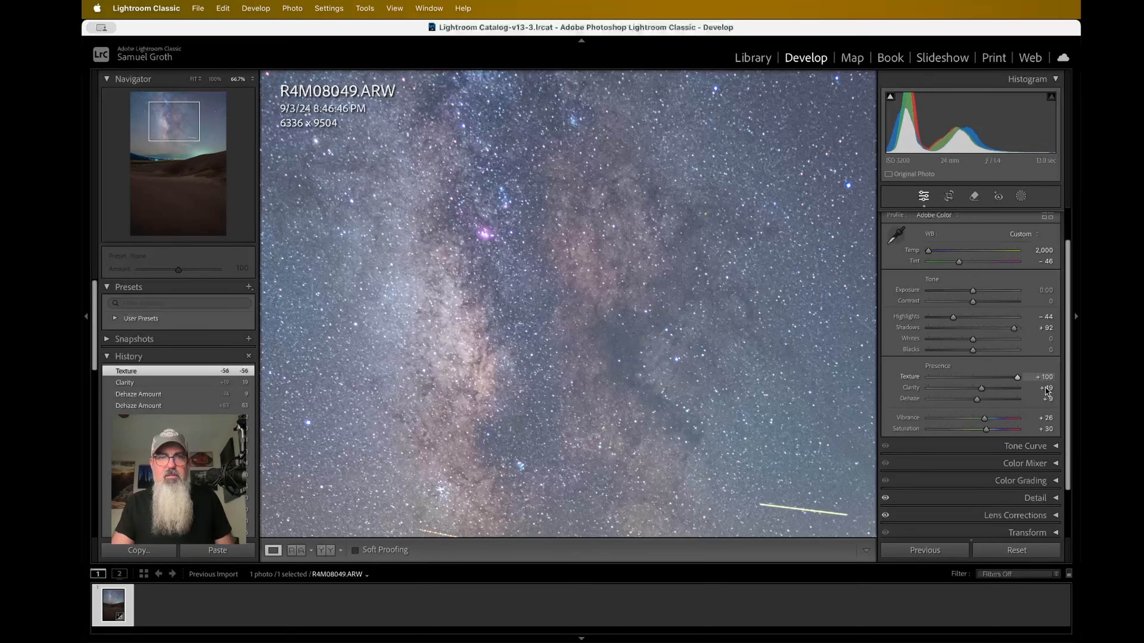
left_click_drag(1040, 390, 982, 385)
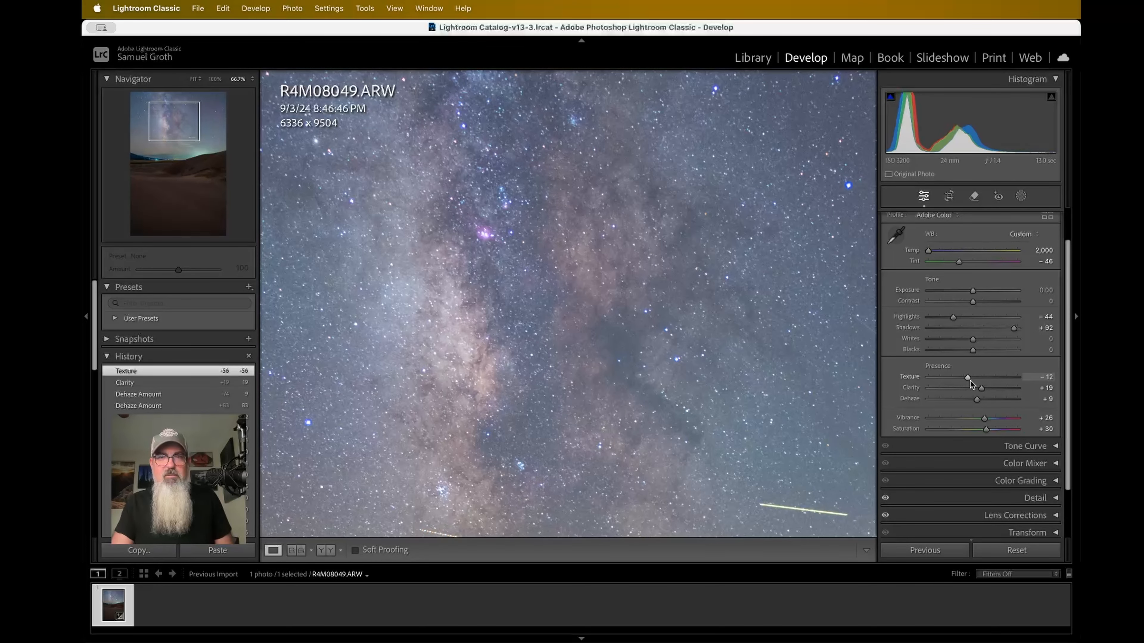
left_click_drag(970, 381, 966, 381)
left_click_drag(967, 381, 966, 381)
left_click(741, 370)
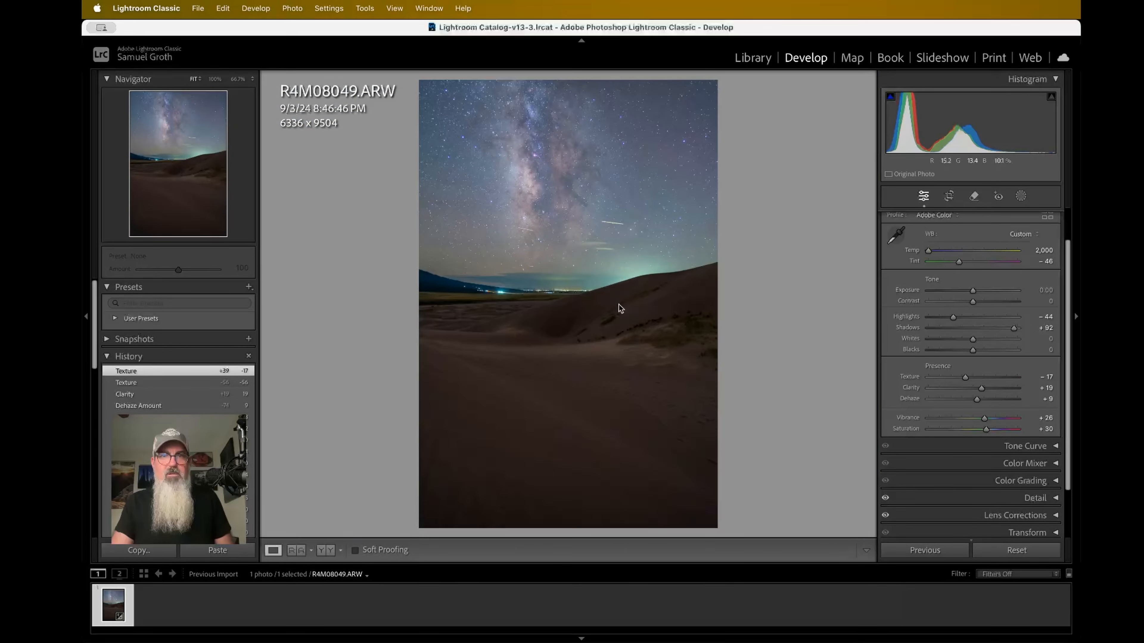
left_click(568, 206)
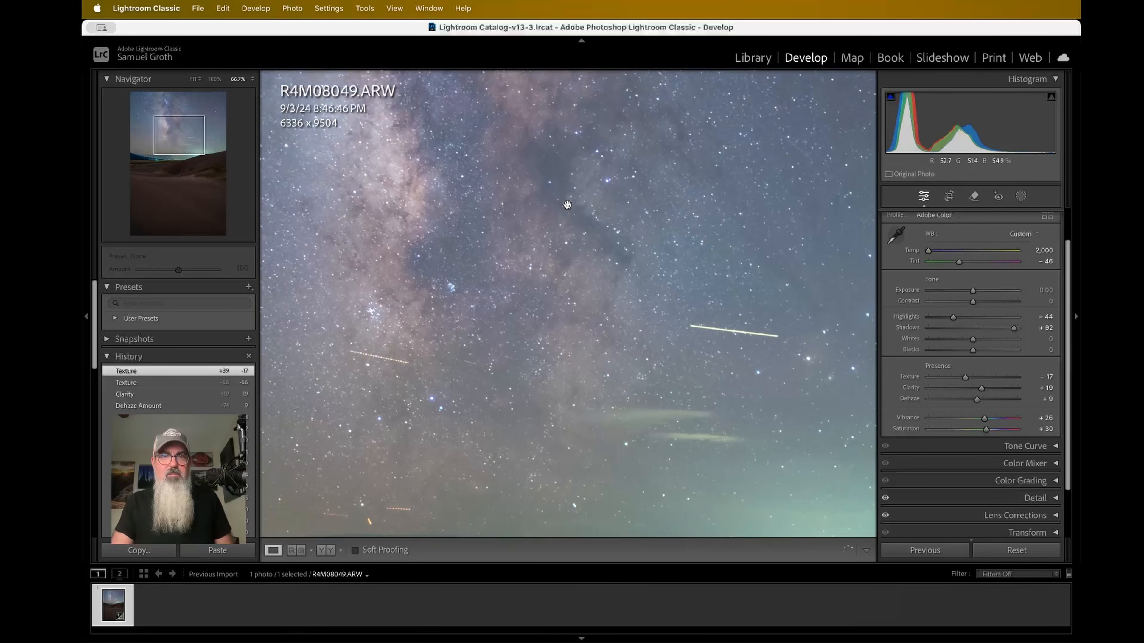
left_click(568, 209)
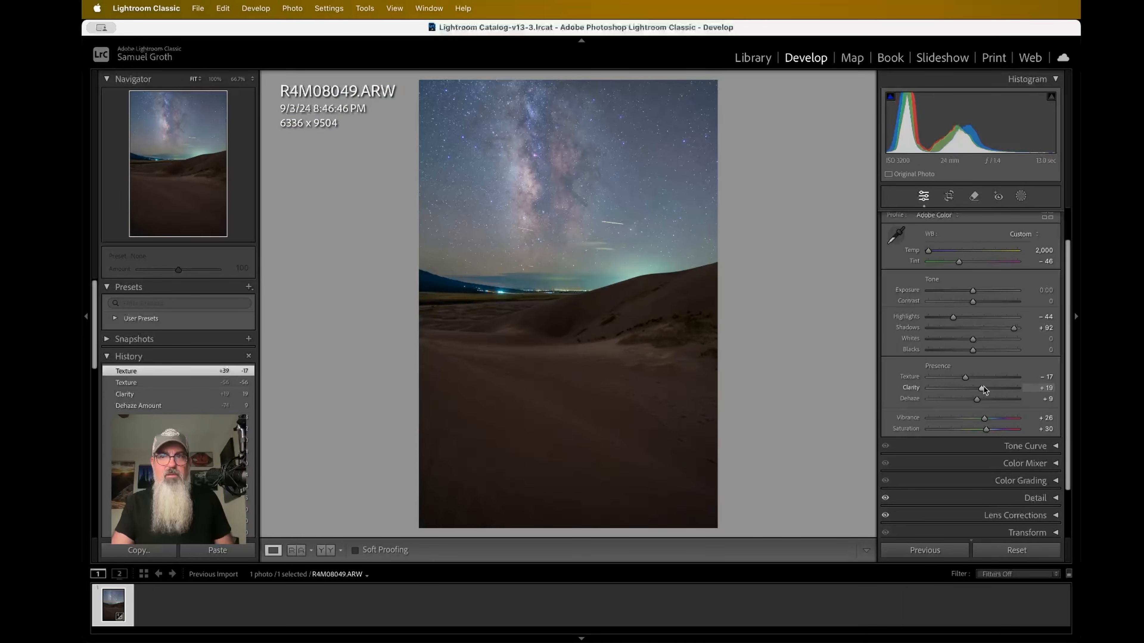
Step: Set Clarity to +25 and inspect the Milky Way close up and in the full photo
left_click_drag(982, 389, 985, 390)
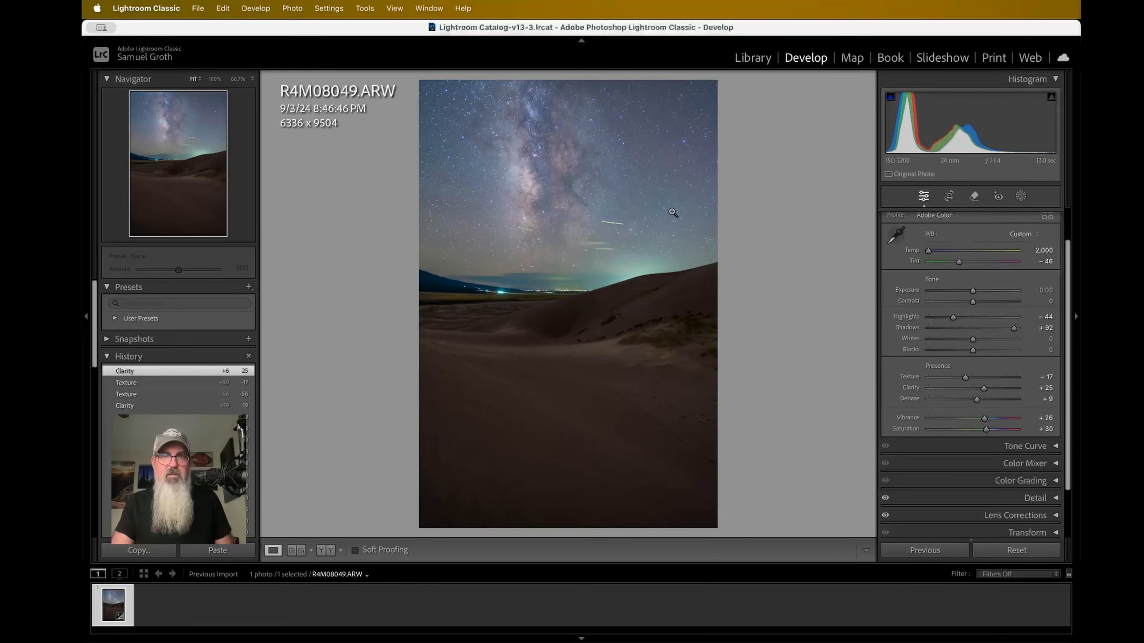
left_click(534, 171)
left_click_drag(624, 216, 585, 280)
left_click(647, 268)
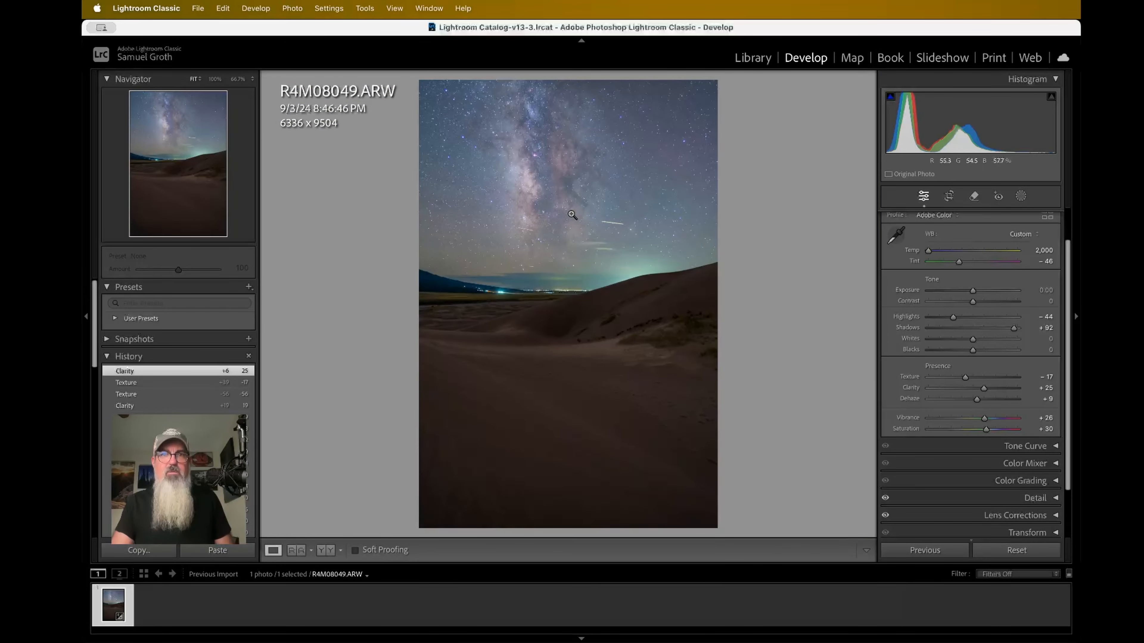
left_click(563, 180)
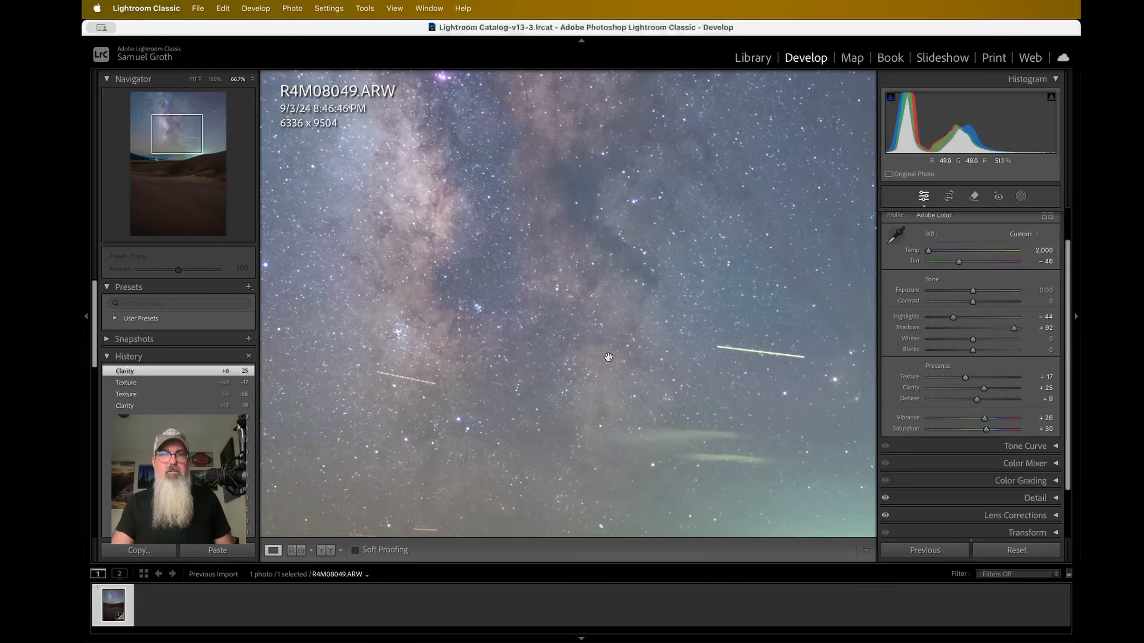
scroll(608, 358, "down", 3)
scroll(594, 391, "up", 5)
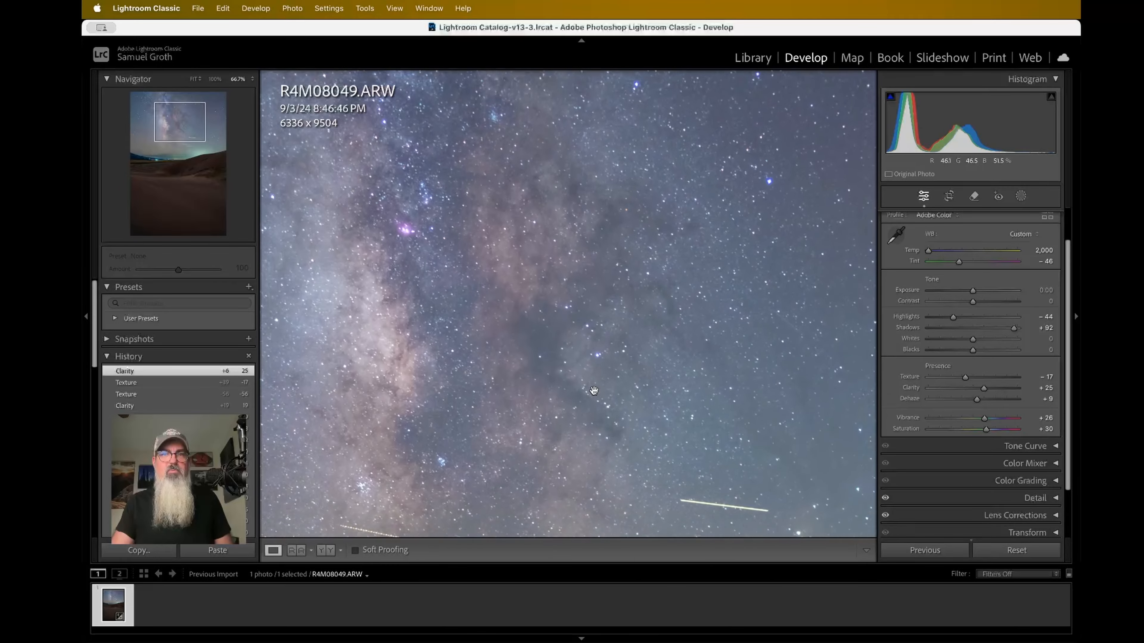
scroll(590, 392, "down", 8)
left_click(587, 392)
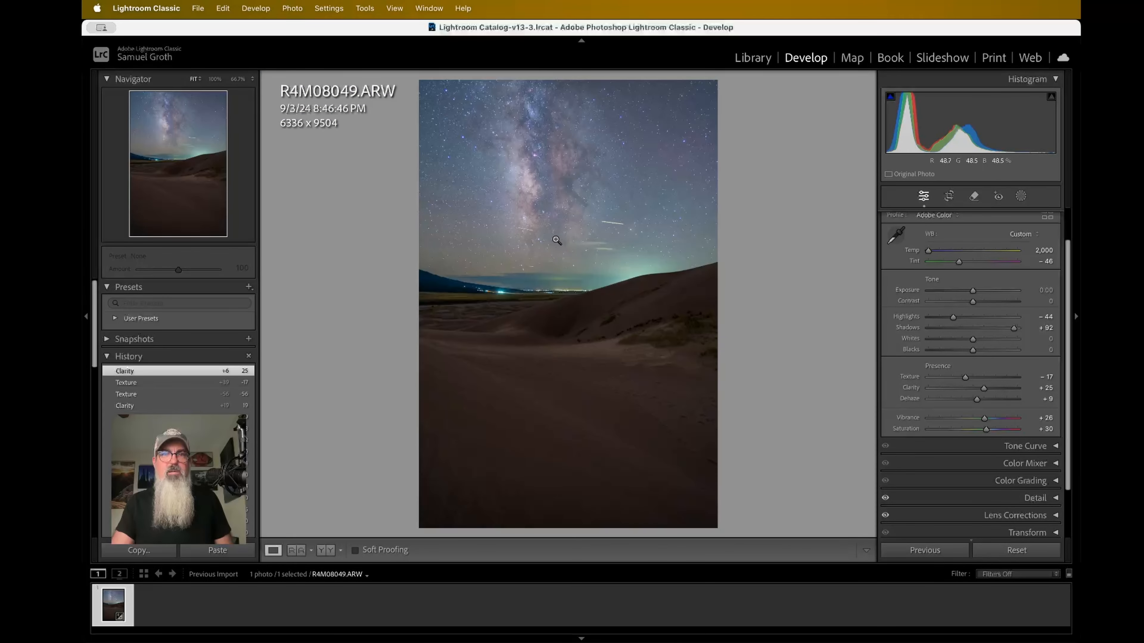
Step: Try Texture at +100 again and examine its effect on the sky at 12.5% and 33.3%
left_click(571, 152)
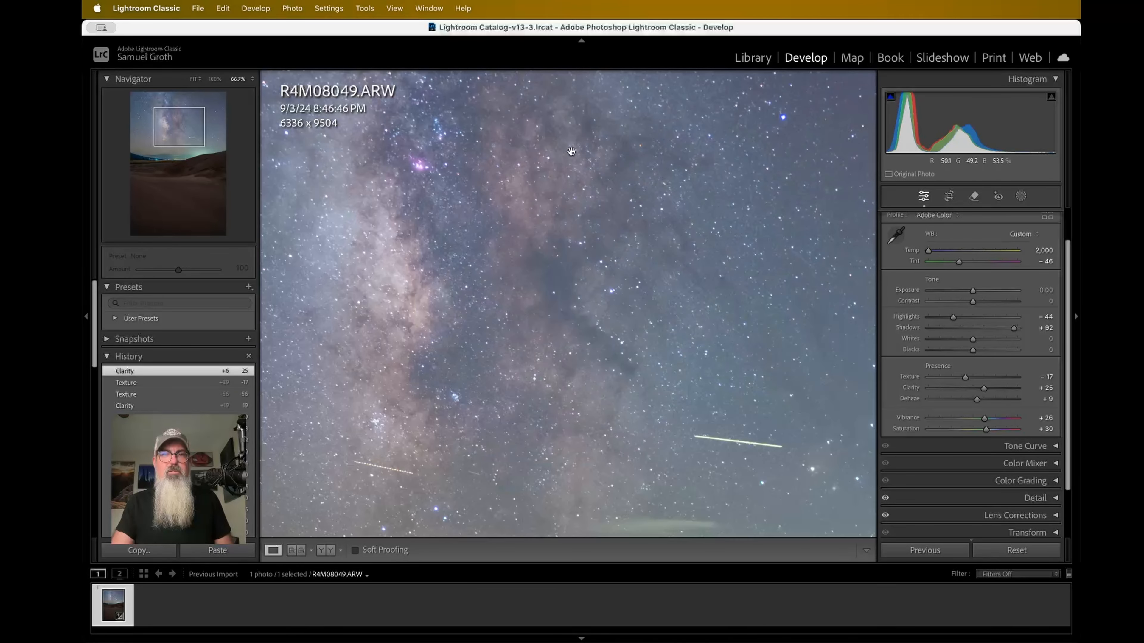
left_click_drag(966, 377, 1028, 386)
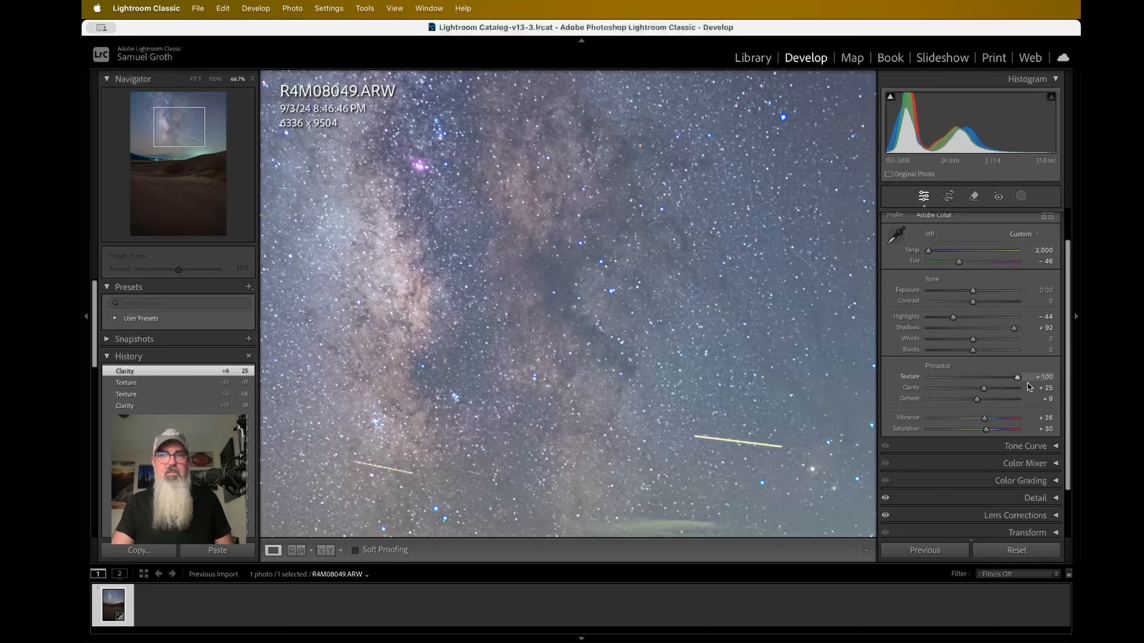
key("super+minus")
key("super+minus")
key("super+minus")
key("super+minus")
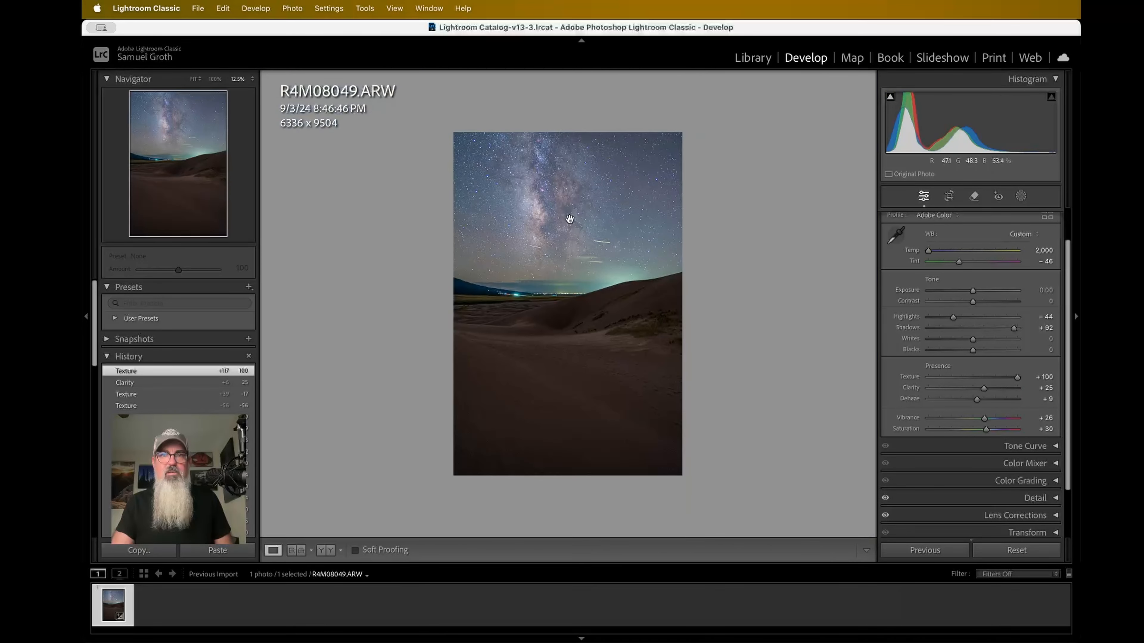
left_click(570, 220)
left_click(570, 220)
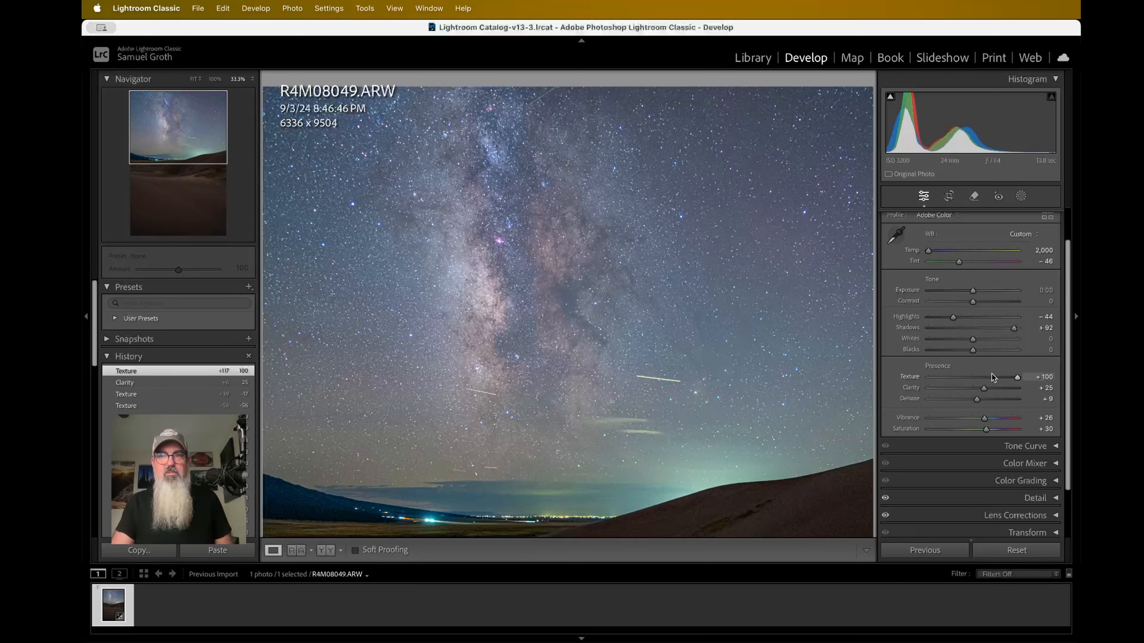
Step: Set Texture to -13 to soften the sky and return to the full photo
left_click_drag(999, 377, 971, 375)
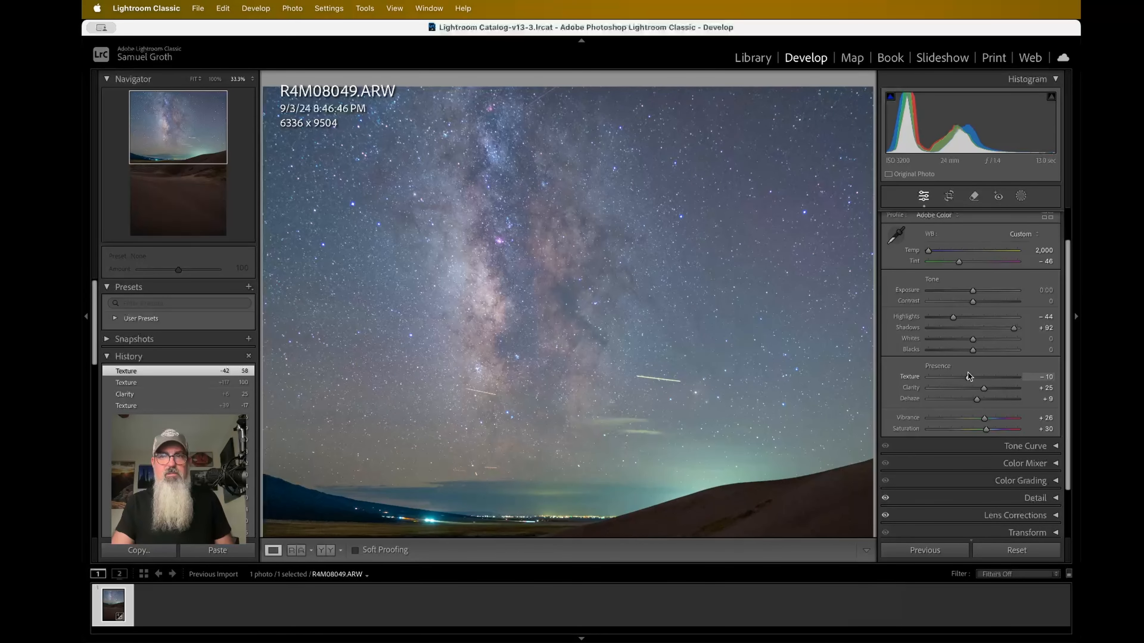
left_click_drag(968, 376, 968, 376)
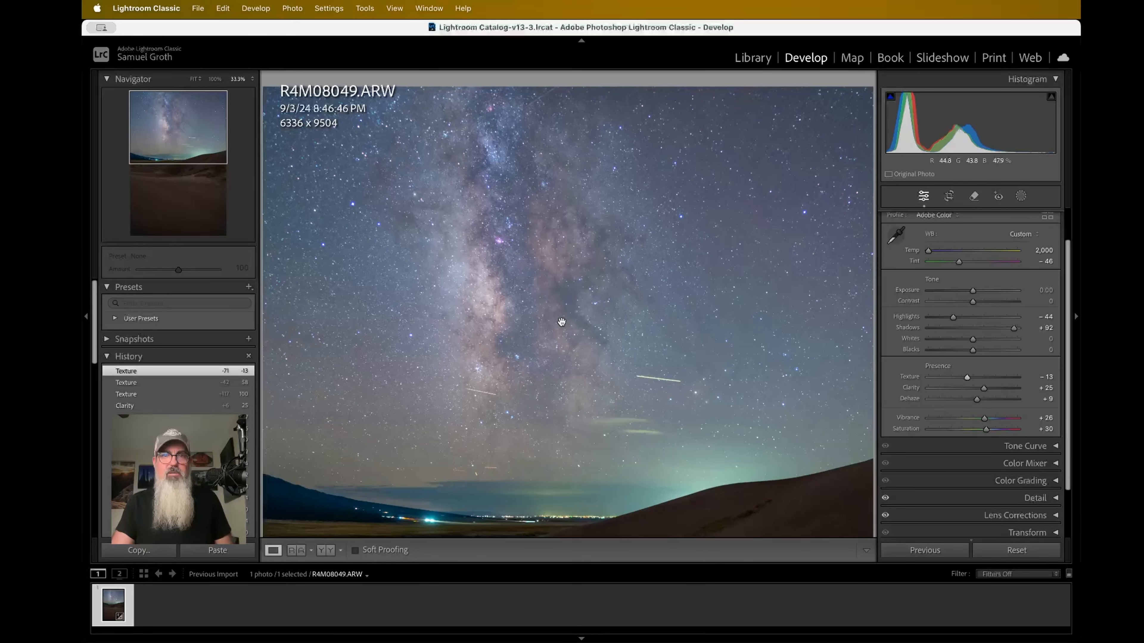
left_click(531, 303)
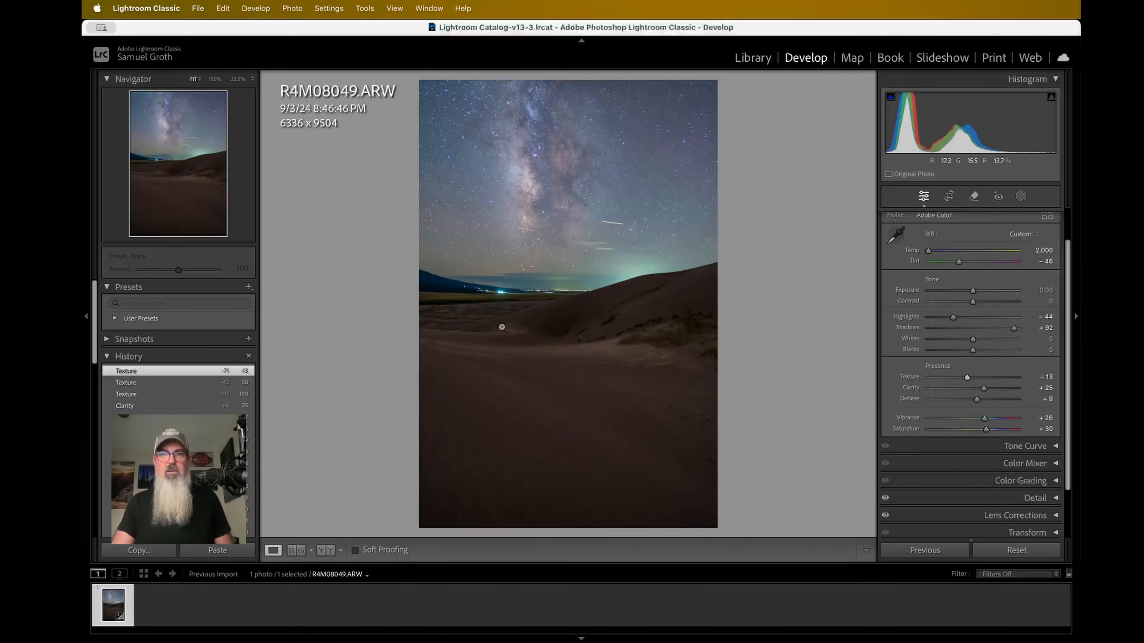
Step: Try Exposure at +1.25 to brighten the dark dunes and reset it to 0.00
left_click(559, 325)
left_click(554, 367)
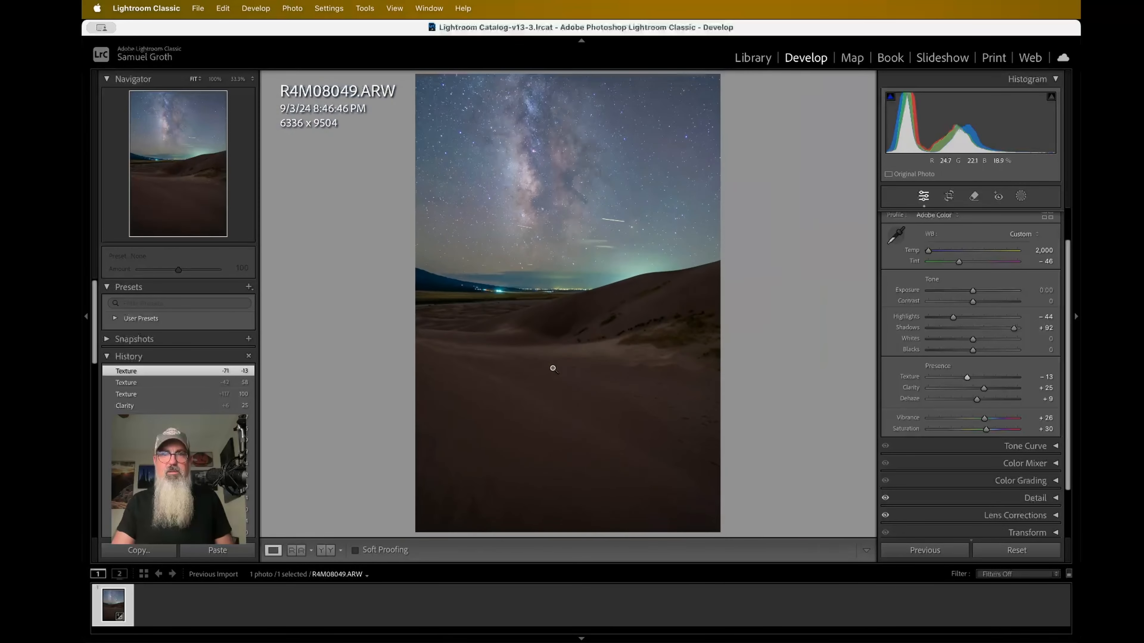
left_click(563, 351)
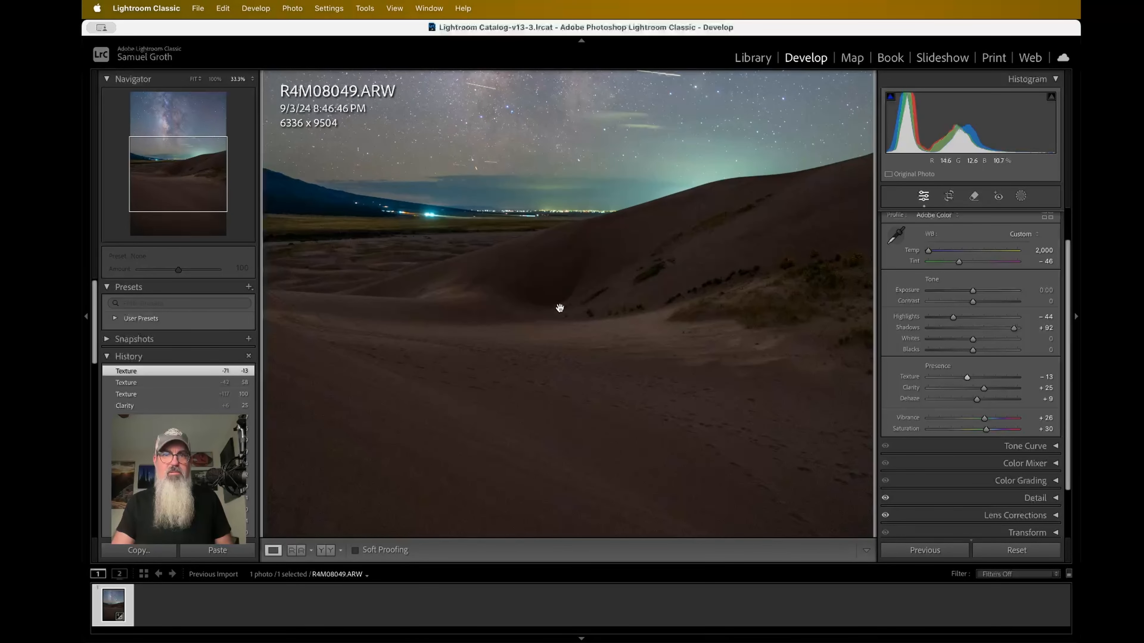
left_click(558, 299)
left_click(560, 311)
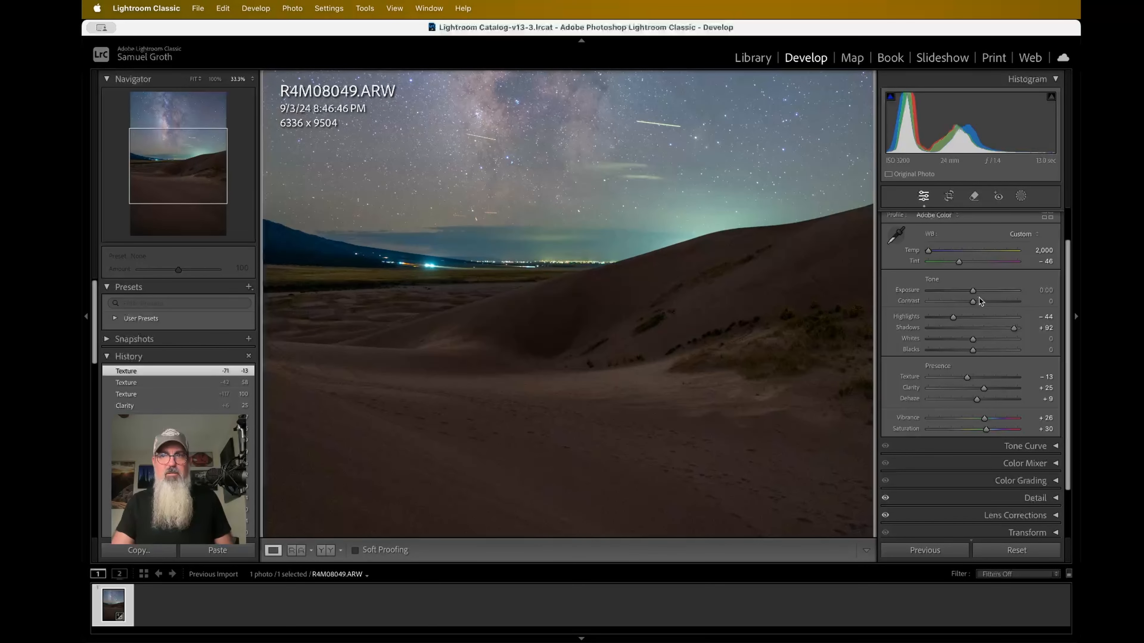
mouse_move(973, 290)
left_mouse_down()
mouse_move(1002, 295)
mouse_move(985, 294)
left_mouse_up()
double_click(984, 291)
scroll(656, 302, "up", 1)
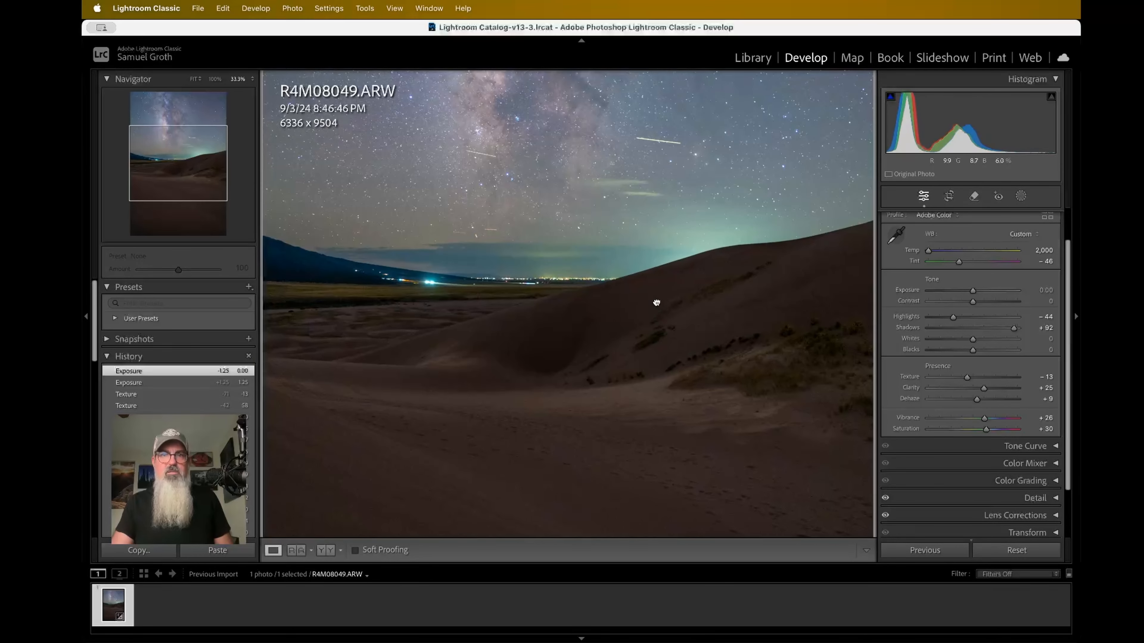
left_click(657, 303)
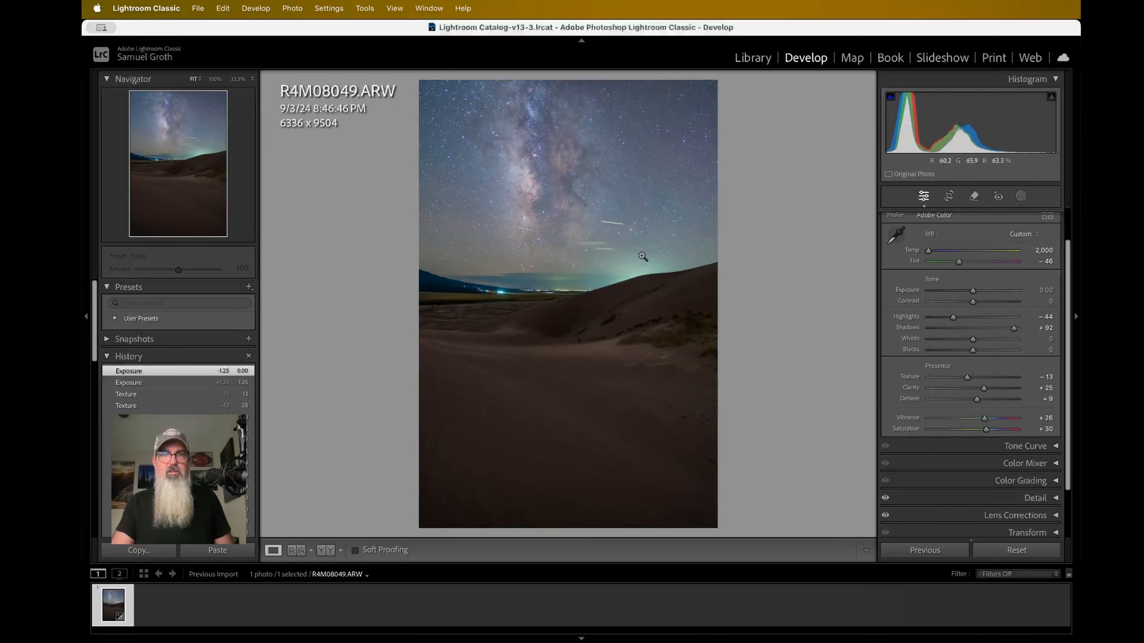
left_click(575, 241)
left_click(575, 237)
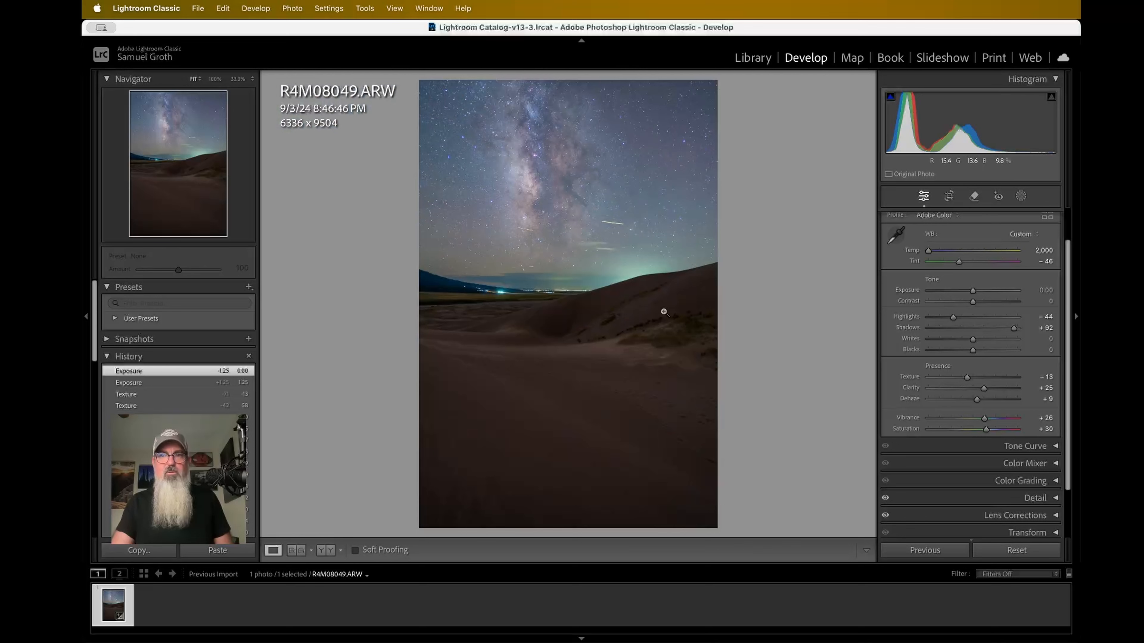
Step: Add a tall radial gradient mask over the Milky Way and horizon, centre it above the dunes and reduce its feather to 35
scroll(961, 441, "down", 2)
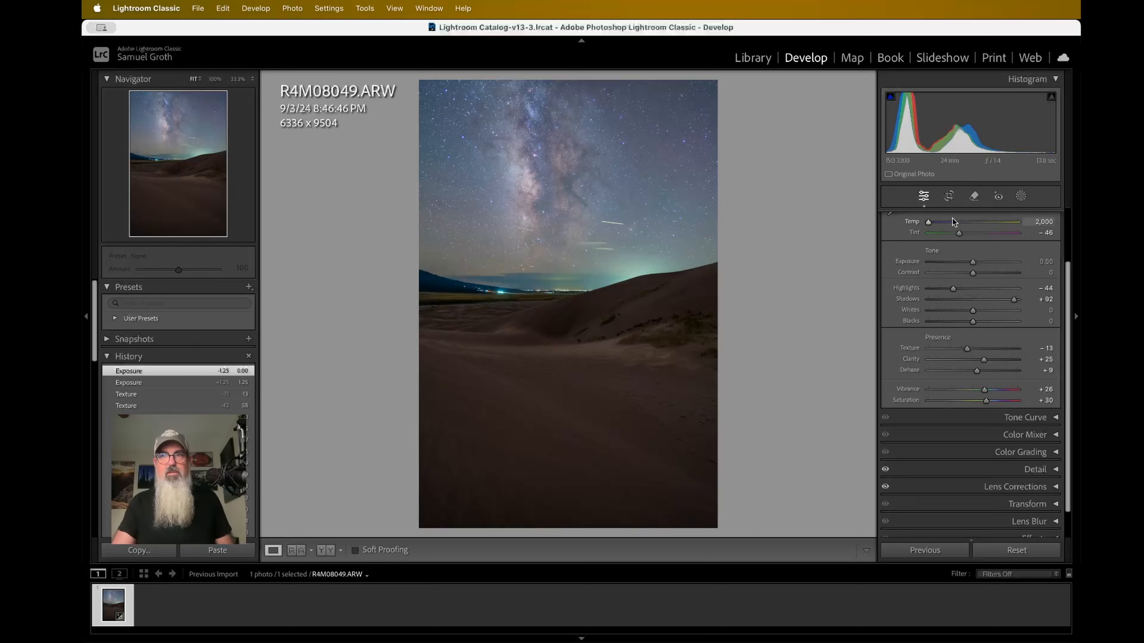
left_click(1023, 198)
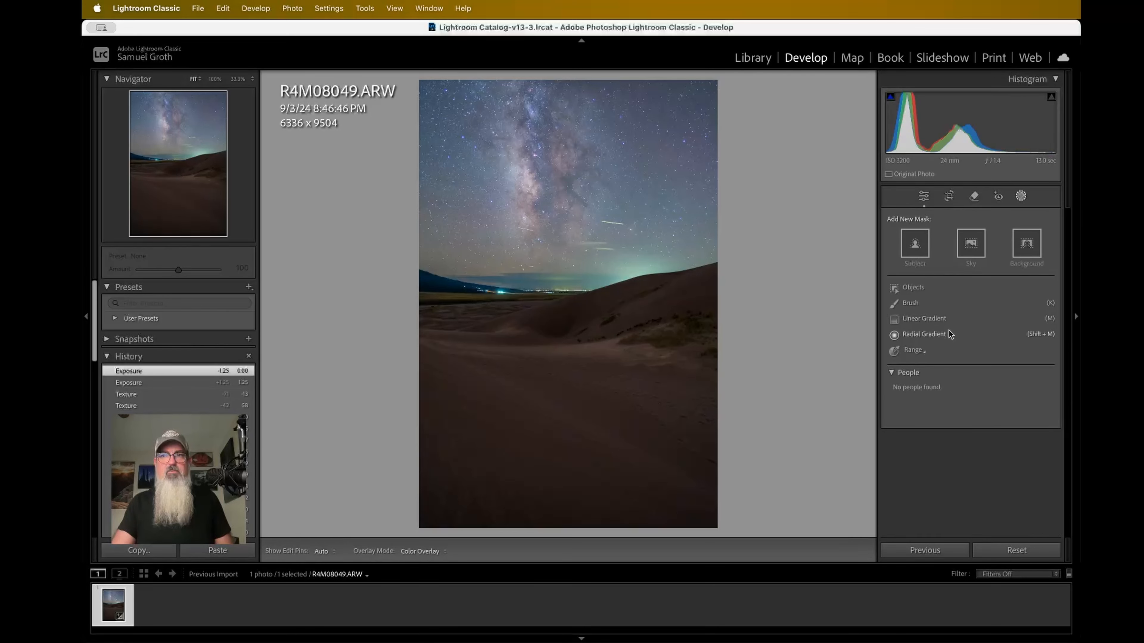
left_click(915, 337)
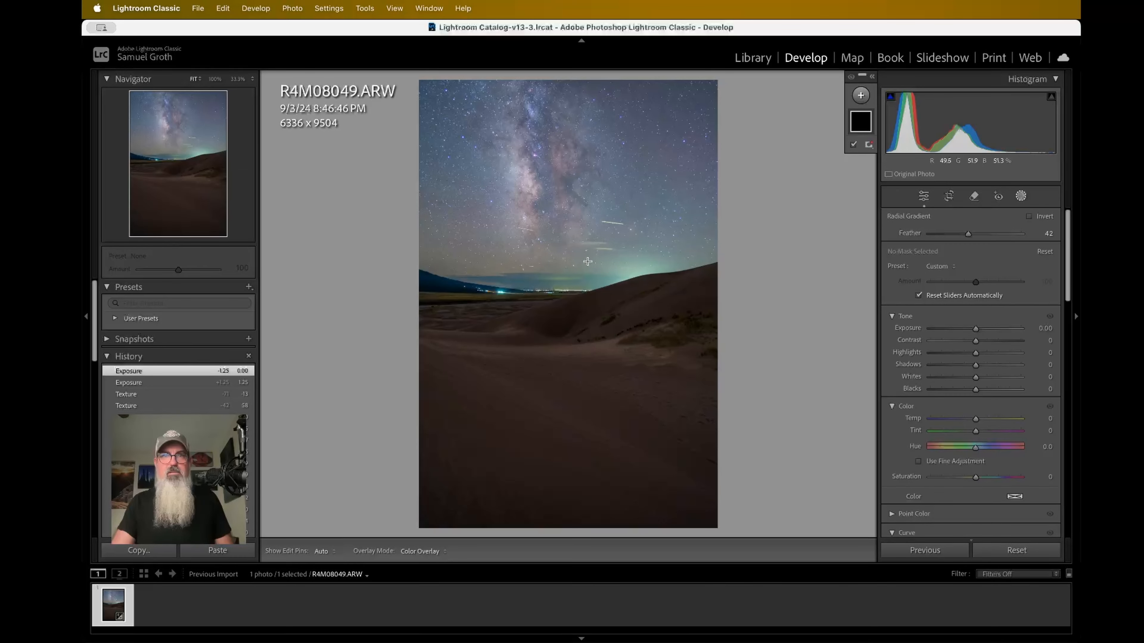
left_click_drag(582, 262, 454, 447)
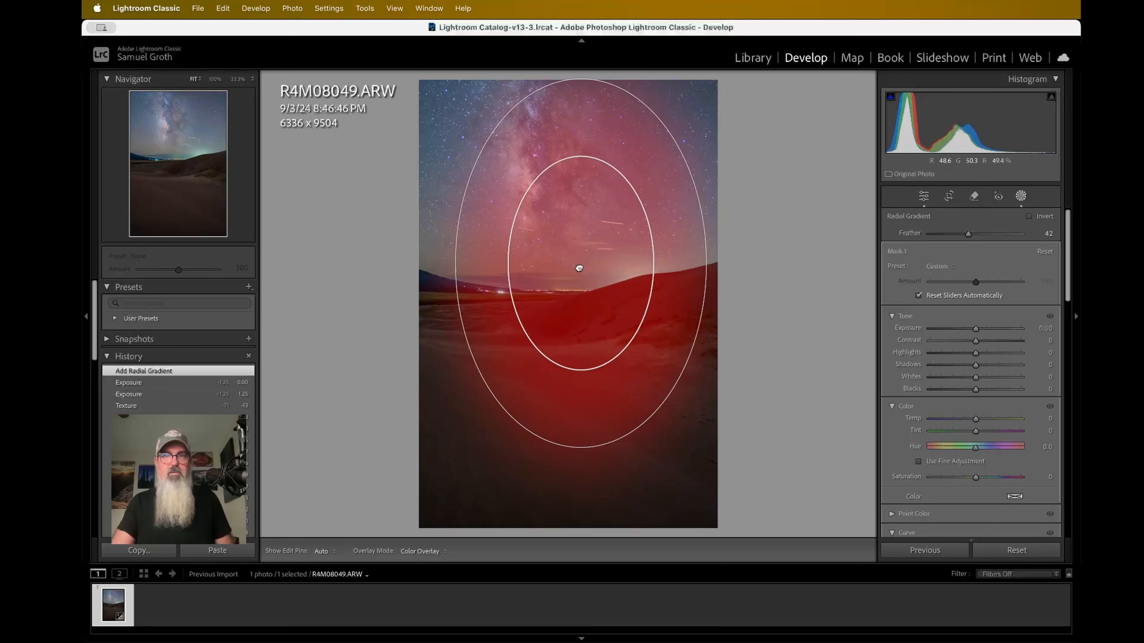
left_click_drag(578, 268, 564, 288)
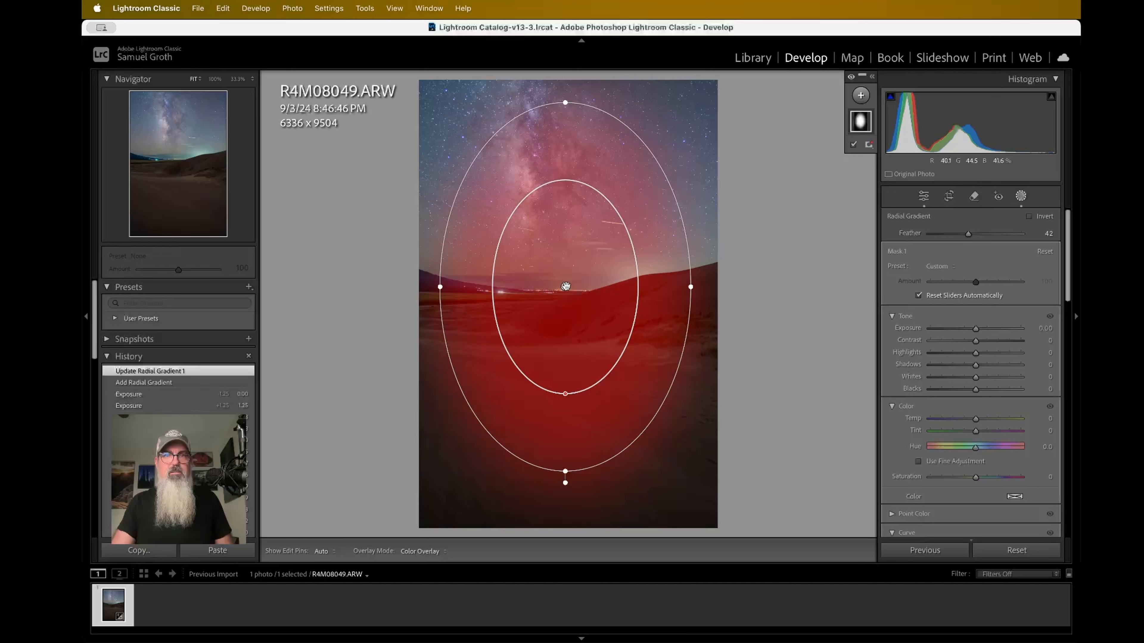
left_click_drag(566, 286, 564, 278)
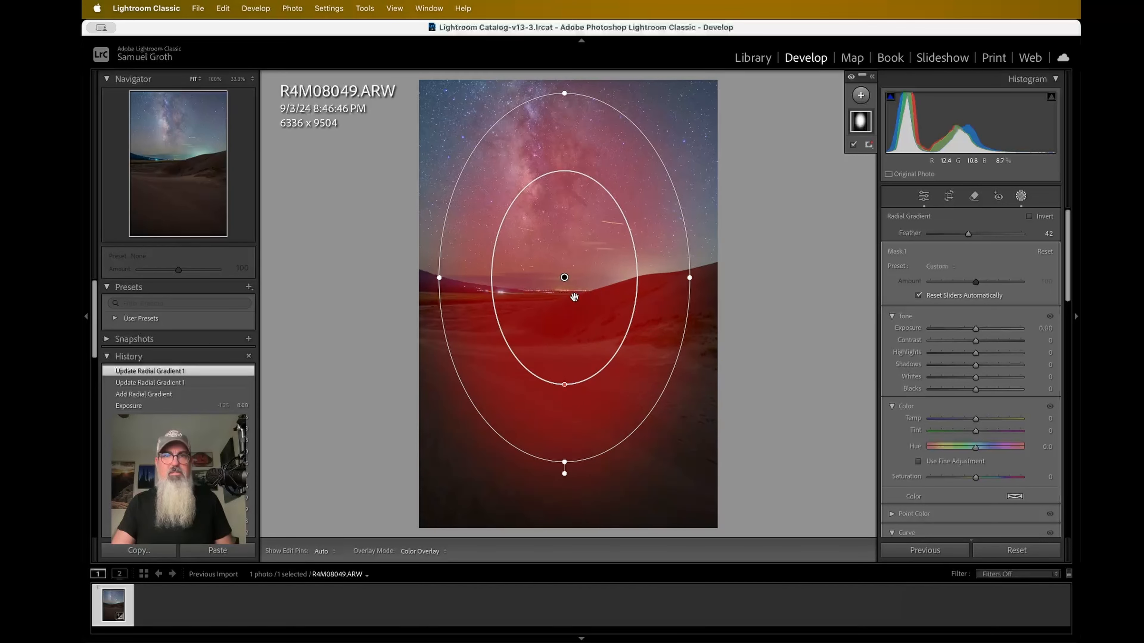
left_click_drag(575, 296, 554, 244)
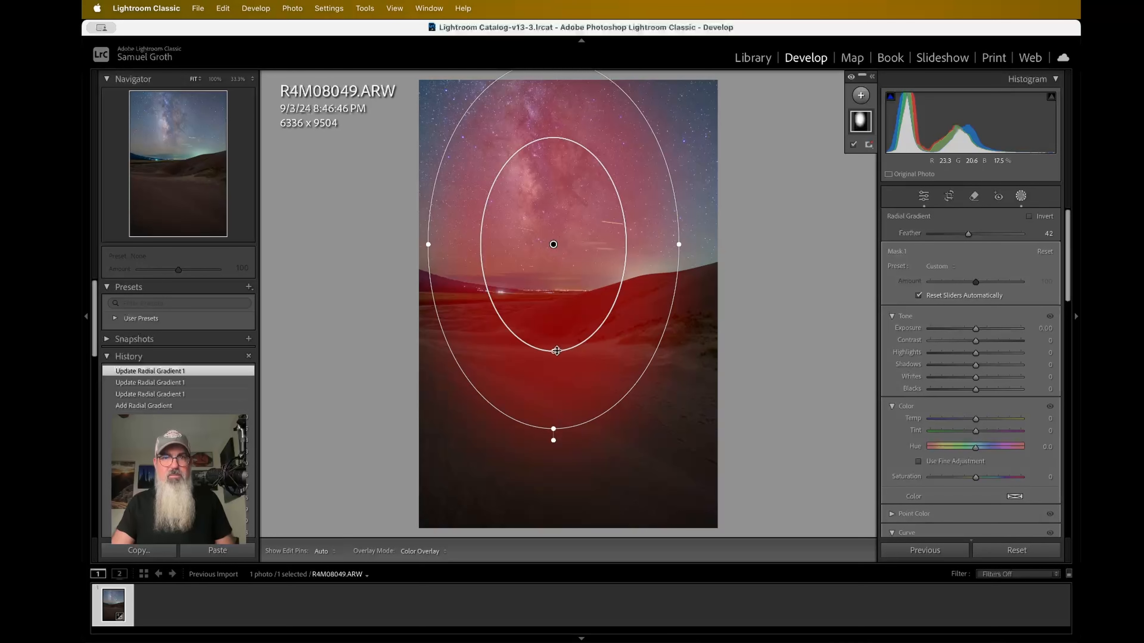
left_click_drag(556, 351, 557, 367)
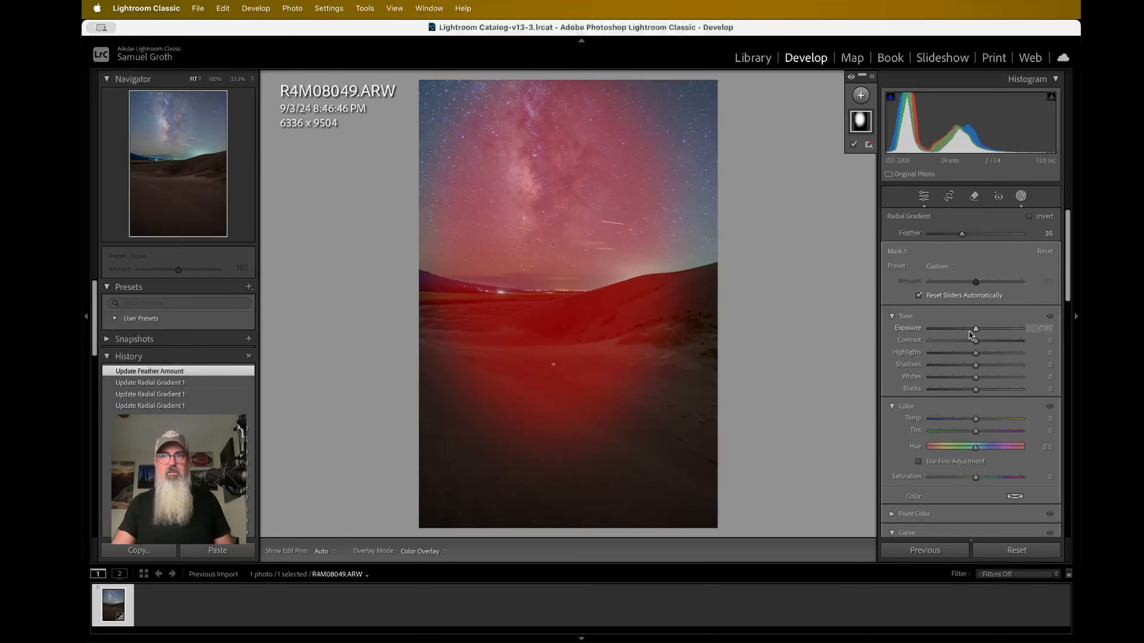
Step: Try raising Exposure and setting Highlights to 32 on the radial mask, resetting each to 0
mouse_move(969, 334)
left_mouse_down()
mouse_move(1014, 333)
mouse_move(982, 332)
left_mouse_up()
double_click(980, 331)
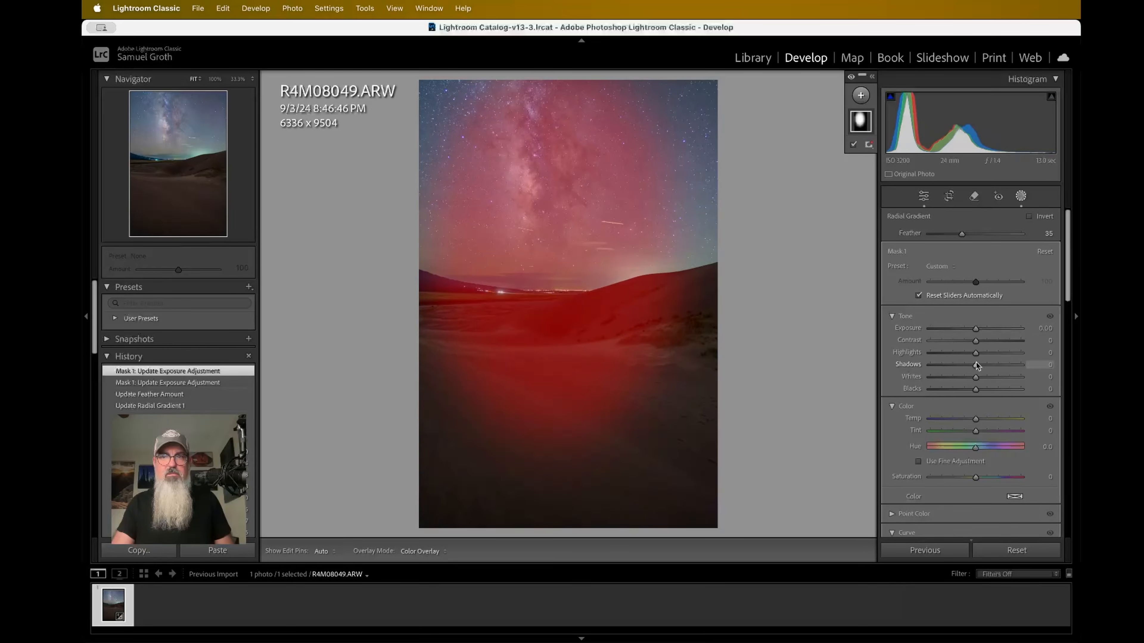
left_click_drag(976, 353, 989, 358)
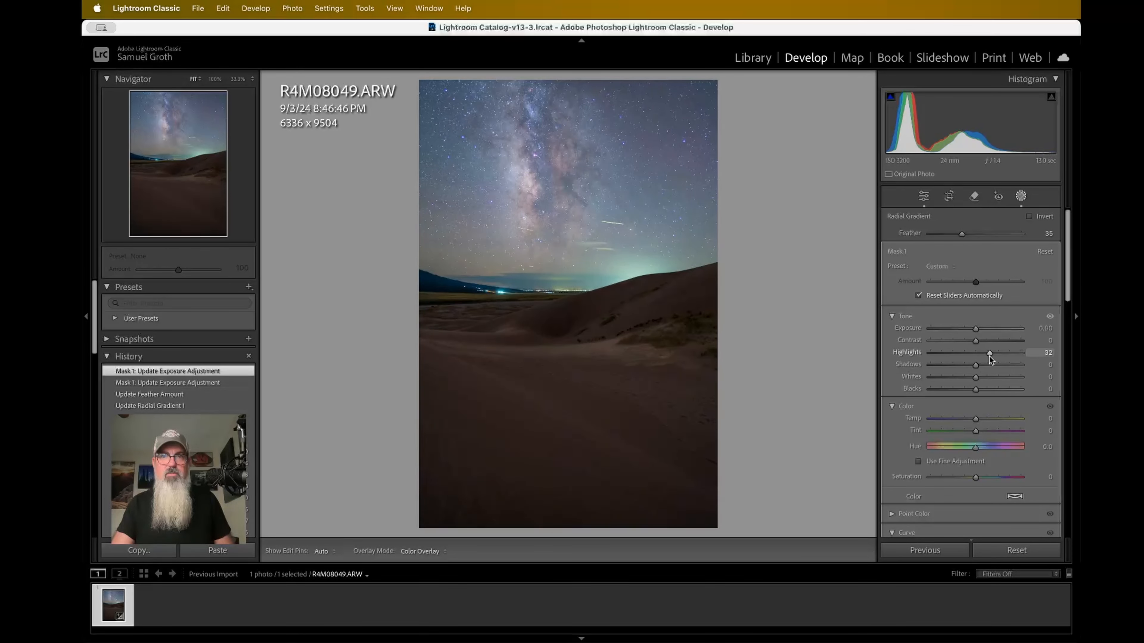
double_click(989, 359)
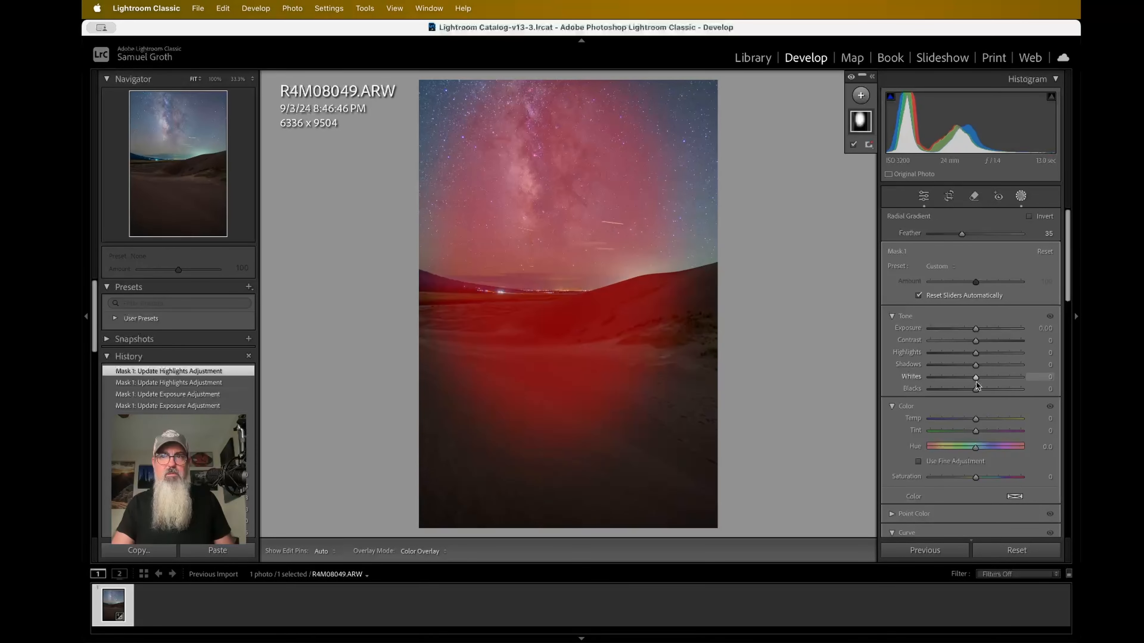
Step: Shift the radial mask slightly downward and try Shadows at 13 and above before resetting it to 0
mouse_move(975, 364)
left_mouse_down()
mouse_move(1015, 374)
mouse_move(972, 369)
mouse_move(983, 367)
left_mouse_up()
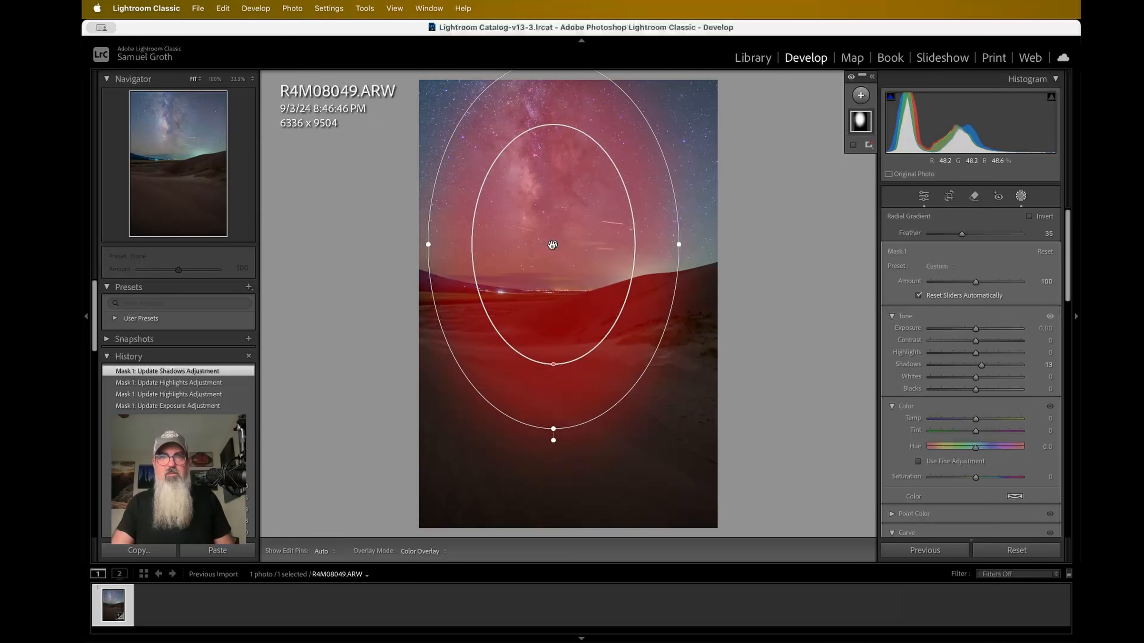
left_click_drag(552, 246, 552, 247)
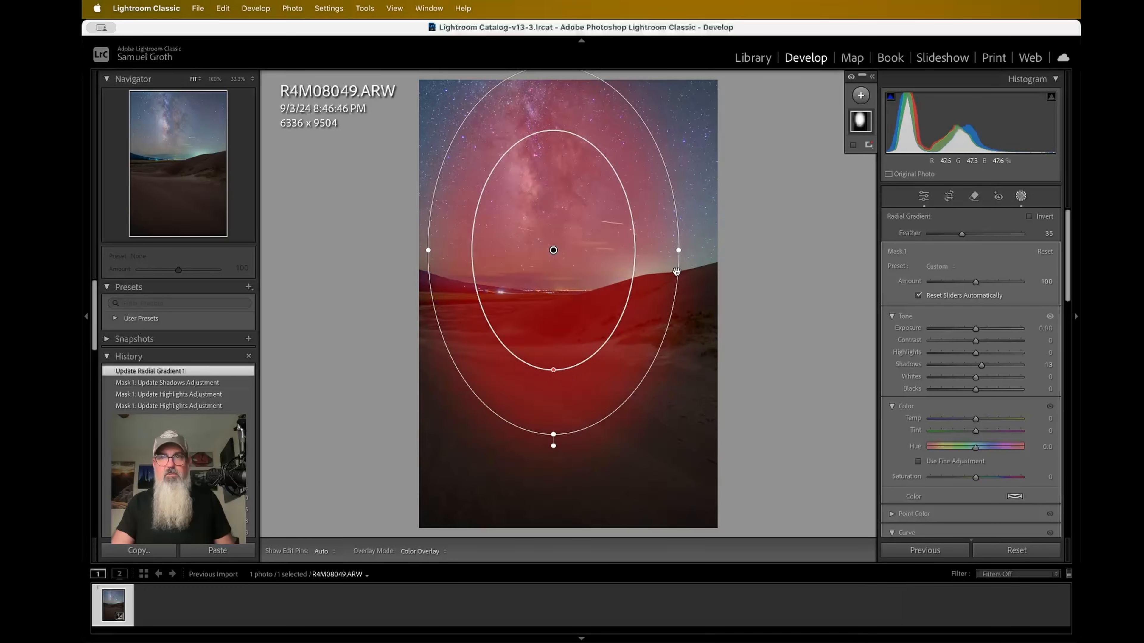
left_click_drag(981, 366, 985, 368)
double_click(986, 368)
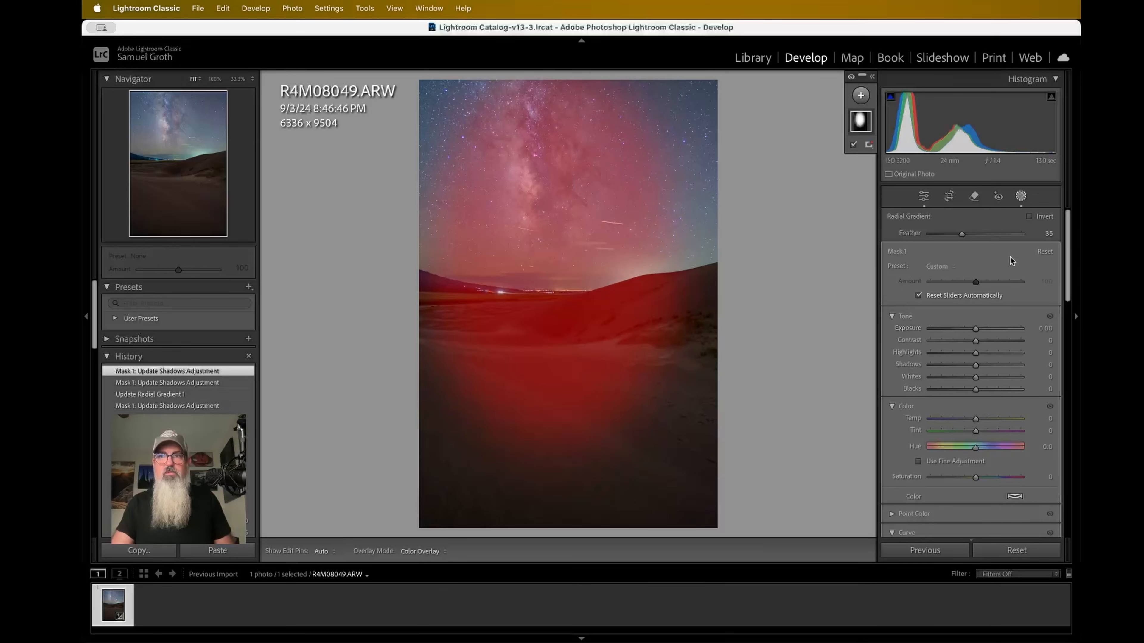
Step: Try darkening the surroundings by inverting the radial mask with Exposure at -0.52 and -1.02, and restore both settings
left_click(1044, 217)
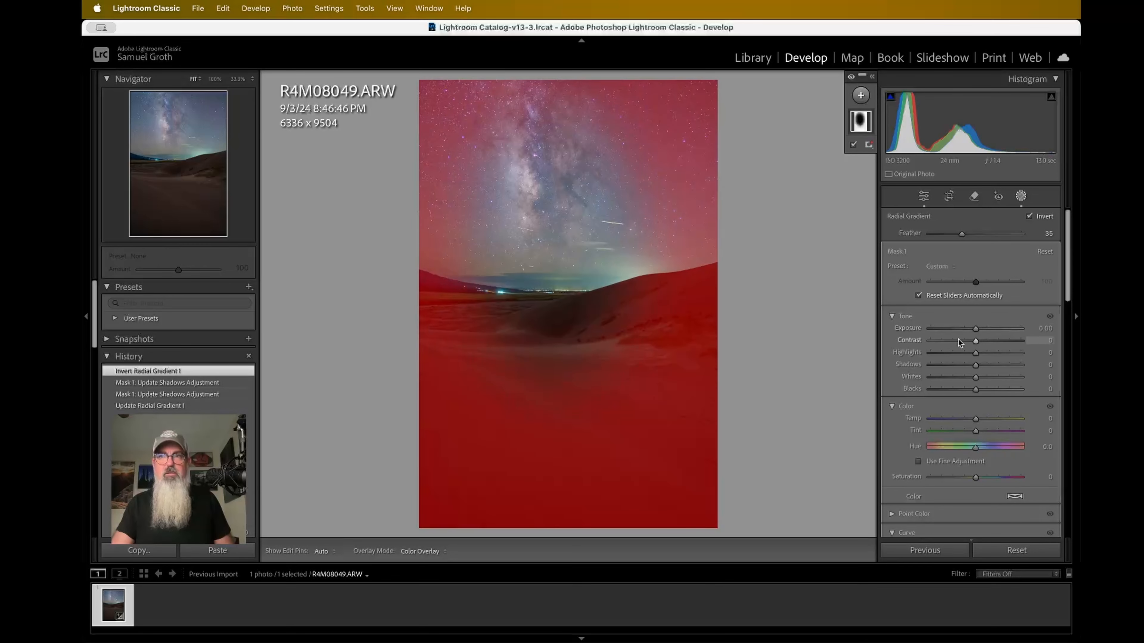
left_click_drag(975, 329, 969, 329)
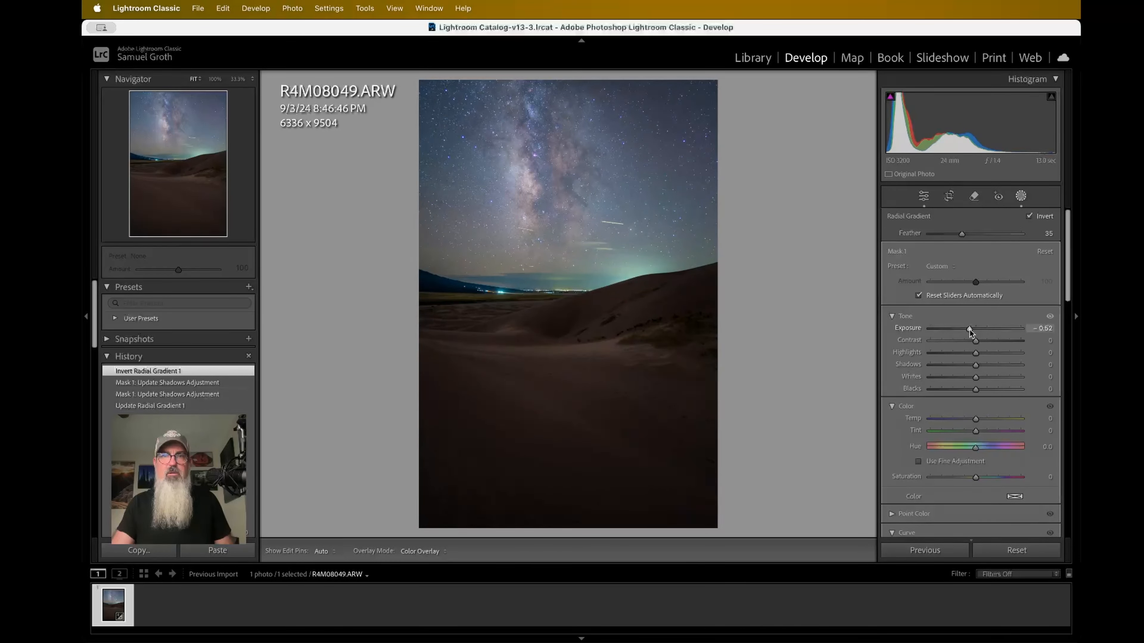
left_click_drag(969, 329, 963, 330)
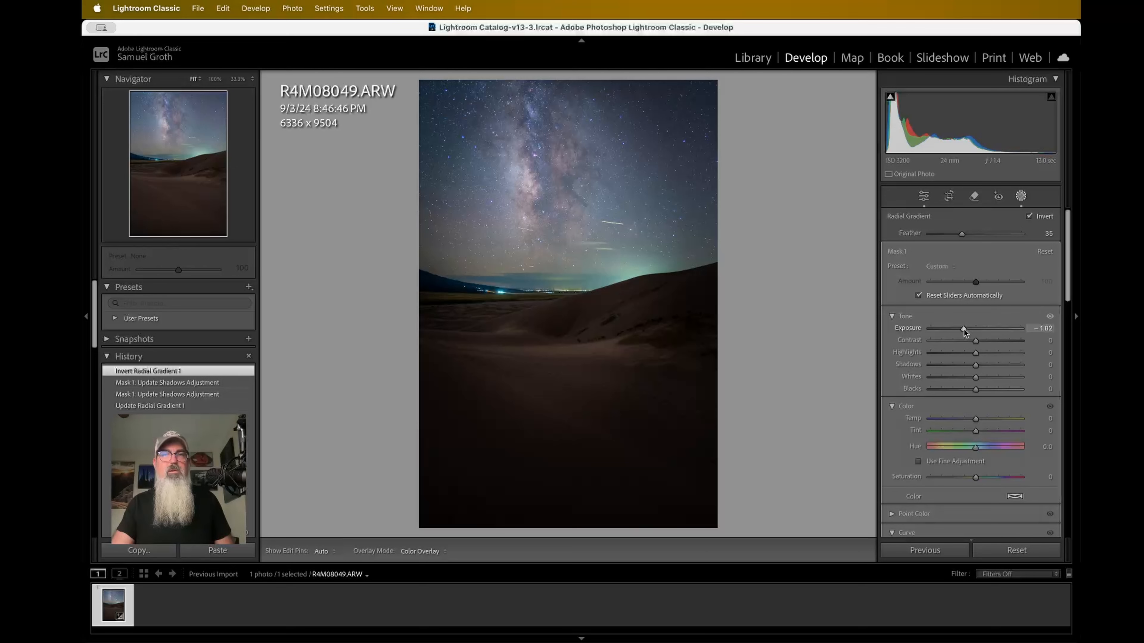
left_click_drag(963, 328, 976, 330)
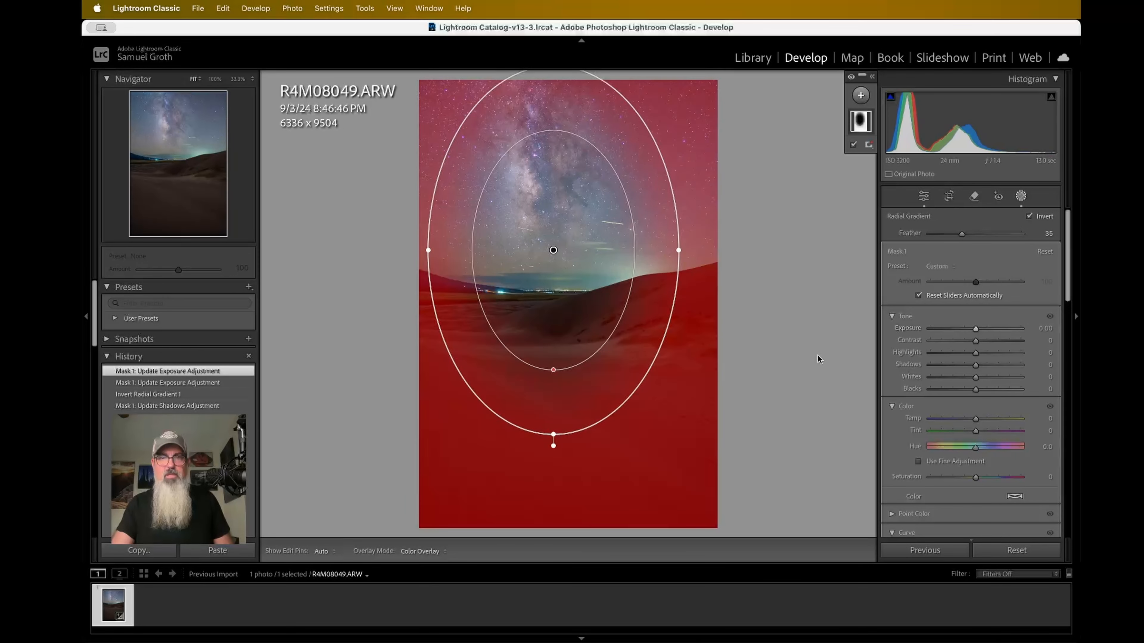
left_click(1046, 220)
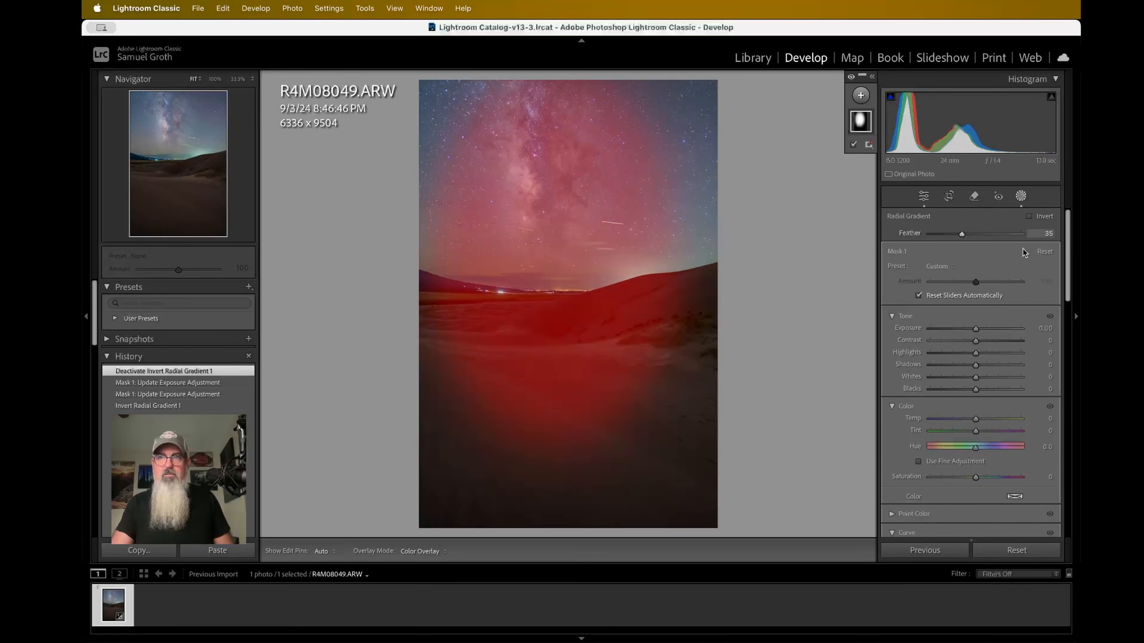
Step: Set the radial mask's Exposure to 0.24 to brighten the Milky Way and horizon
left_click_drag(976, 332, 978, 331)
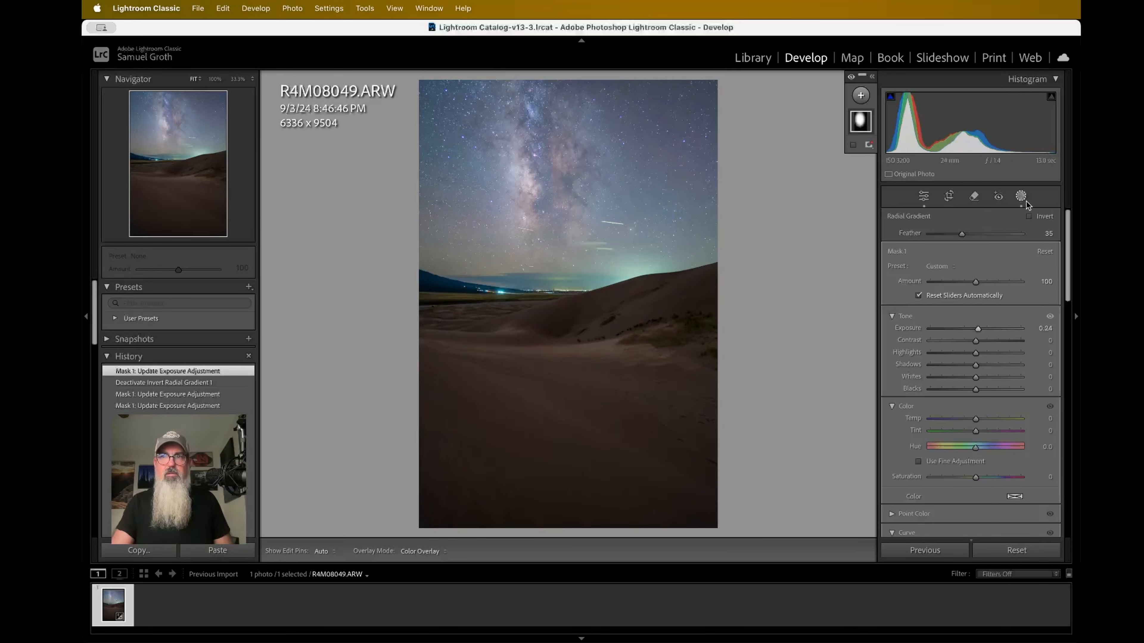
left_click(859, 96)
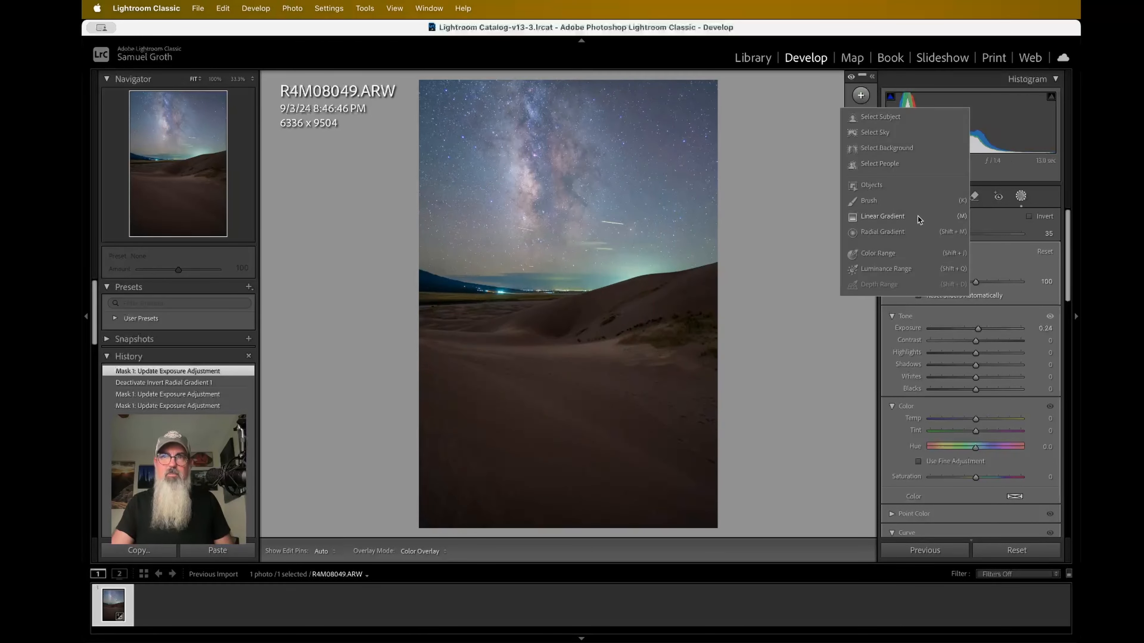
left_click(905, 204)
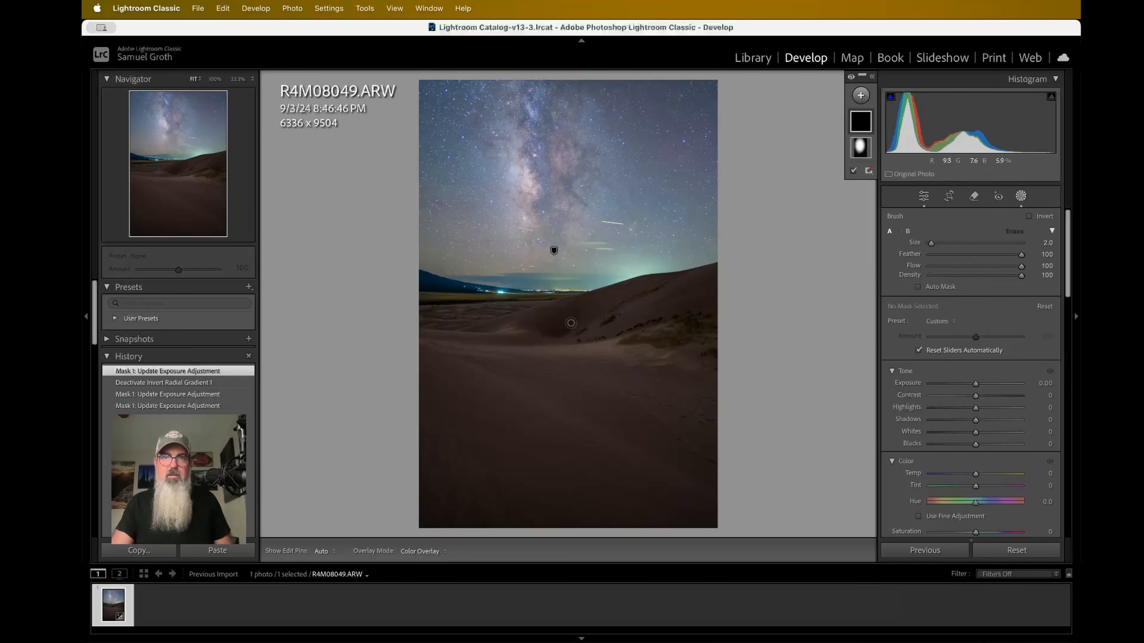
mouse_move(571, 323)
left_mouse_down()
mouse_move(543, 335)
mouse_move(585, 316)
mouse_move(557, 333)
mouse_move(556, 318)
mouse_move(584, 319)
mouse_move(546, 336)
left_mouse_up()
left_click_drag(547, 336, 576, 322)
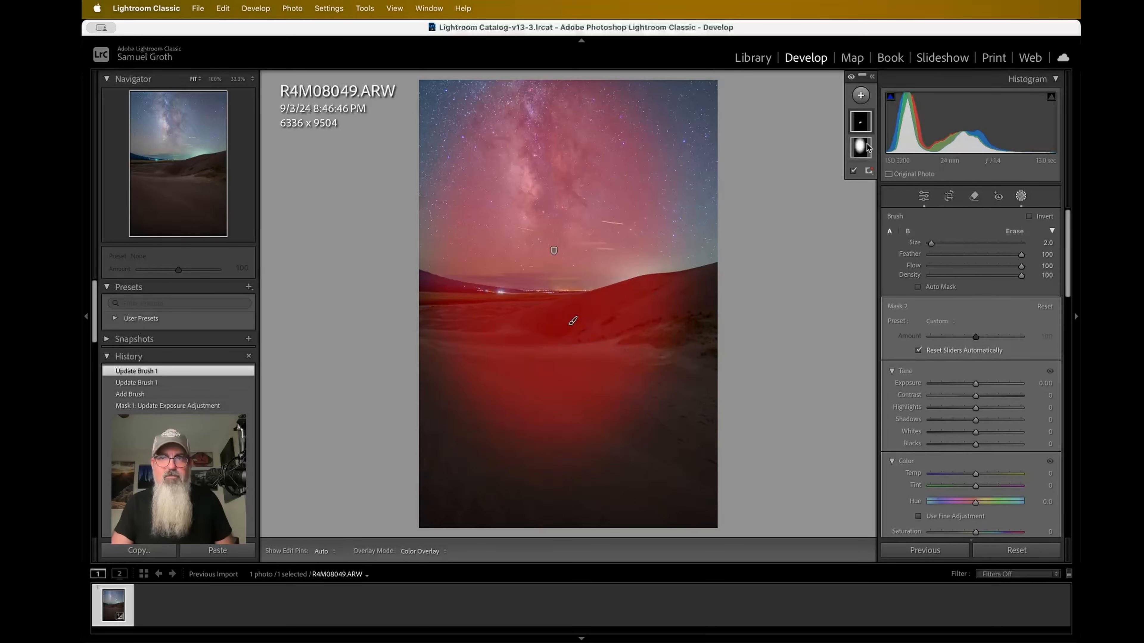
left_click(862, 122)
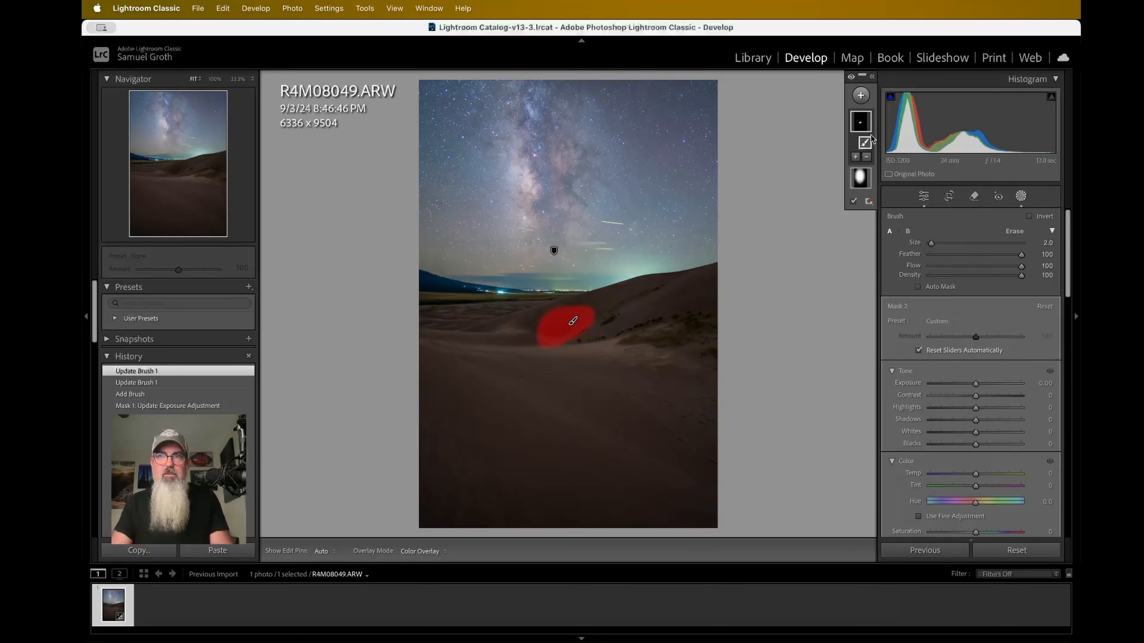
key("Delete")
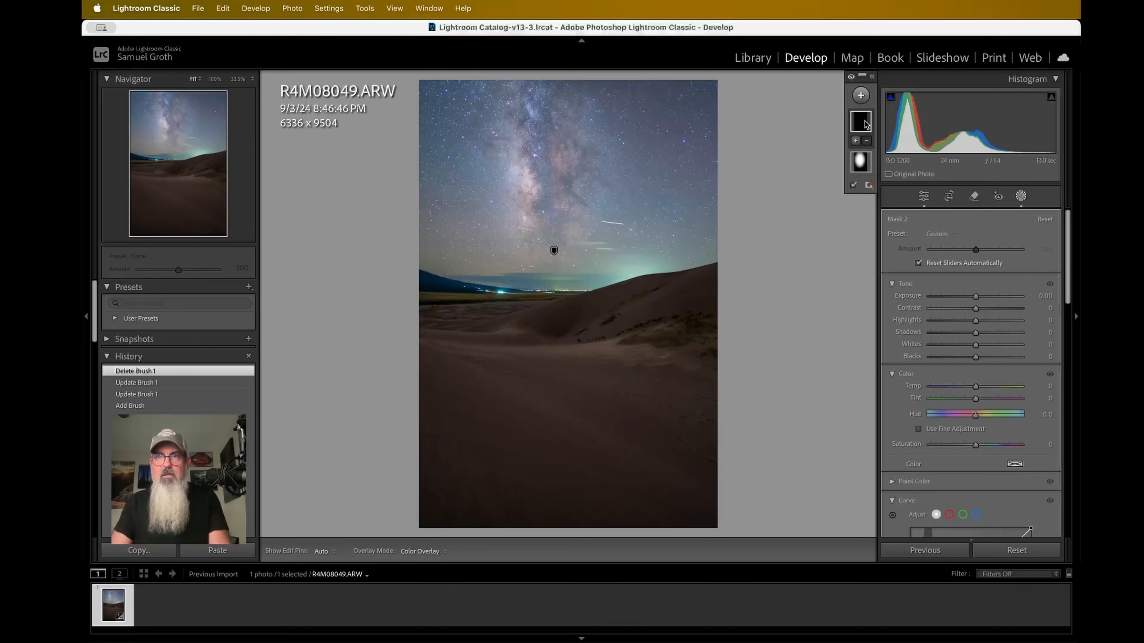
key("Delete")
Step: Add a second radial gradient mask as a small, slightly tilted ellipse over the dark hollow at the dune's base
left_click(860, 95)
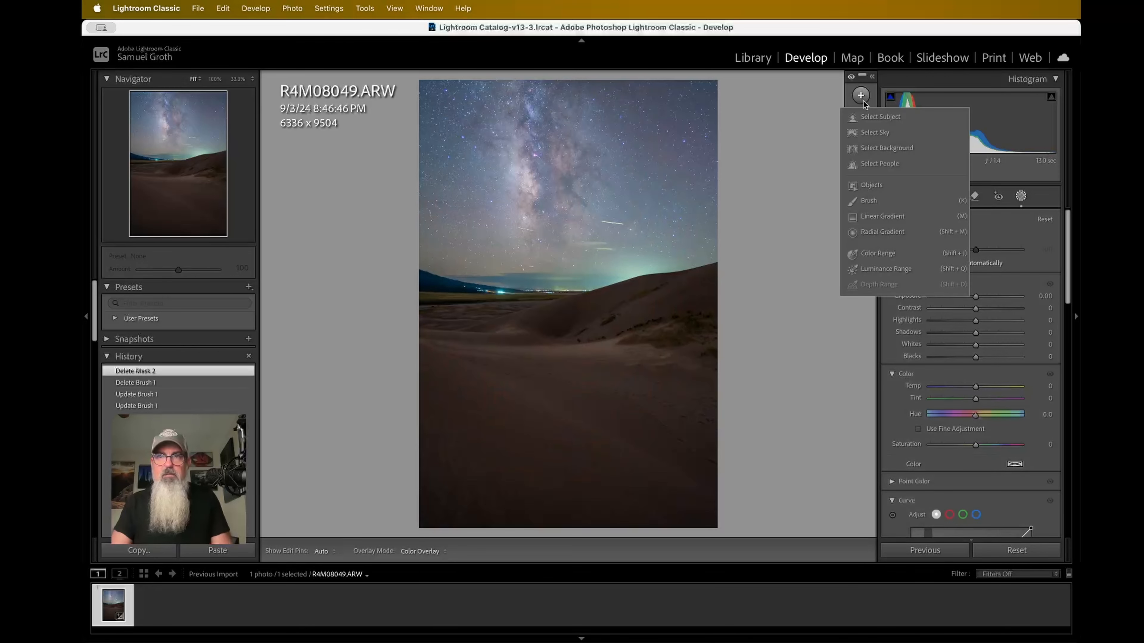
left_click(883, 232)
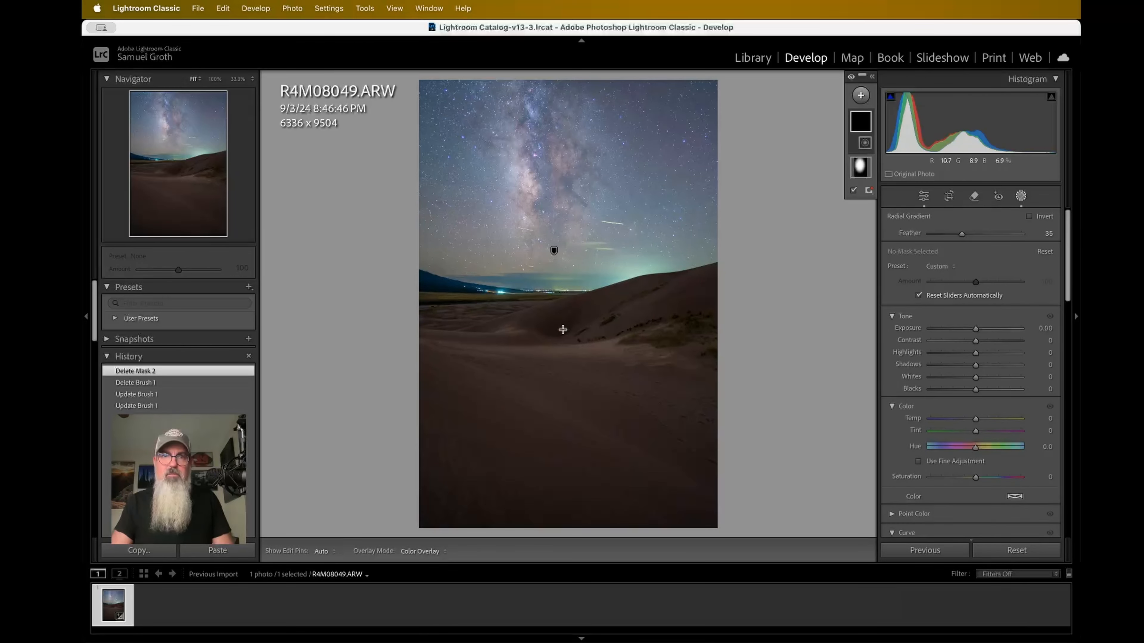
left_click_drag(563, 328, 599, 321)
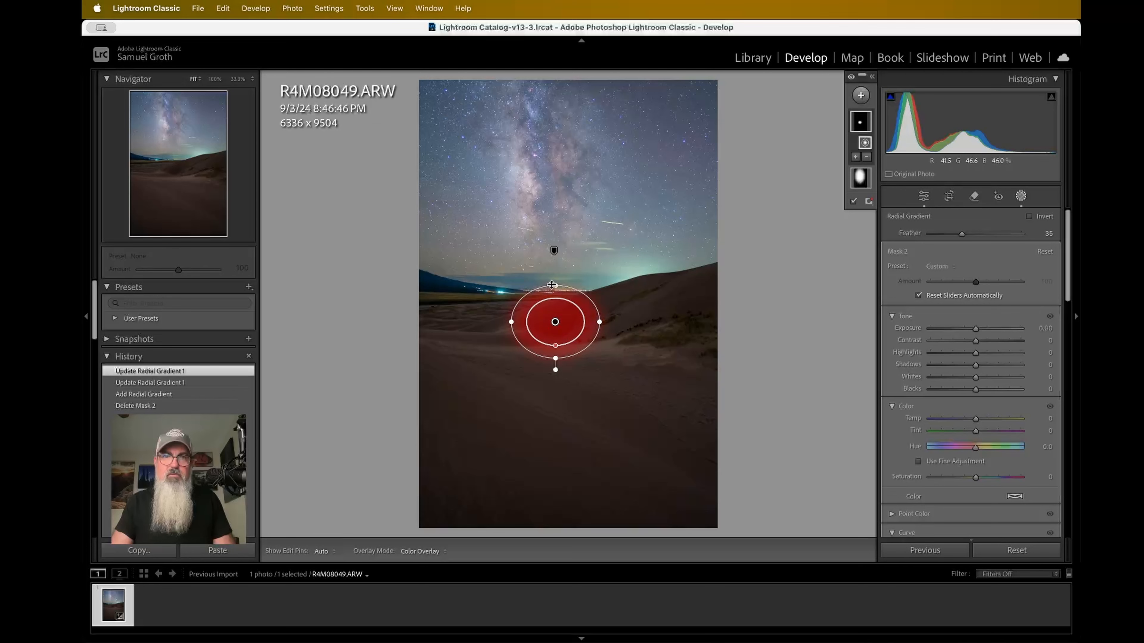
left_click_drag(551, 285, 526, 321)
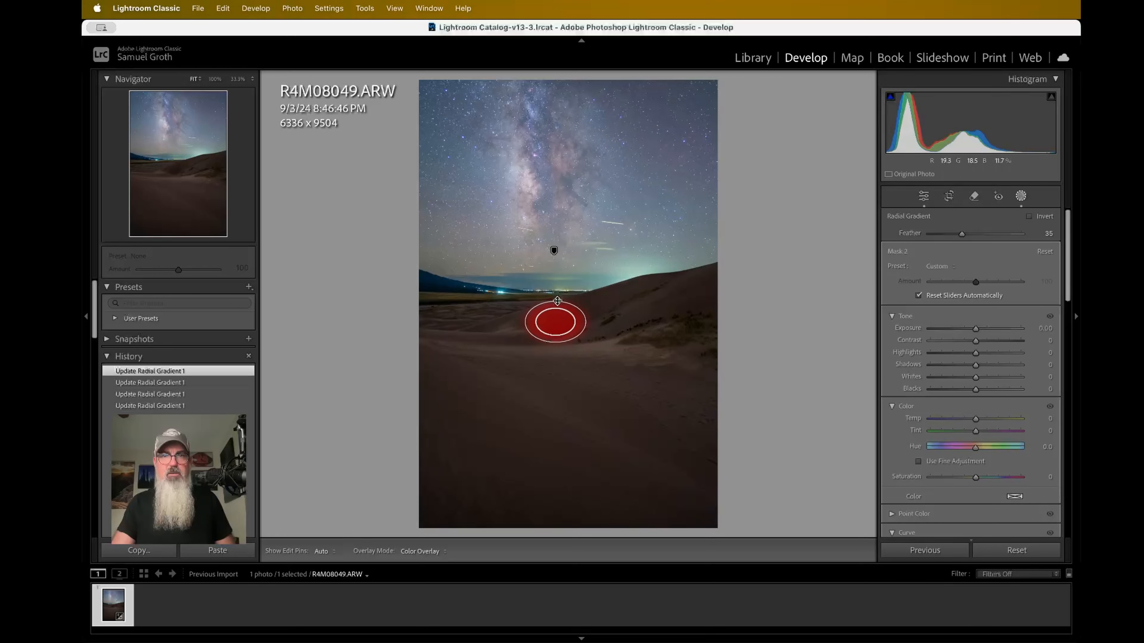
left_click_drag(555, 320, 561, 320)
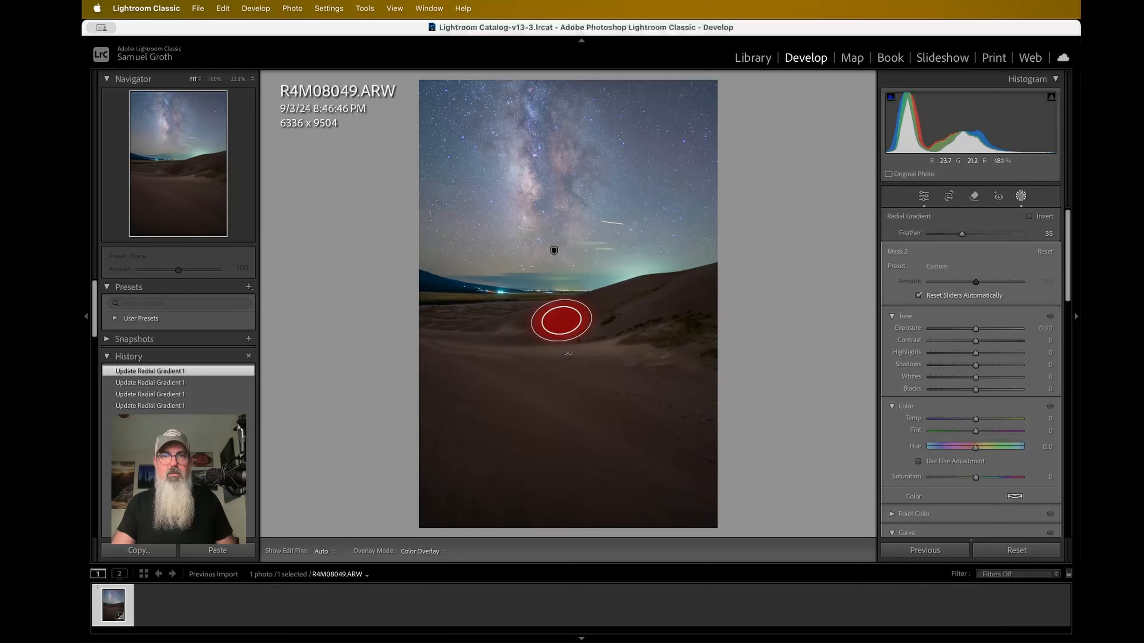
Step: Nudge the small dune mask downward and set its Shadows to 100 after trying Exposure at 1.12 and resetting it
left_click_drag(975, 328, 988, 333)
left_click_drag(561, 320, 558, 327)
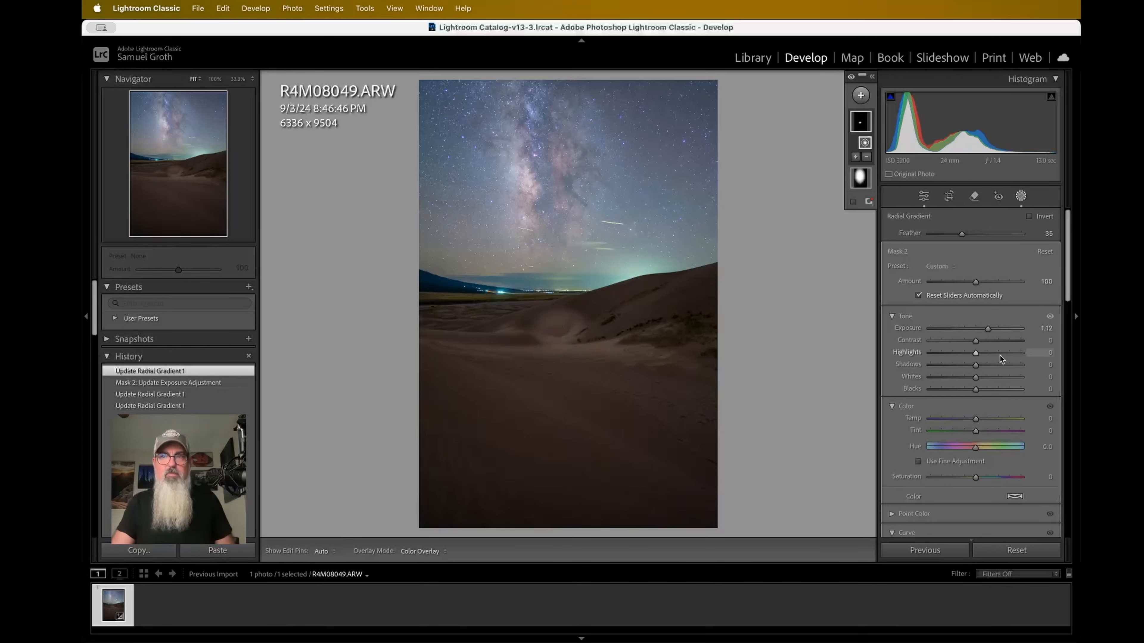
double_click(989, 330)
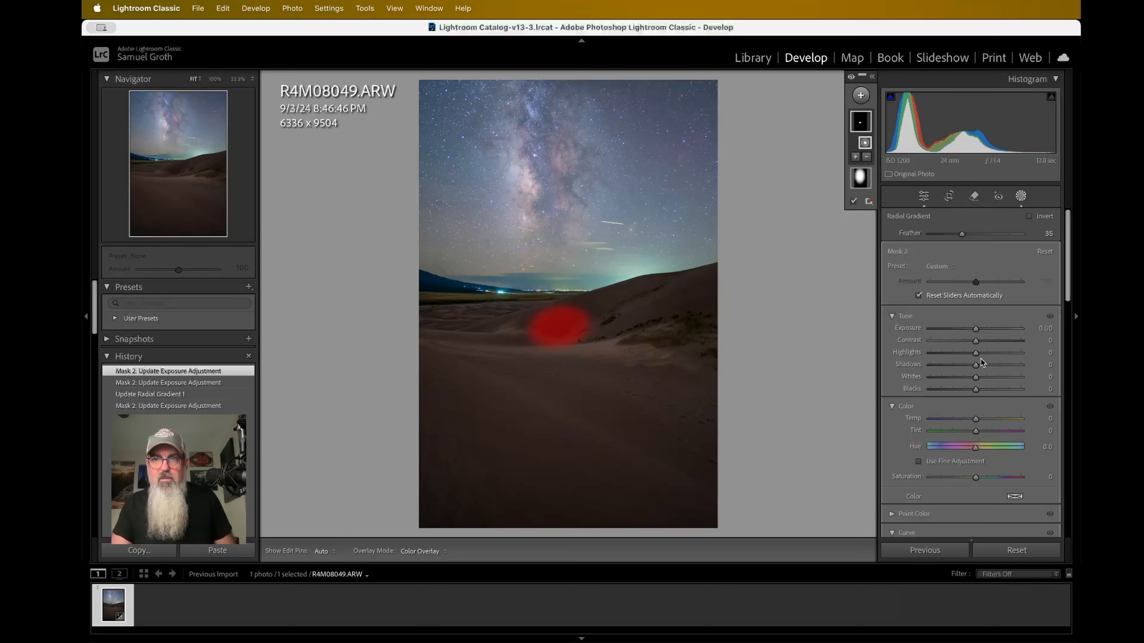
left_click_drag(976, 364, 1063, 370)
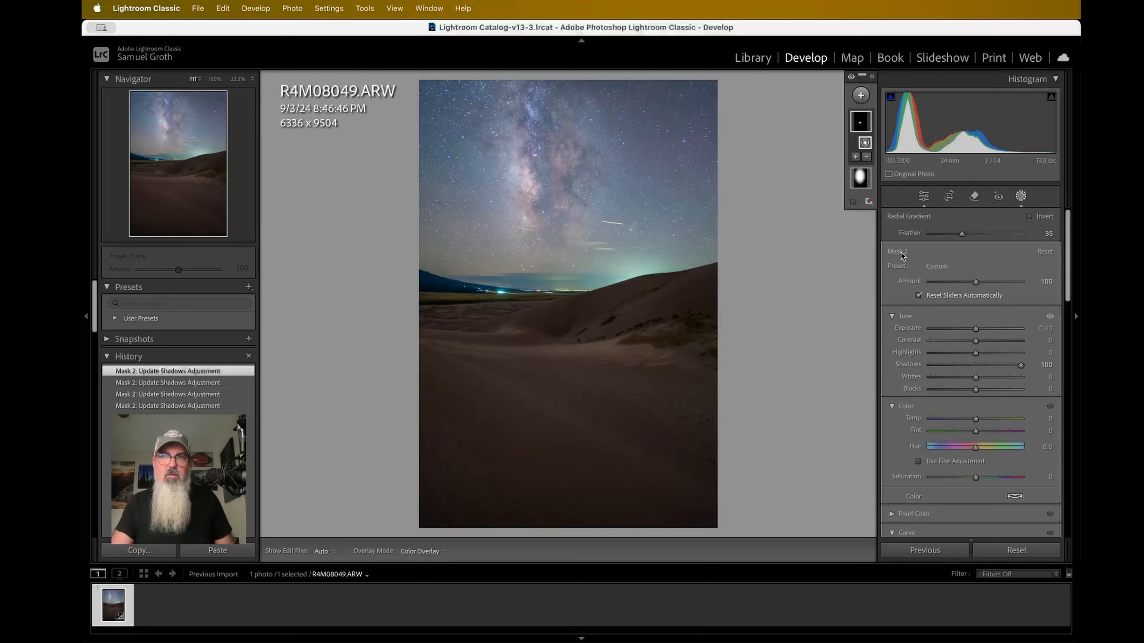
Step: Leave masking and inspect the brightened dune hollow and horizon up close at 50% and 66.7%
left_click(923, 199)
left_click(551, 311)
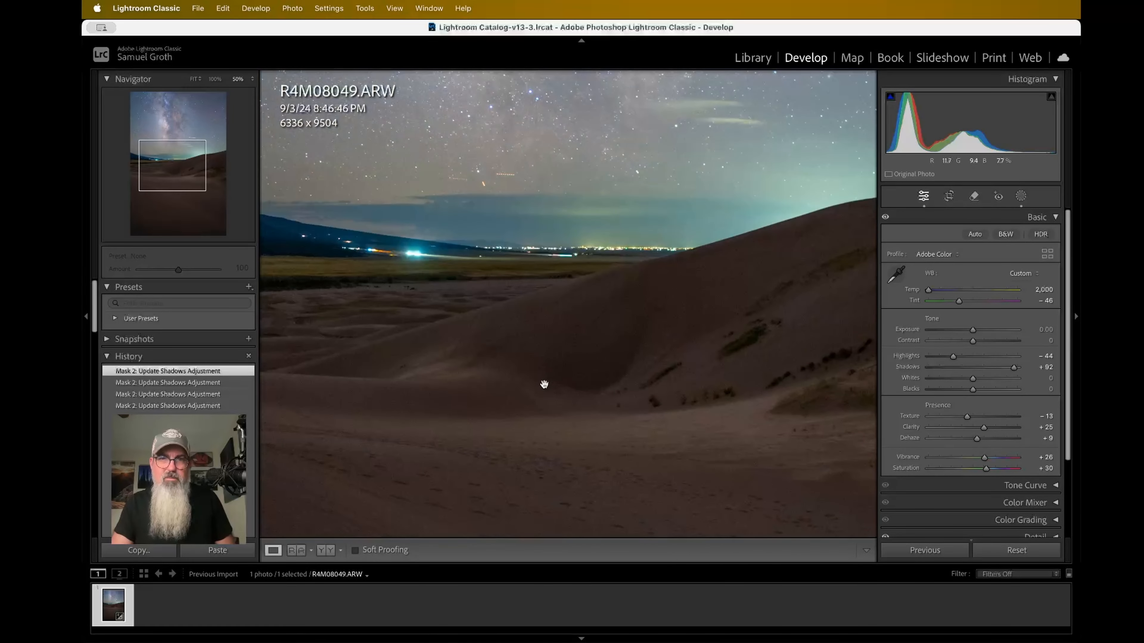
key("super+=")
key("super+=")
key("super+=")
key("super+minus")
key("super+minus")
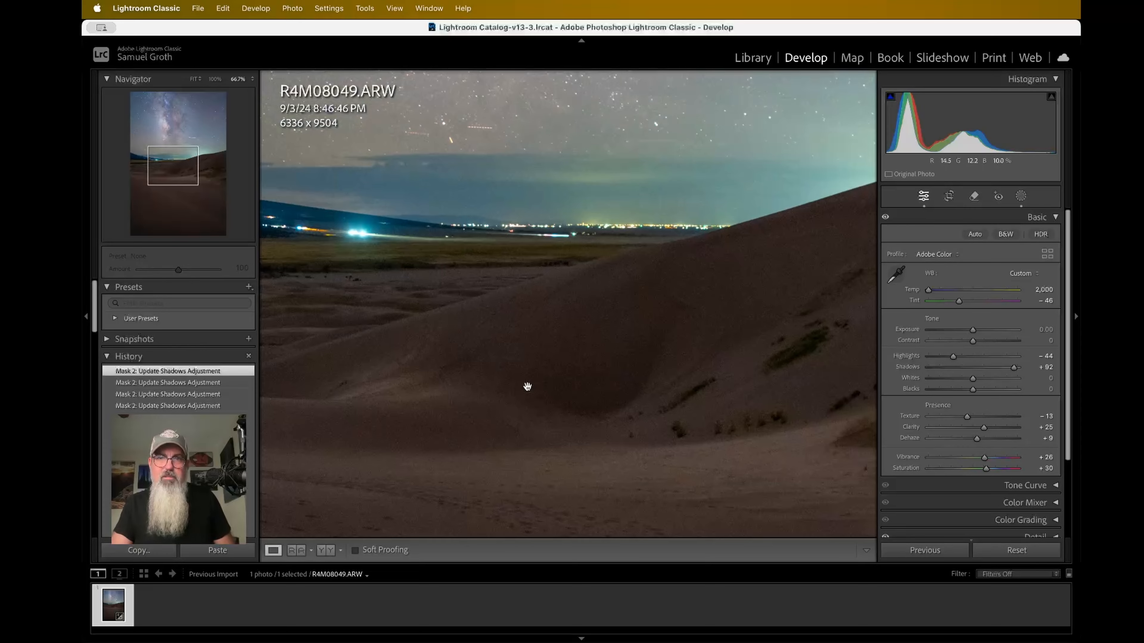
Step: Reopen masking, select the small radial mask over the dune hollow, and check its coverage and the overlay mode options
key("super+minus")
left_click(1020, 196)
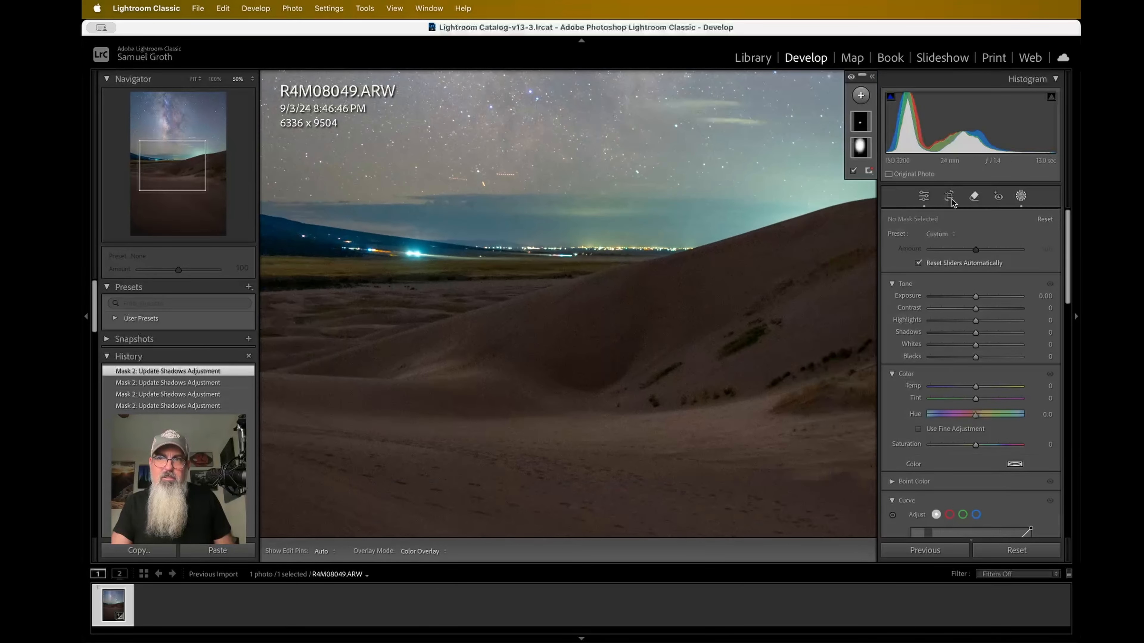
left_click(865, 127)
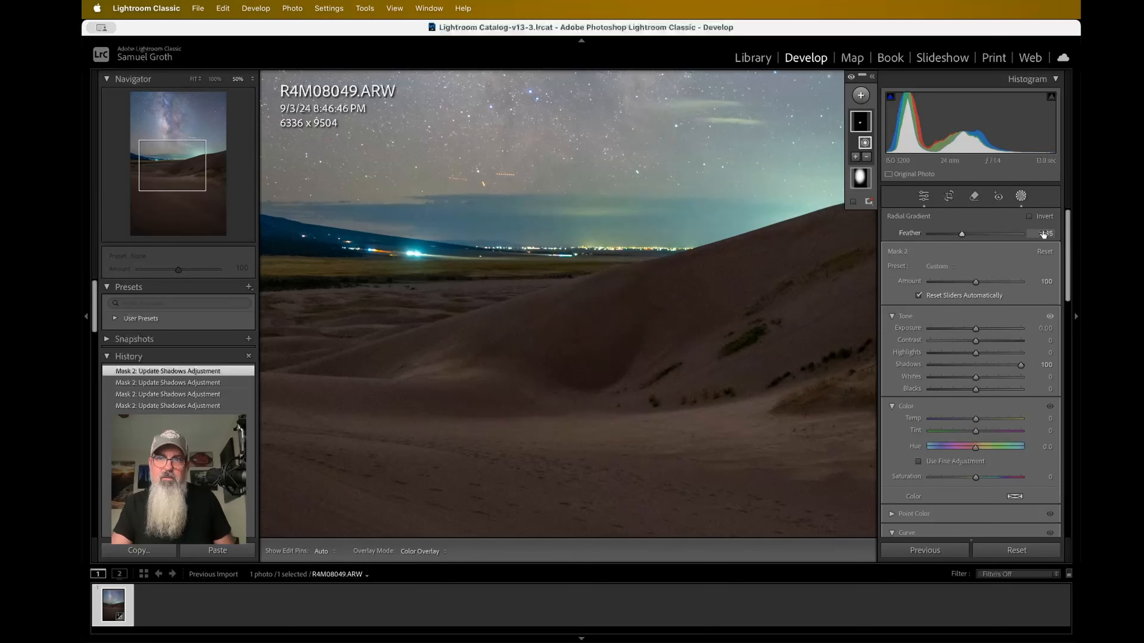
left_click(865, 126)
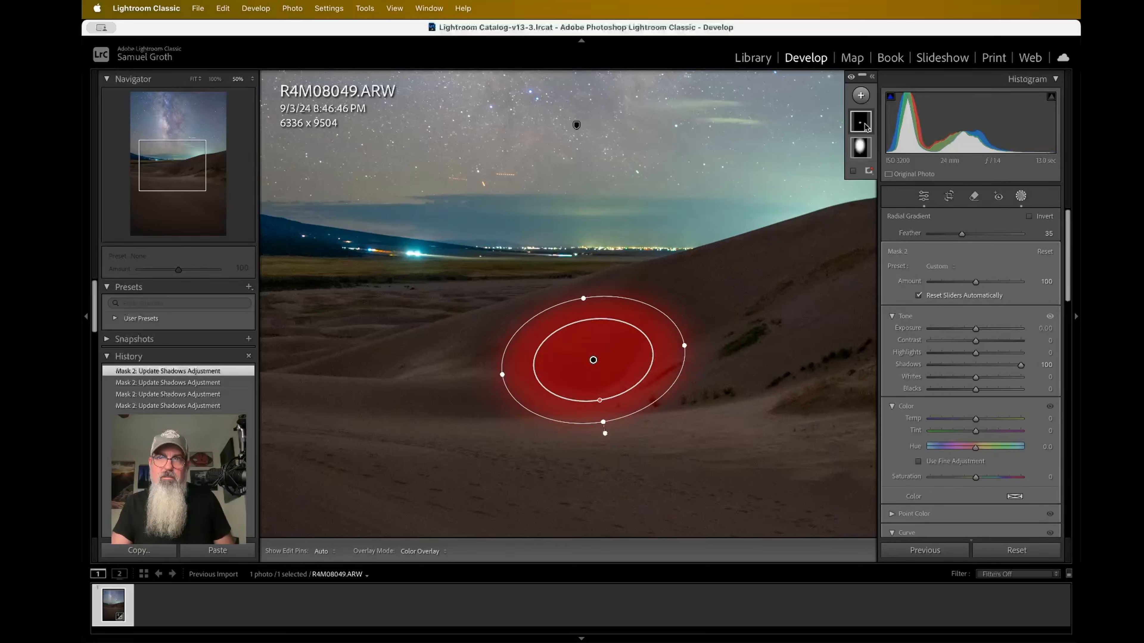
left_click(868, 202)
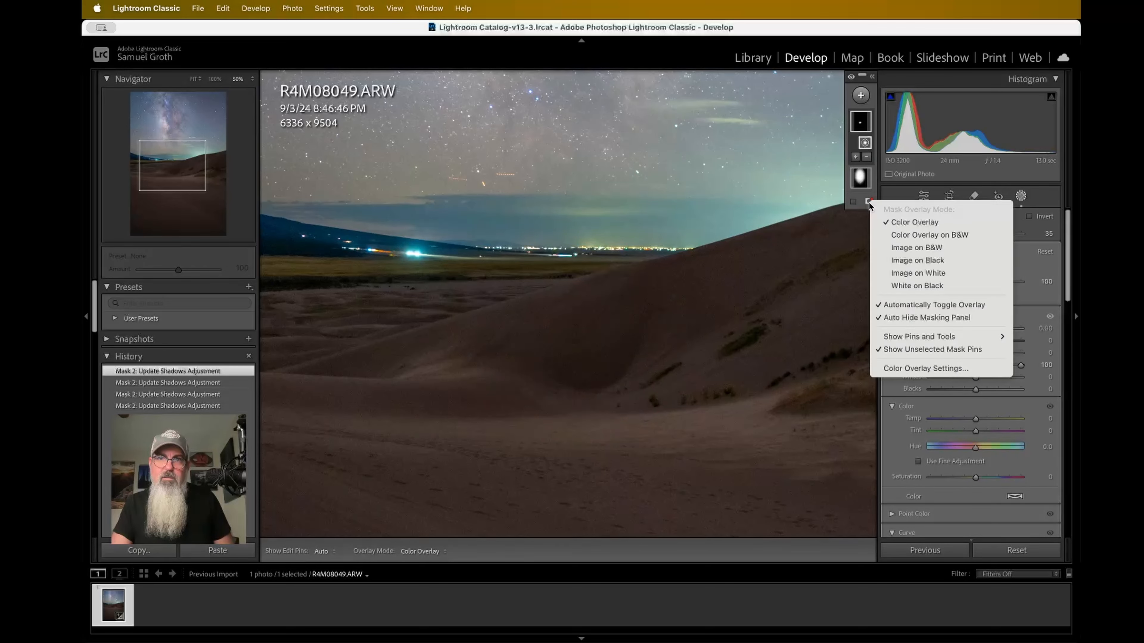
left_click(868, 204)
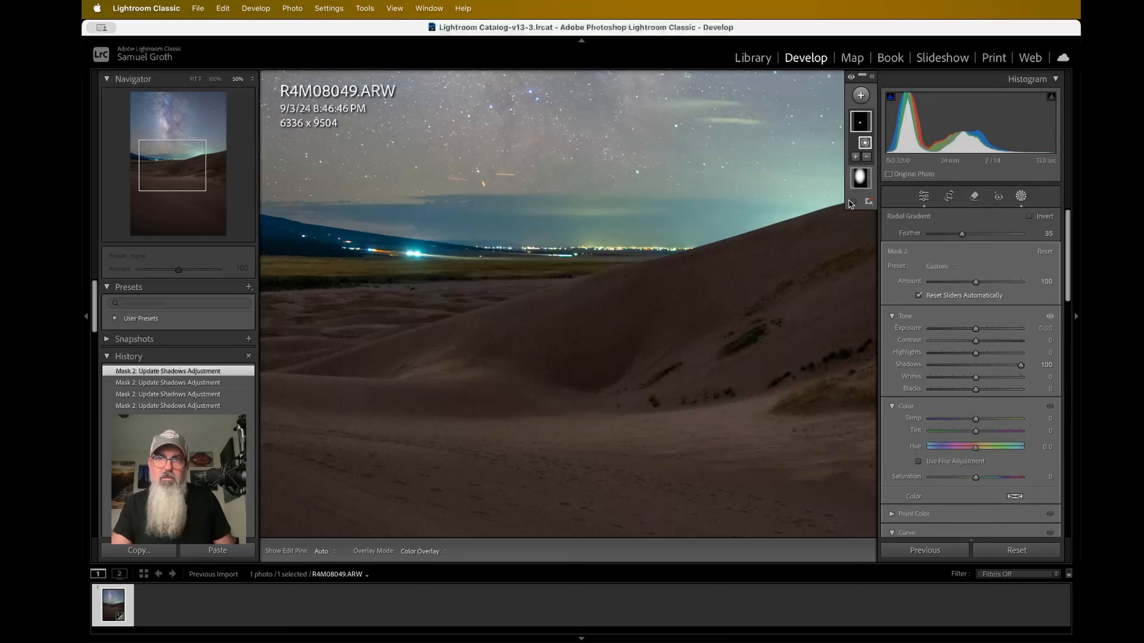
mouse_move(866, 127)
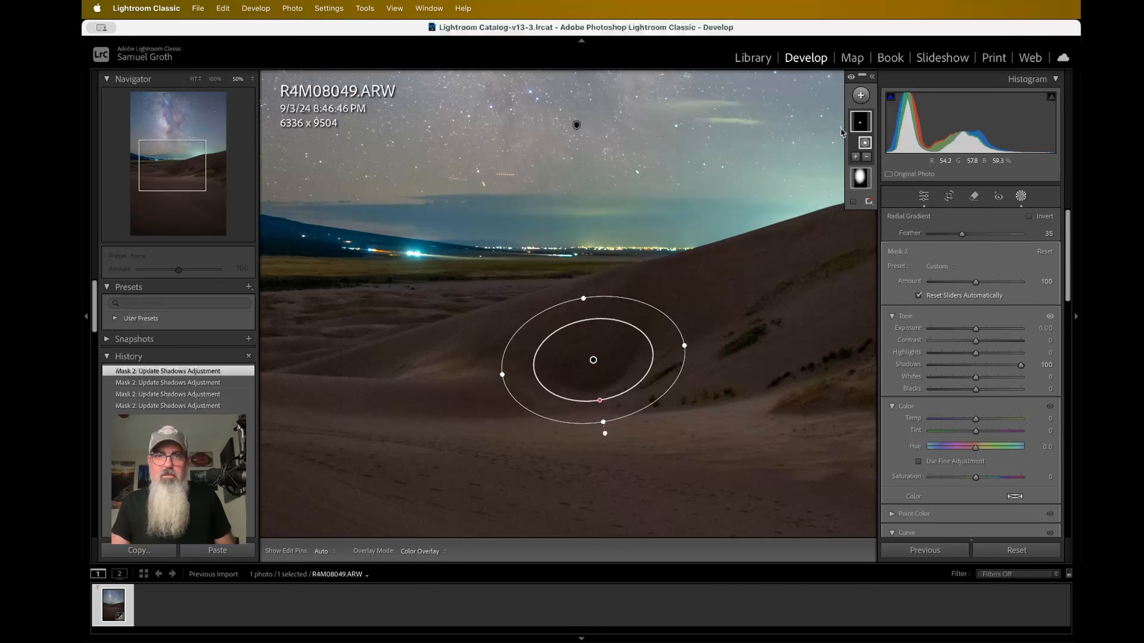
scroll(989, 245, "down", 2)
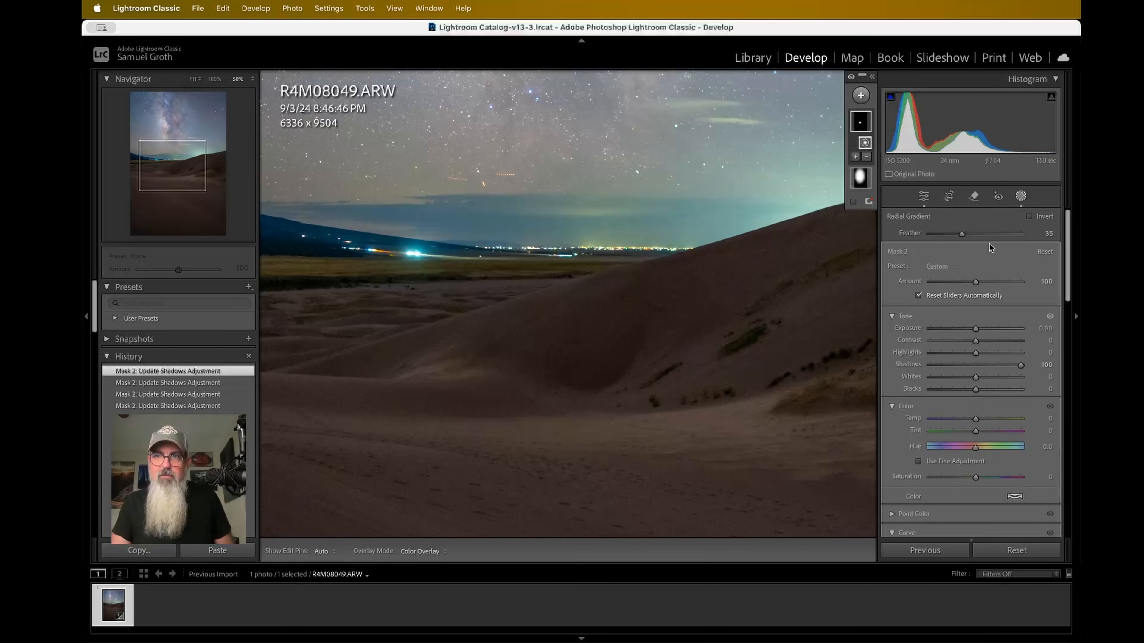
scroll(989, 245, "up", 2)
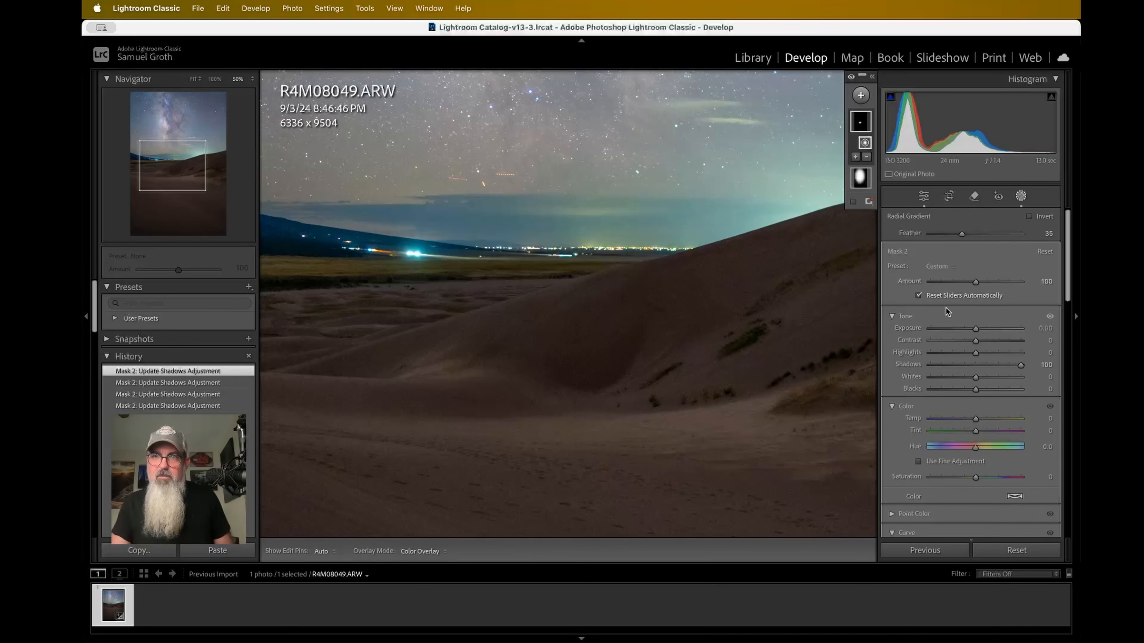
scroll(947, 311, "down", 1)
scroll(948, 312, "up", 1)
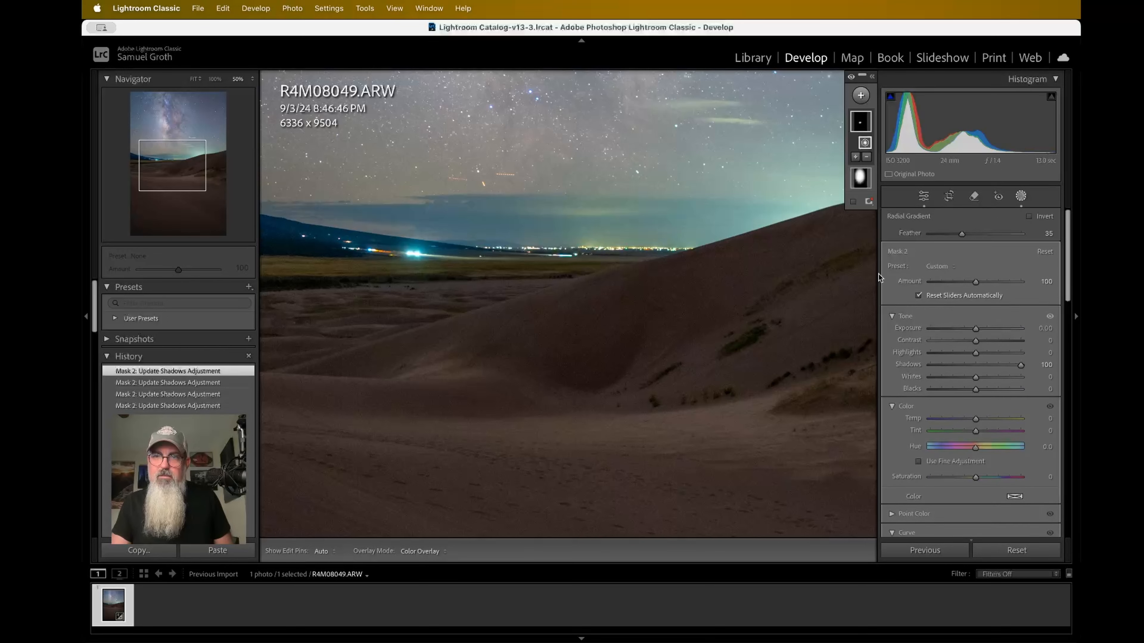
scroll(880, 278, "down", 1)
scroll(946, 278, "up", 2)
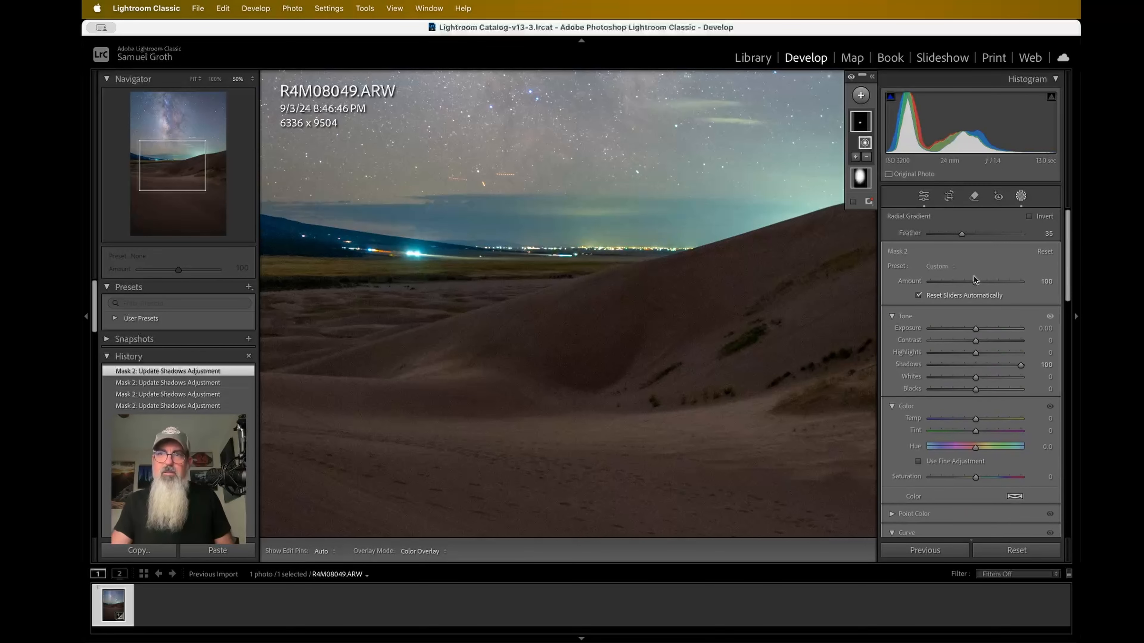
scroll(974, 277, "down", 3)
scroll(974, 277, "up", 3)
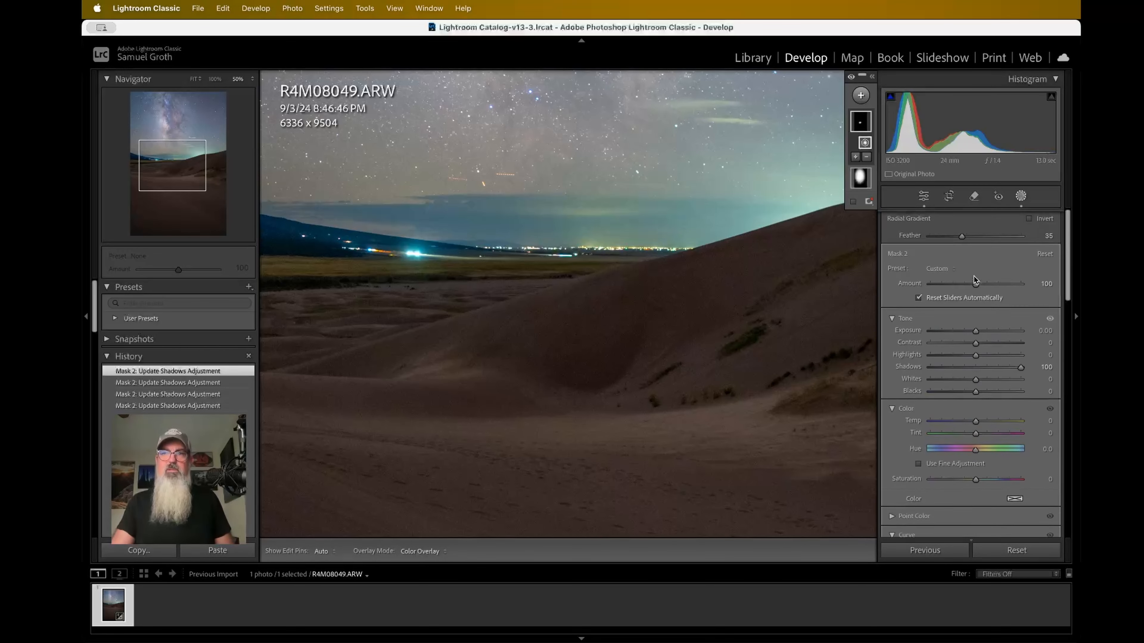
scroll(974, 277, "down", 1)
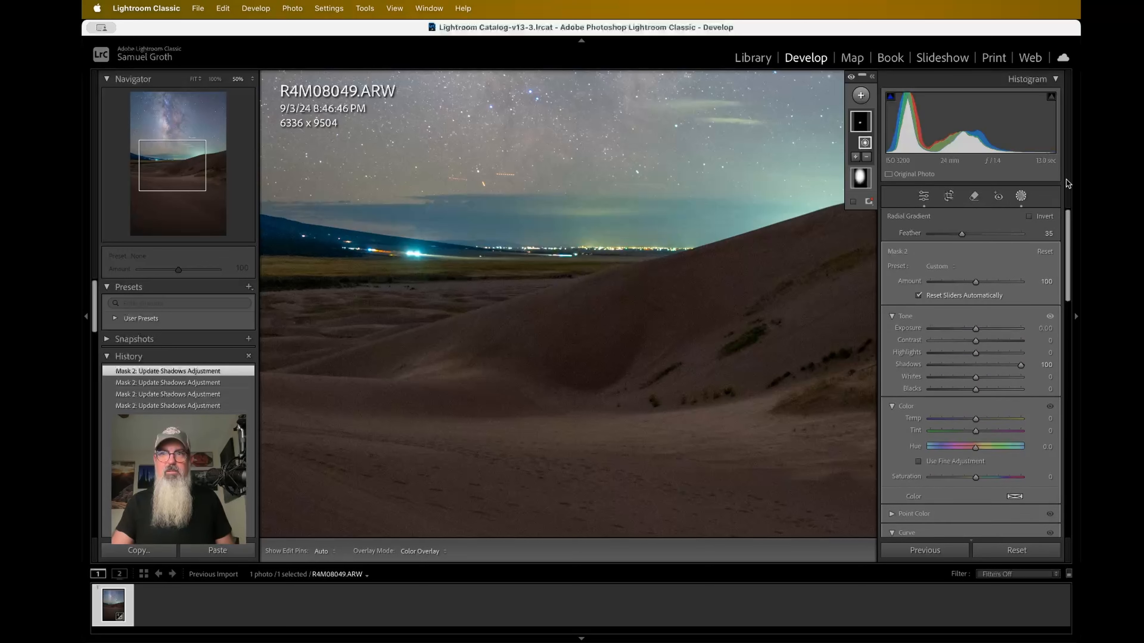
scroll(1055, 248, "down", 2)
scroll(1055, 248, "up", 2)
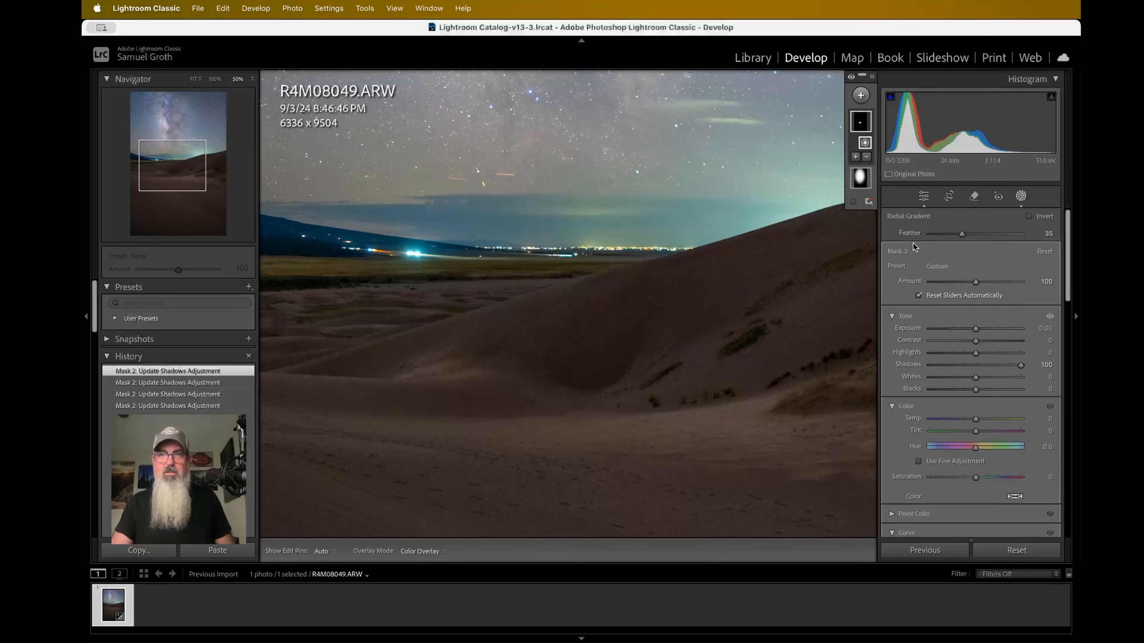
Step: Toggle the dune hollow mask's Tone adjustments off and on to compare the hollow with and without them
left_click(1049, 317)
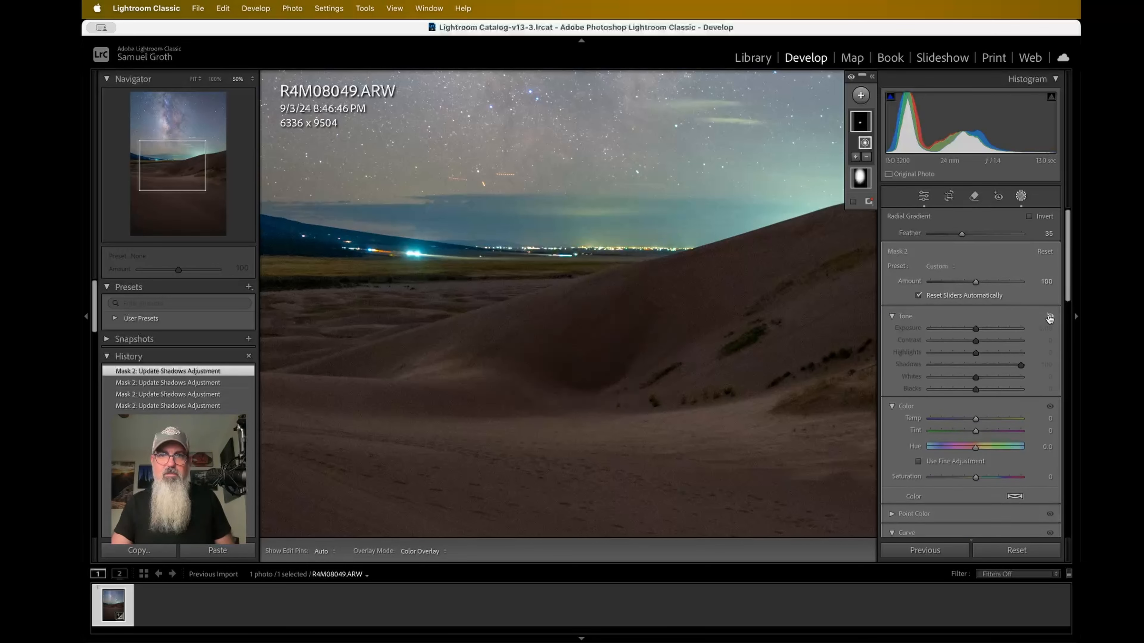
left_click(1049, 317)
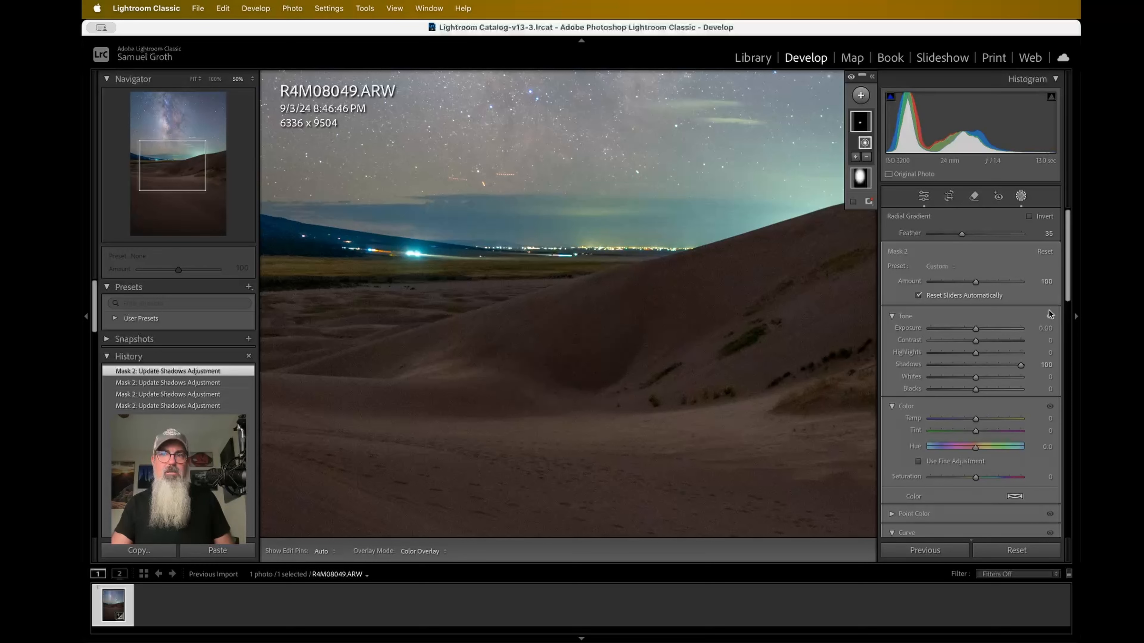
left_click(1049, 319)
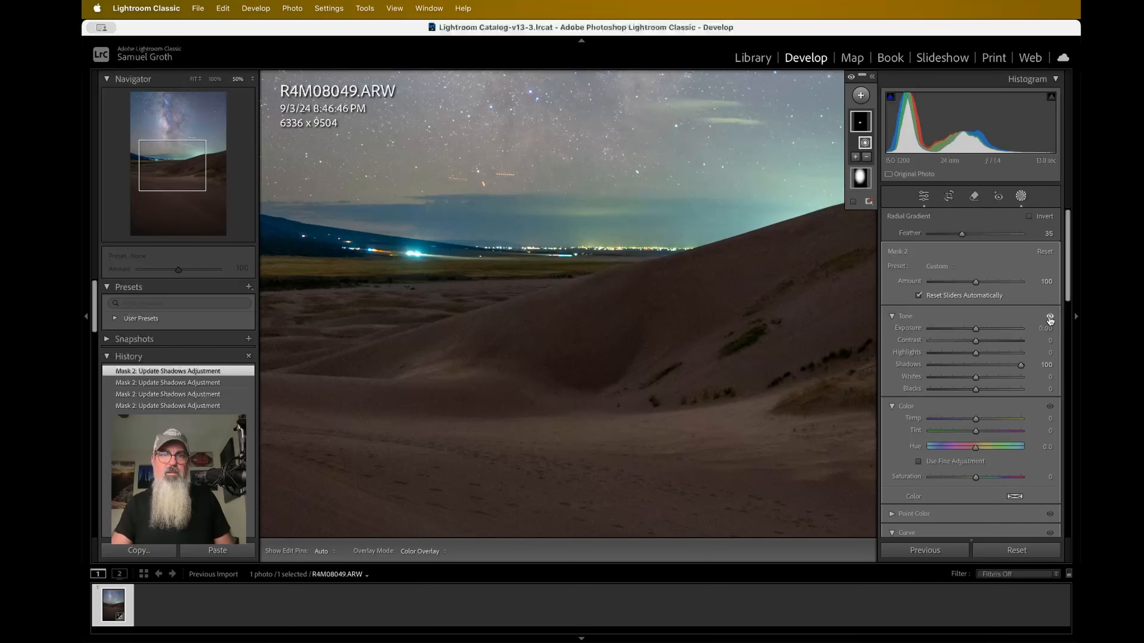
left_click(1050, 318)
left_click(1050, 319)
Step: Leave masking and examine the overall balance of sky and dunes in the whole photo at several zoom levels
key("super+minus")
key("super+minus")
key("super+minus")
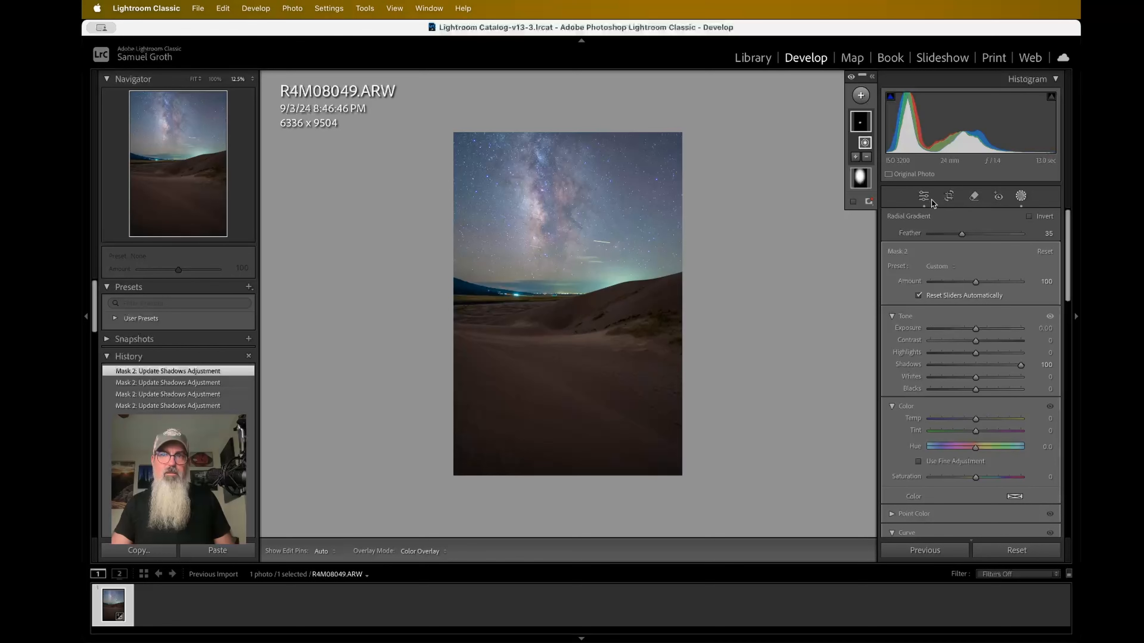
left_click(926, 197)
left_click(572, 324)
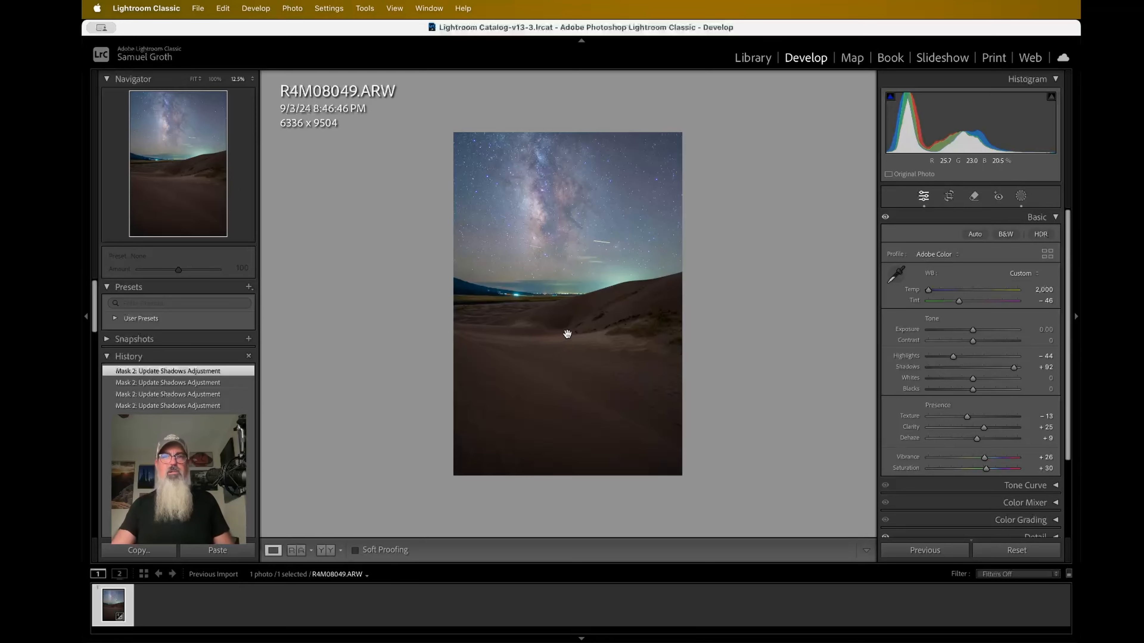
left_click(565, 332)
key("super+minus")
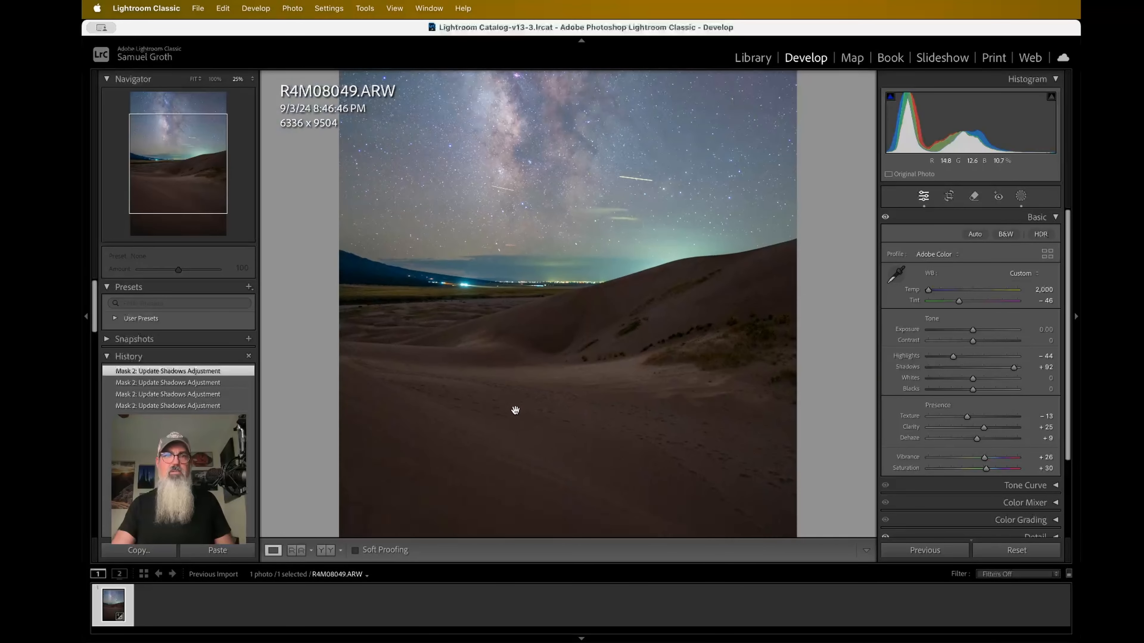
key("super+minus")
key("super+minus")
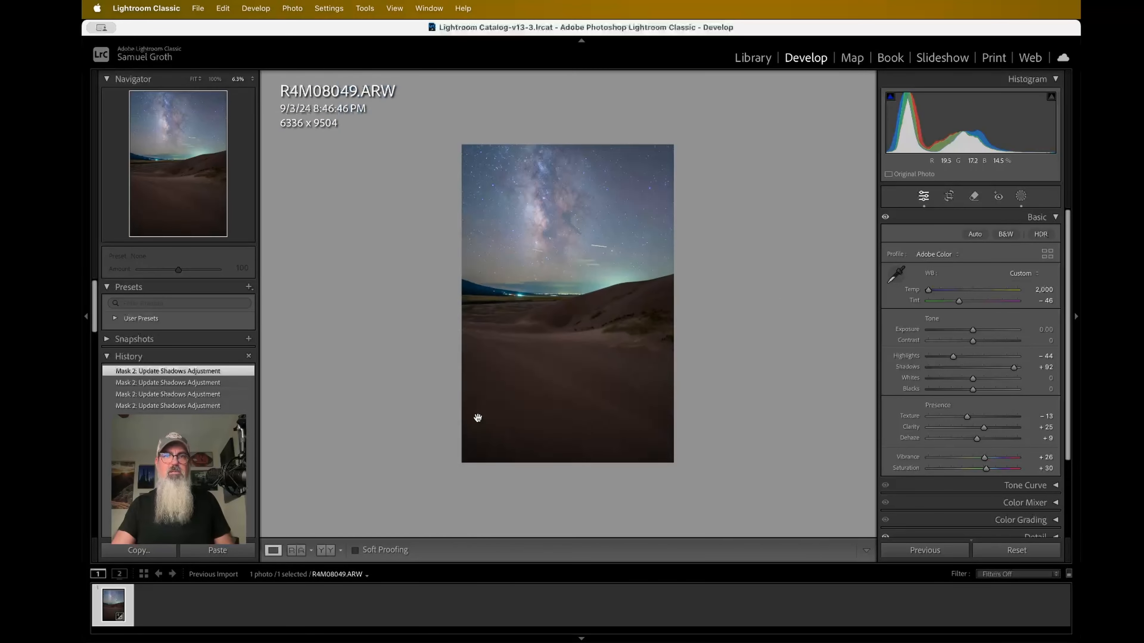
key("super+equal")
key("super+equal")
key("super+equal")
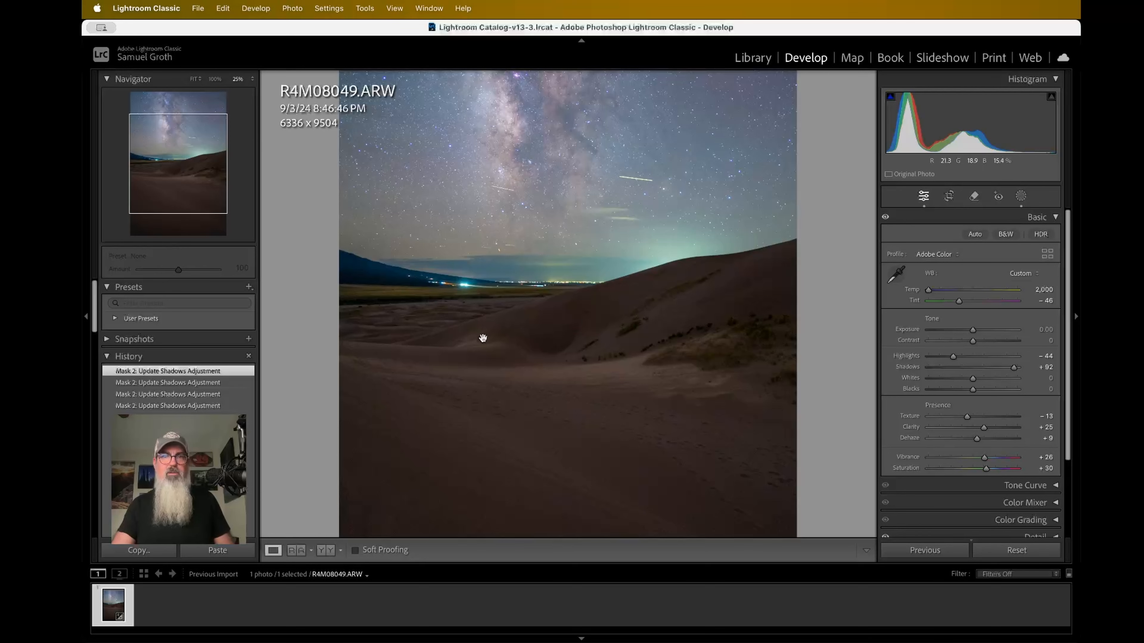
key("super+minus")
key("super+minus")
key("super+equal")
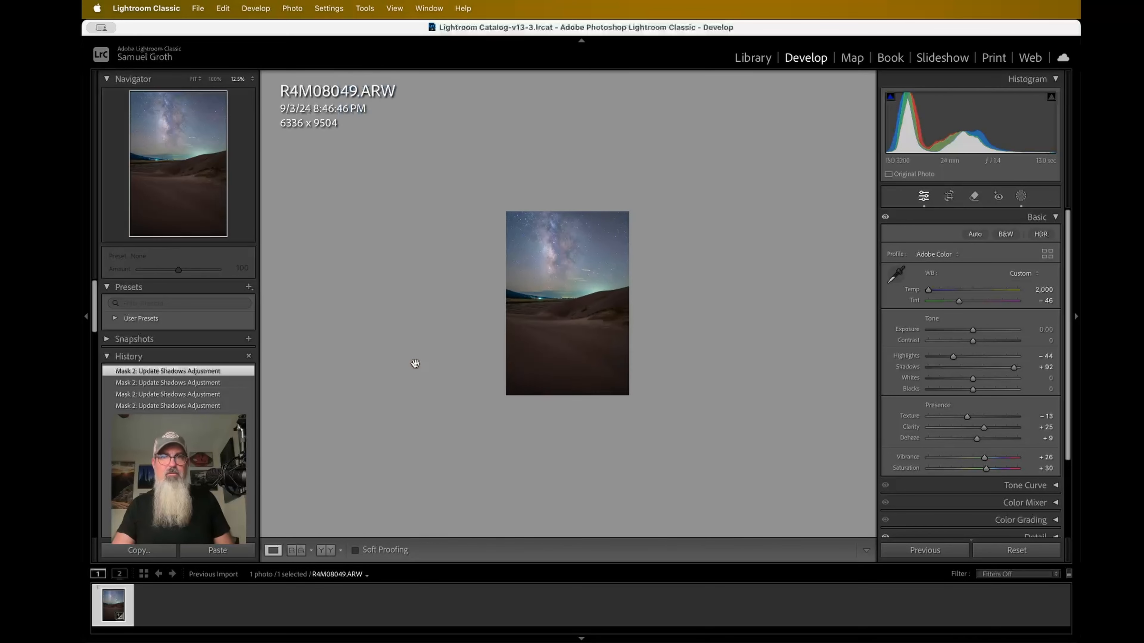
left_click(579, 332)
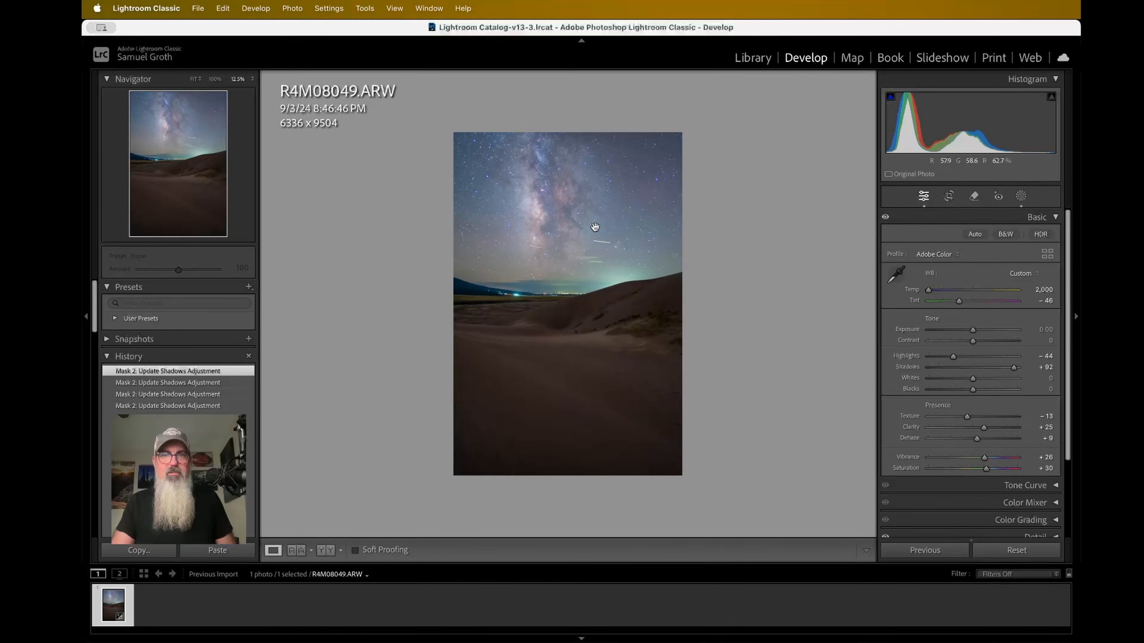
Step: Inspect the sky from edge to edge and down to the horizon at 50% and 66.7% for streaks and blemishes
left_click(596, 229)
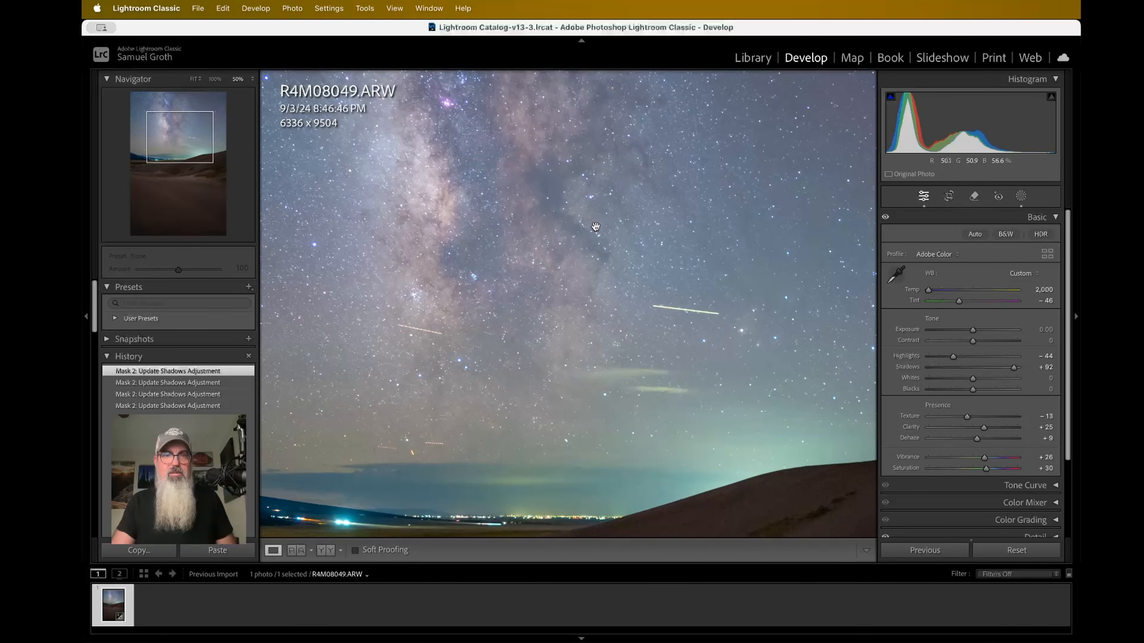
key("super+equal")
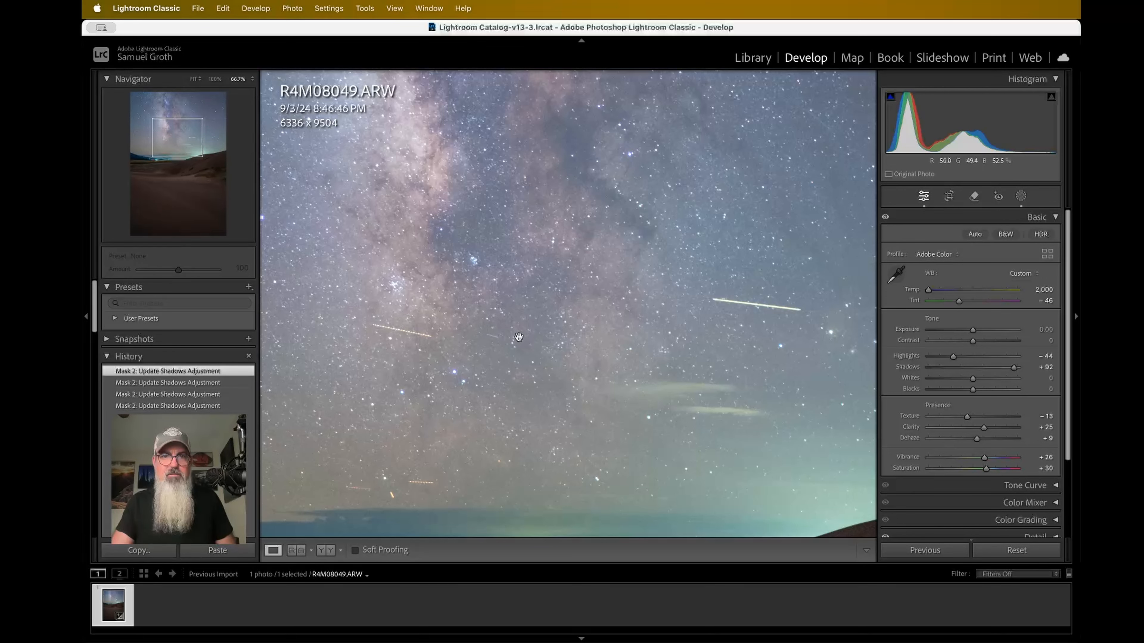
scroll(483, 344, "up", 10)
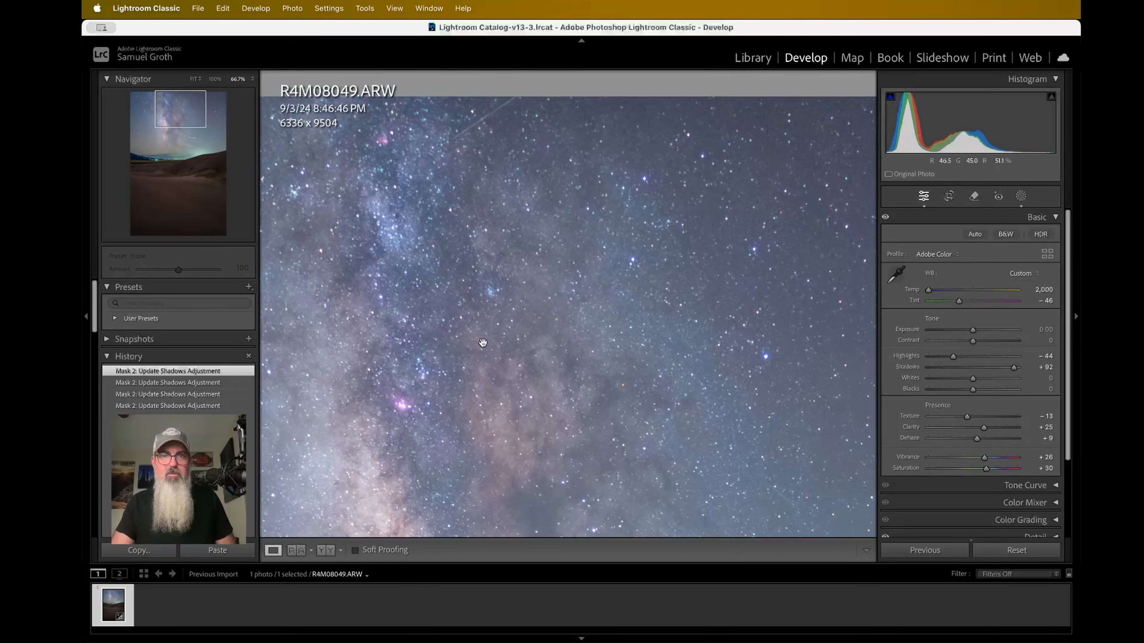
scroll(598, 209, "right", 10)
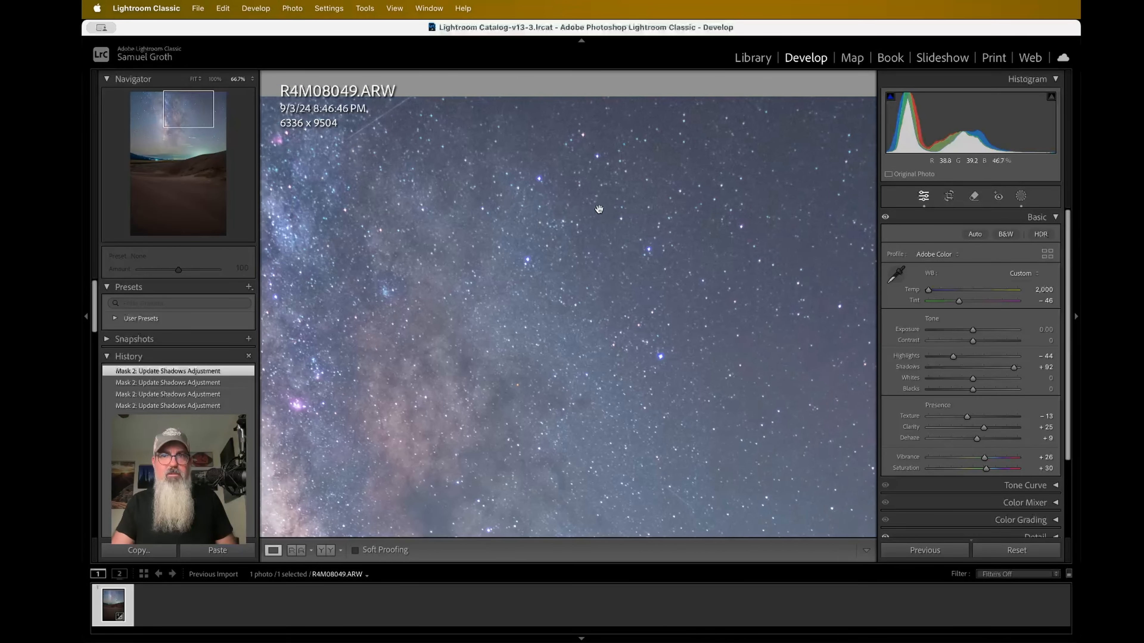
scroll(599, 209, "down", 10)
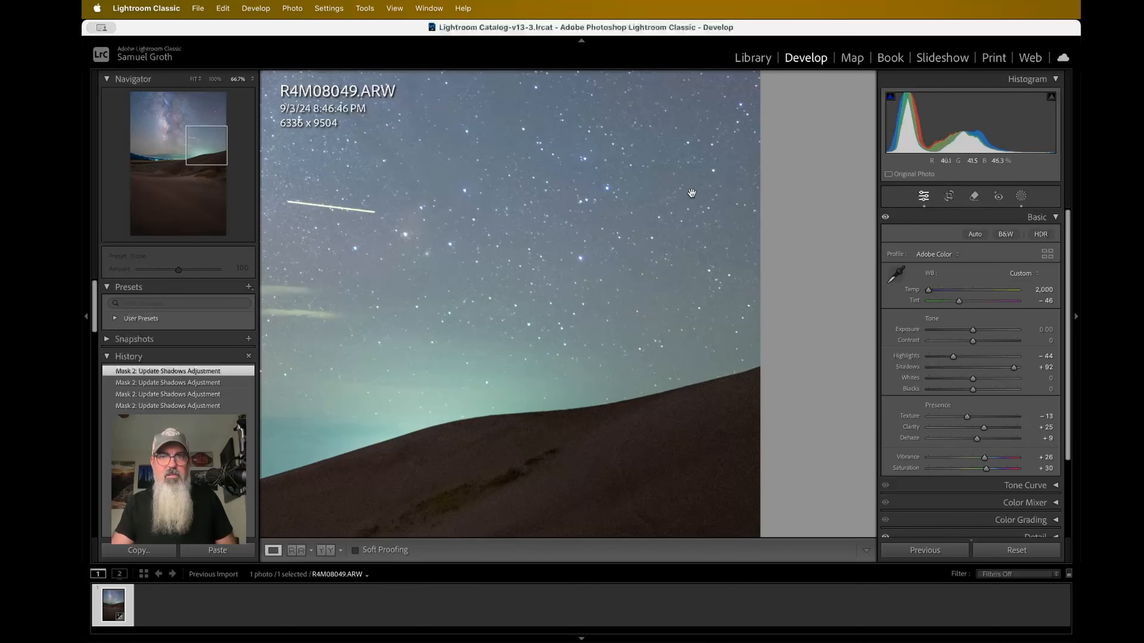
scroll(512, 269, "left", 5)
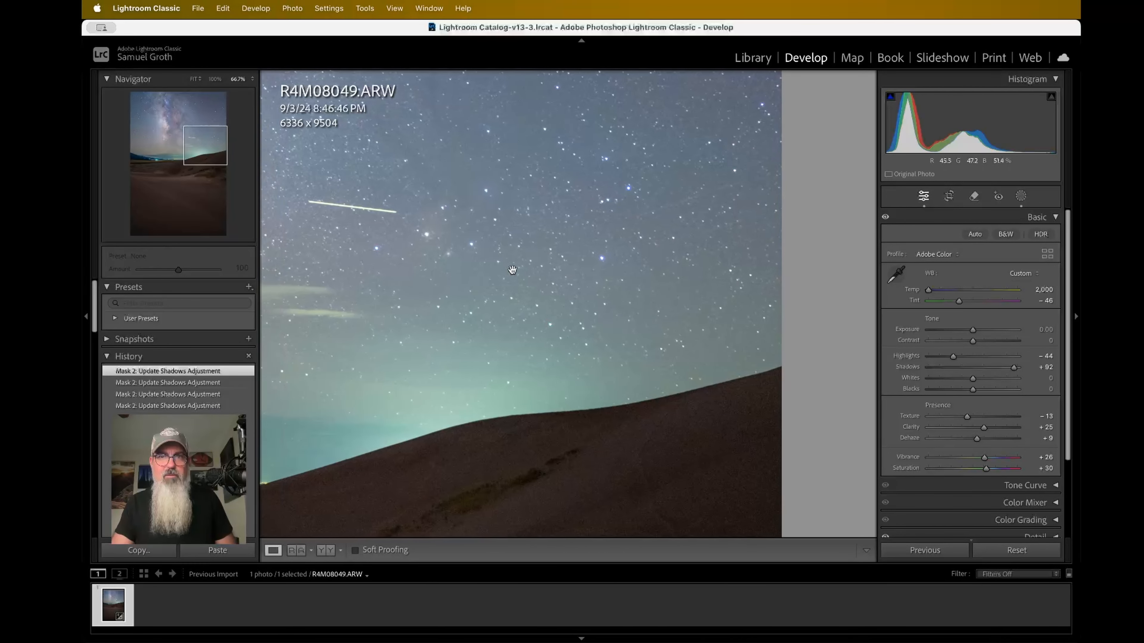
scroll(513, 270, "right", 1)
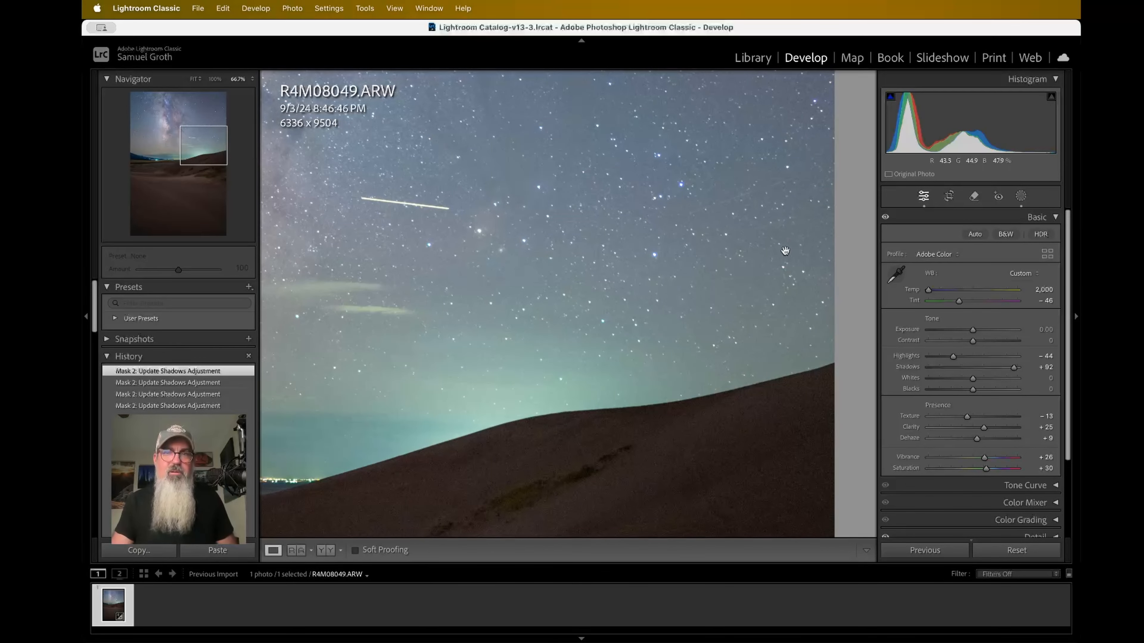
scroll(722, 247, "left", 15)
scroll(722, 247, "up", 10)
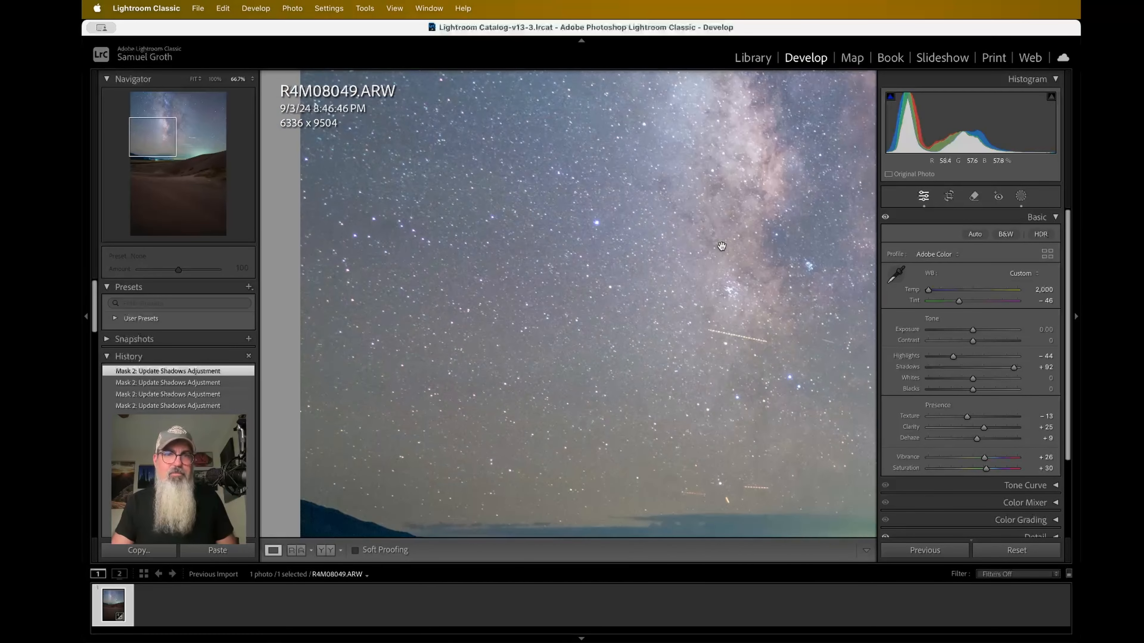
scroll(722, 247, "down", 8)
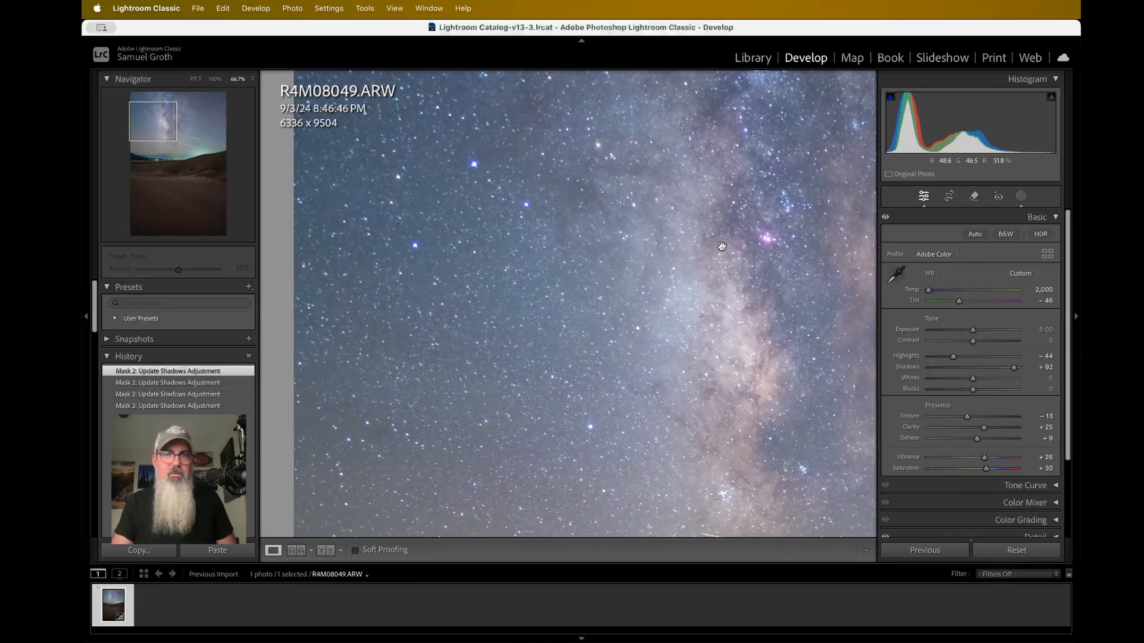
scroll(722, 247, "down", 8)
scroll(721, 247, "right", 4)
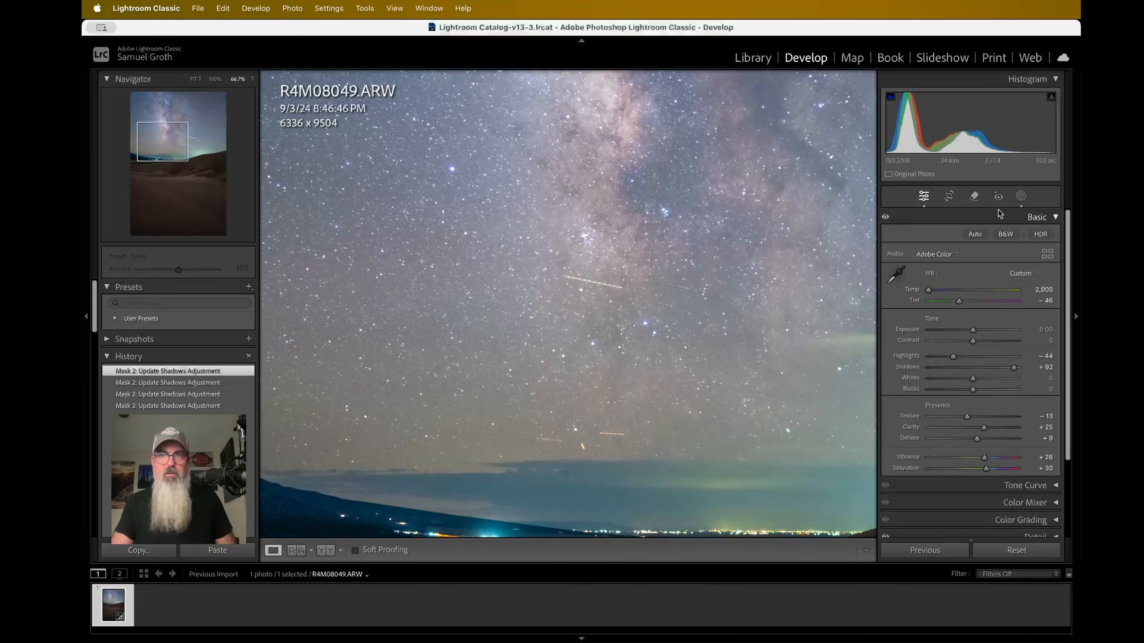
Step: Open the Remove tool and go through its feature introduction to the end
left_click(973, 198)
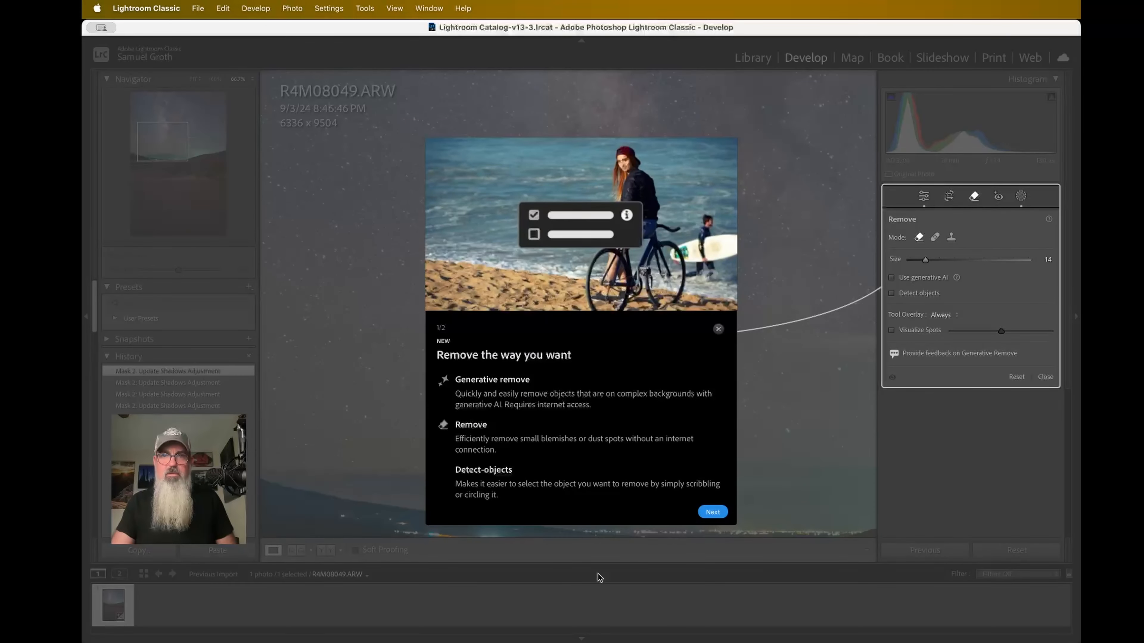
left_click(720, 513)
left_click(712, 513)
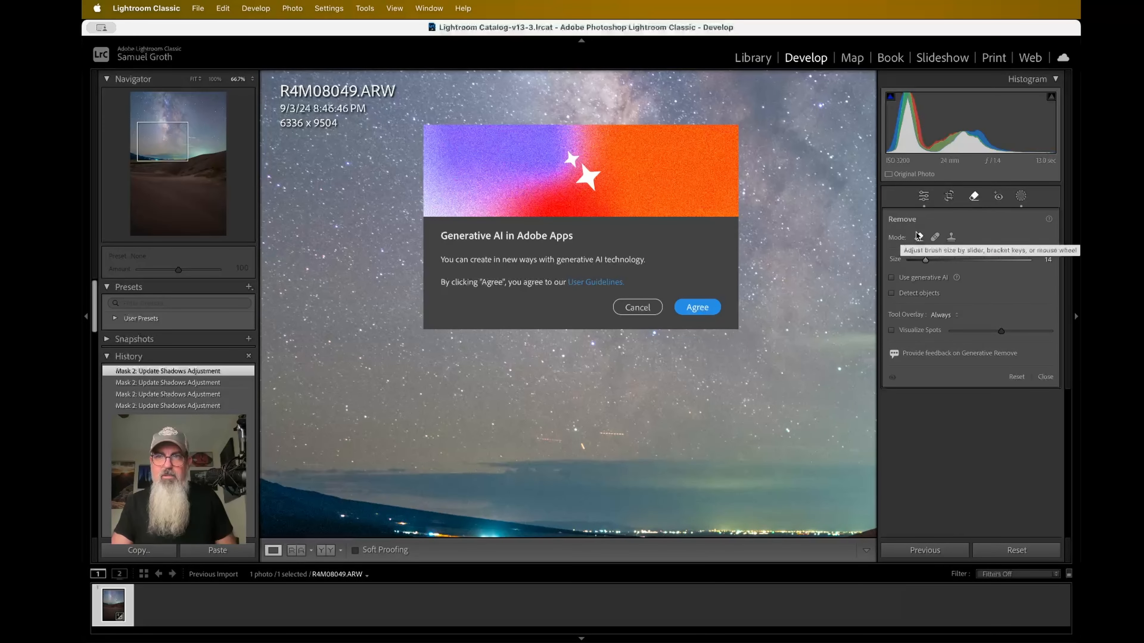
Step: Agree to the generative AI terms, remove the dashed trail below the Milky Way core using generative AI at brush size 9, and leave the tool
left_click(696, 307)
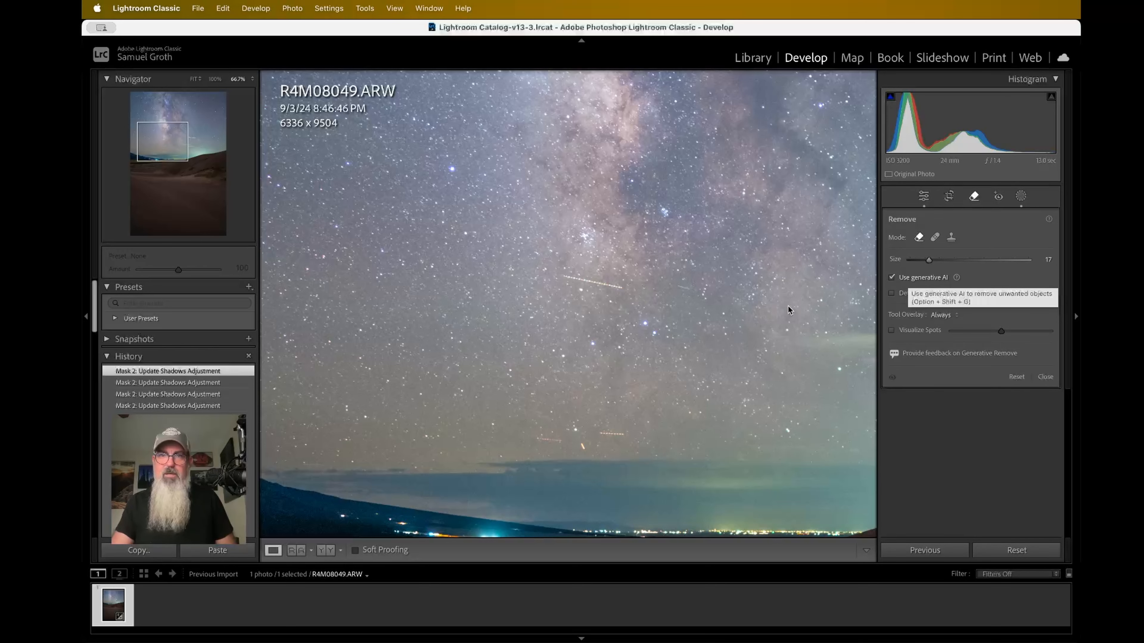
key("super+equal")
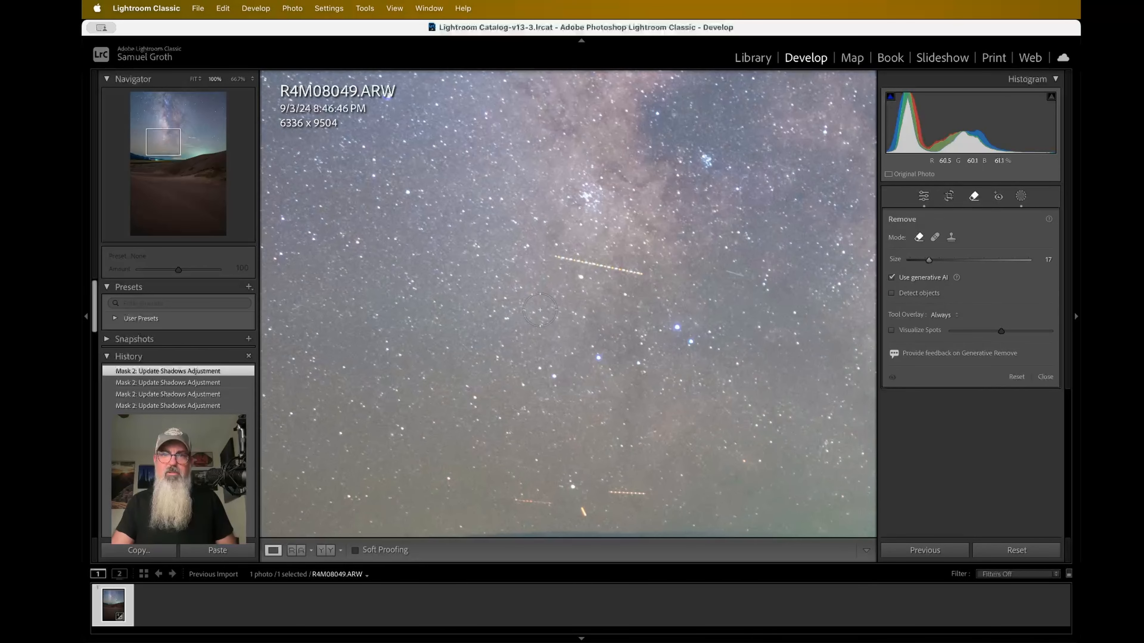
key("super+equal")
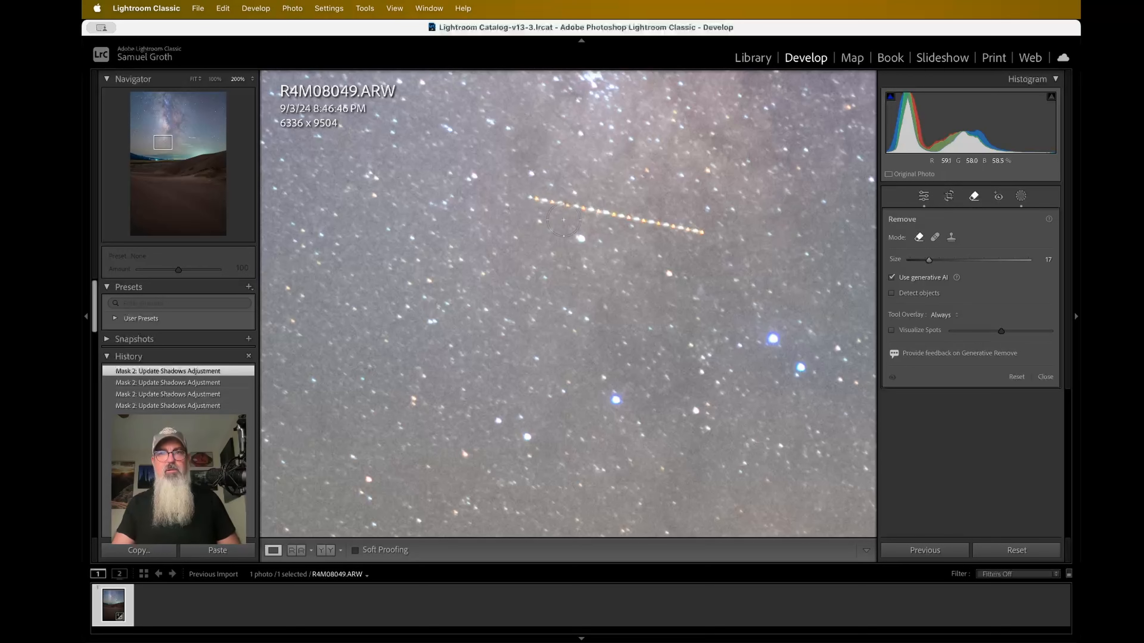
scroll(528, 197, "down", 5)
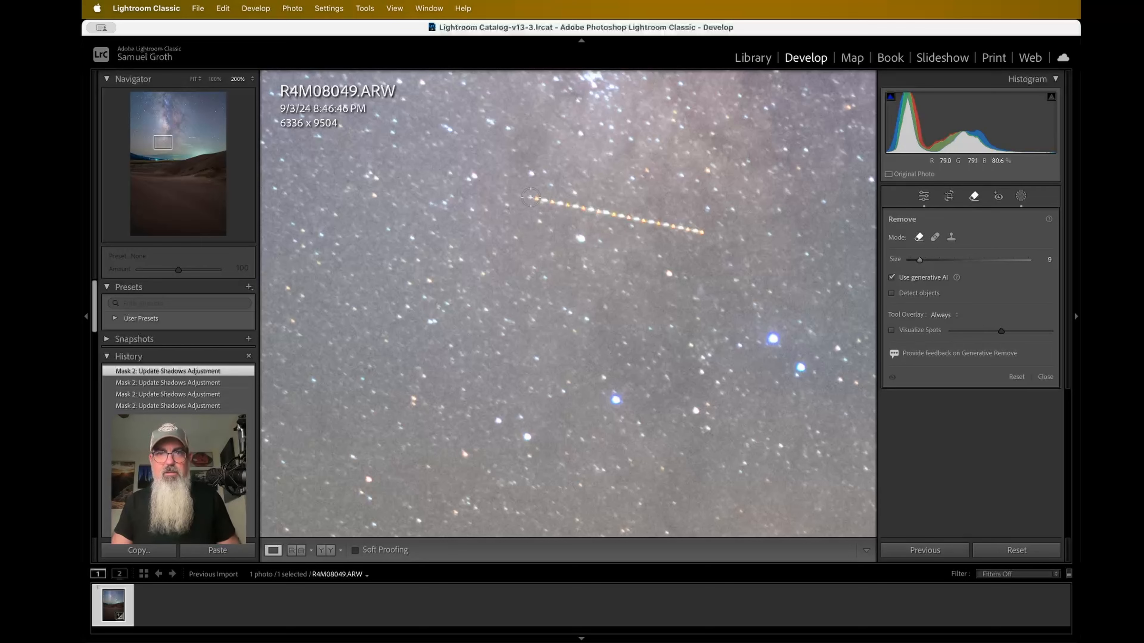
left_click(531, 197)
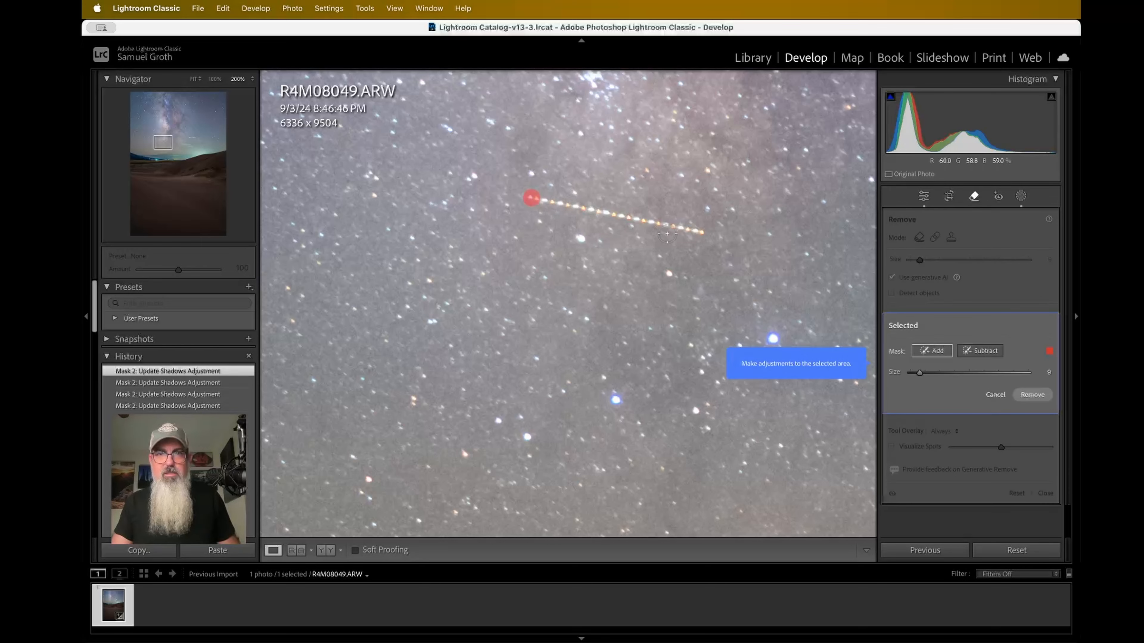
left_click(701, 233, "shift")
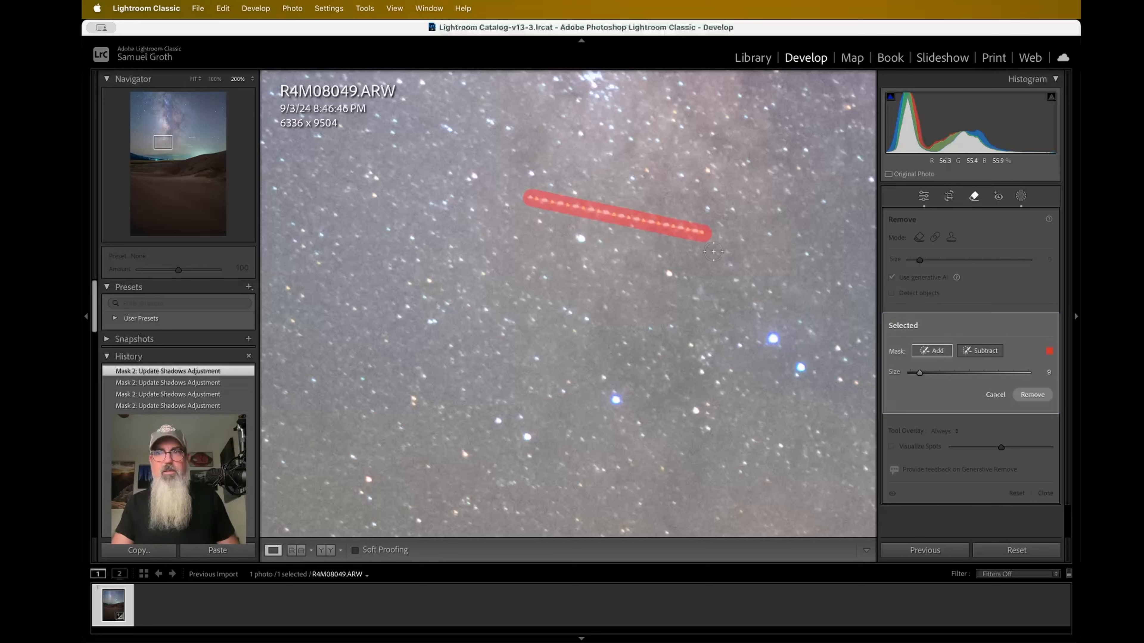
left_click(1033, 396)
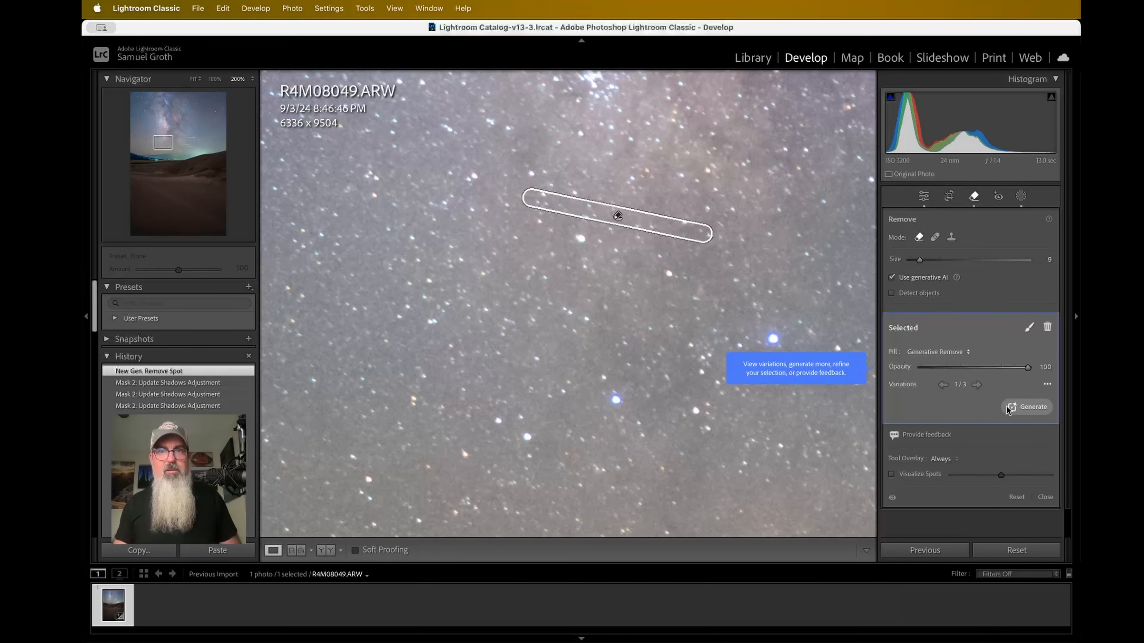
left_click(926, 199)
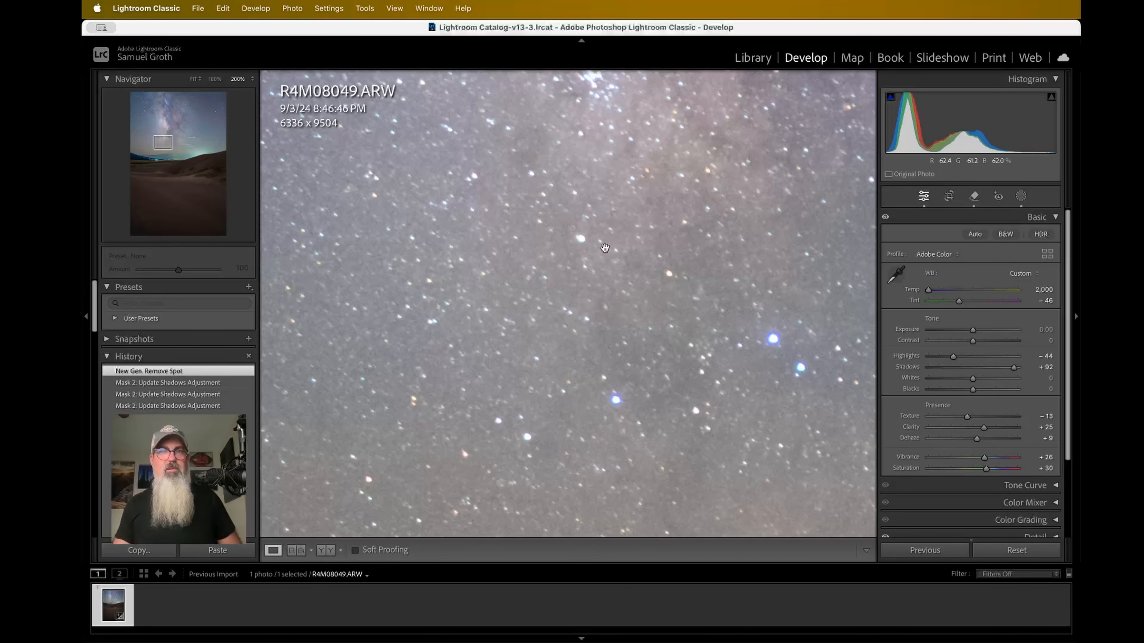
Step: Examine the retouched sky below the Milky Way core at zoom levels from 33.3% to 200% for leftover traces
scroll(579, 231, "down", 2)
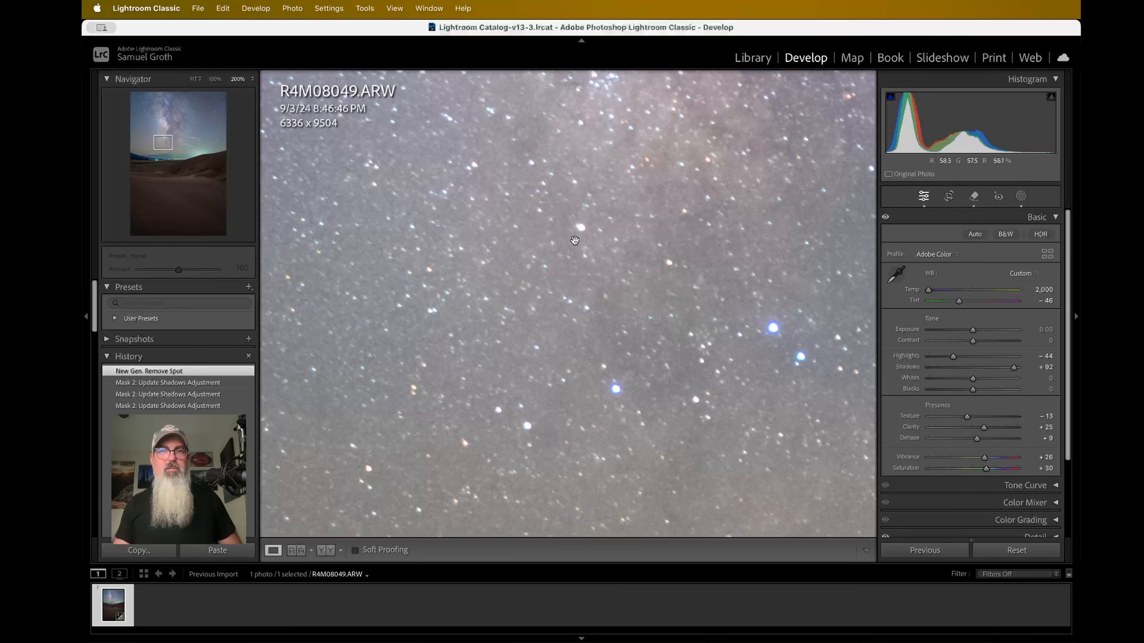
scroll(575, 240, "right", 3)
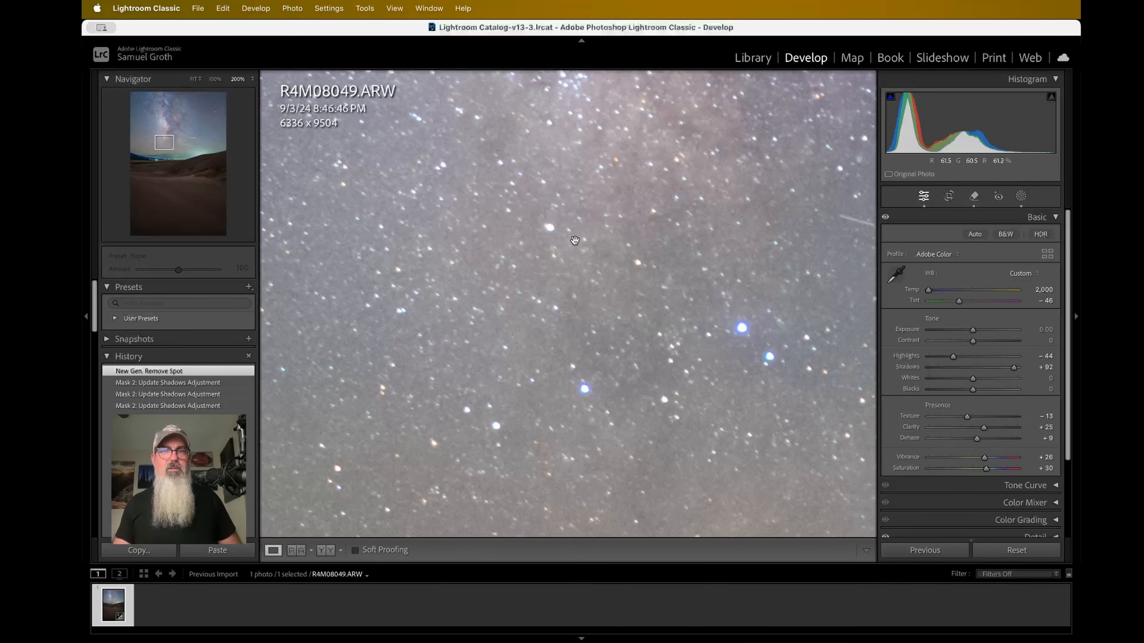
key("super+minus")
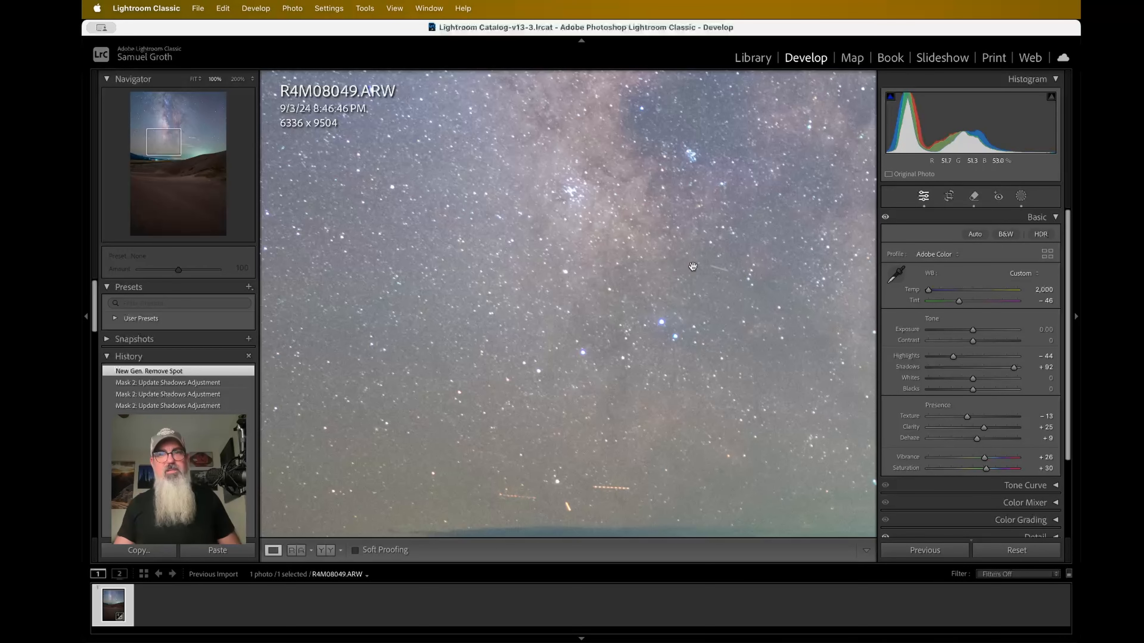
key("super+minus")
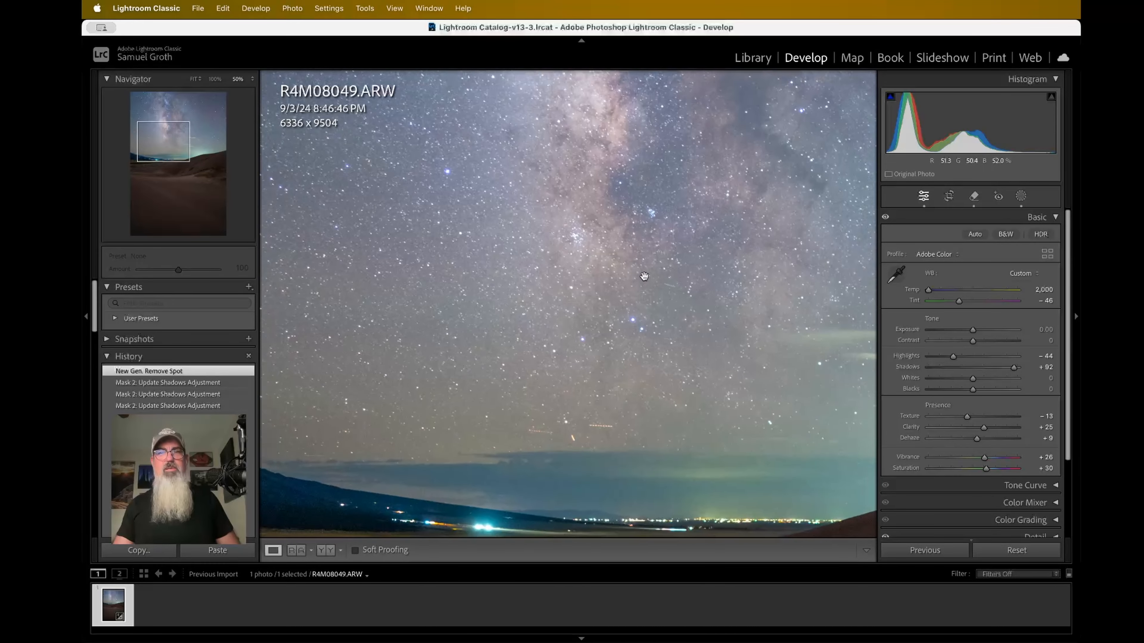
key("super+minus")
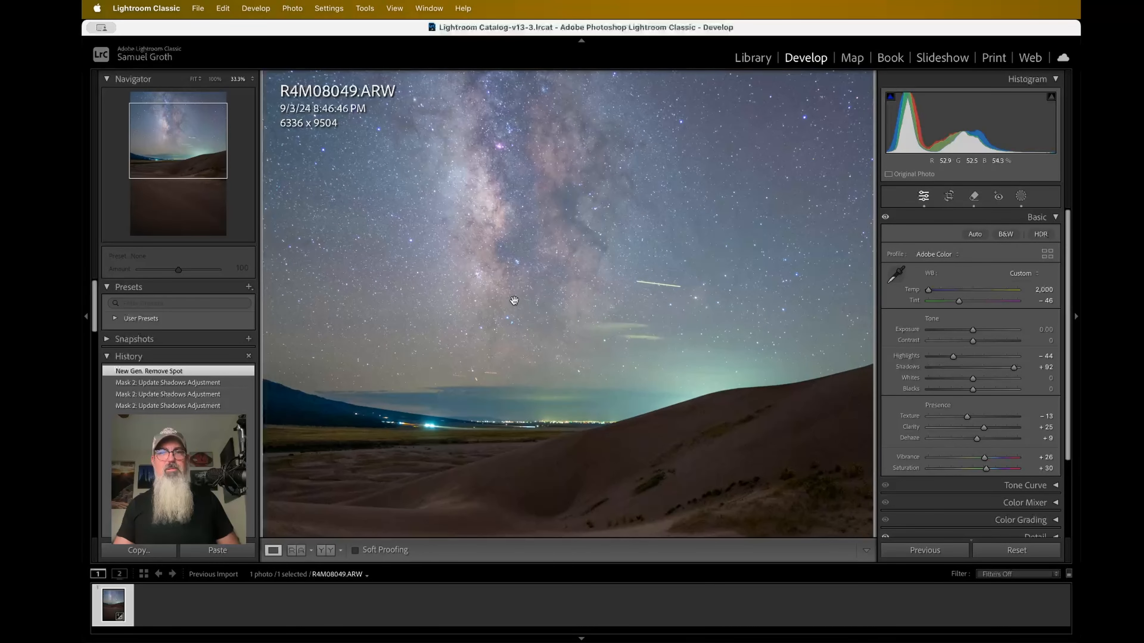
key("super+equal")
key("super+equal")
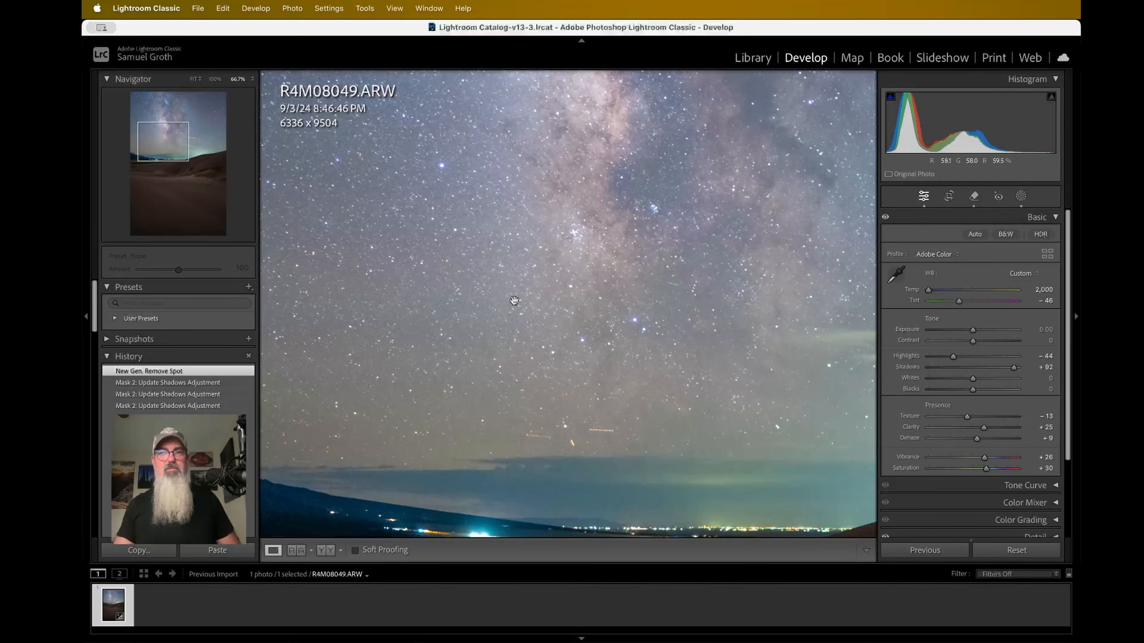
scroll(514, 301, "right", 1)
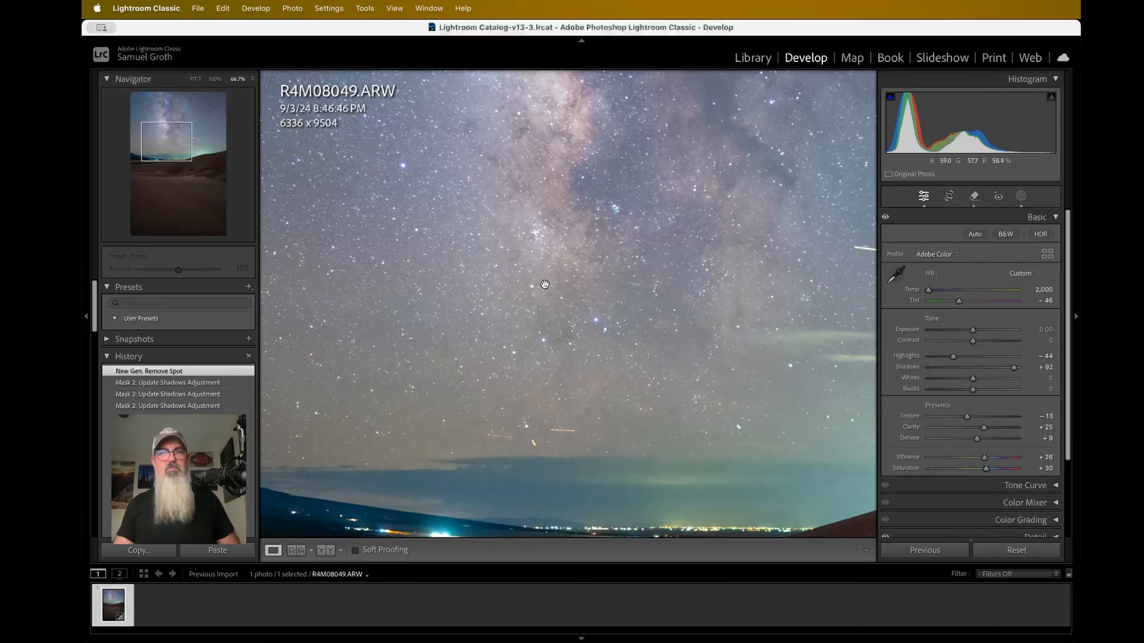
key("super+equal")
key("super+equal")
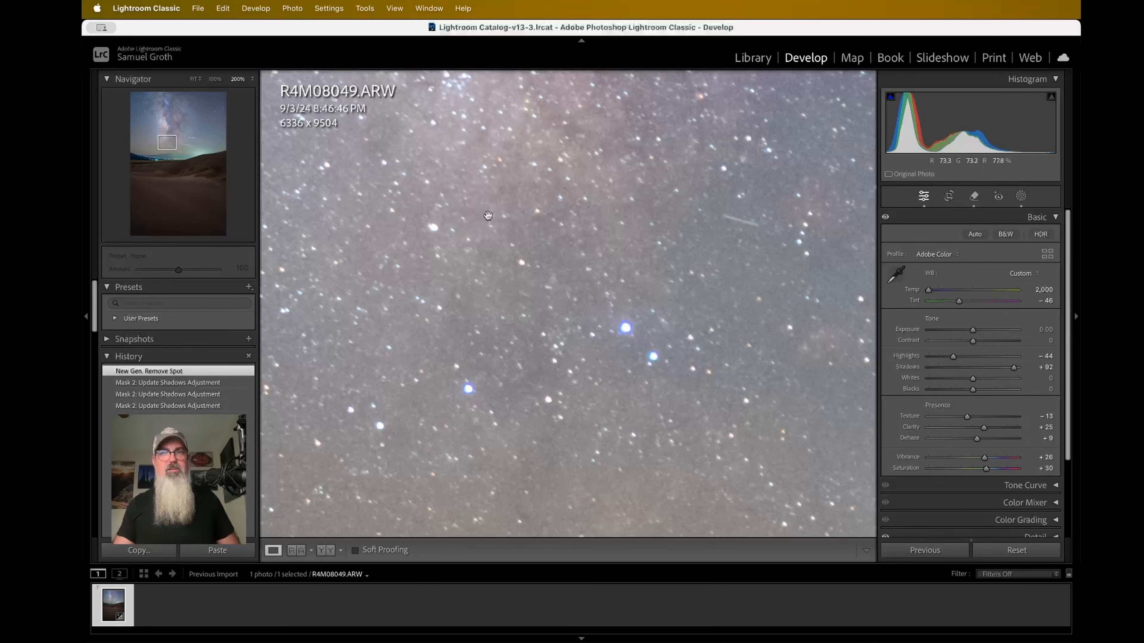
Step: Inspect the wider sky and the bright straight streak to the right of the Milky Way at zoom levels from 33.3% to 100%
key("super+minus")
key("super+minus")
key("super+minus")
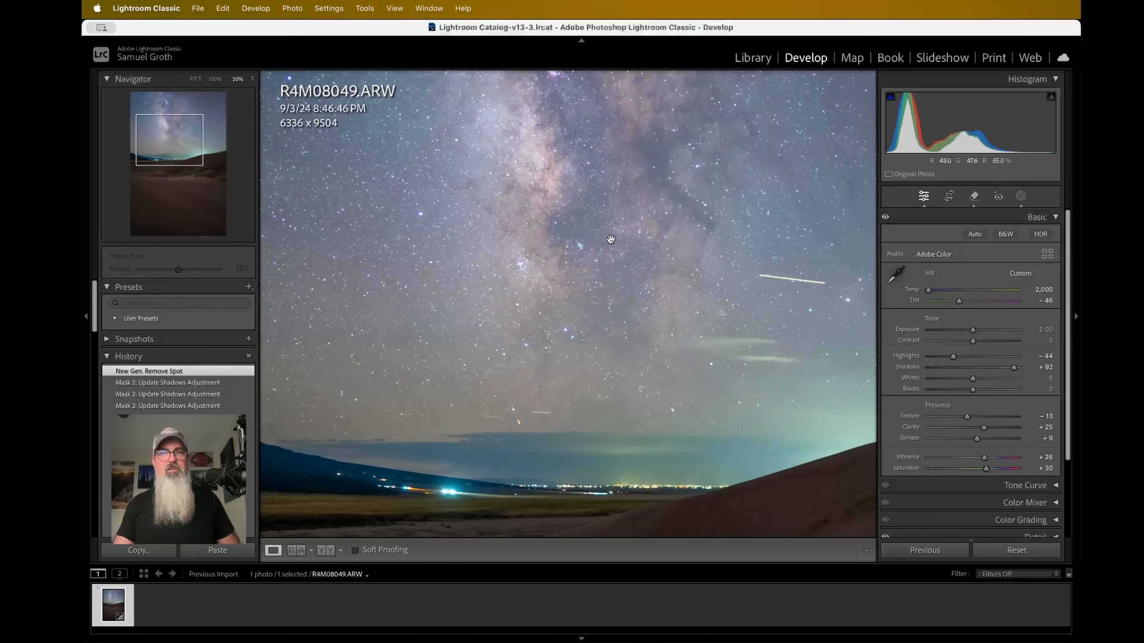
scroll(610, 240, "up", 2)
scroll(611, 239, "right", 3)
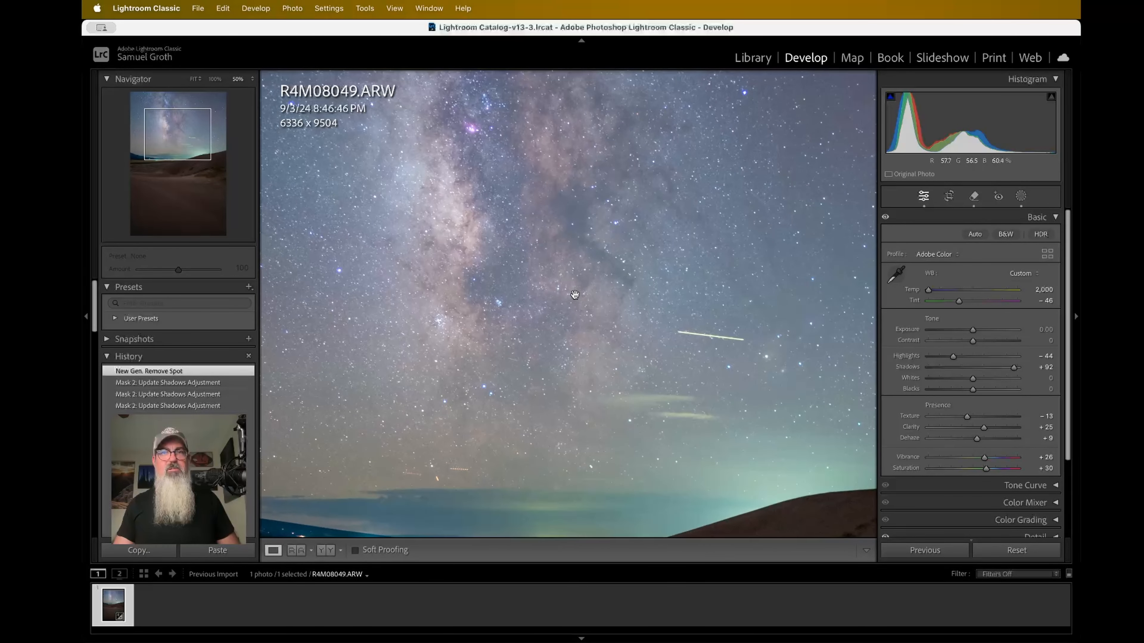
scroll(575, 294, "up", 2)
scroll(466, 162, "up", 1)
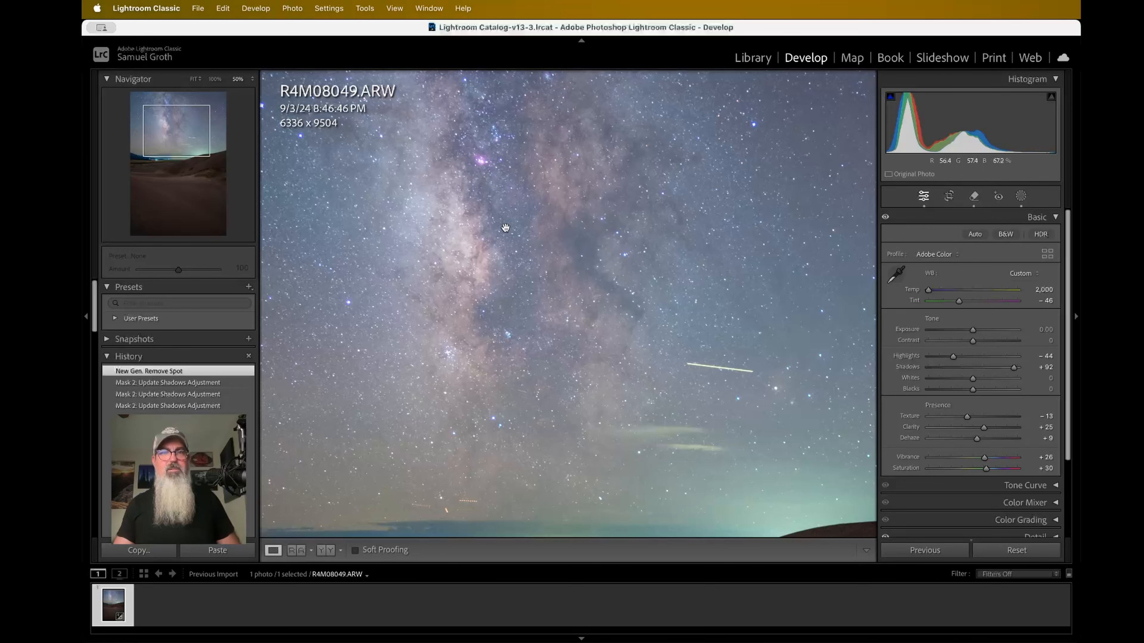
scroll(456, 280, "left", 1)
key("super+minus")
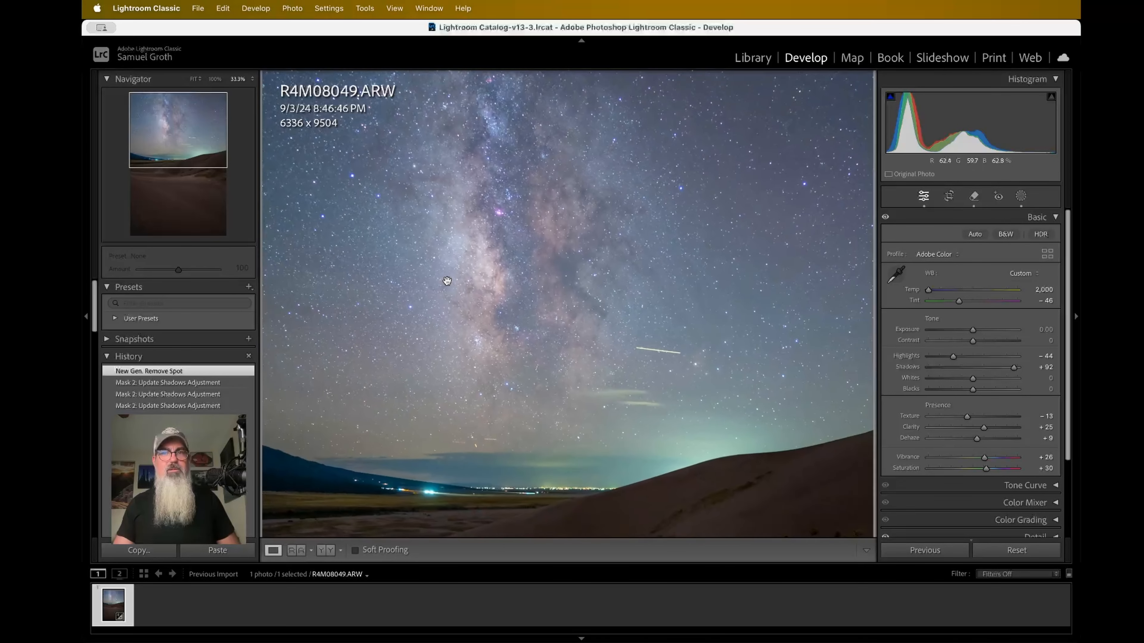
key("super+equal")
key("super+equal")
key("super+equal")
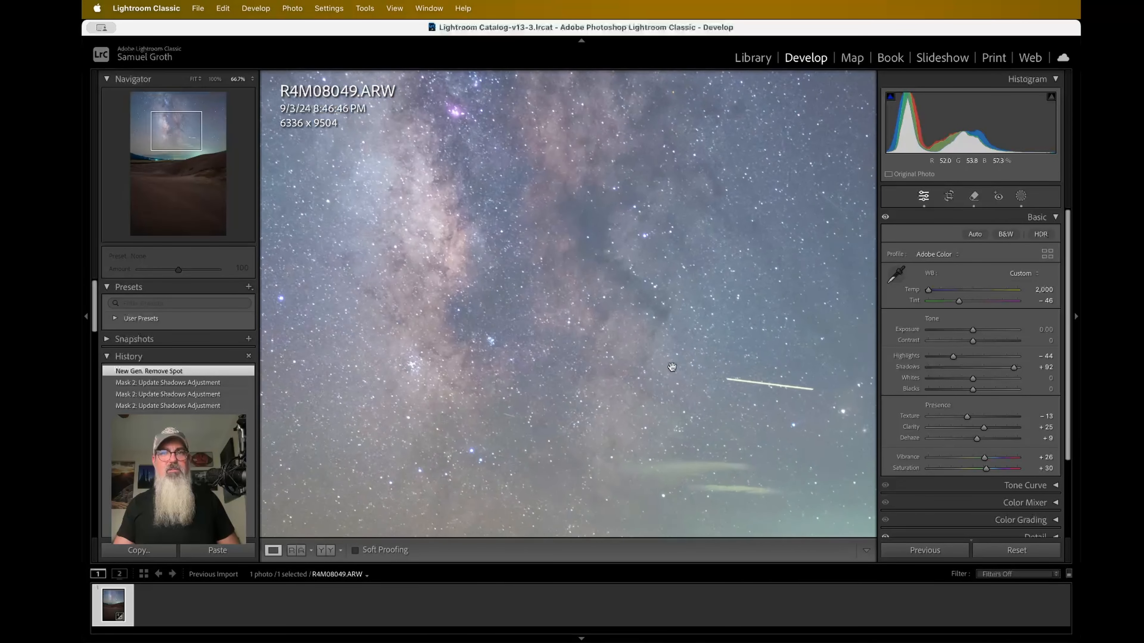
scroll(684, 374, "right", 5)
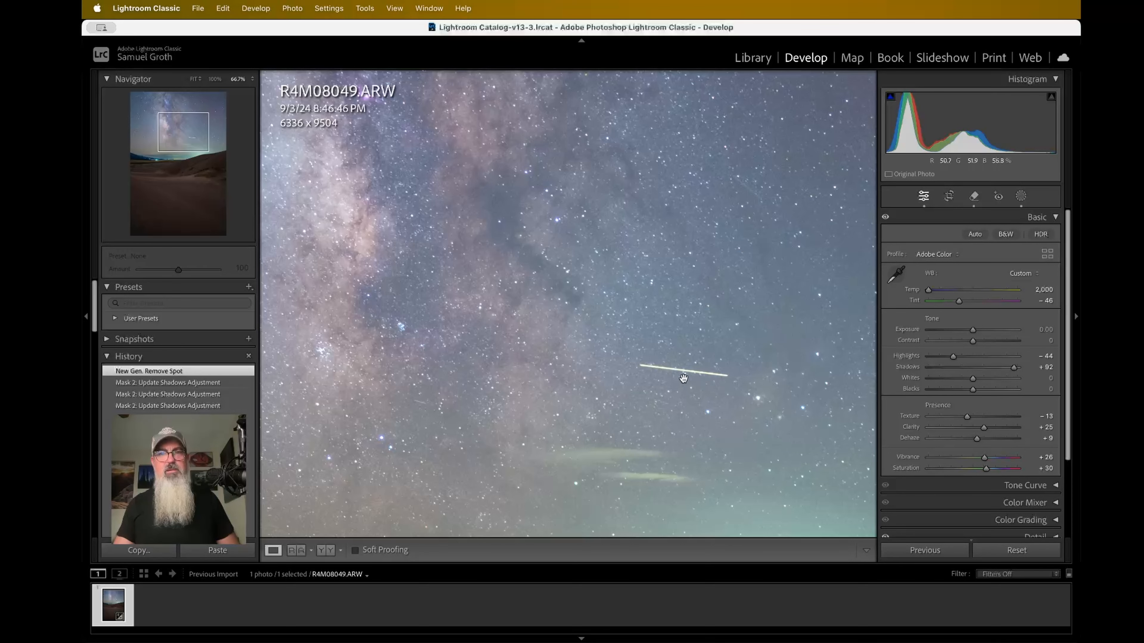
left_click_drag(682, 378, 626, 390)
key("super+minus")
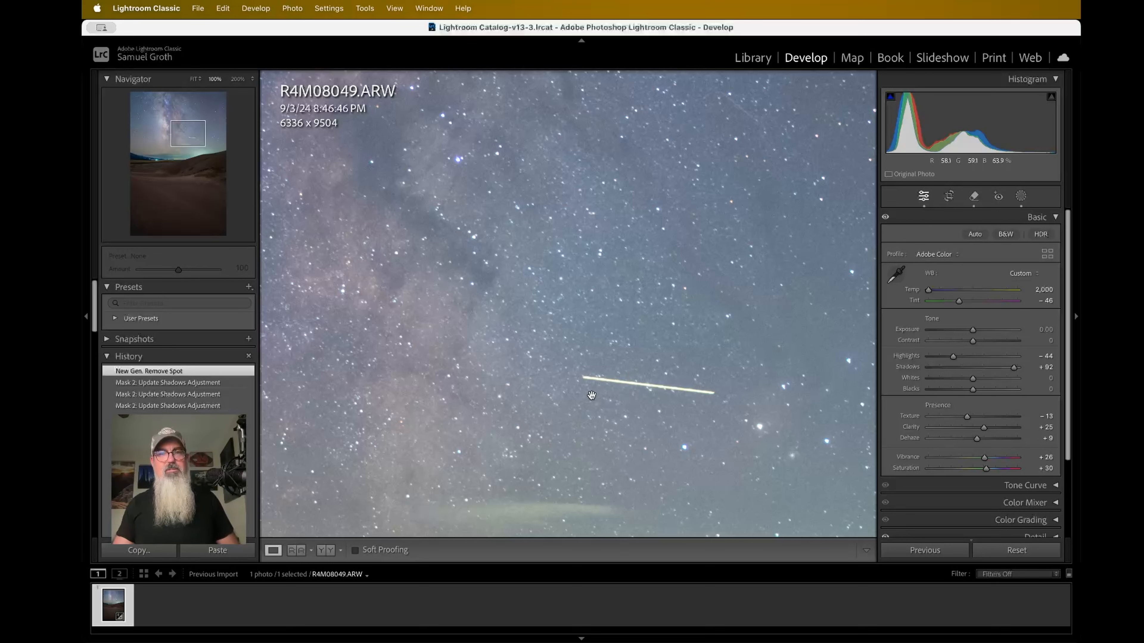
key("super+minus")
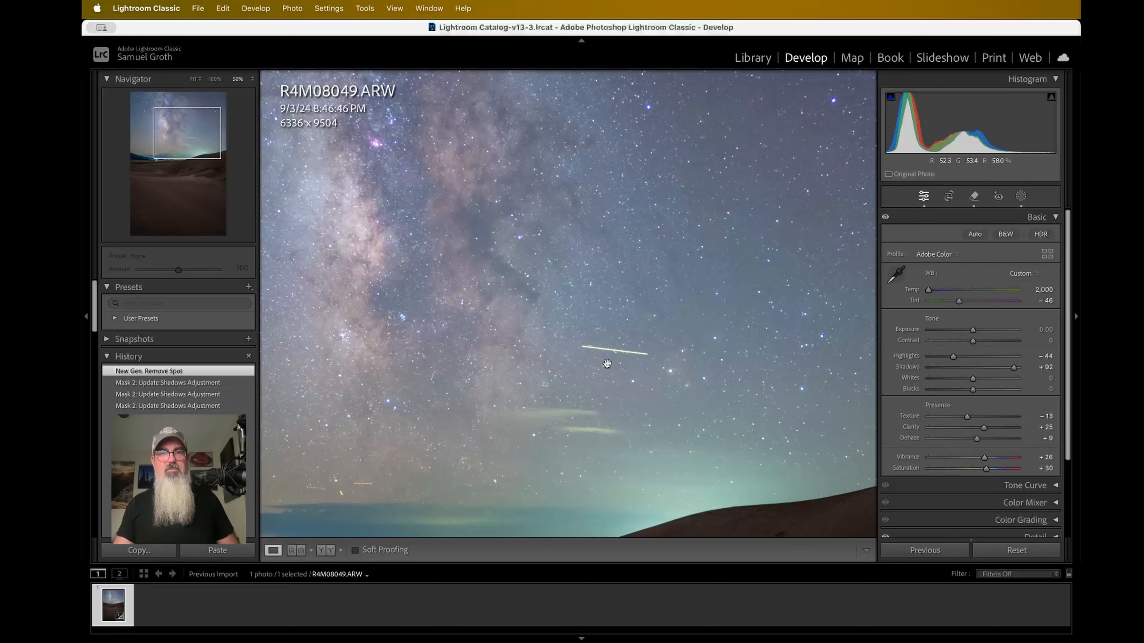
Step: Heal the bright straight streak to the right of the Milky Way with the Remove tool's Heal mode at size 9, then leave the tool
left_click(581, 352)
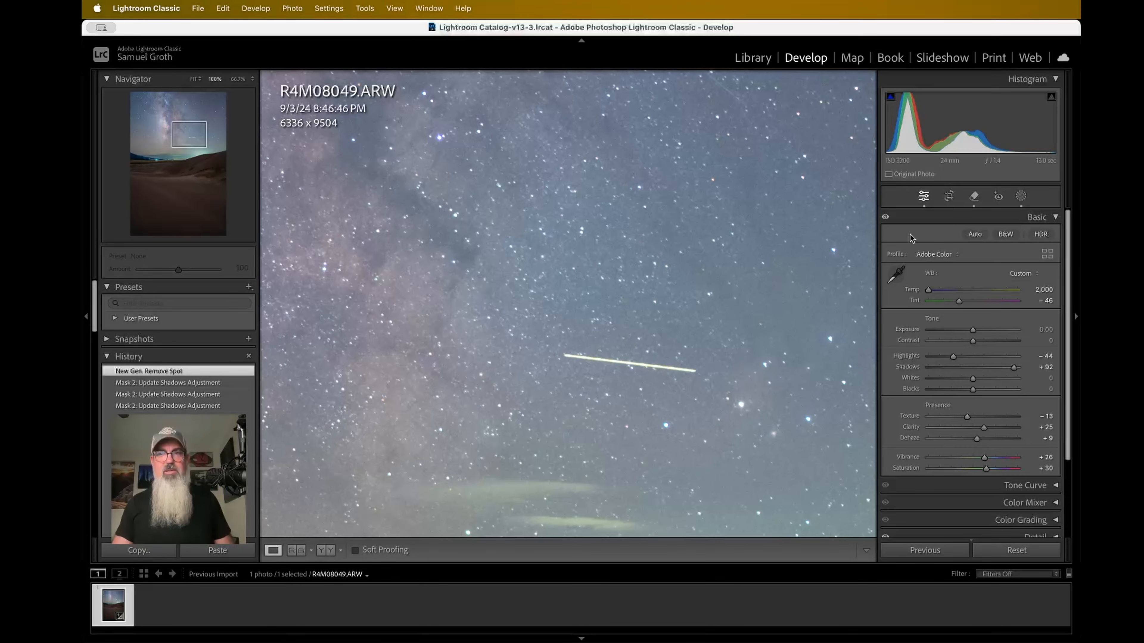
left_click(974, 197)
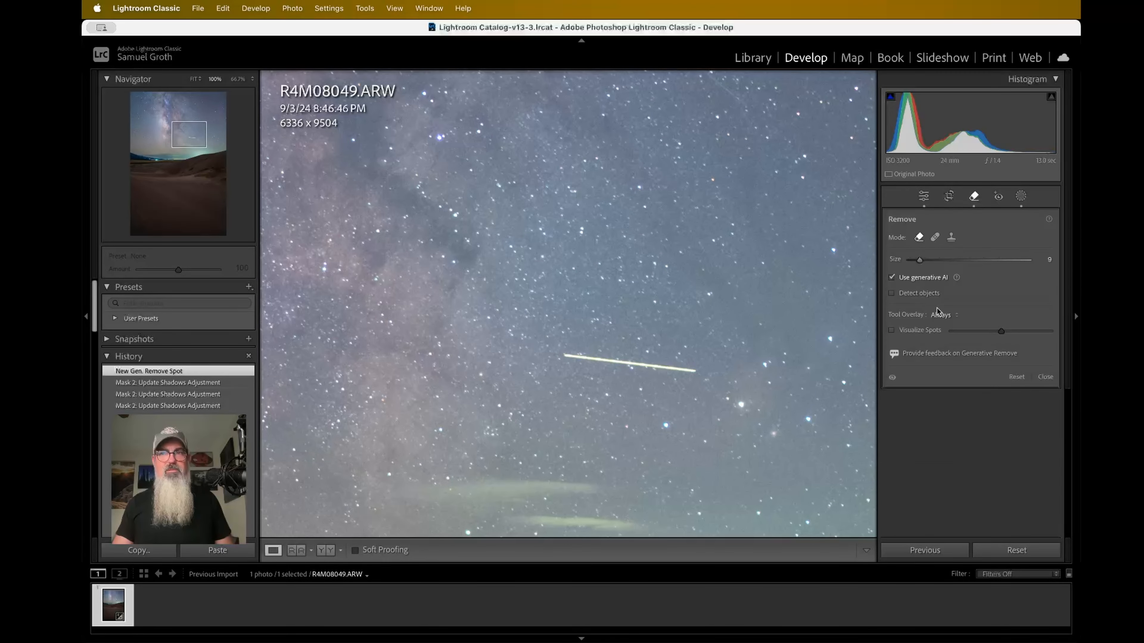
left_click(936, 238)
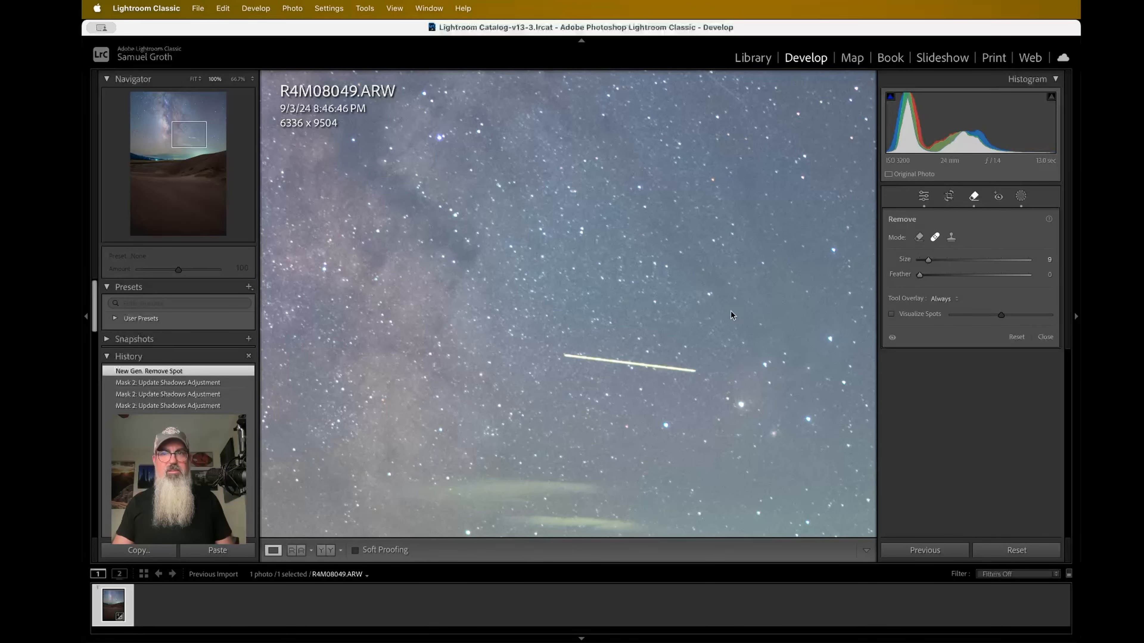
left_click(565, 356)
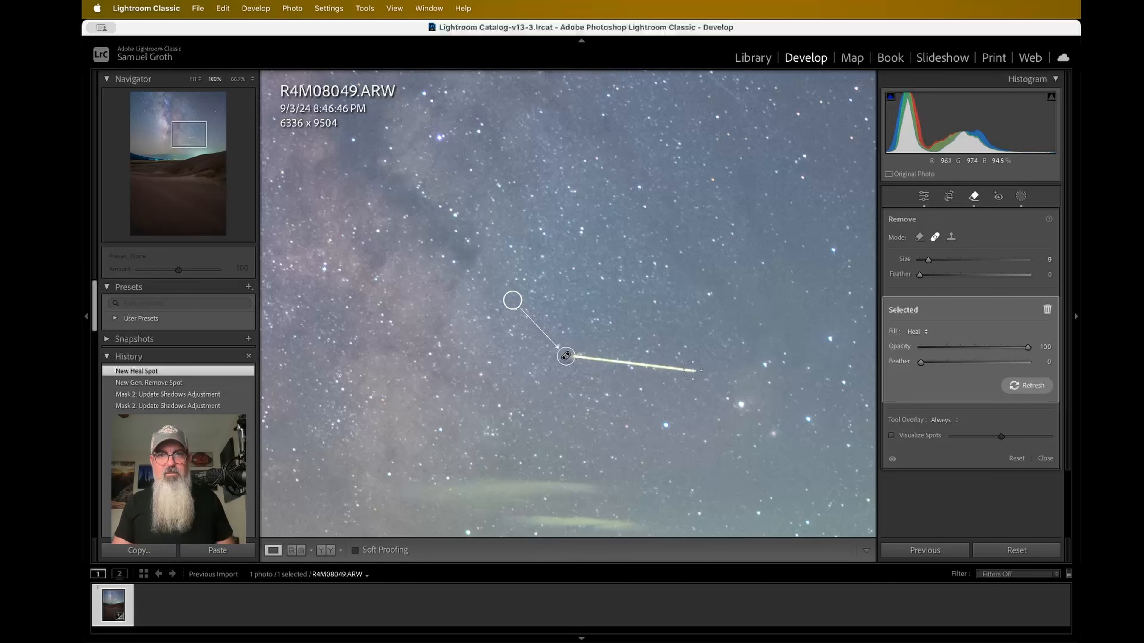
left_click(629, 363)
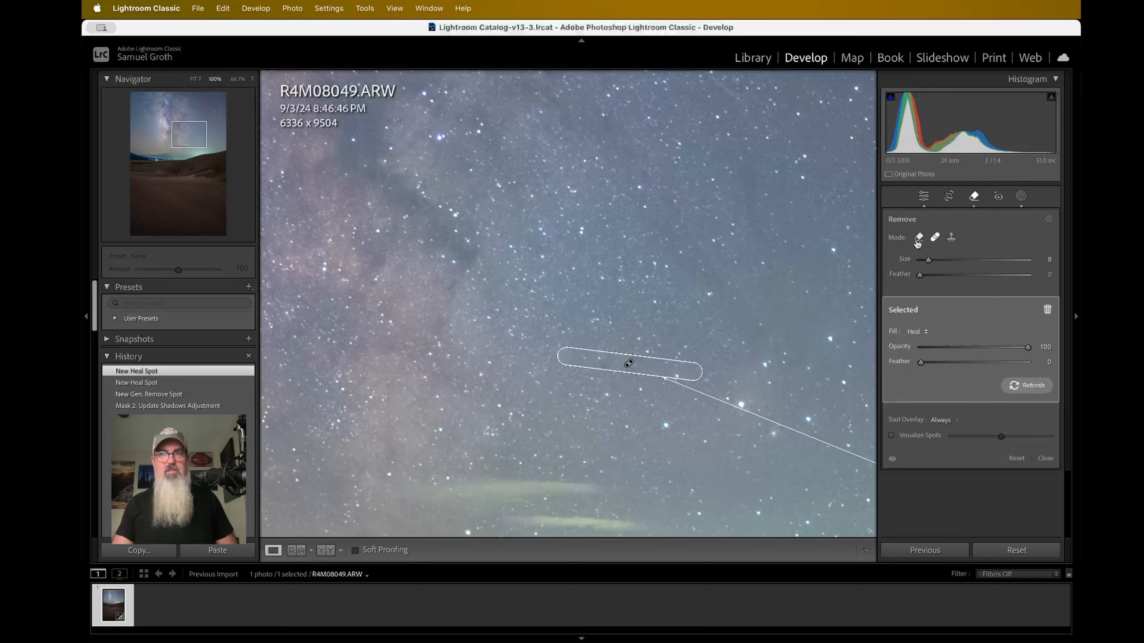
scroll(678, 363, "up", 2)
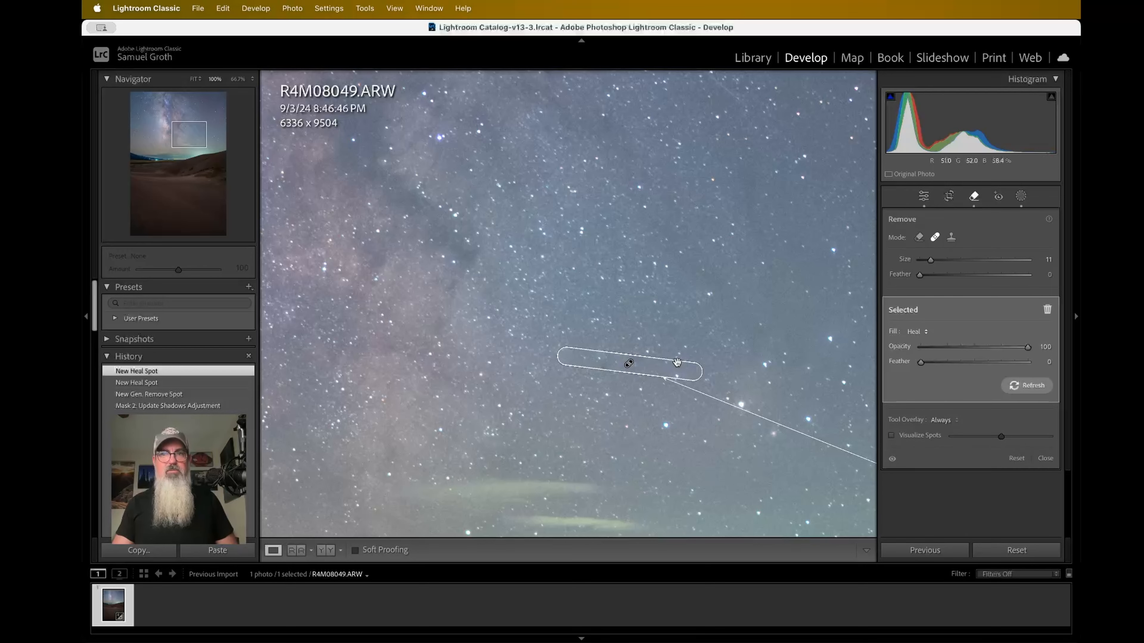
key("super+minus")
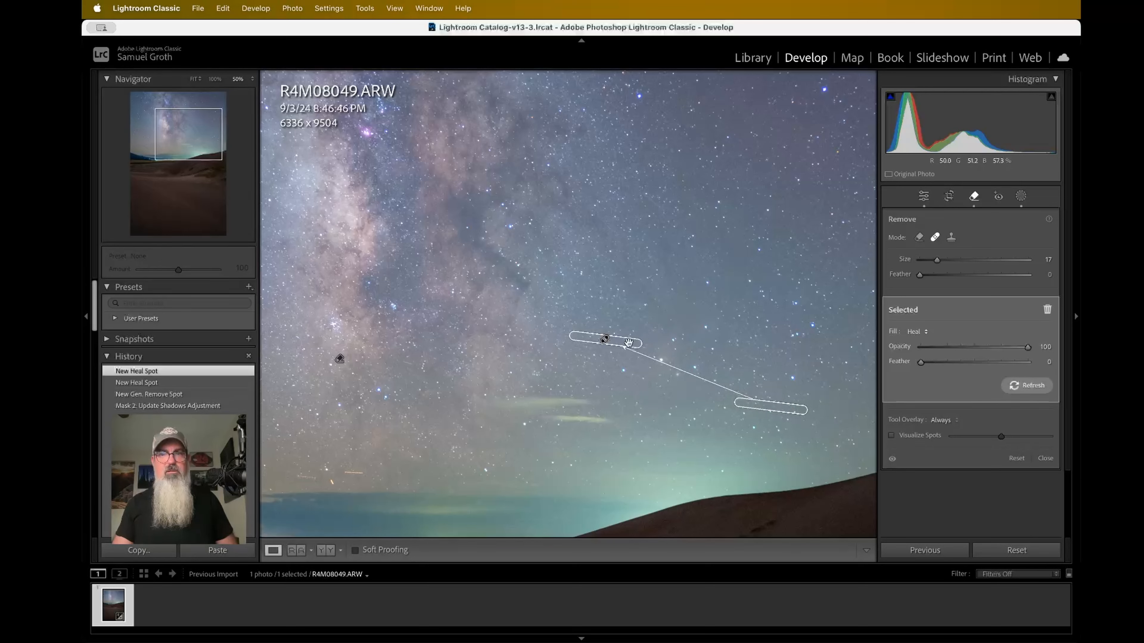
left_click(924, 197)
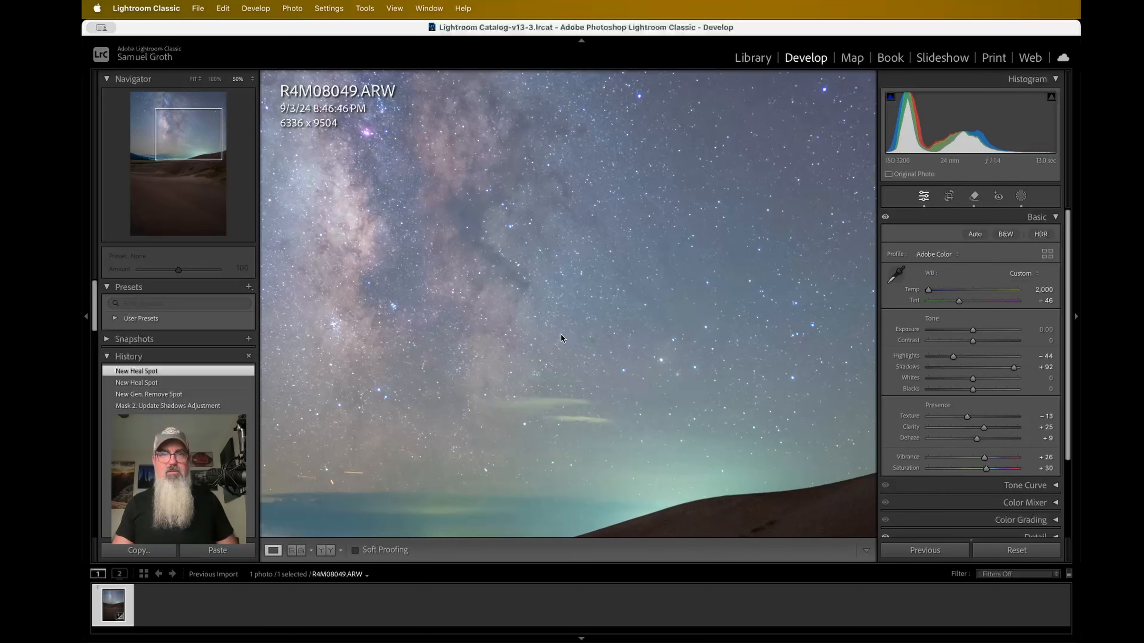
Step: Check the healed streak area at up to 300% zoom for artifacts in the star pattern
key("super+equal")
key("super+equal")
key("super+equal")
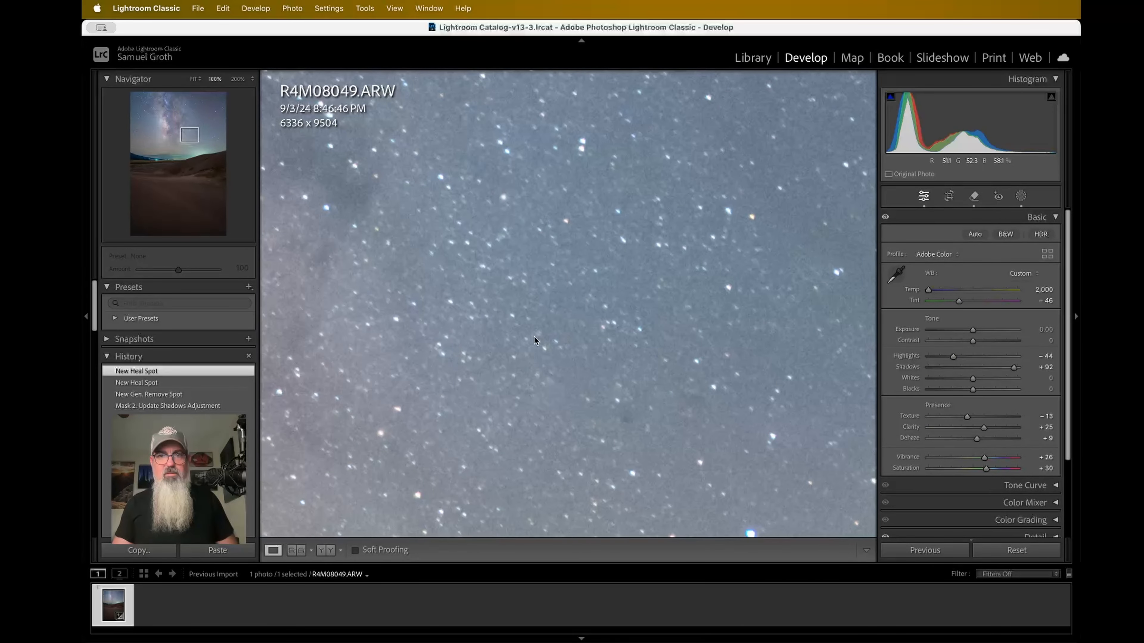
key("super+equal")
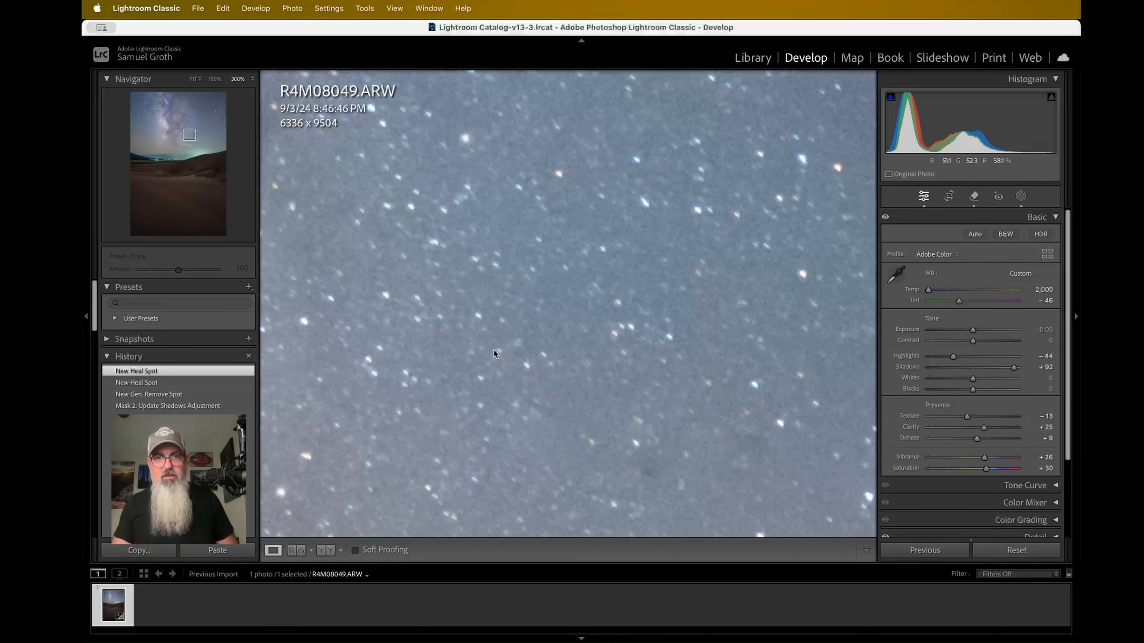
key("super+minus")
key("super+minus")
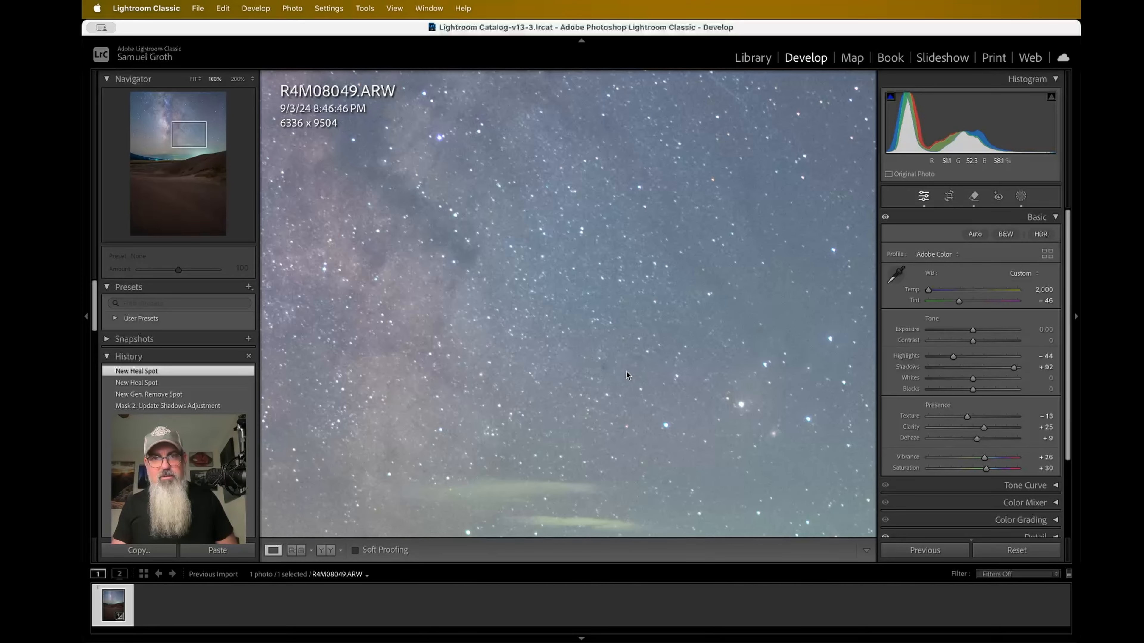
Step: Delete the heal spot covering the bright straight streak to the right of the Milky Way
key("super+equal")
key("super+equal")
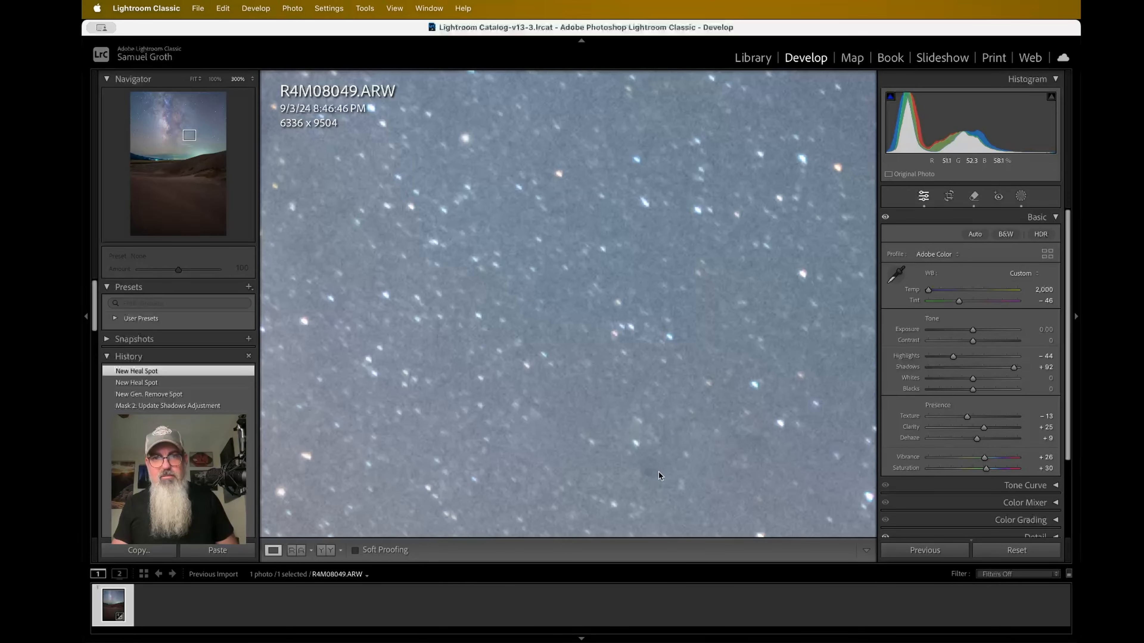
key("super+minus")
key("super+minus")
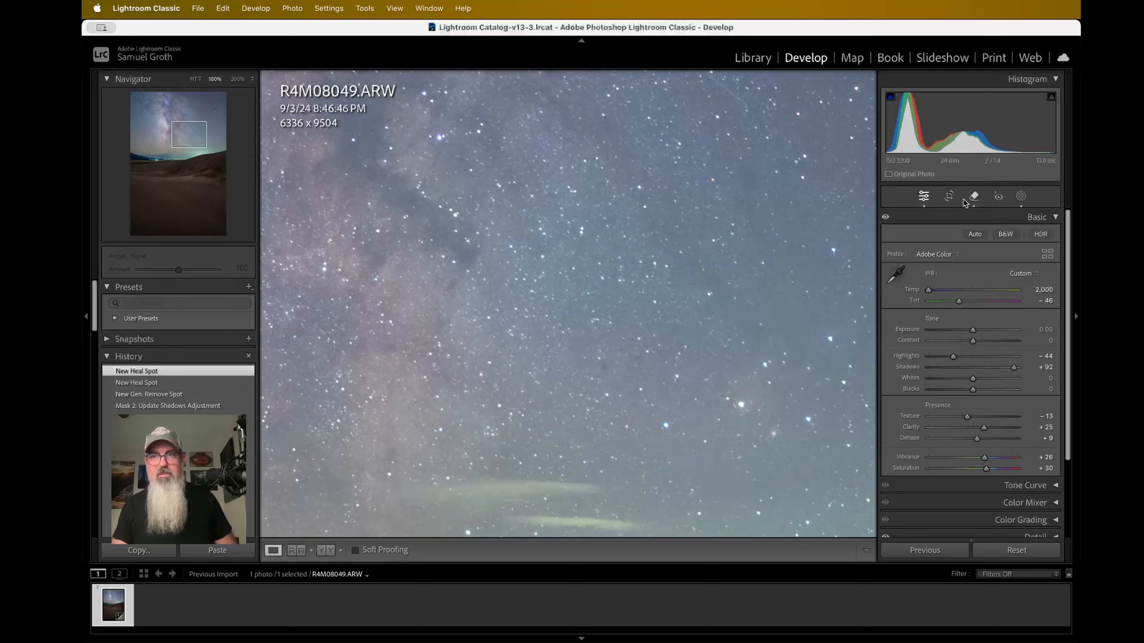
left_click(973, 196)
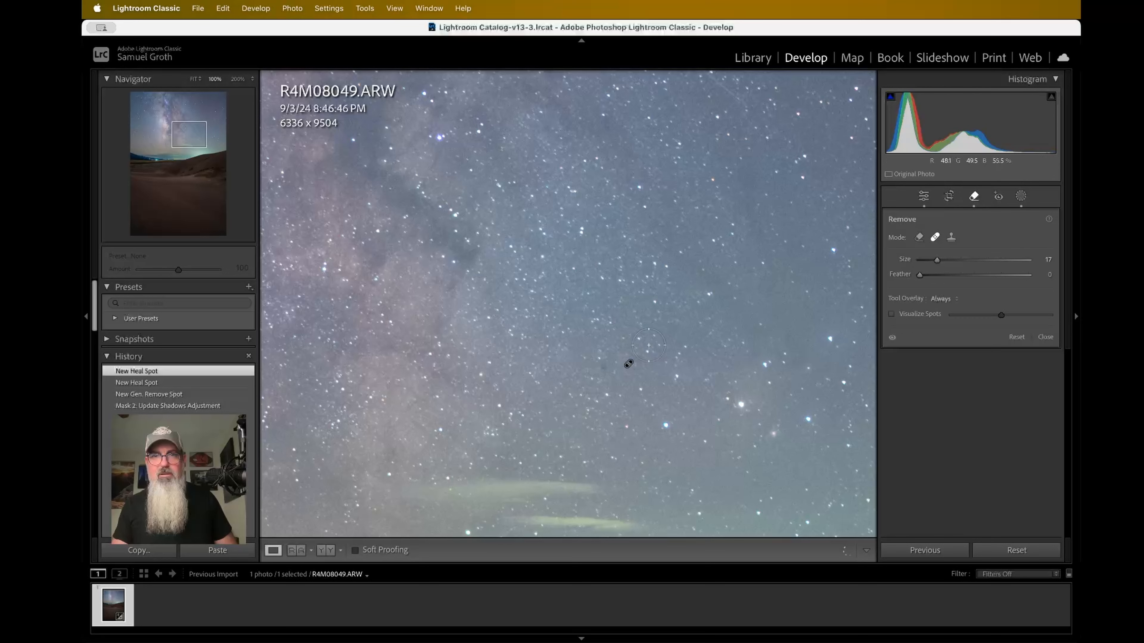
left_click(628, 368)
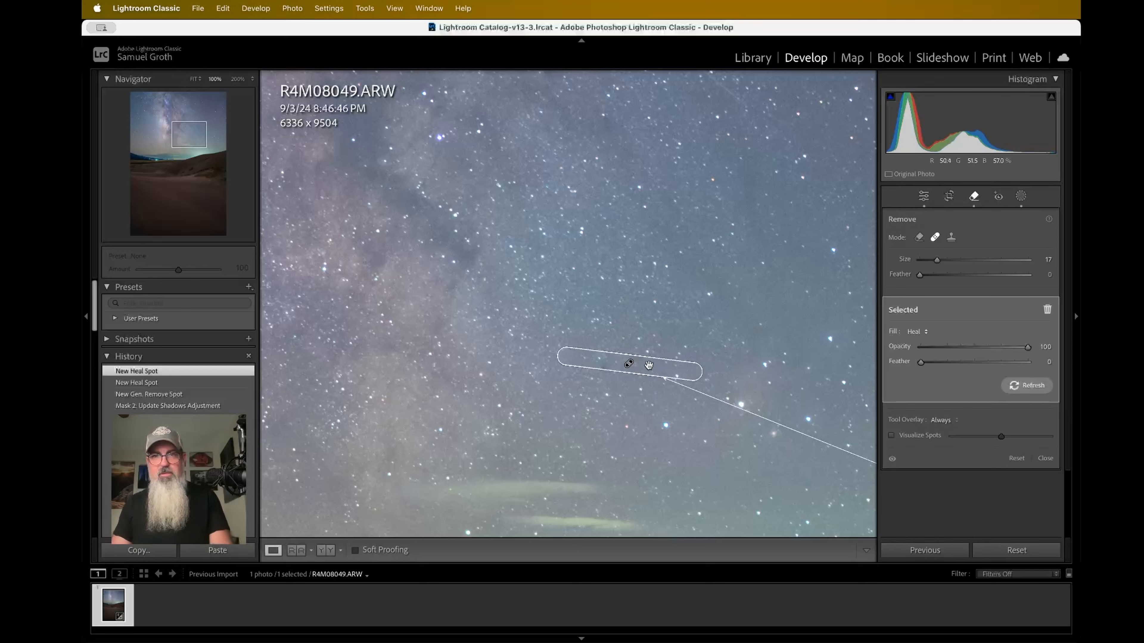
key("BackSpace")
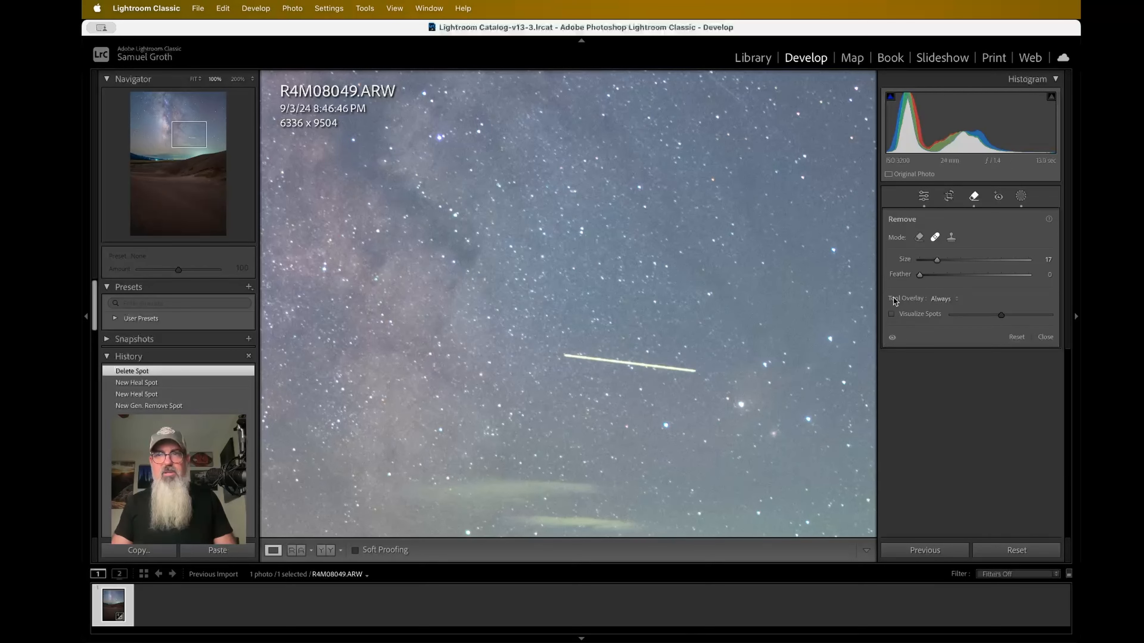
Step: Cover the bright streak with the Remove tool's Clone mode at size 12 and feather 0, then leave the tool
left_click(951, 238)
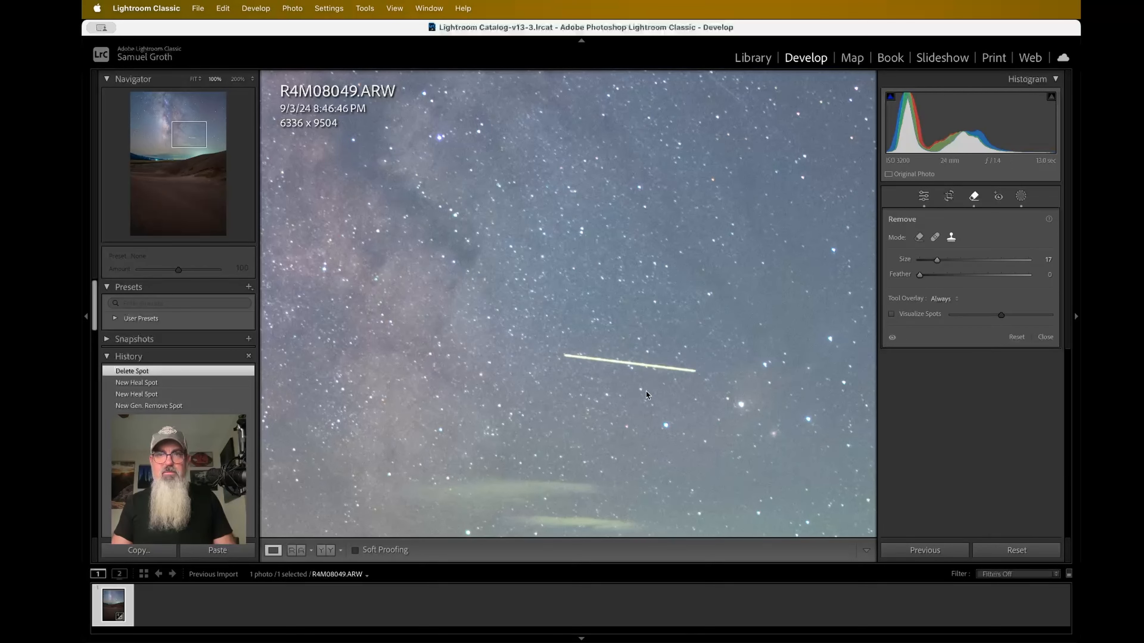
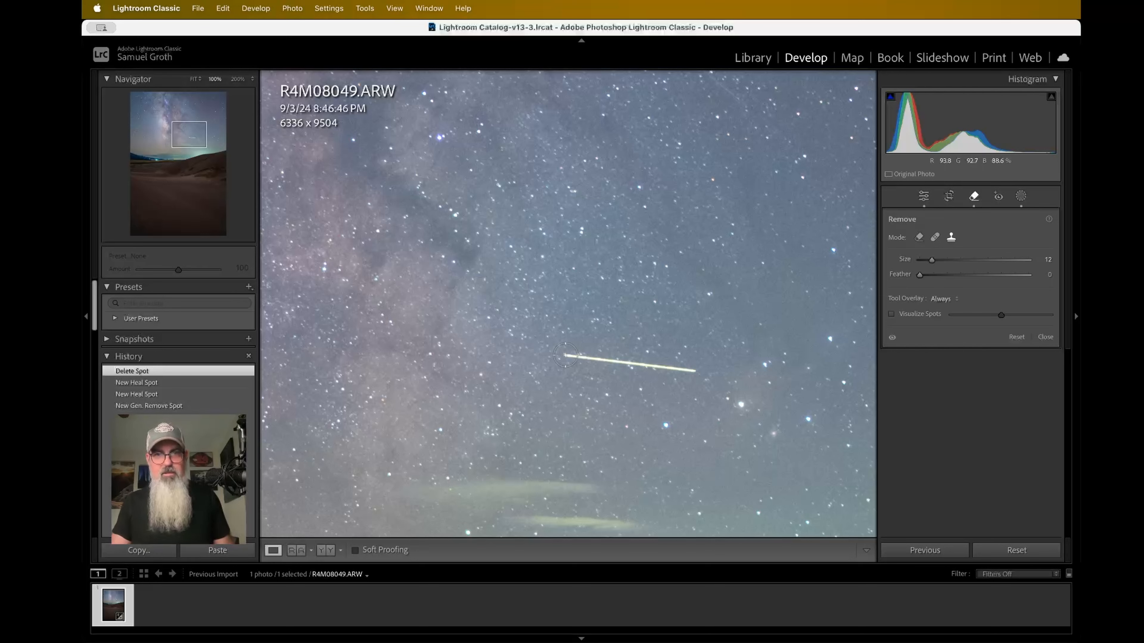
left_click(565, 354)
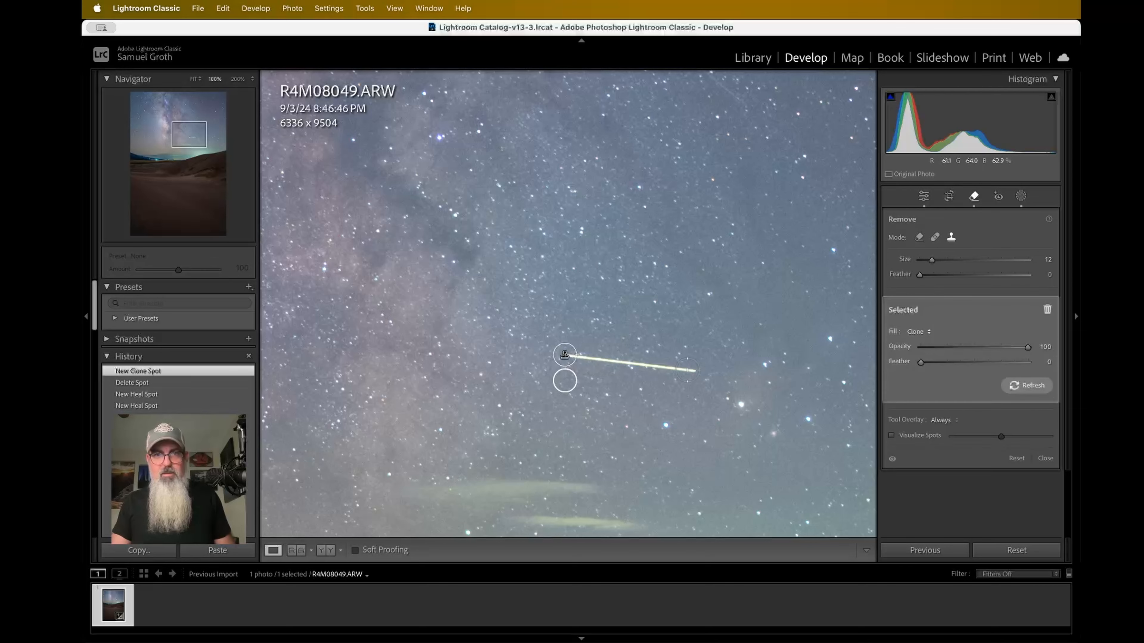
left_click(627, 362)
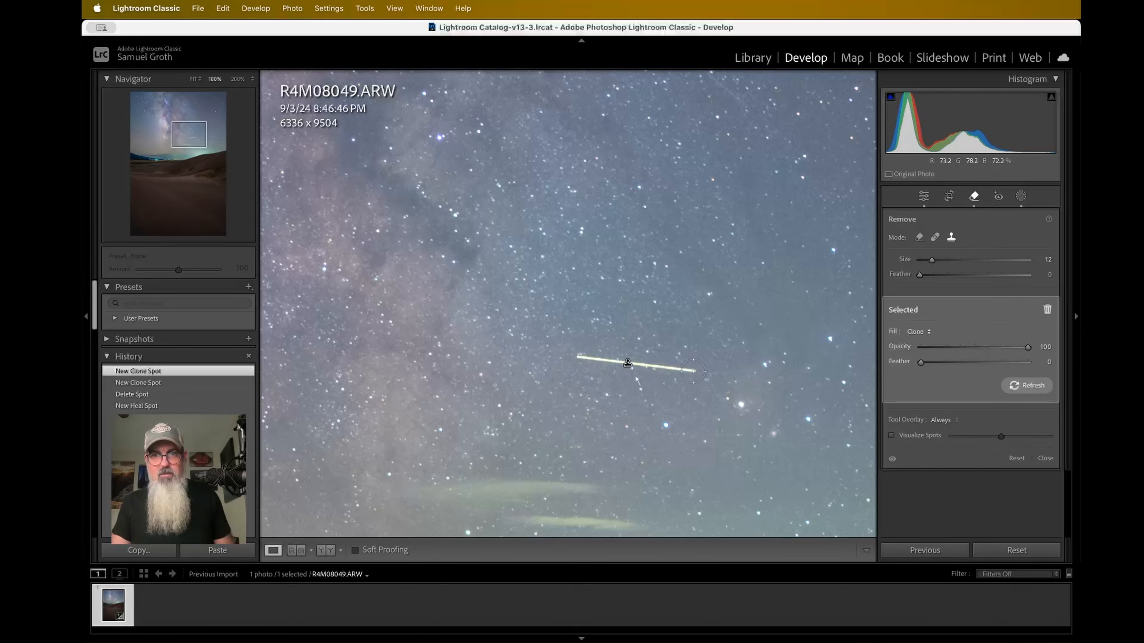
left_click_drag(692, 371, 693, 371)
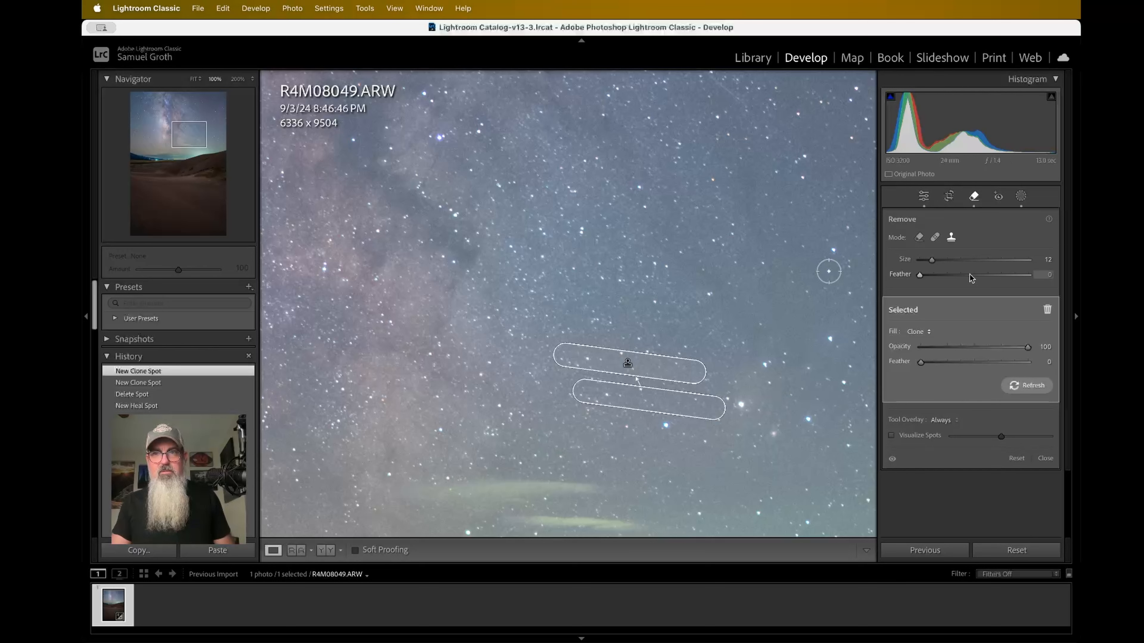
left_click(924, 197)
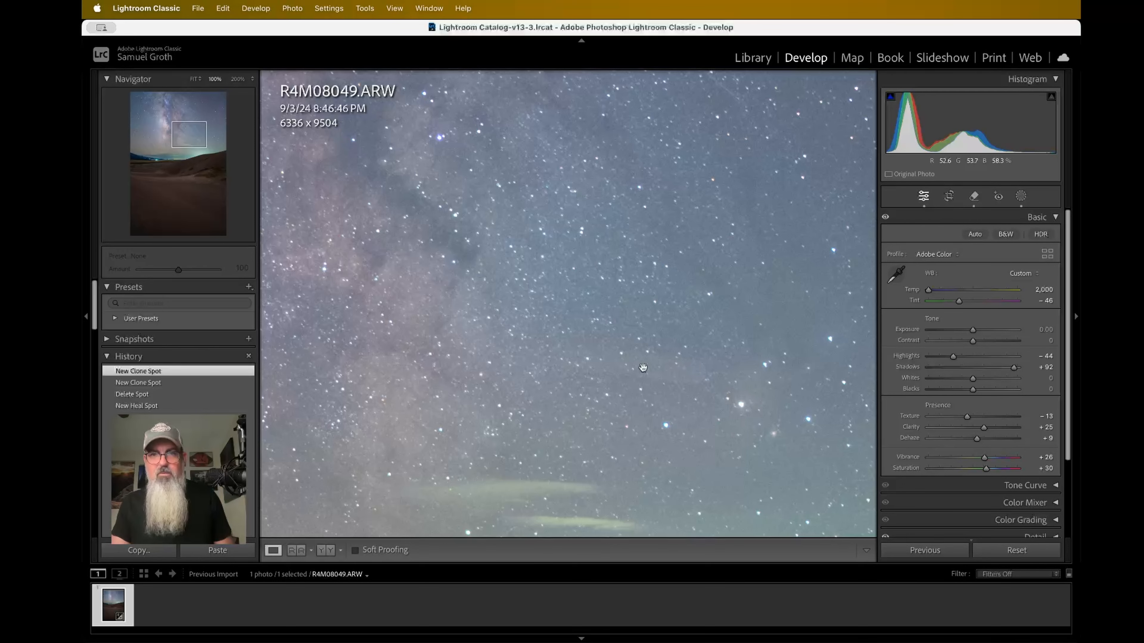
Step: Set the Clone mode's feather to 20 and check the cloned streak area at 200% zoom
key("super+equal")
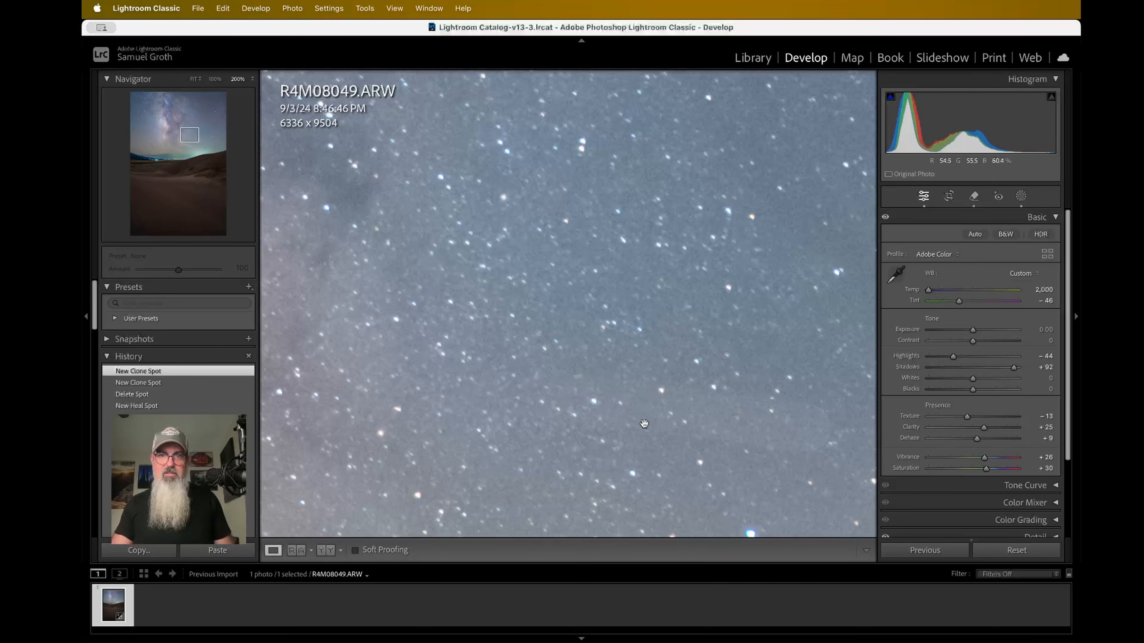
left_click(973, 197)
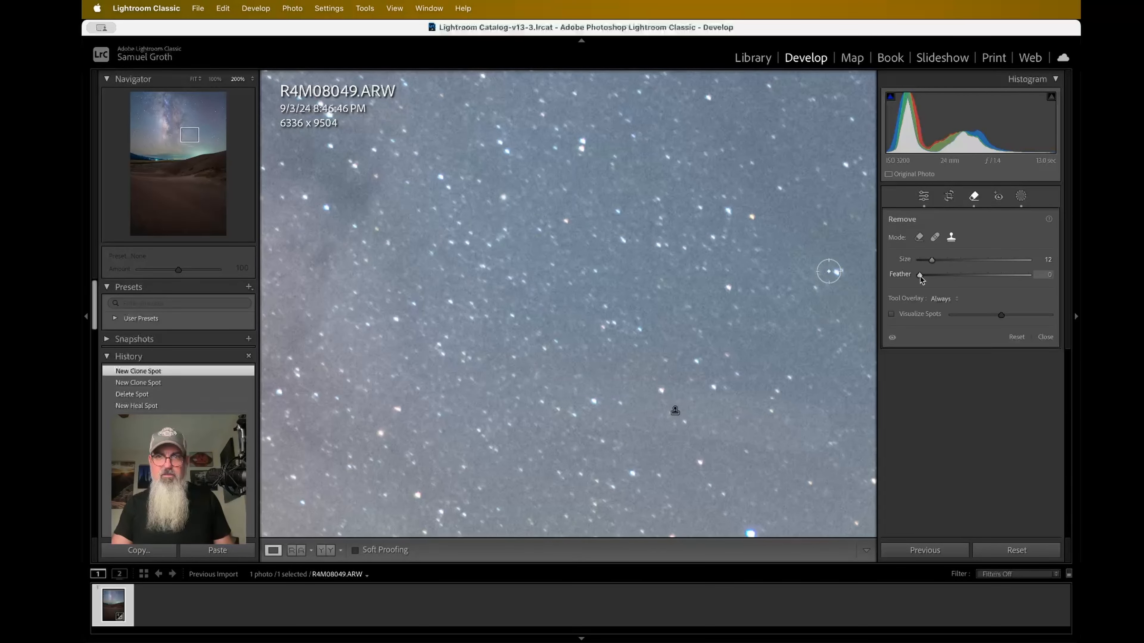
left_click_drag(921, 276, 942, 277)
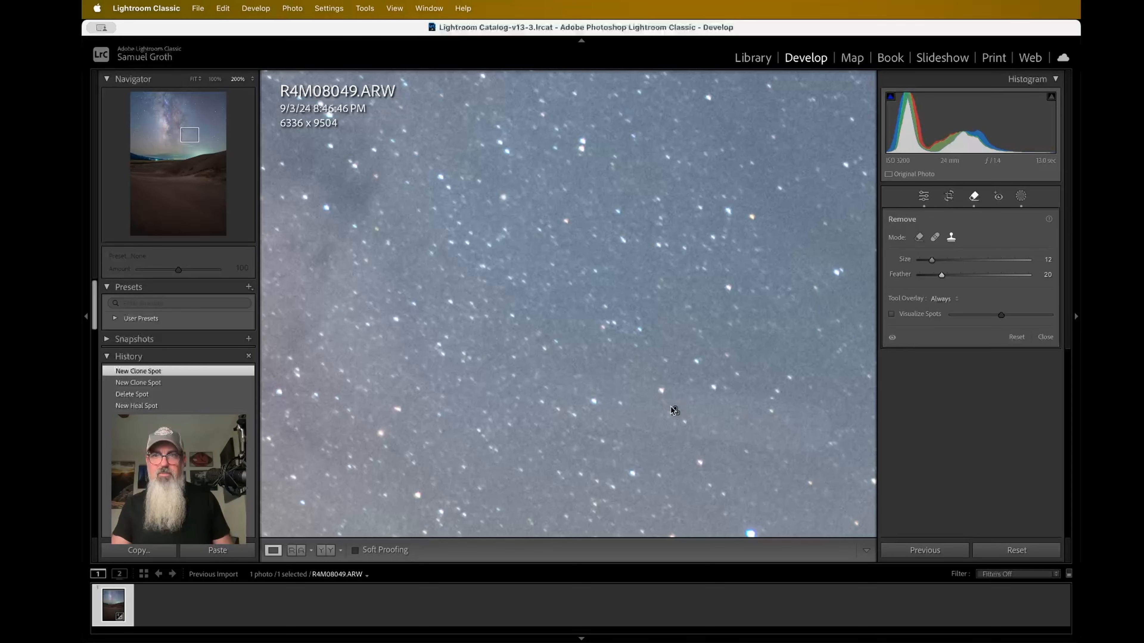
key("super+minus")
key("super+minus")
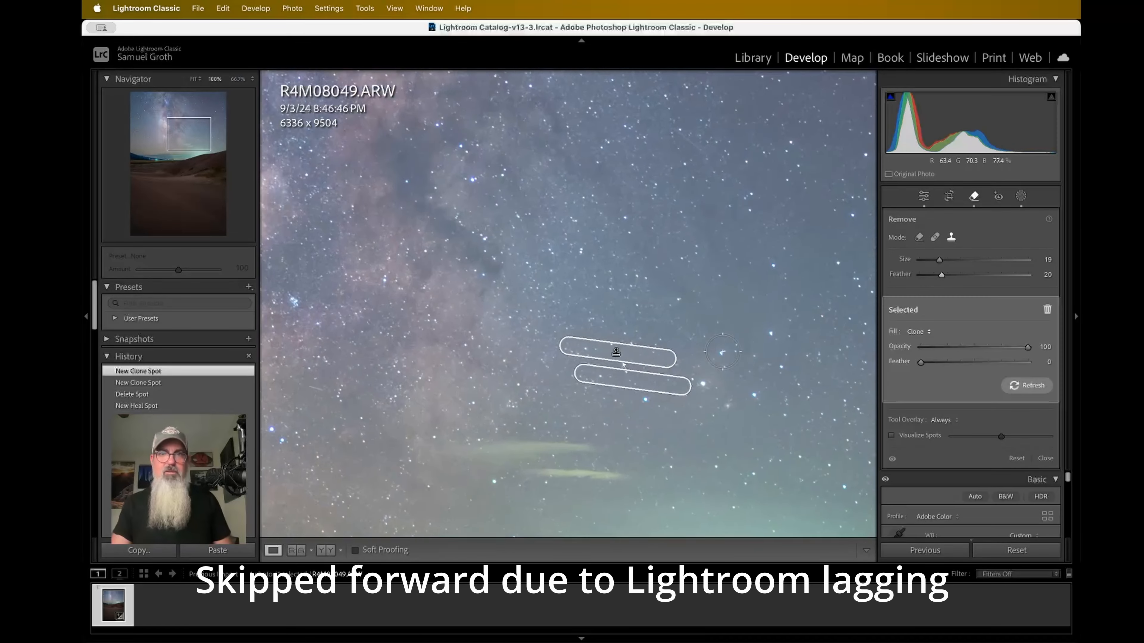
key("super+equal")
key("super+equal")
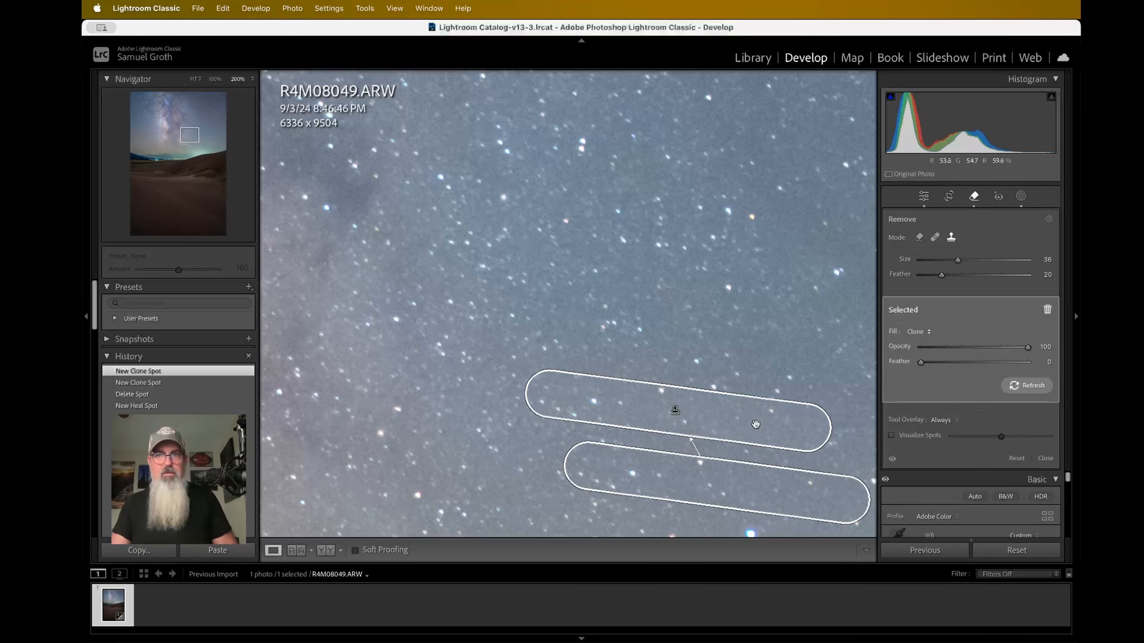
left_click(924, 196)
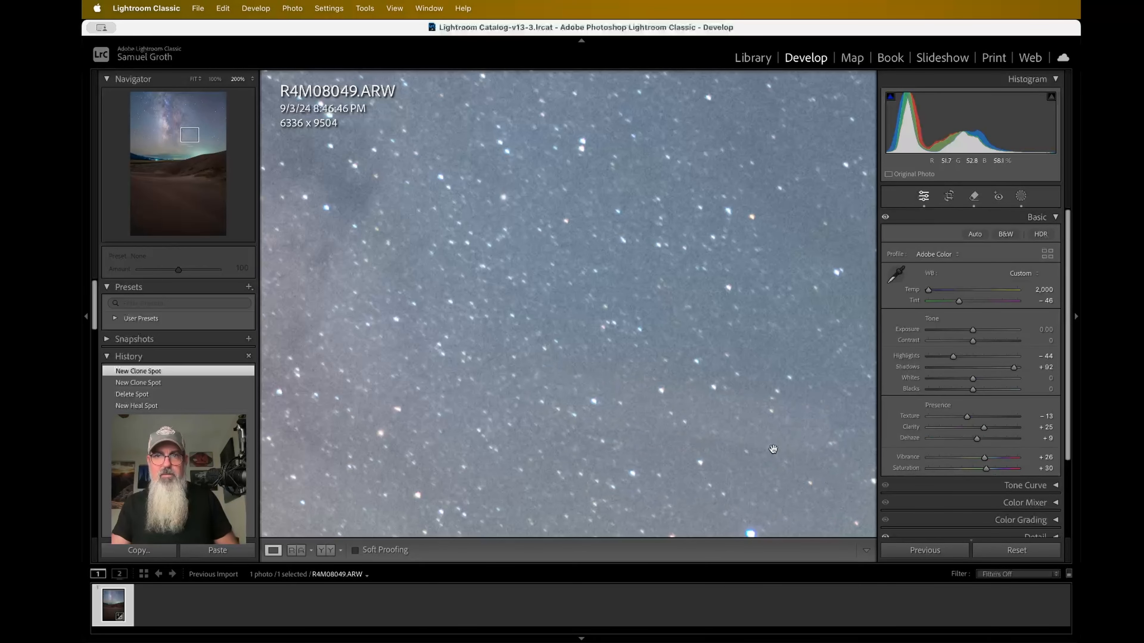
Step: Check the cloned area within the wider sky and delete the clone spot covering the streak
left_click(753, 422)
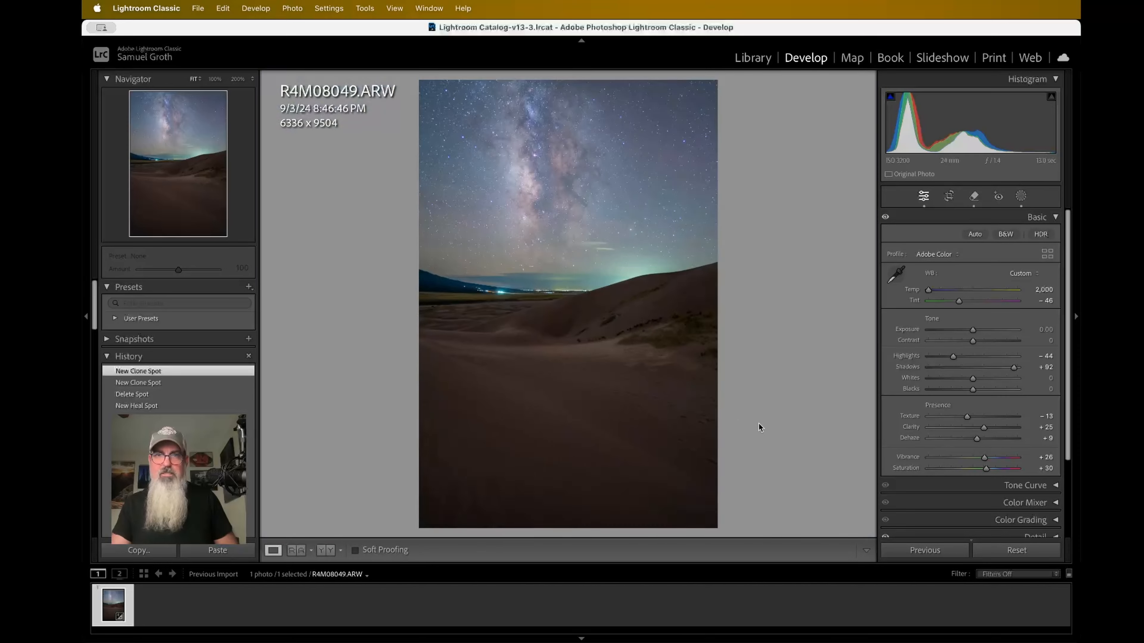
left_click(646, 269)
scroll(647, 269, "up", 9)
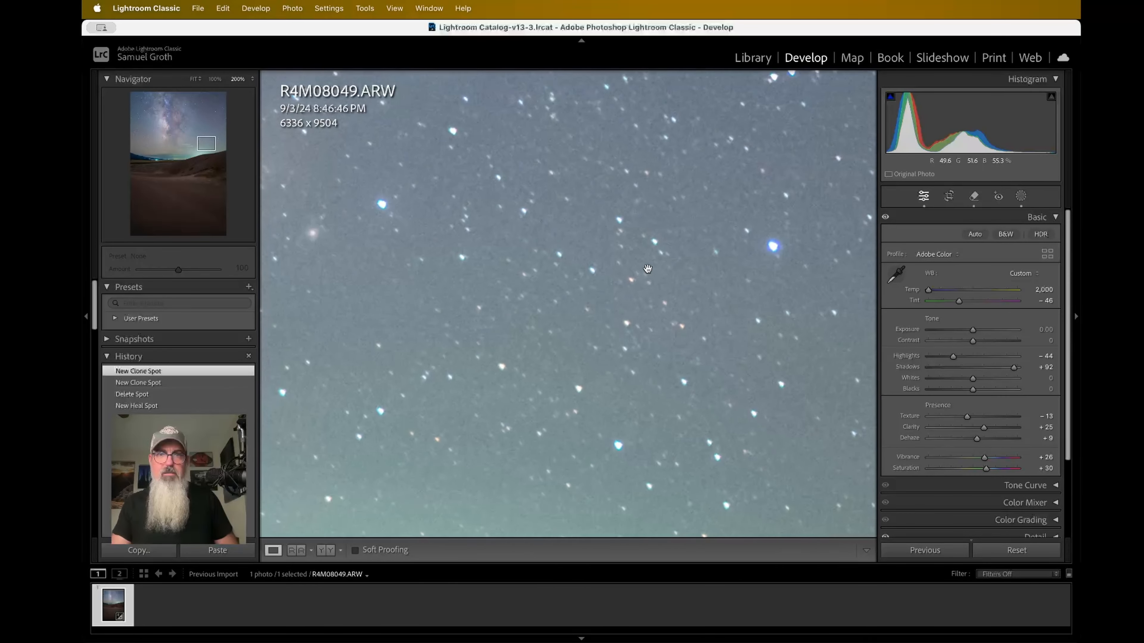
key("super+minus")
key("super+minus")
scroll(648, 269, "left", 5)
scroll(647, 269, "up", 2)
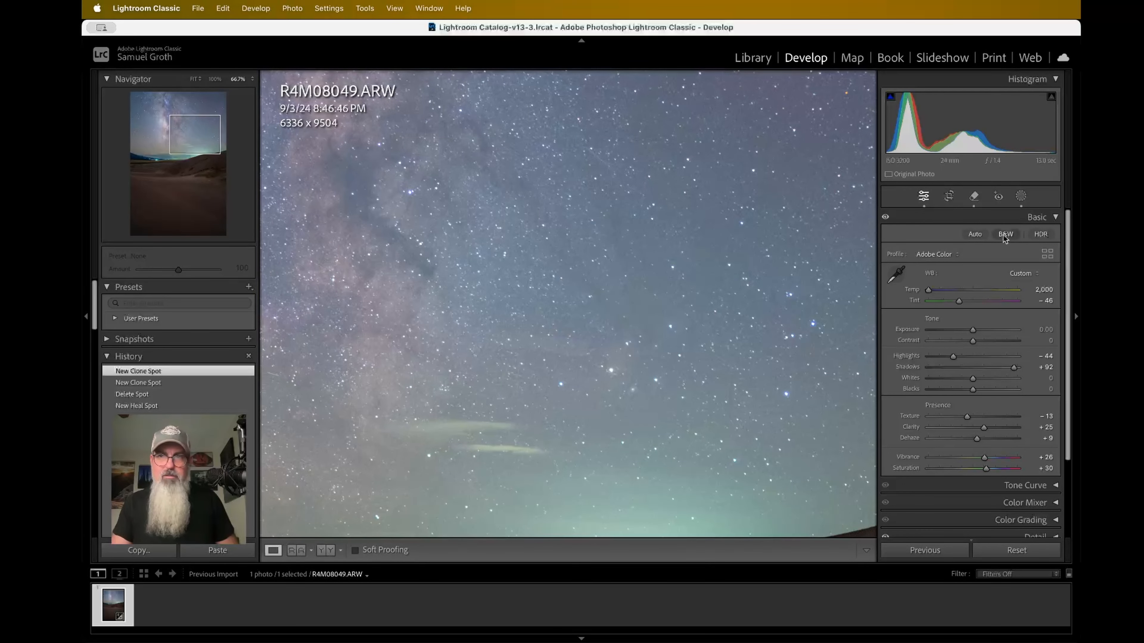
left_click(974, 195)
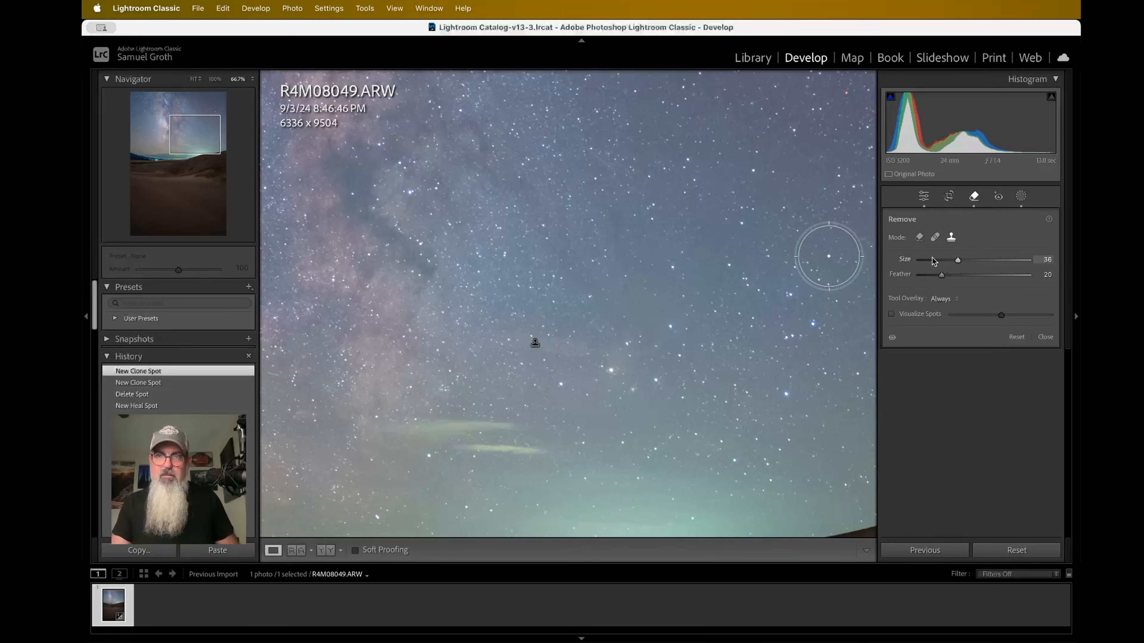
left_click(534, 344)
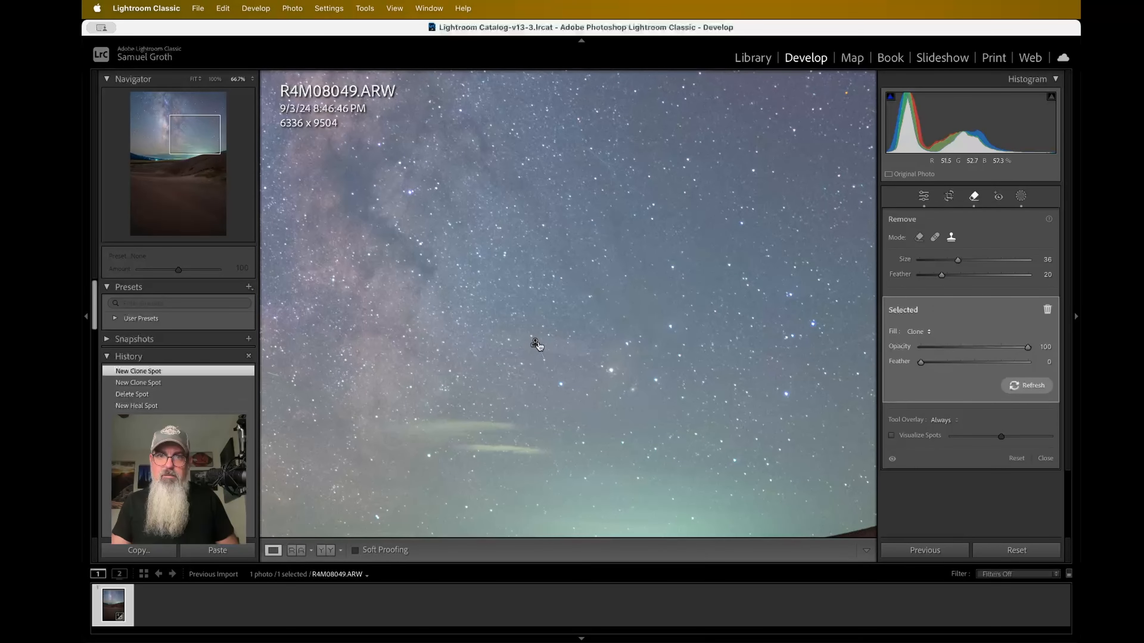
key("Delete")
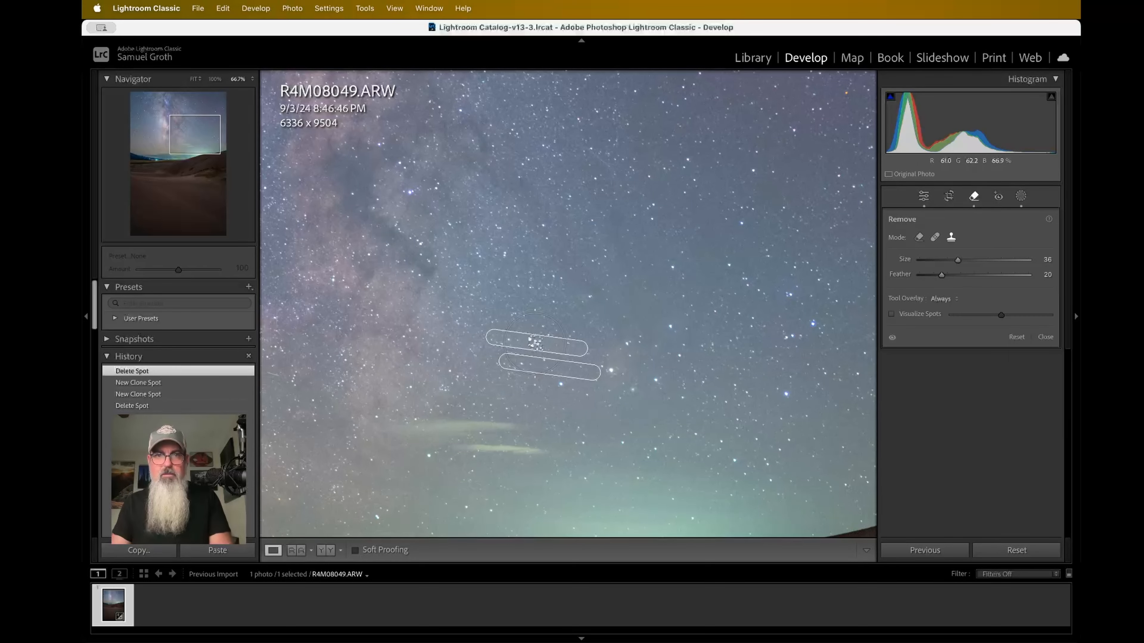
Step: Clone over the full length of the streak at size 9 and feather 81, then nudge the cloned strip slightly
key("super+equal")
key("super+equal")
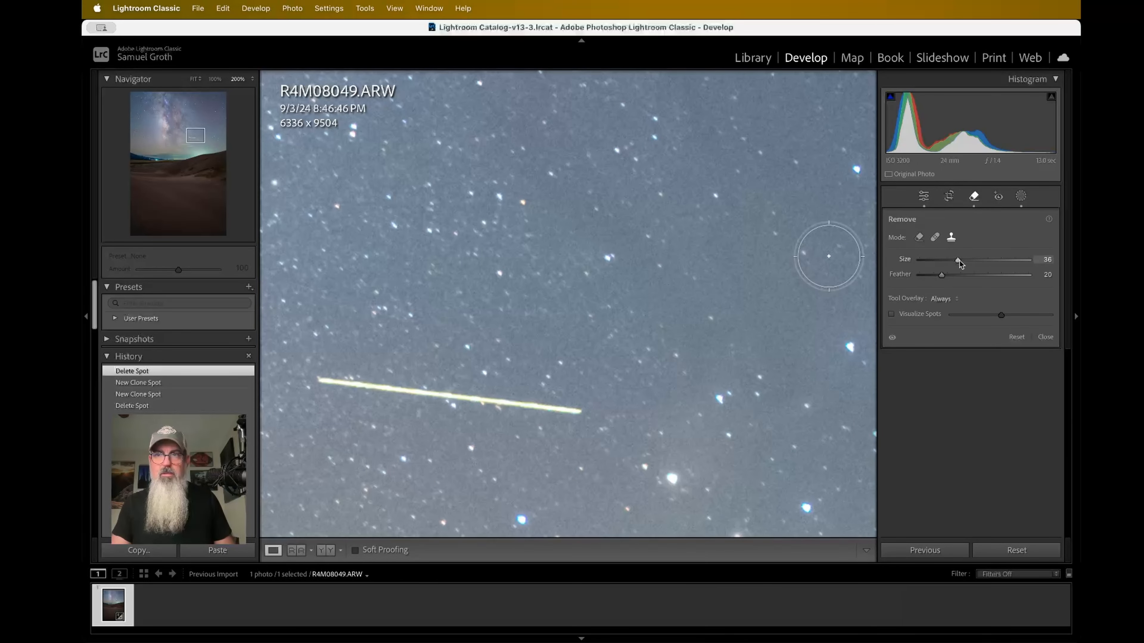
mouse_move(960, 261)
left_mouse_down()
mouse_move(939, 262)
mouse_move(1008, 287)
left_mouse_up()
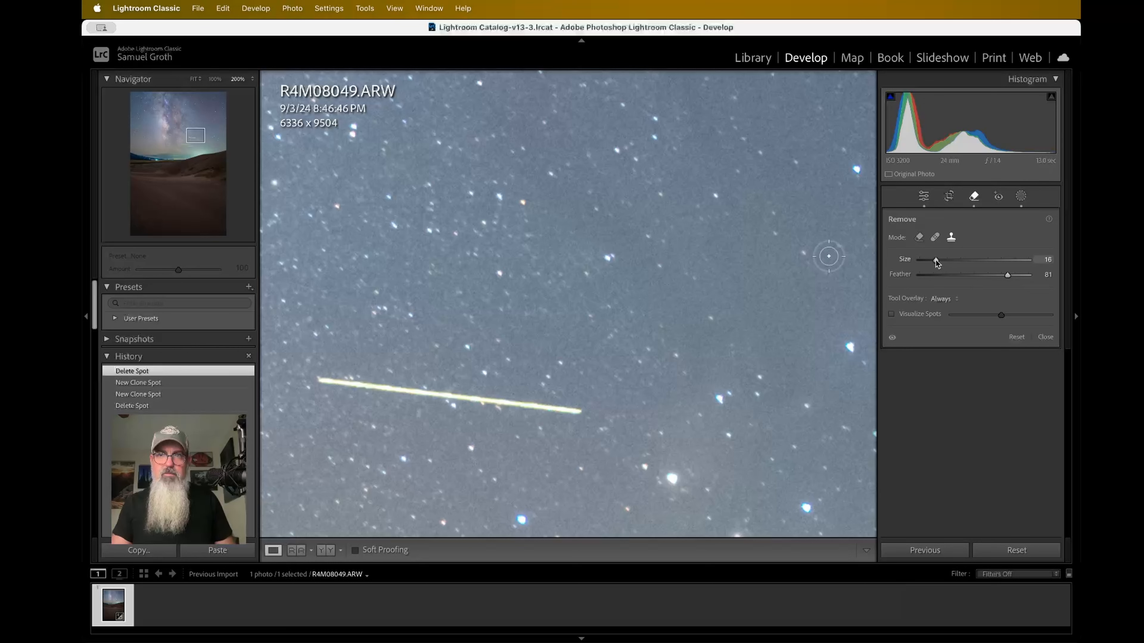
left_click_drag(936, 263, 930, 264)
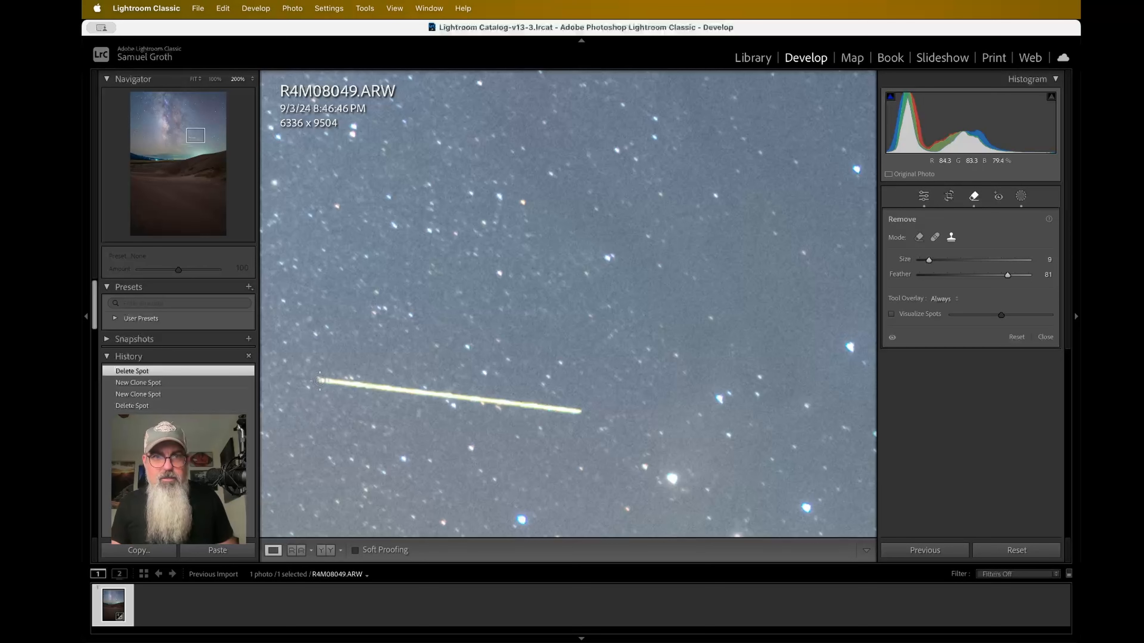
left_click(319, 381)
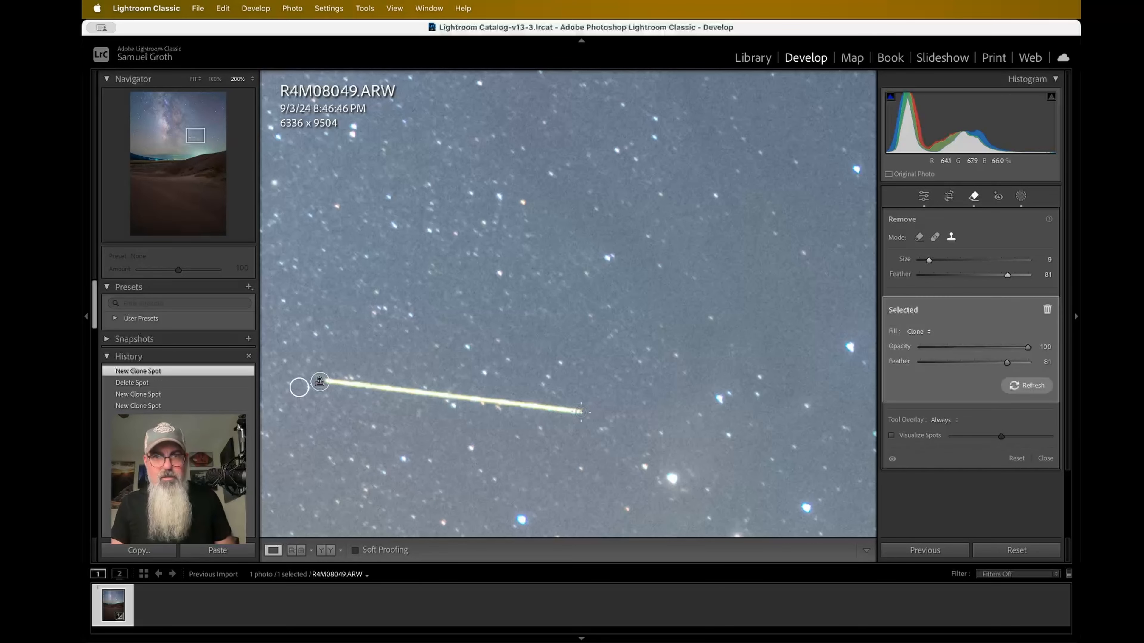
left_click_drag(326, 381, 579, 412)
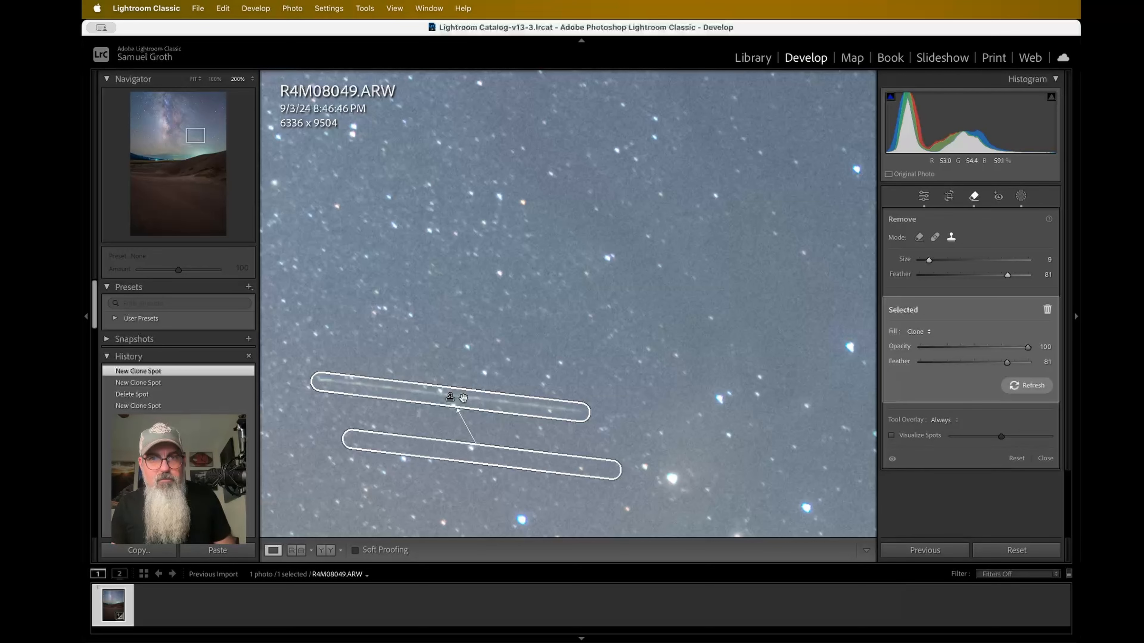
left_click_drag(464, 398, 462, 399)
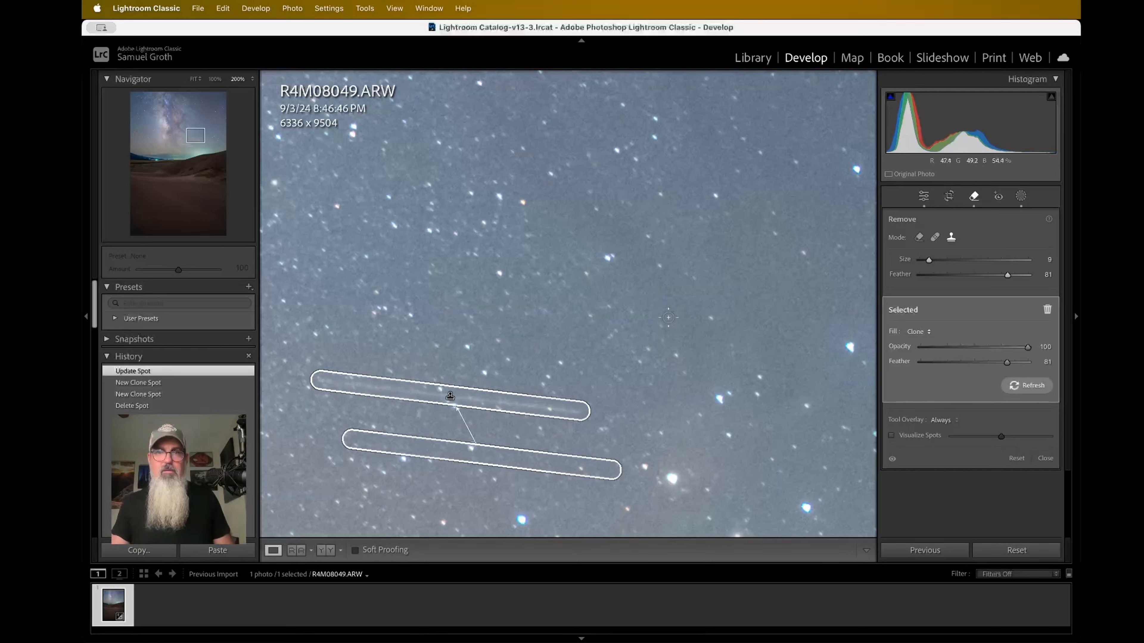
Step: Delete the narrow clone spot from the streak and set the Remove tool's Clone size to 12
key("Delete")
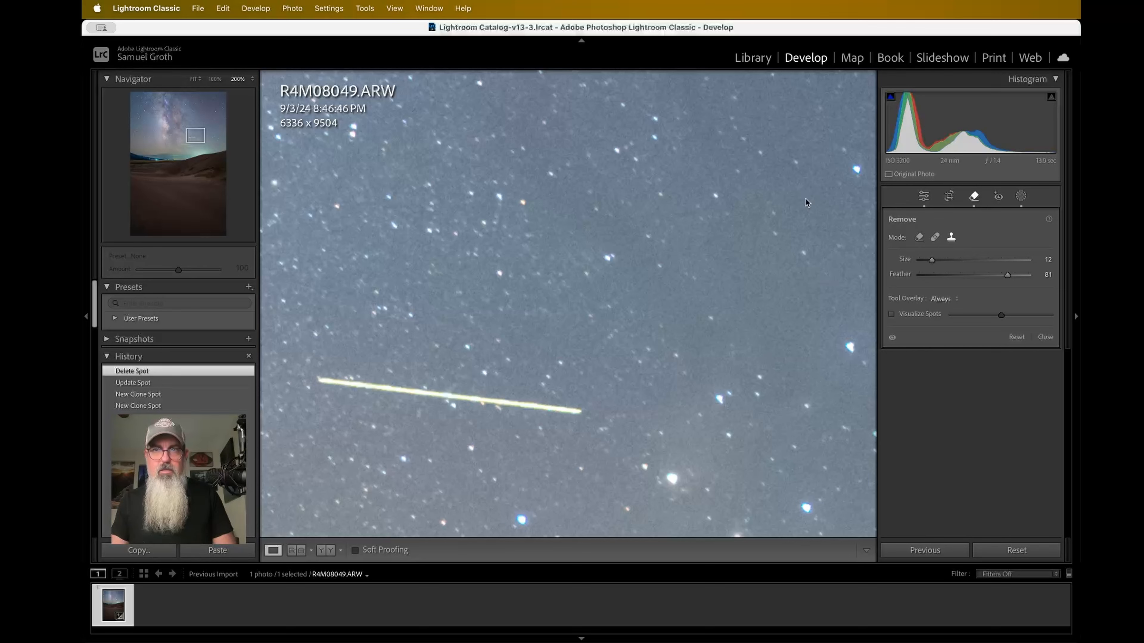
left_click(927, 202)
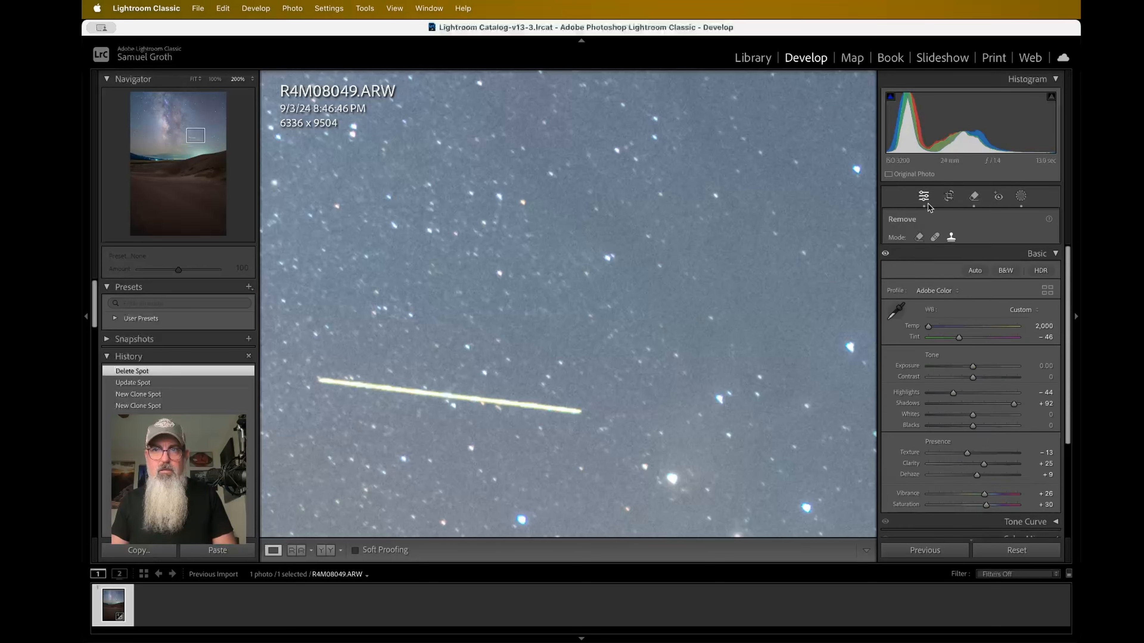
left_click(977, 200)
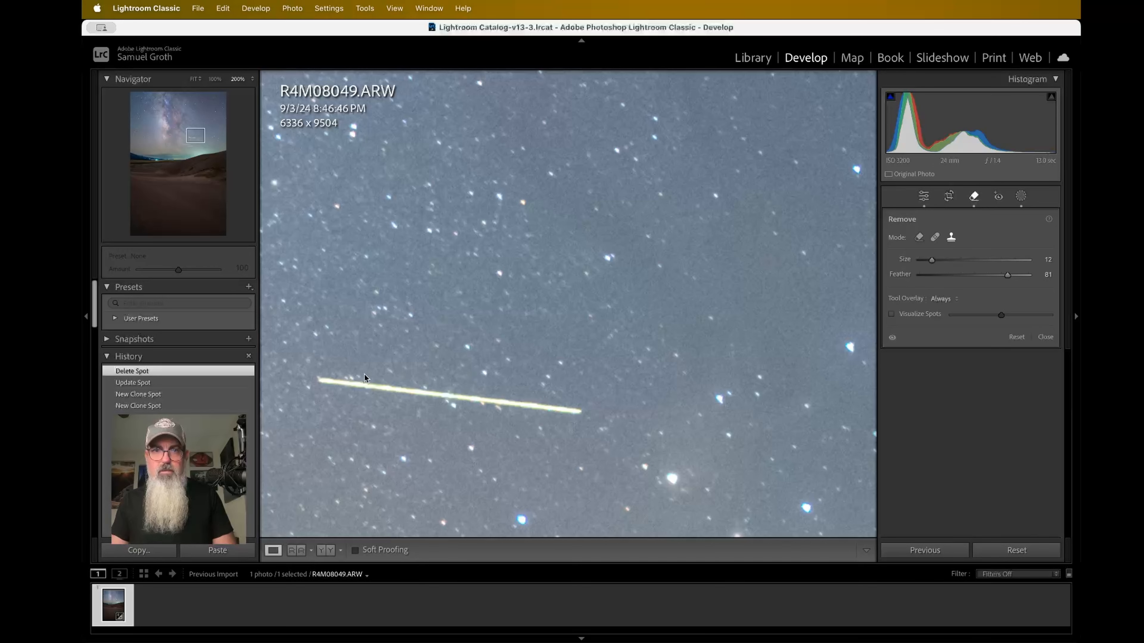
Step: Examine the uncovered streak and its surrounding stars at zoom levels from 33.3% to 200%
key("super+minus")
key("super+minus")
key("super+minus")
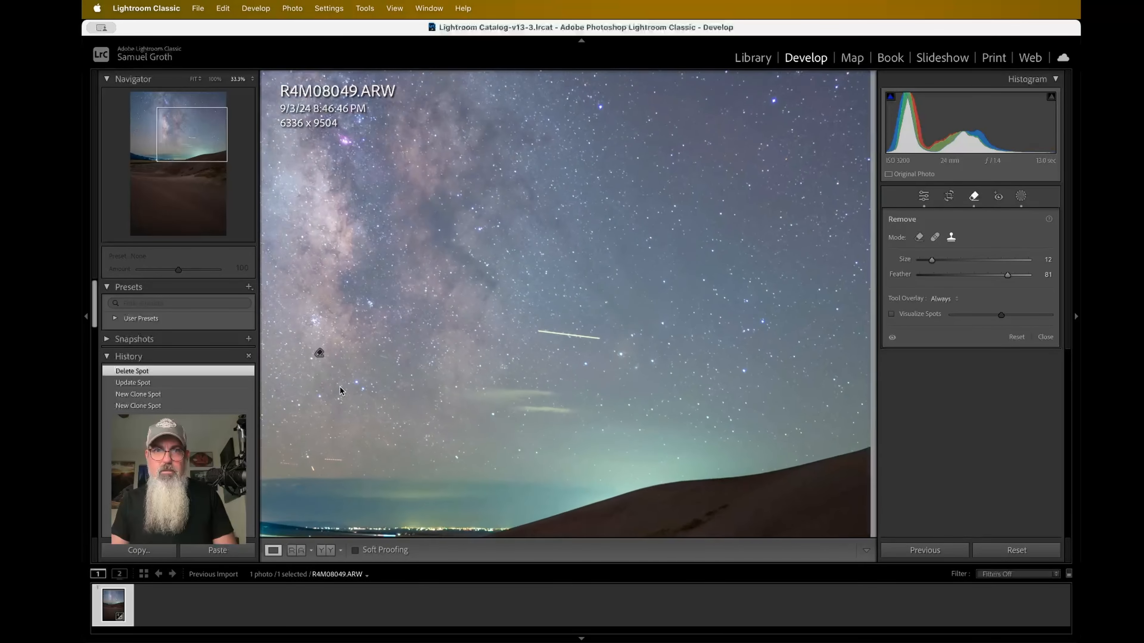
key("super+equal")
key("super+equal")
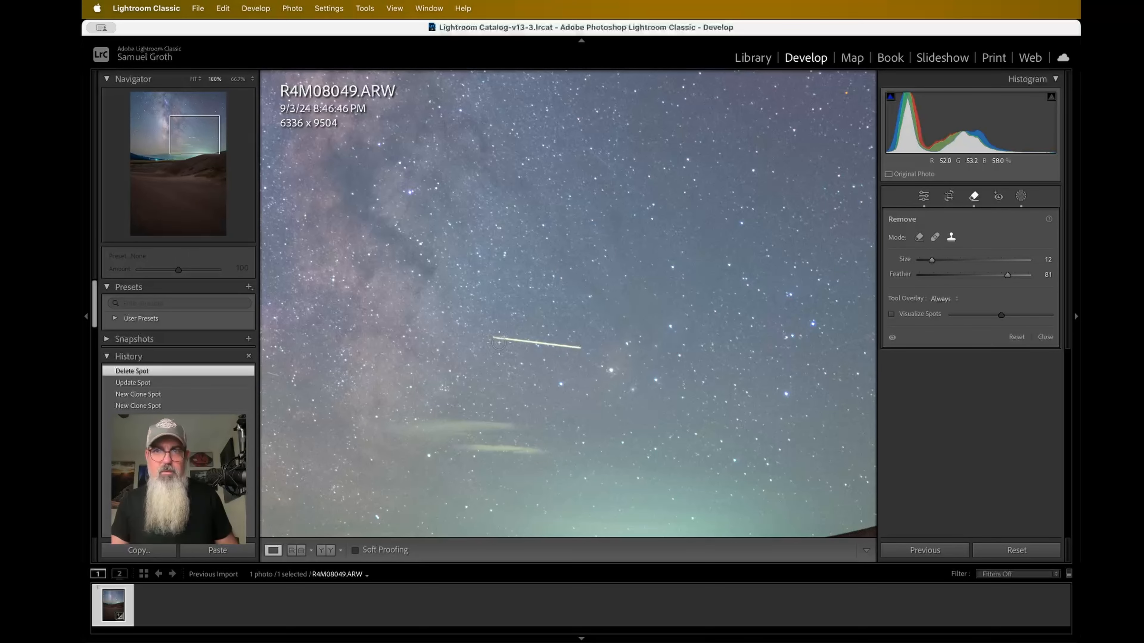
key("super+equal")
key("super+equal")
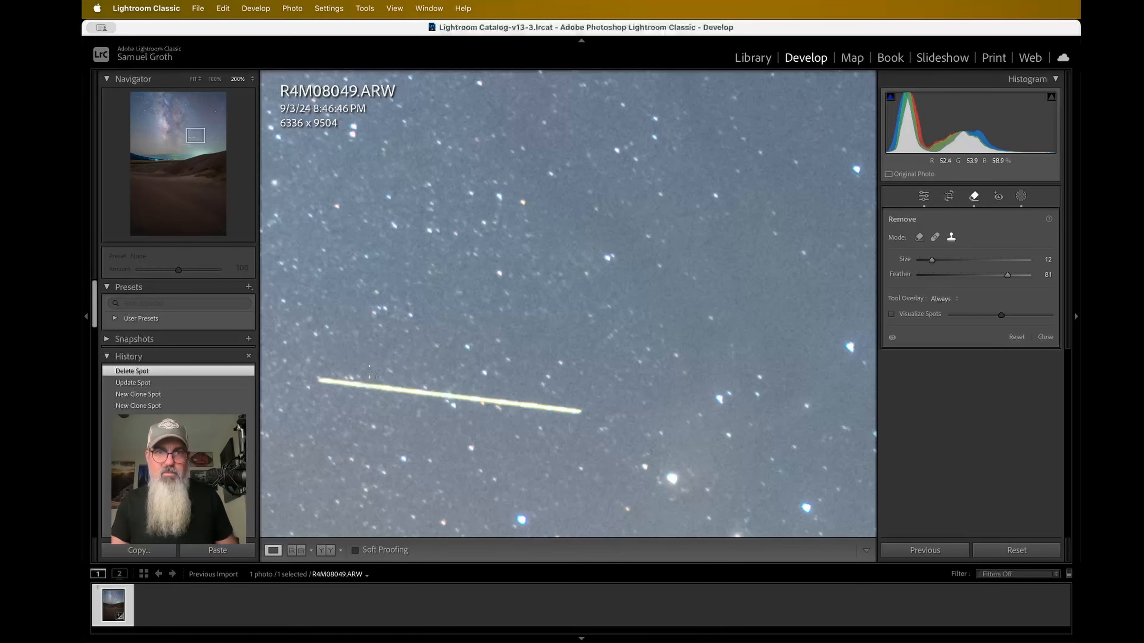
Step: Clone over the full streak at size 12 and feather 81, then raise the size to 16 and delete that clone spot
left_click(322, 379)
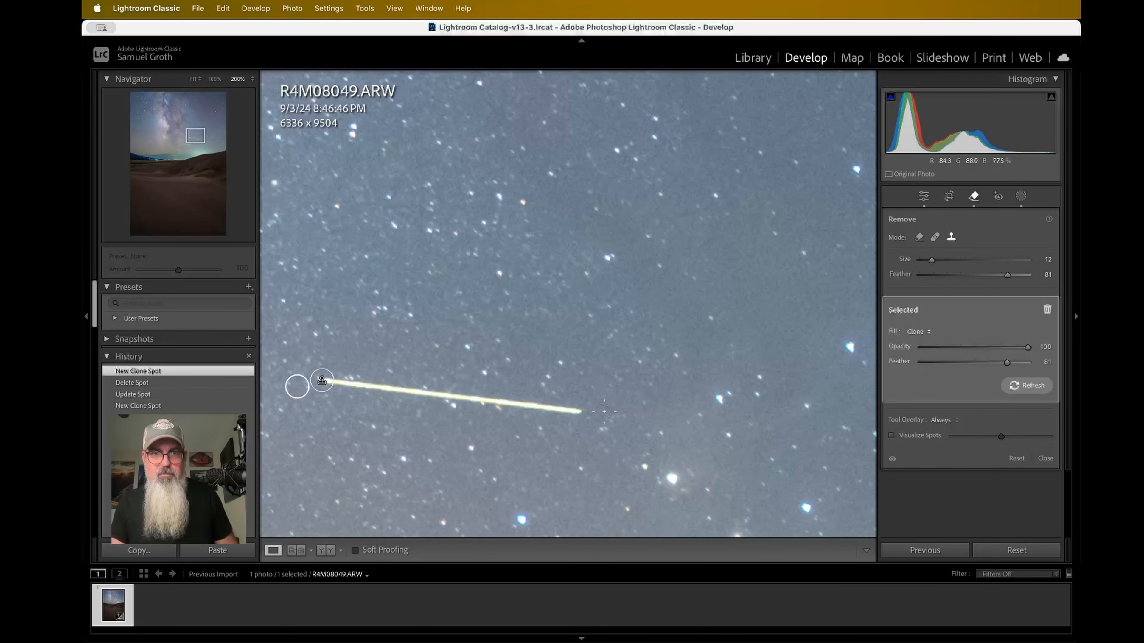
left_click(578, 412, "shift")
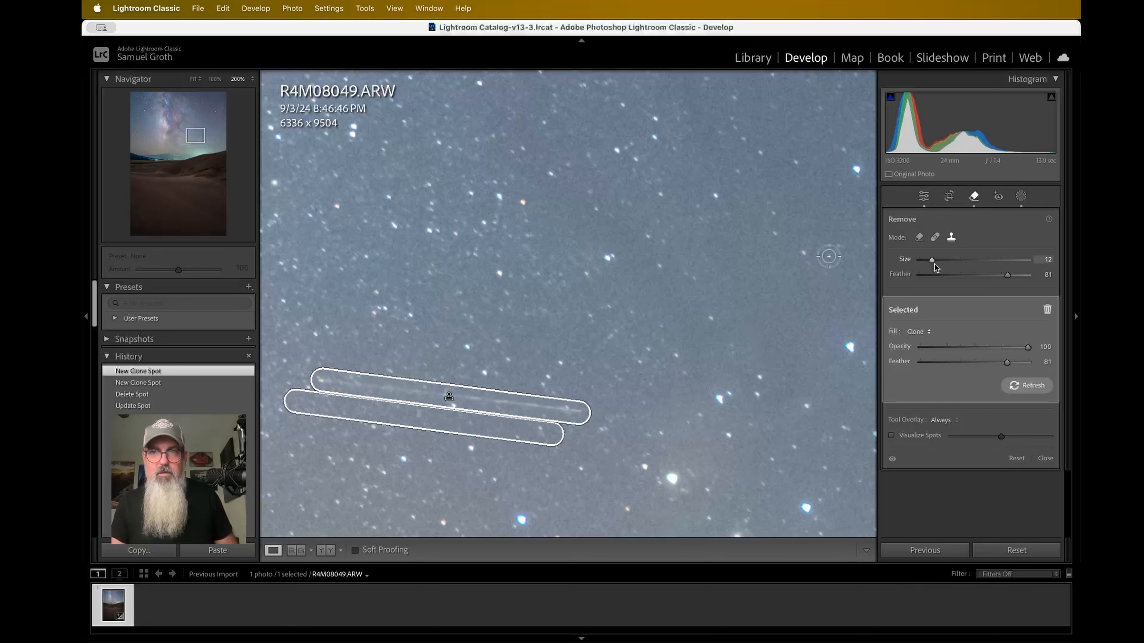
left_click_drag(931, 260, 935, 261)
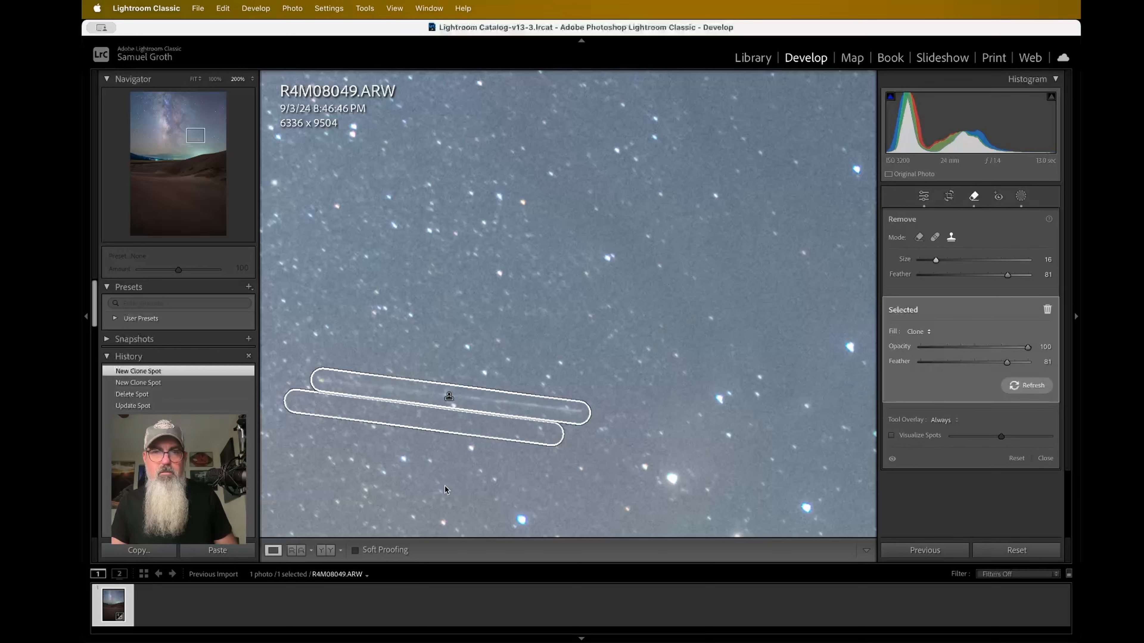
key("Delete")
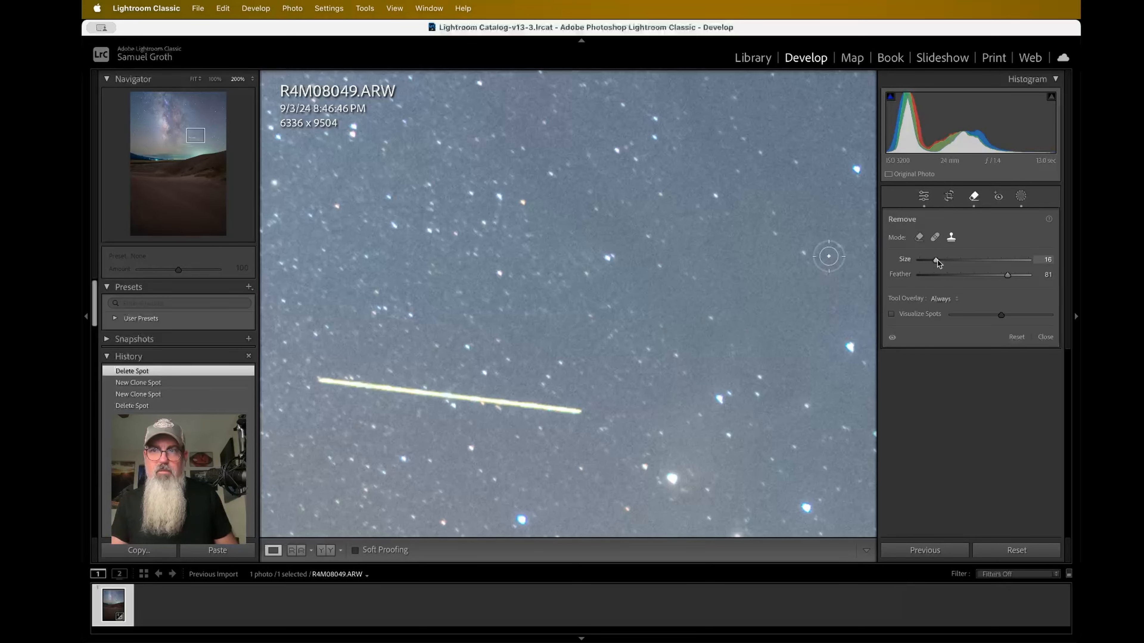
Step: Clone over the full length of the streak at size 26 and feather 81, nudging the cloned strip slightly
left_click_drag(938, 260, 941, 260)
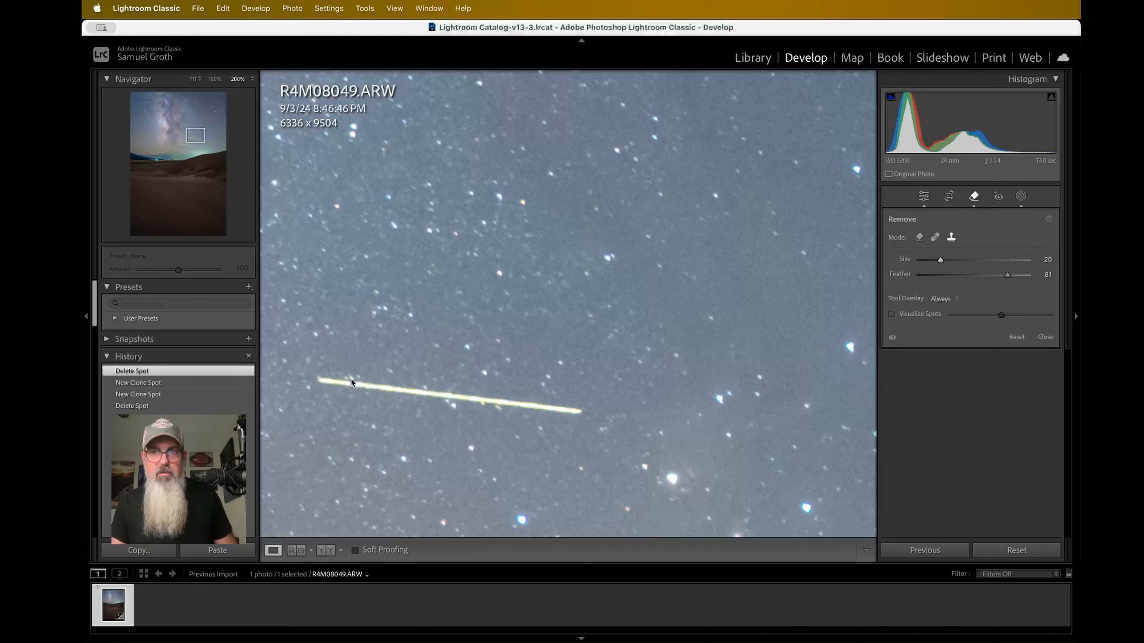
key("super+minus")
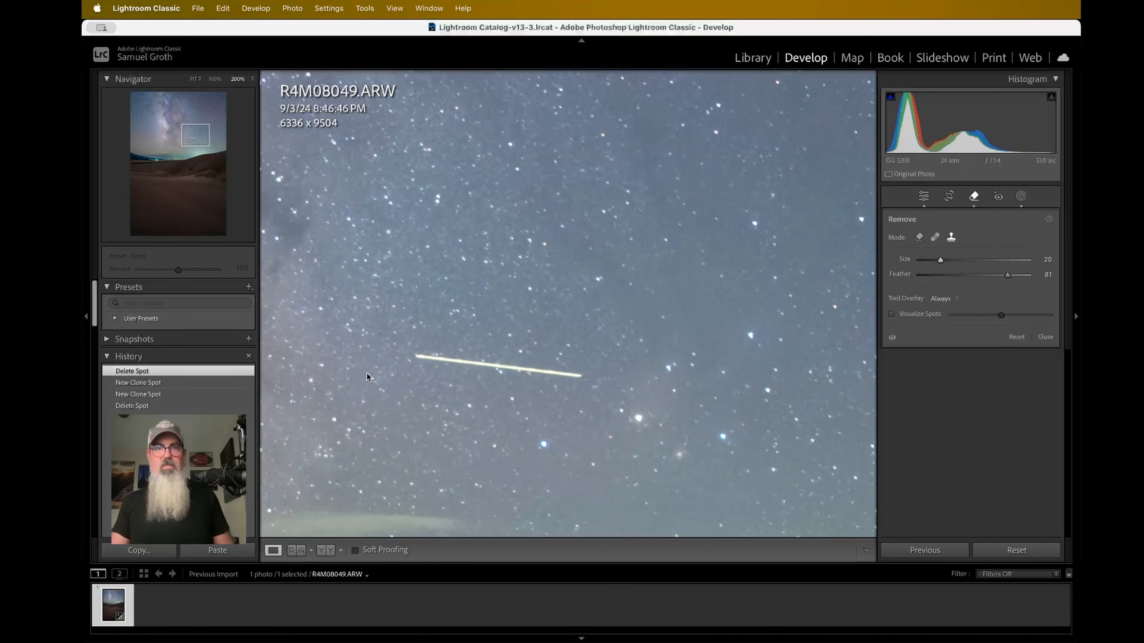
key("super+equal")
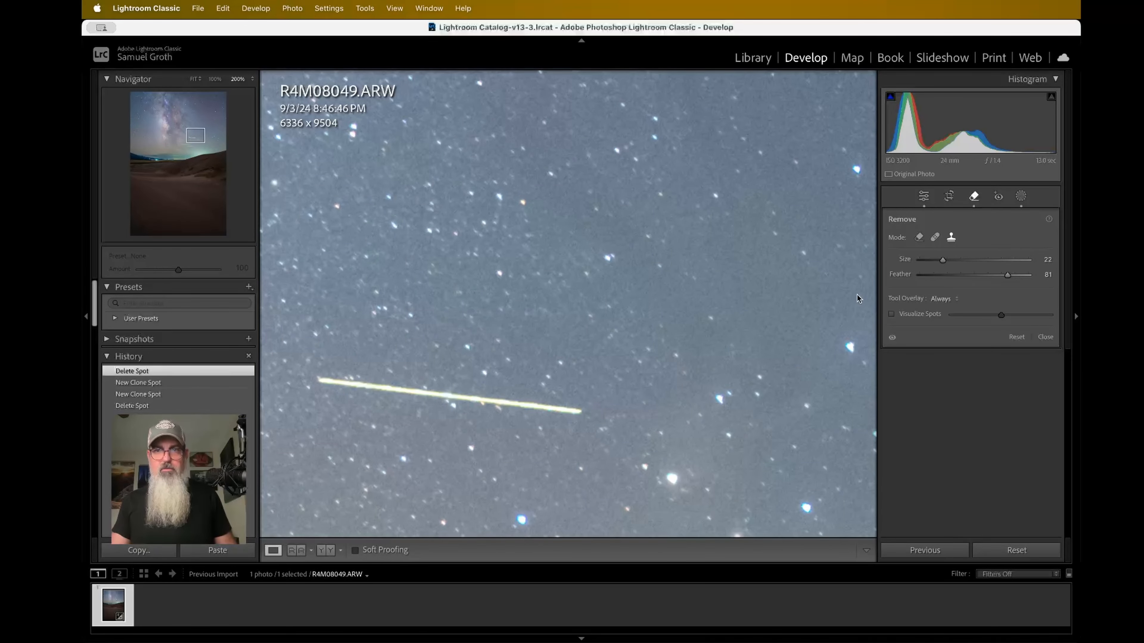
left_click(946, 197)
left_click(945, 198)
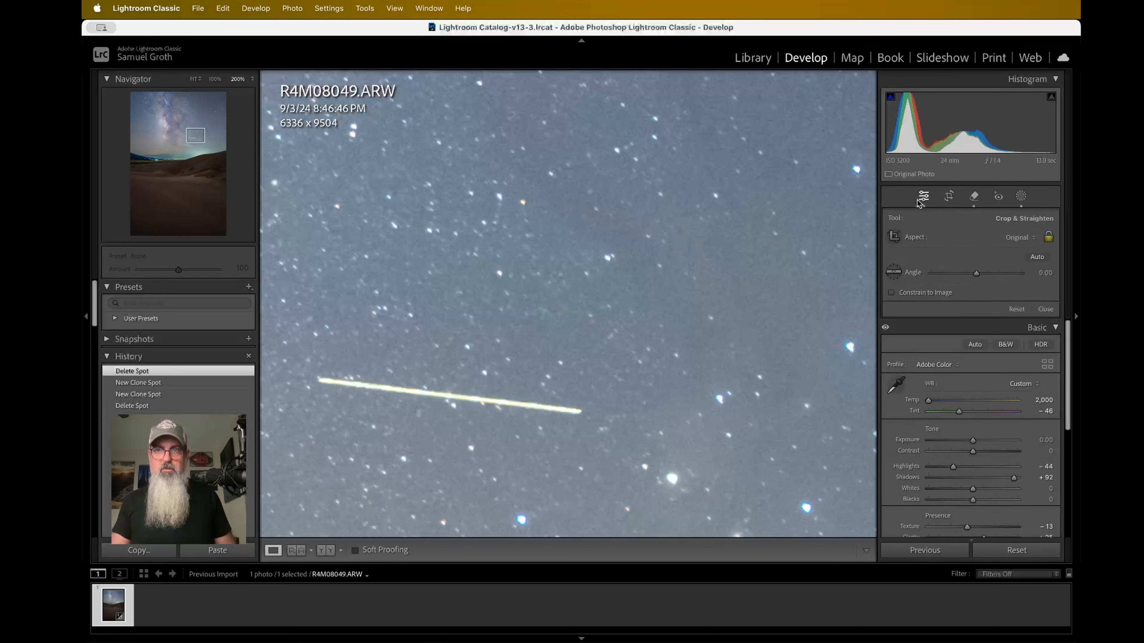
left_click(973, 196)
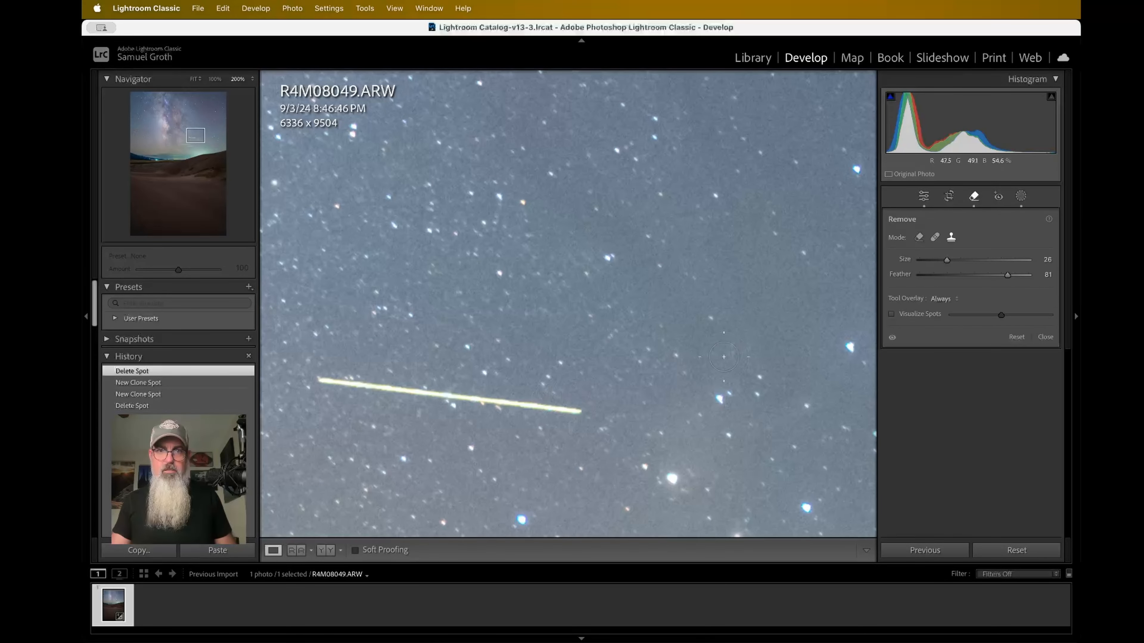
left_click(320, 380)
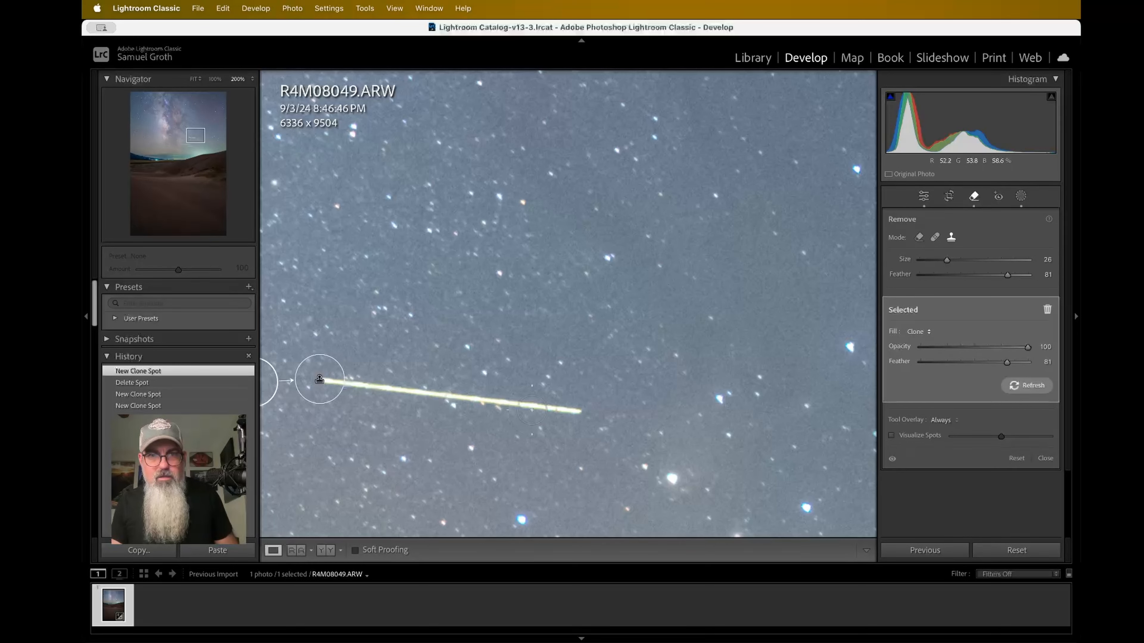
left_click(579, 410, "shift")
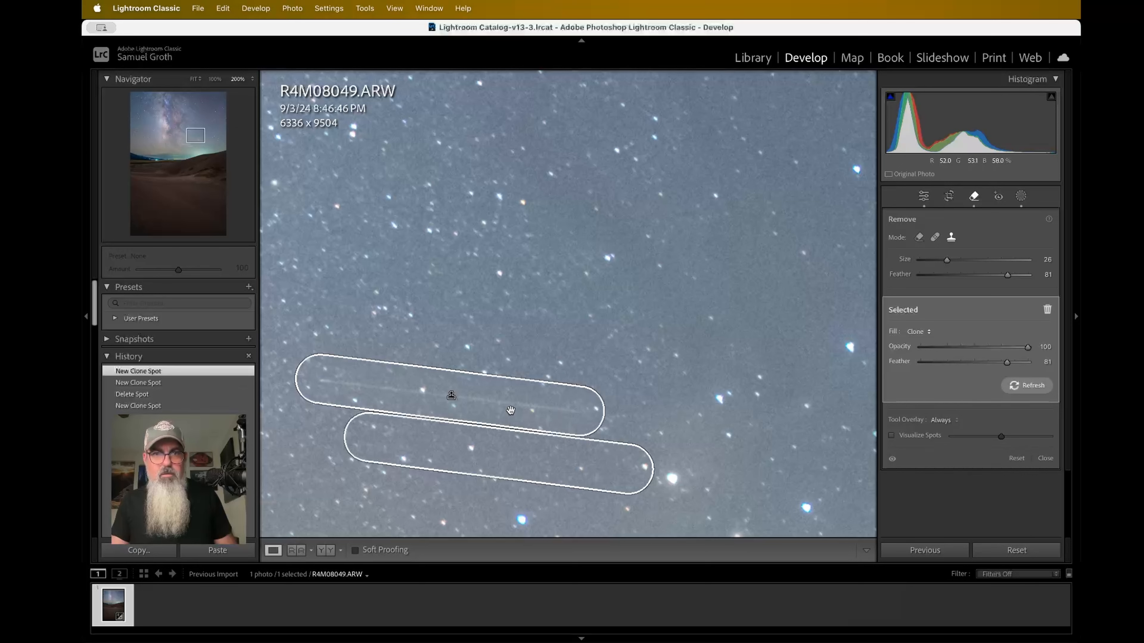
left_click_drag(511, 409, 512, 410)
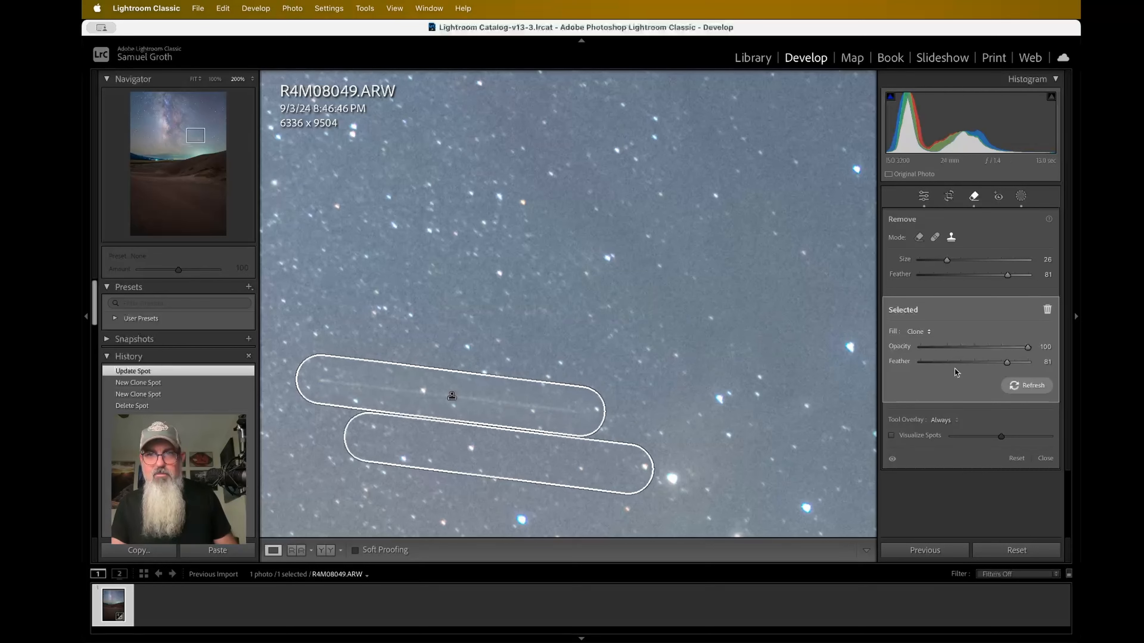
Step: Delete the wide clone spot from the streak and set the Clone brush to size 28 and feather 55
left_click_drag(1007, 275, 980, 280)
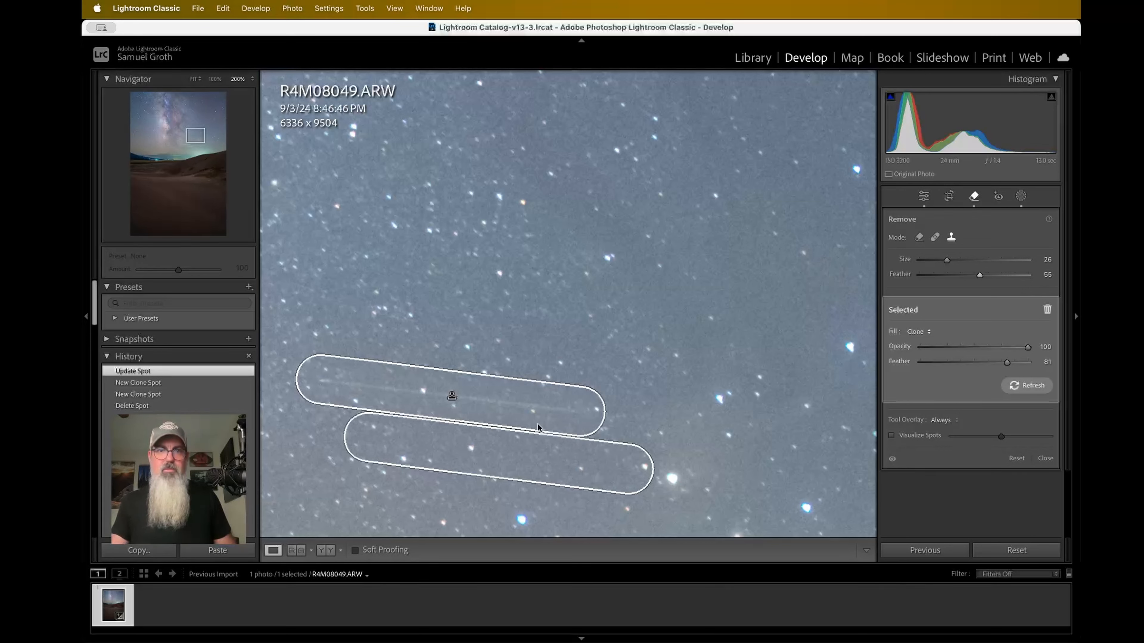
key("Delete")
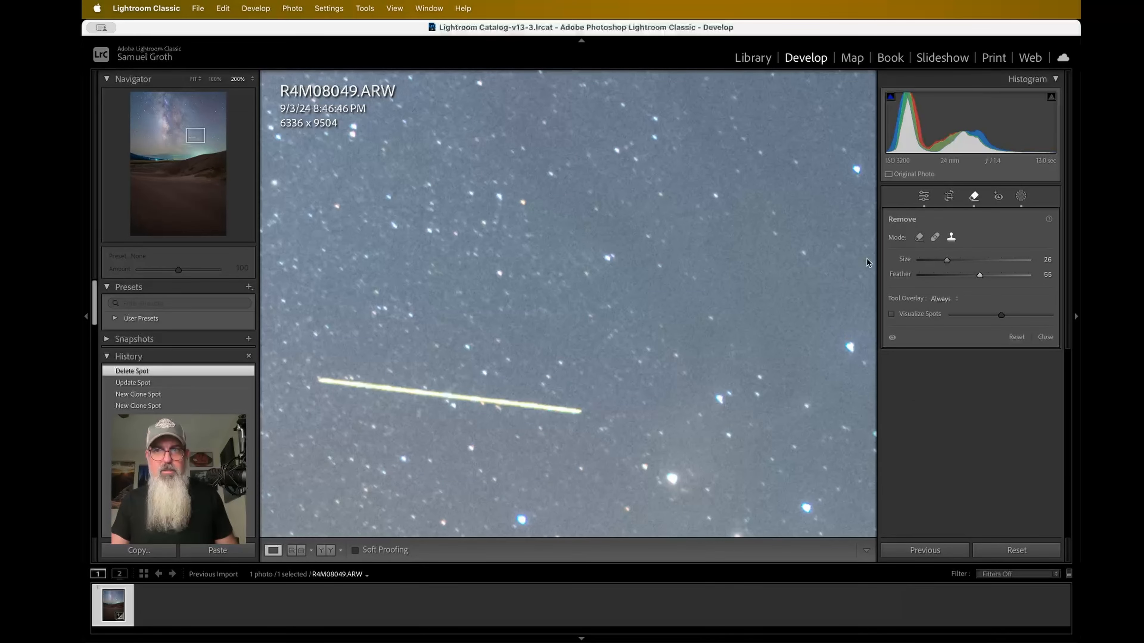
left_click(949, 196)
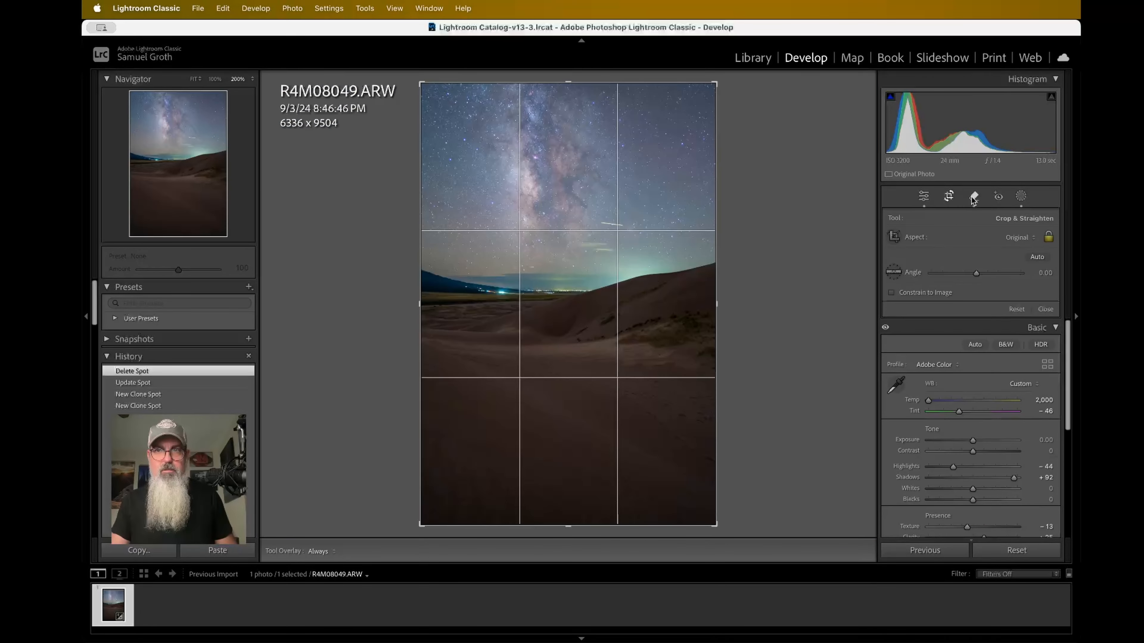
left_click(974, 197)
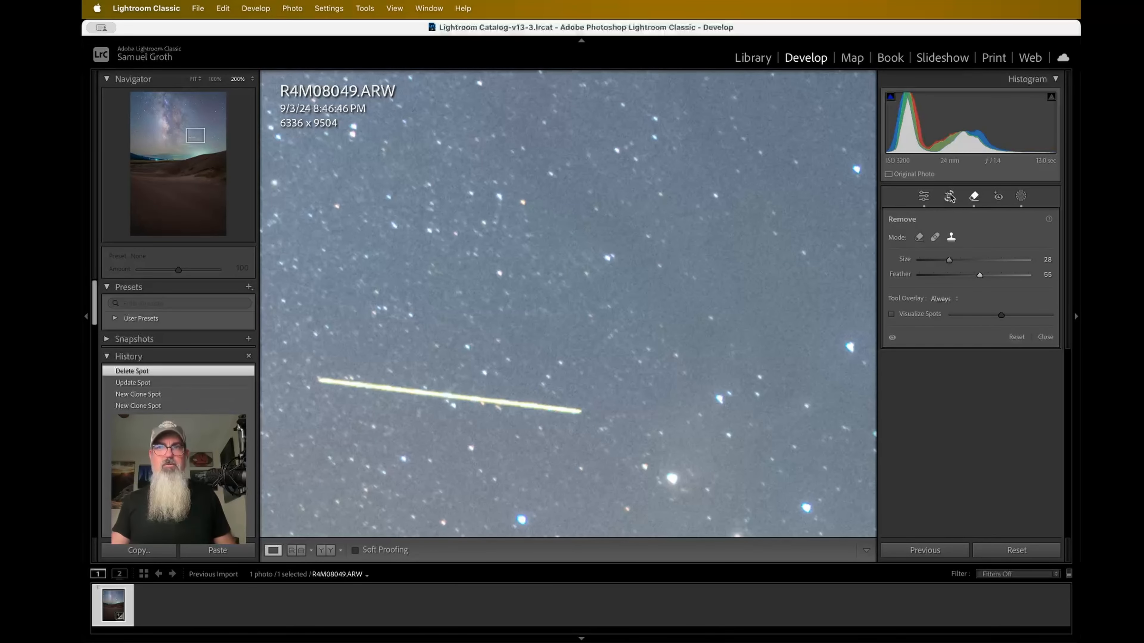
Step: Clone over the streak from its lower right end to its upper left end, then leave the Remove tool
left_click(579, 411)
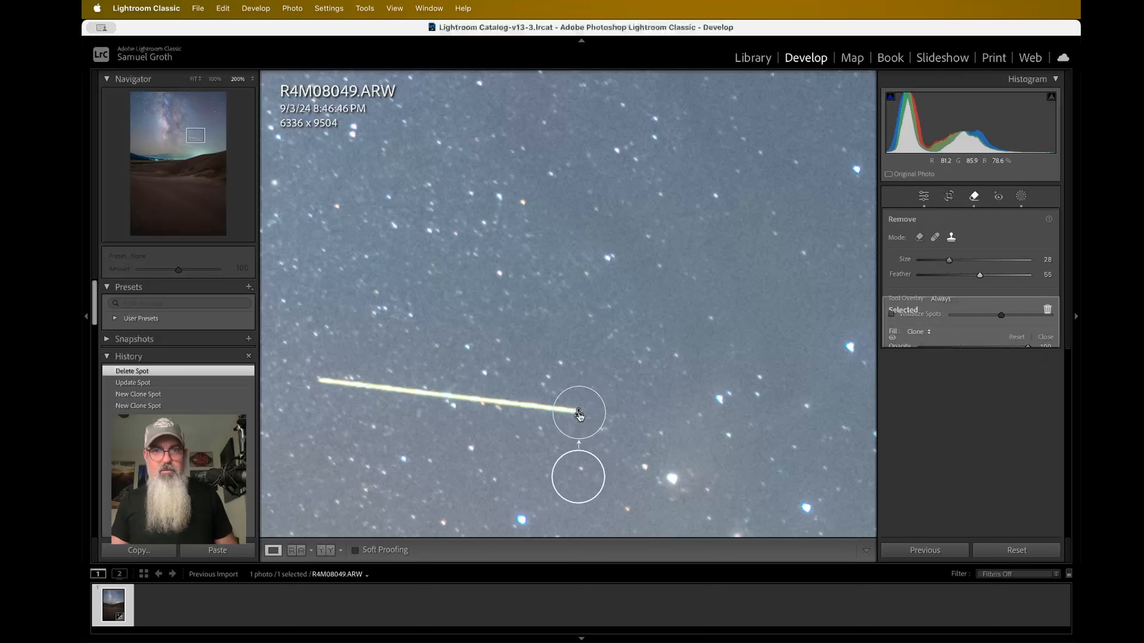
left_click(321, 382, "shift")
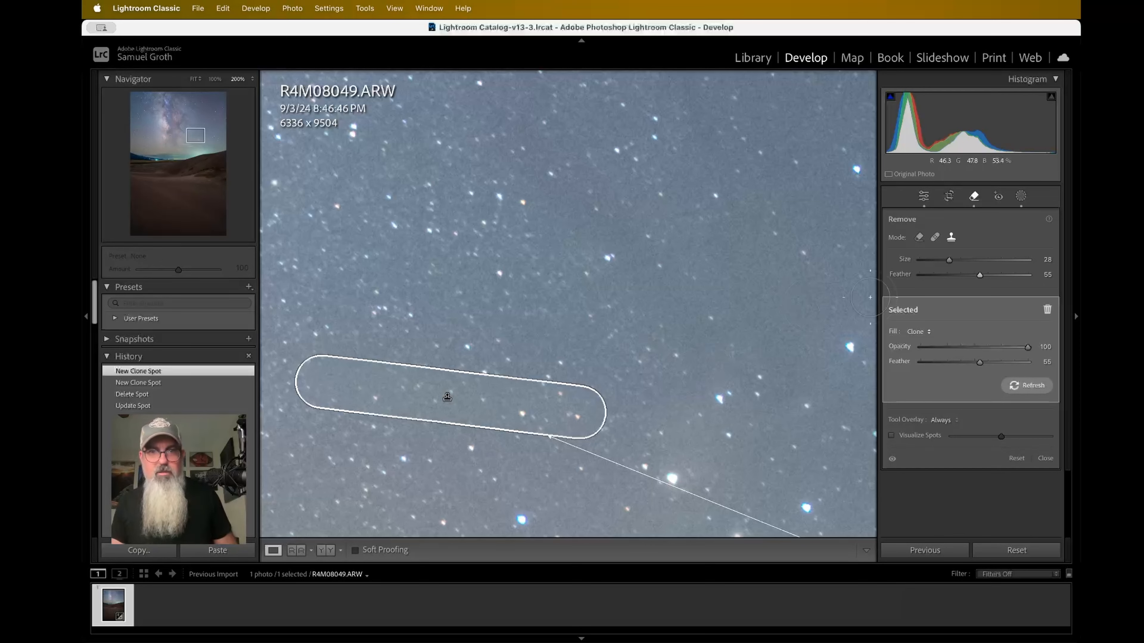
left_click(923, 197)
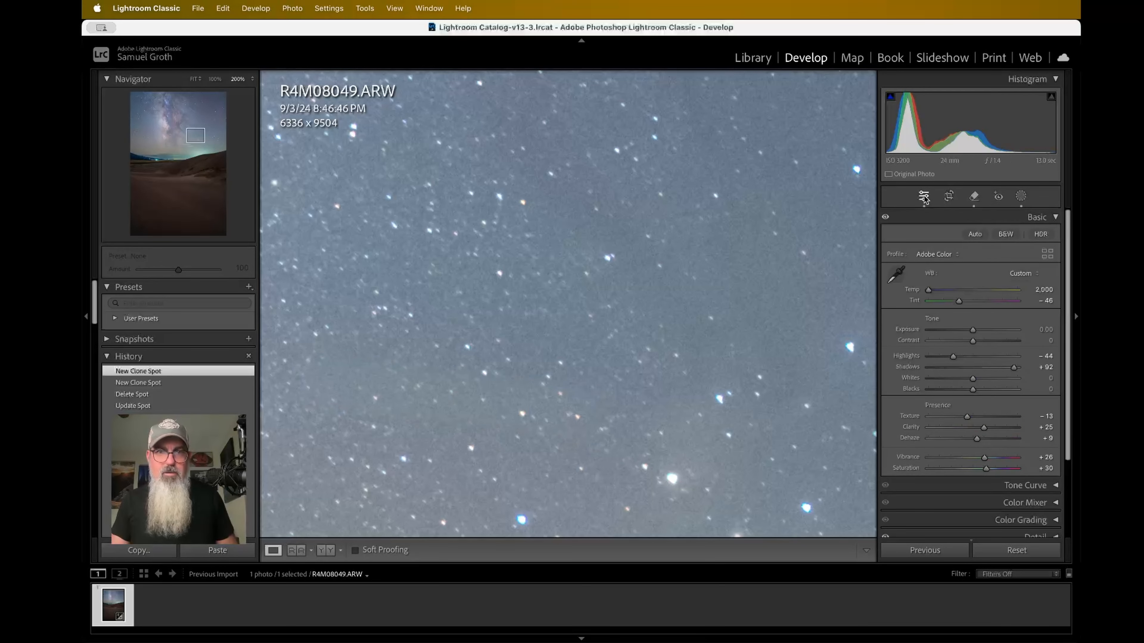
Step: Examine the cloned area and its surrounding stars at zoom levels from 50% to 300%
left_click(608, 370)
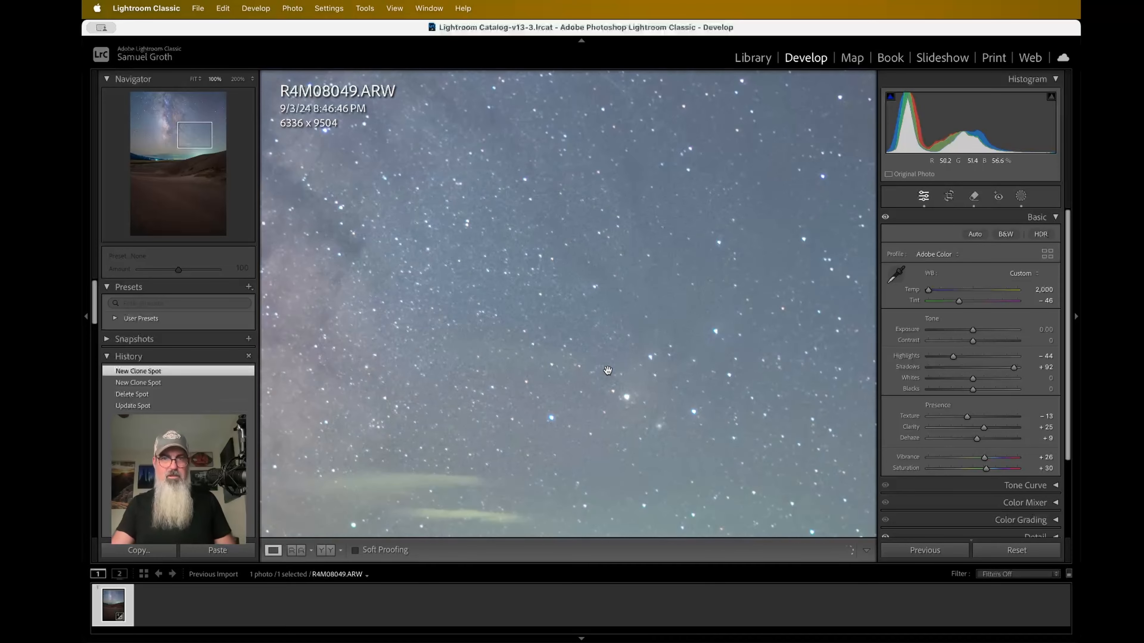
left_click(508, 402)
key("super+minus")
key("super+minus")
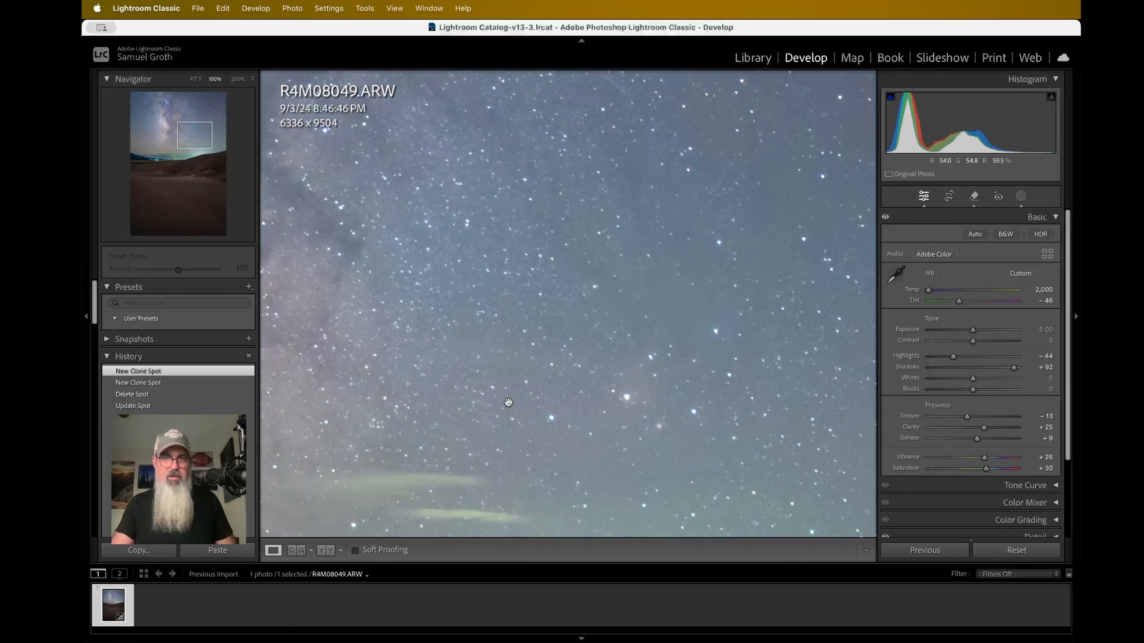
scroll(442, 363, "left", 1)
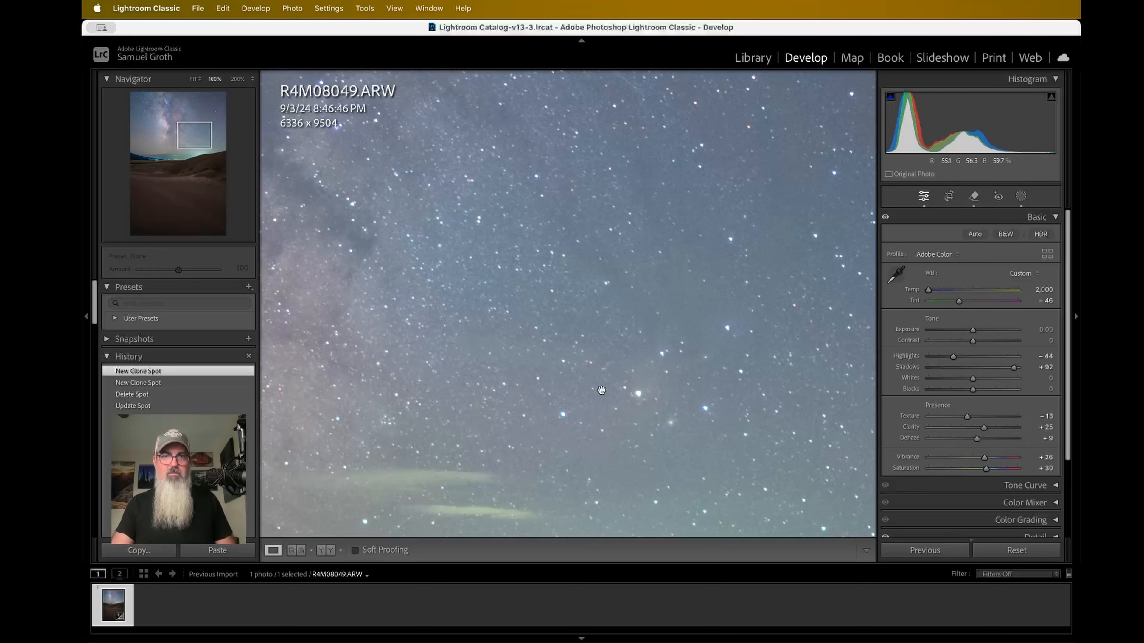
key("super+equal")
key("super+equal")
scroll(556, 355, "left", 5)
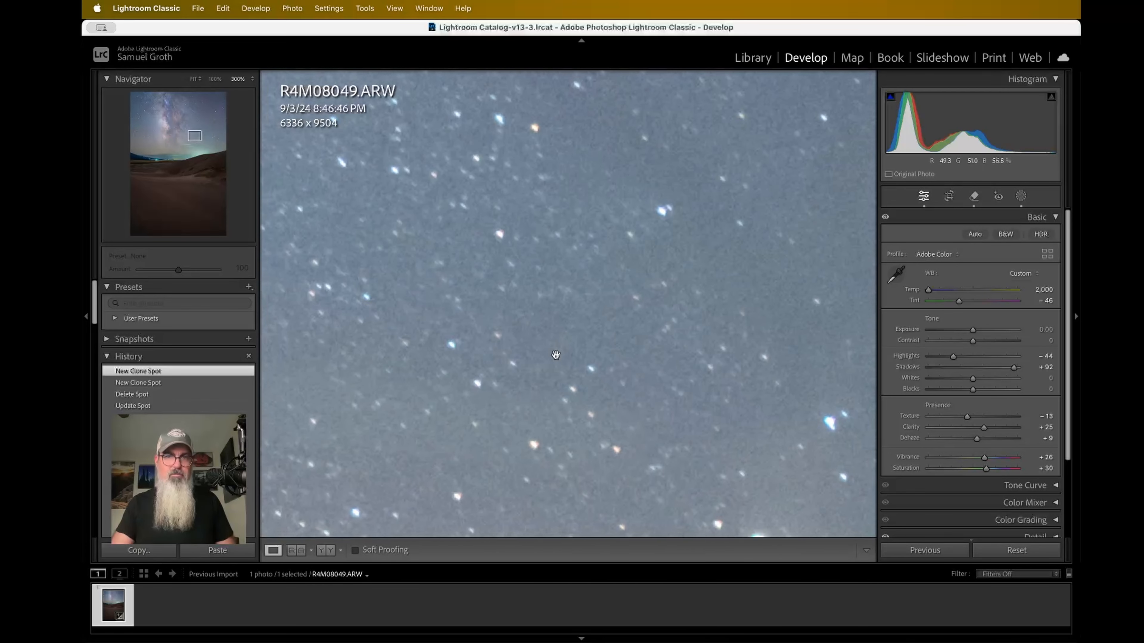
scroll(708, 404, "left", 3)
scroll(708, 405, "left", 2)
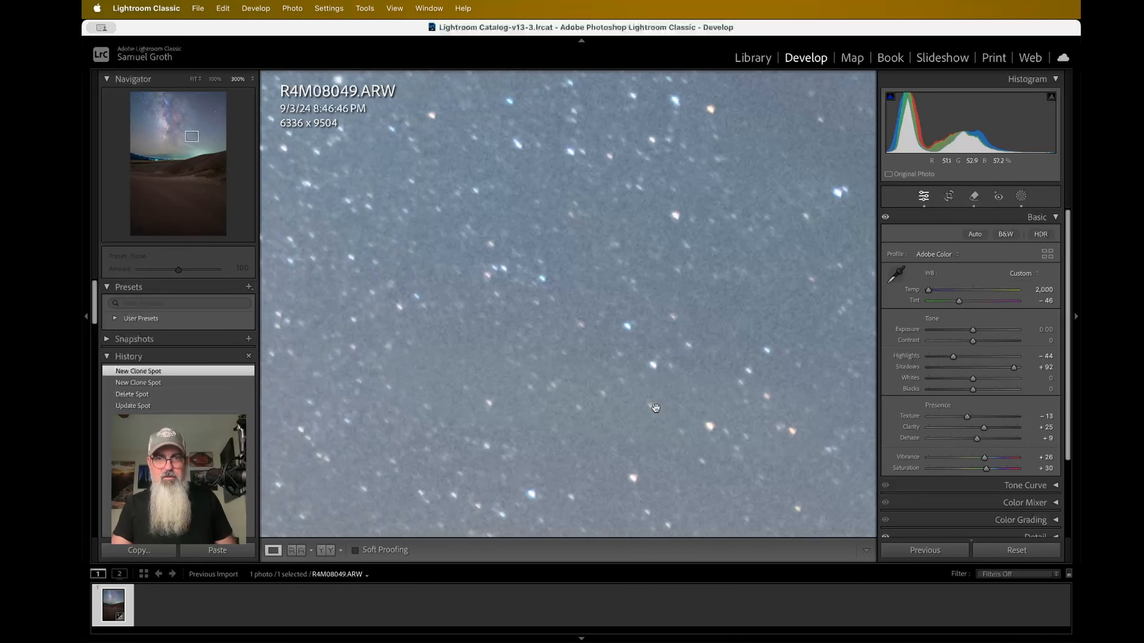
left_click(562, 412)
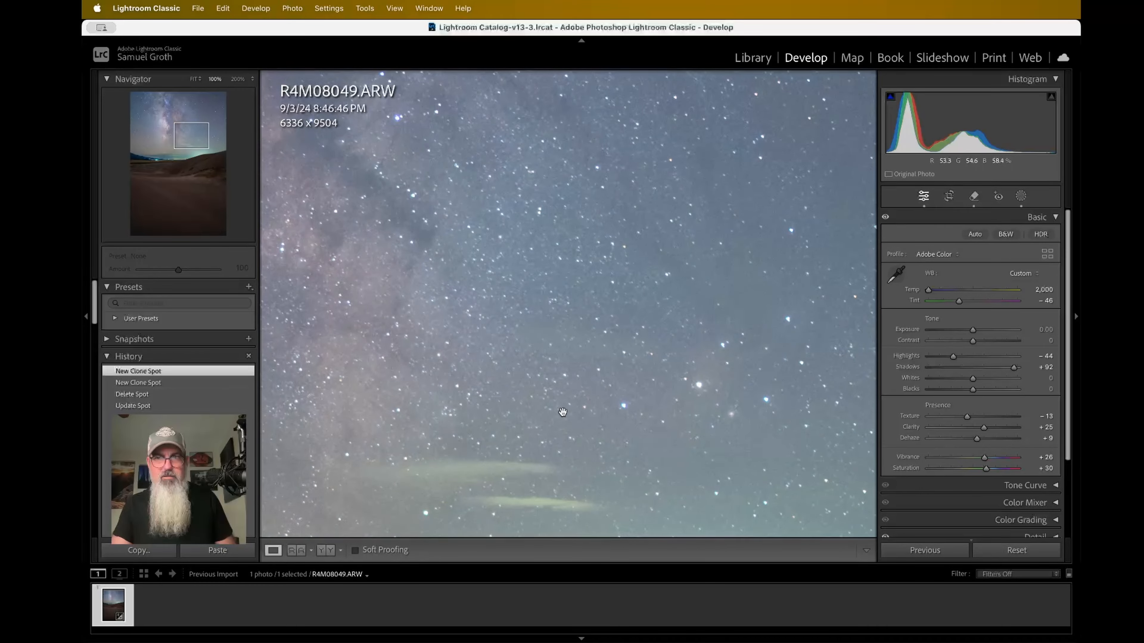
left_click(563, 412)
left_click(563, 412)
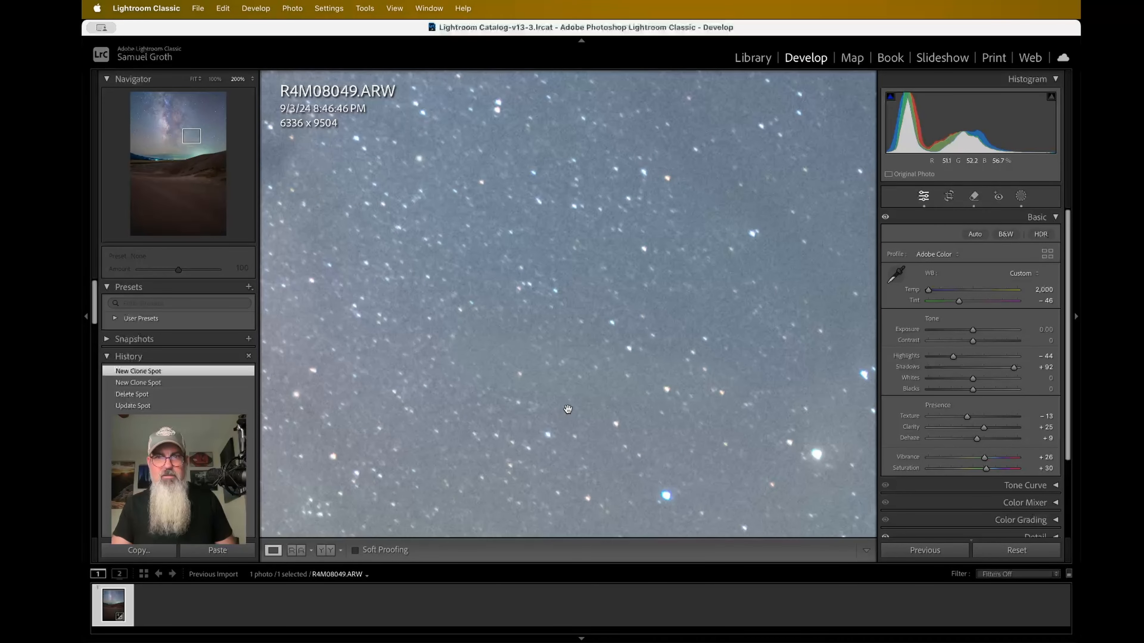
key("super+minus")
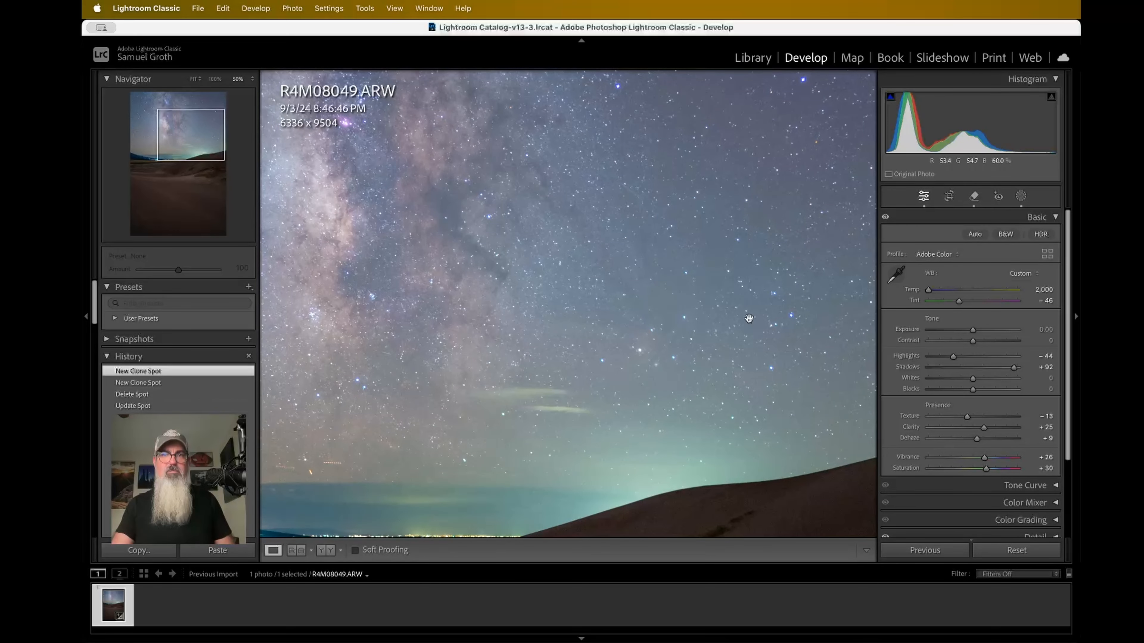
Step: Reopen the Remove tool, compare the cloned area up close, and delete the clone spot covering the streak
left_click(971, 201)
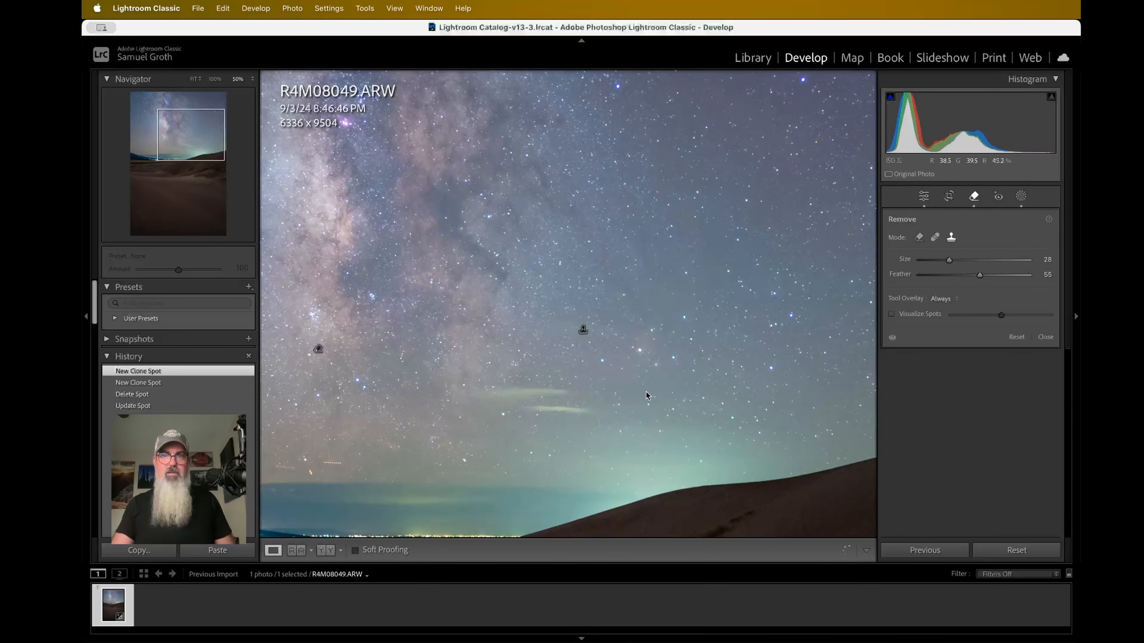
key("super+equal")
key("super+equal")
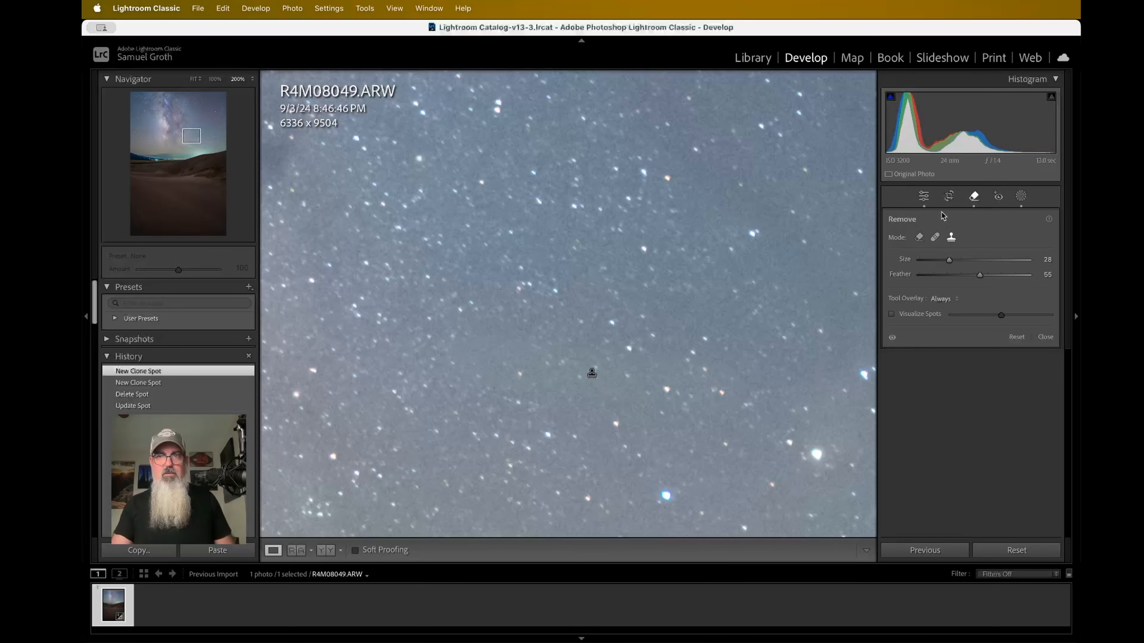
left_click(922, 197)
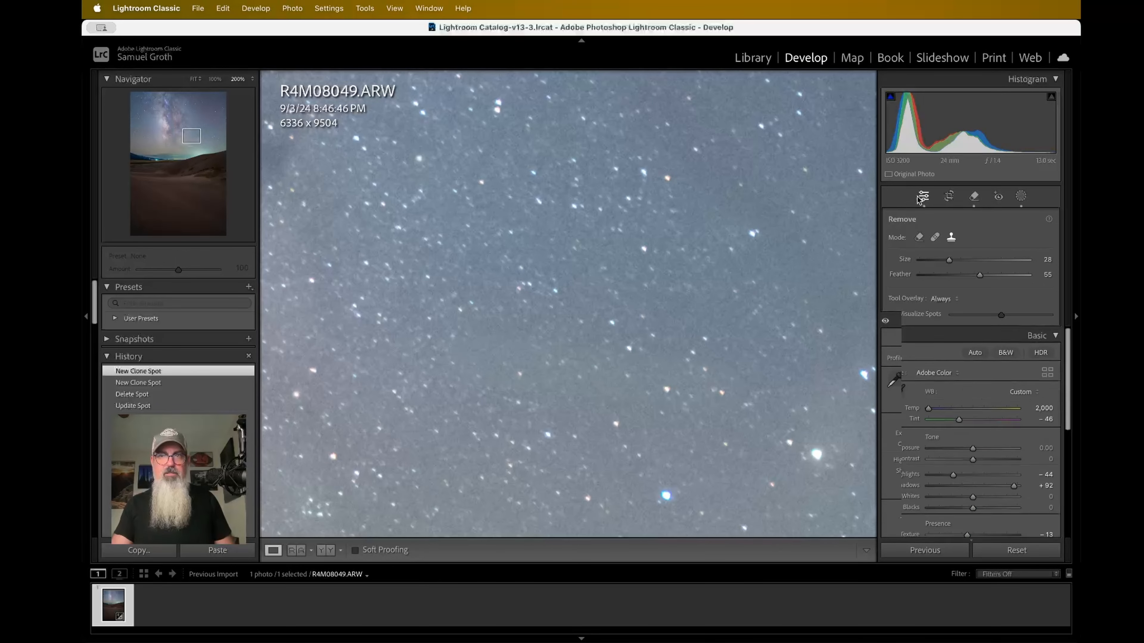
left_click(975, 199)
left_click(592, 372)
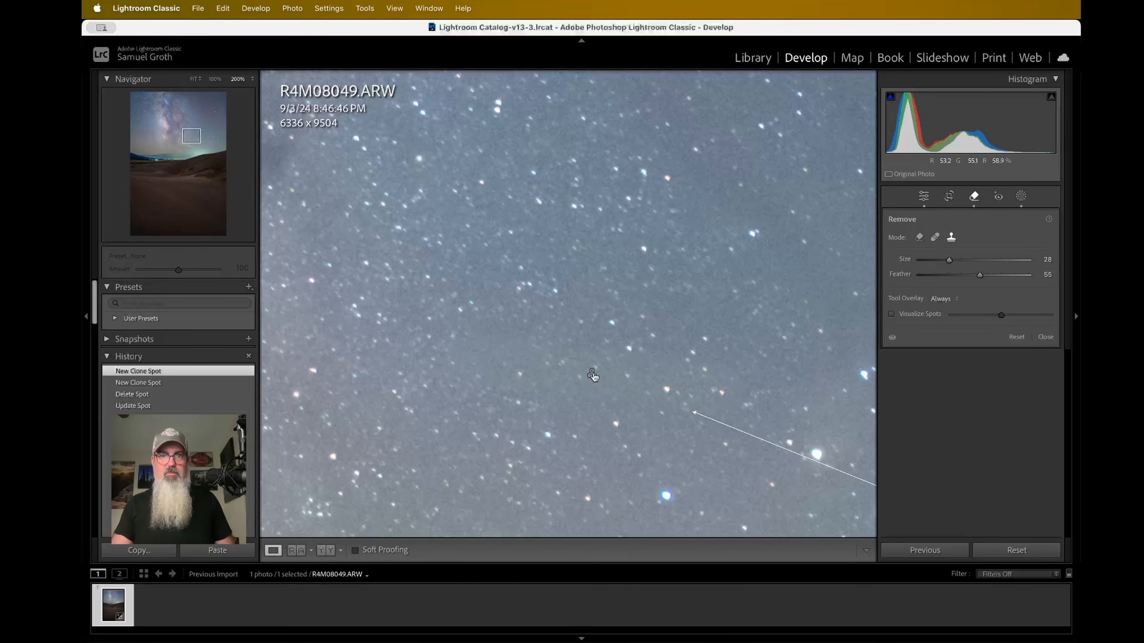
key("Delete")
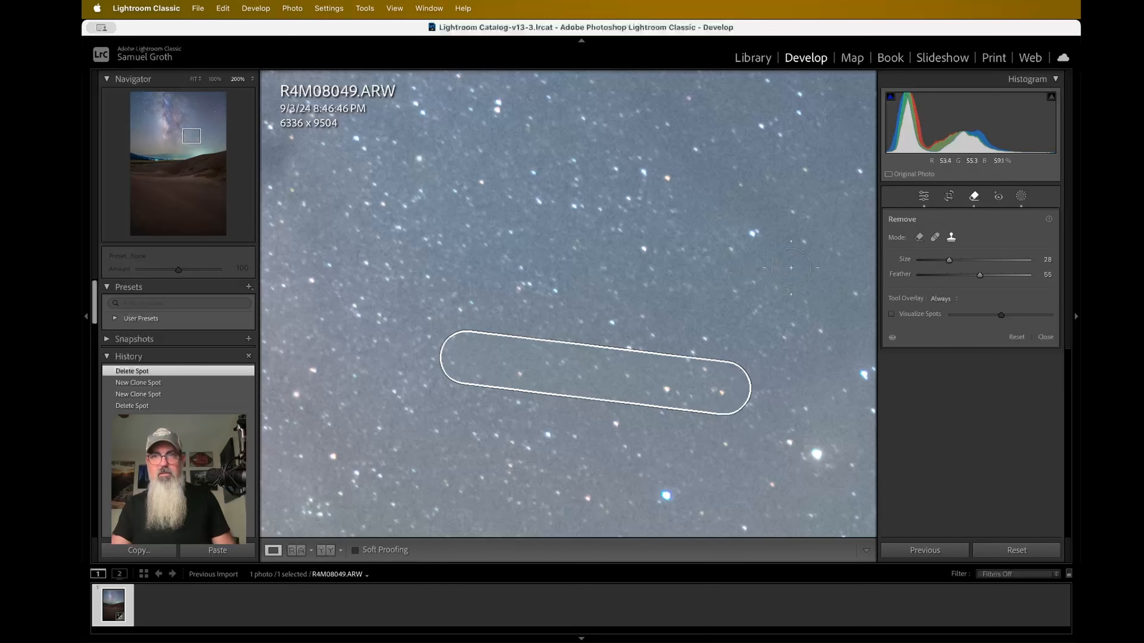
Step: Remove the streak along its full length using the generative AI Remove brush at size 14, and leave the Remove tool
left_click(919, 239)
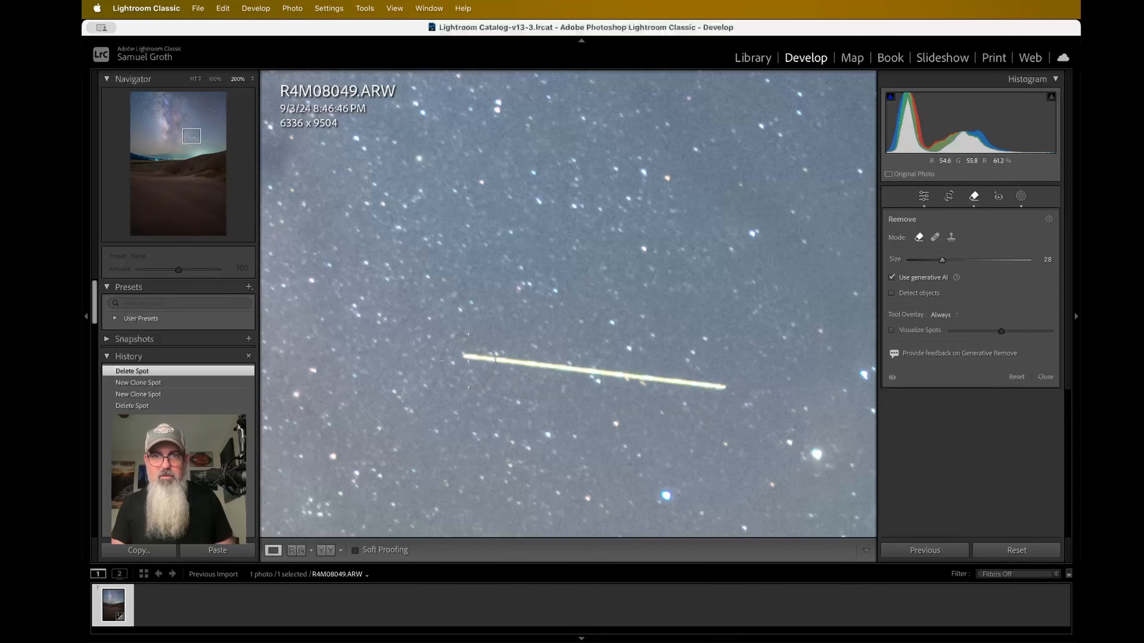
key("bracketleft")
key("bracketleft")
key("bracketleft")
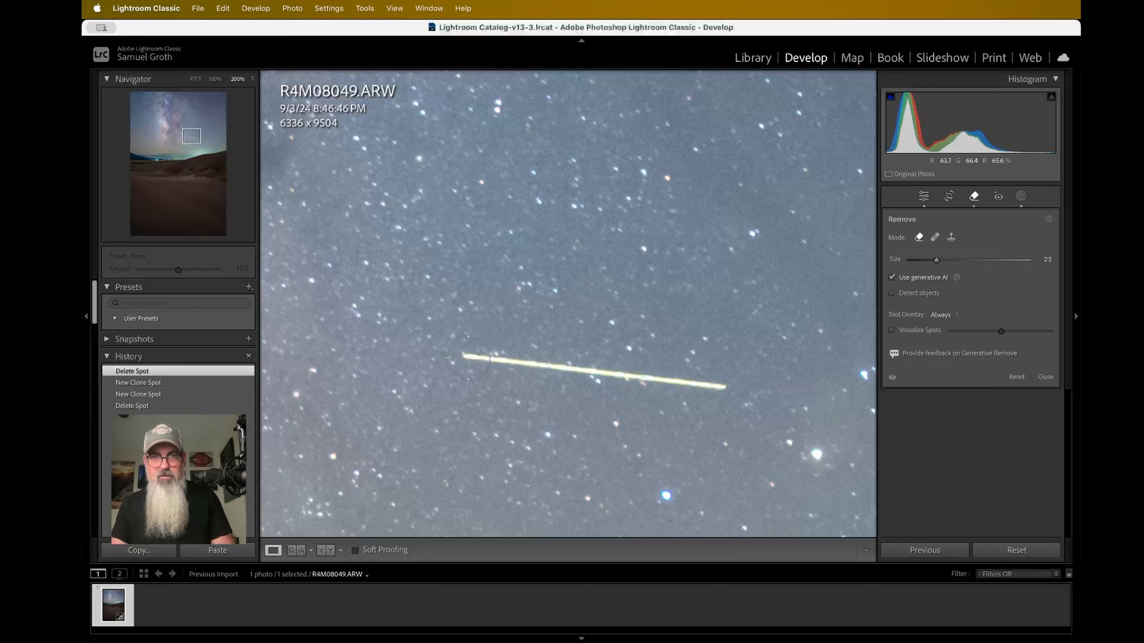
key("bracketleft")
left_click(466, 357)
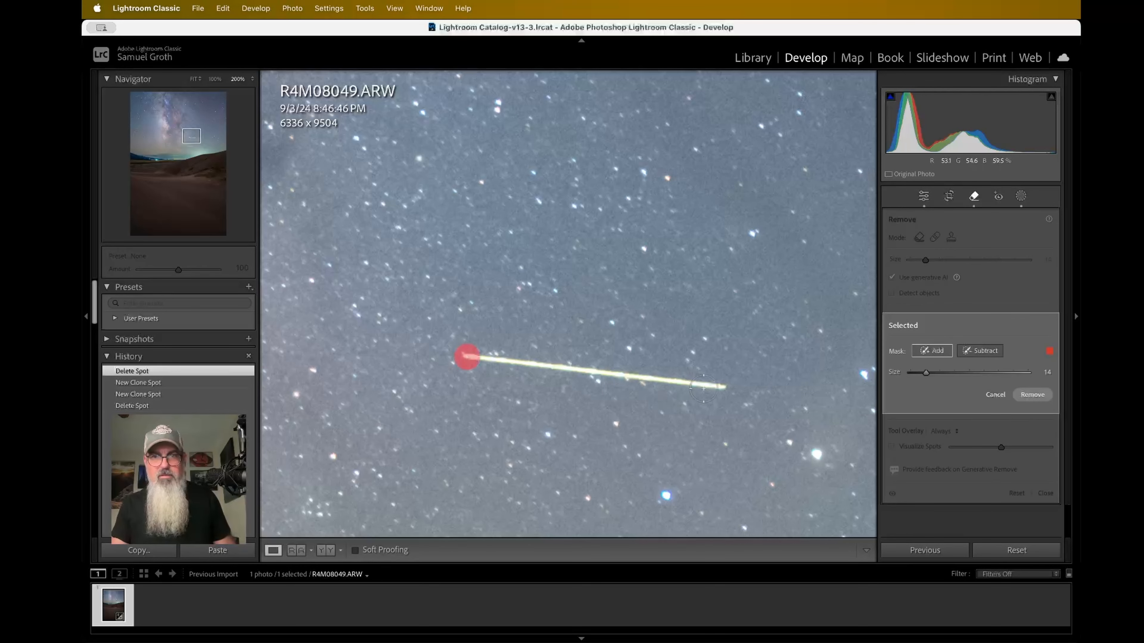
left_click(720, 387, "shift")
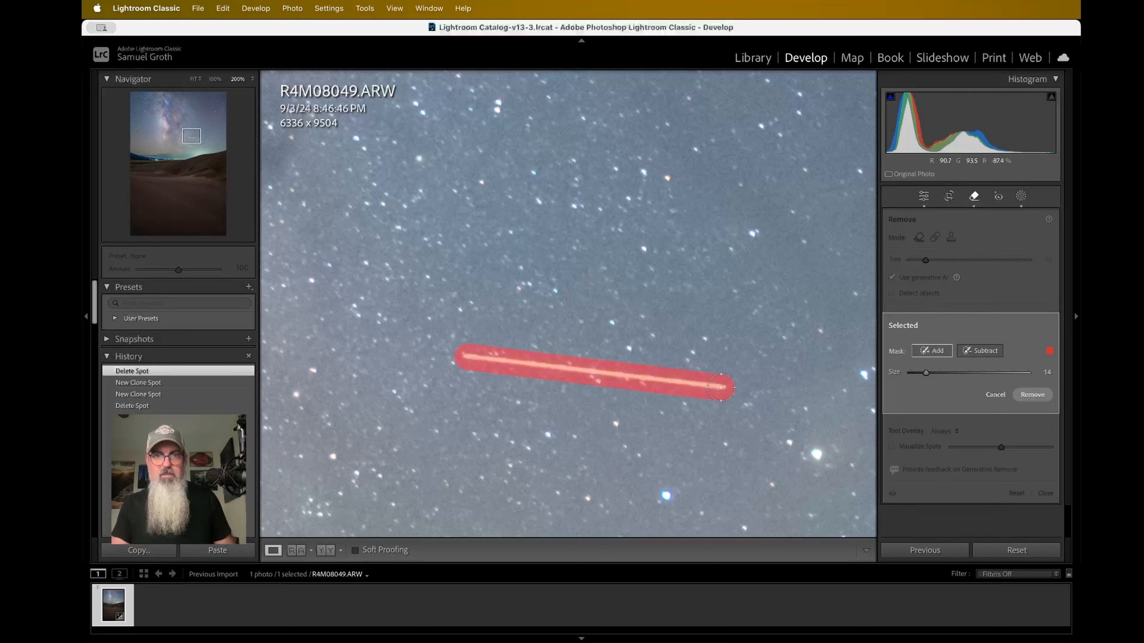
left_click(1033, 395)
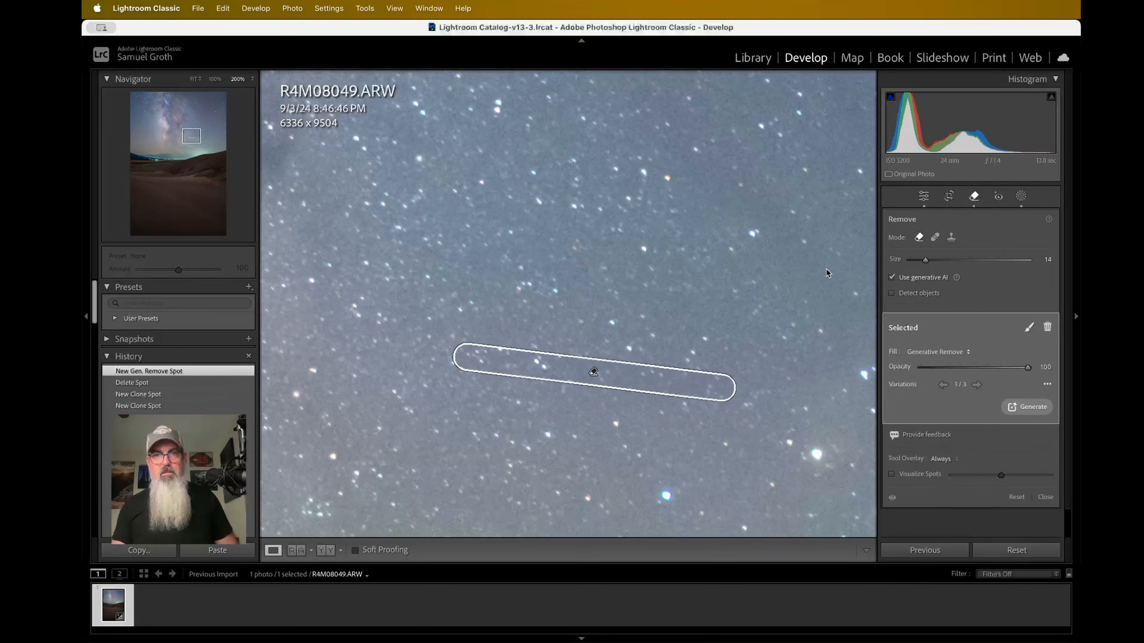
left_click(924, 196)
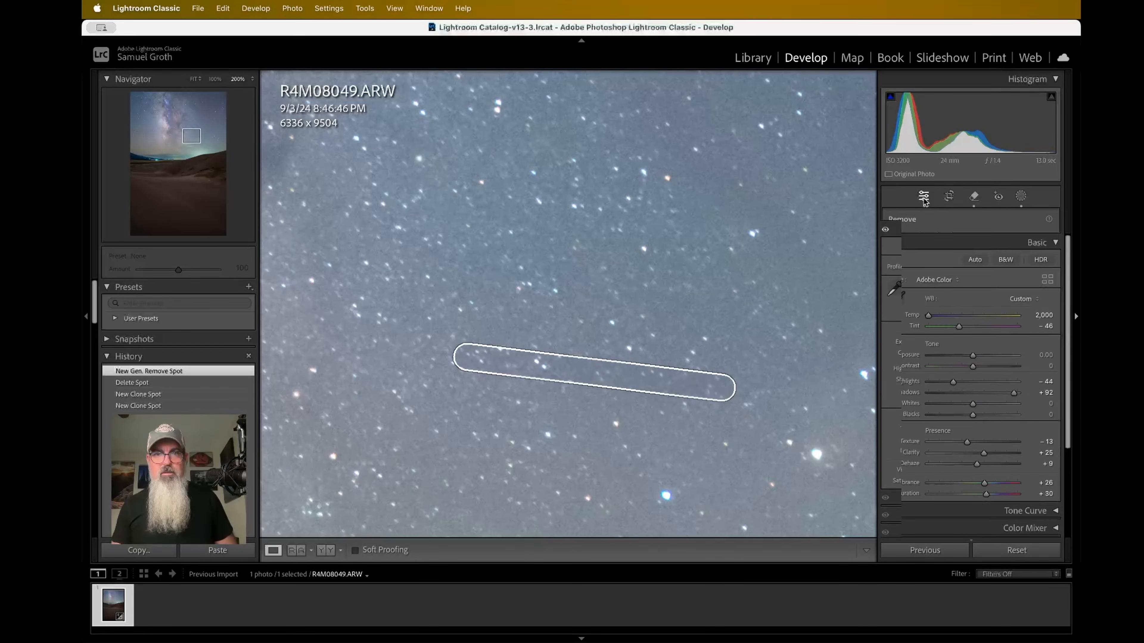
Step: Examine the repaired sky and its surrounding stars at zoom levels from 50% to 400%
left_click(658, 381)
left_click(685, 336)
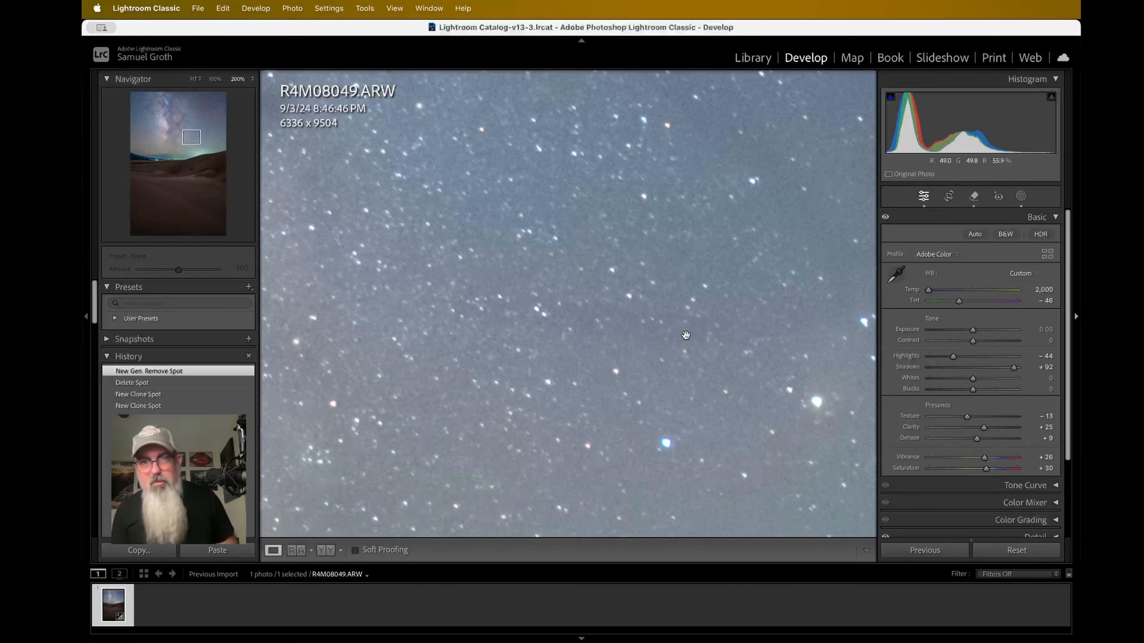
left_click(628, 330)
left_click(625, 331)
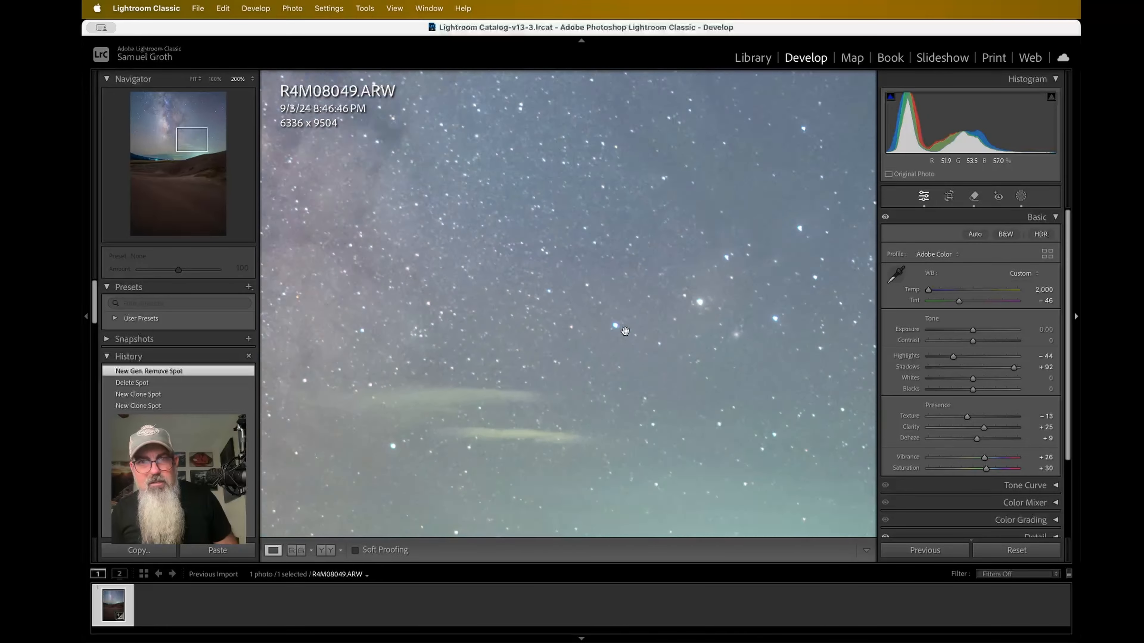
key("super+equal")
key("super+minus")
key("super+minus")
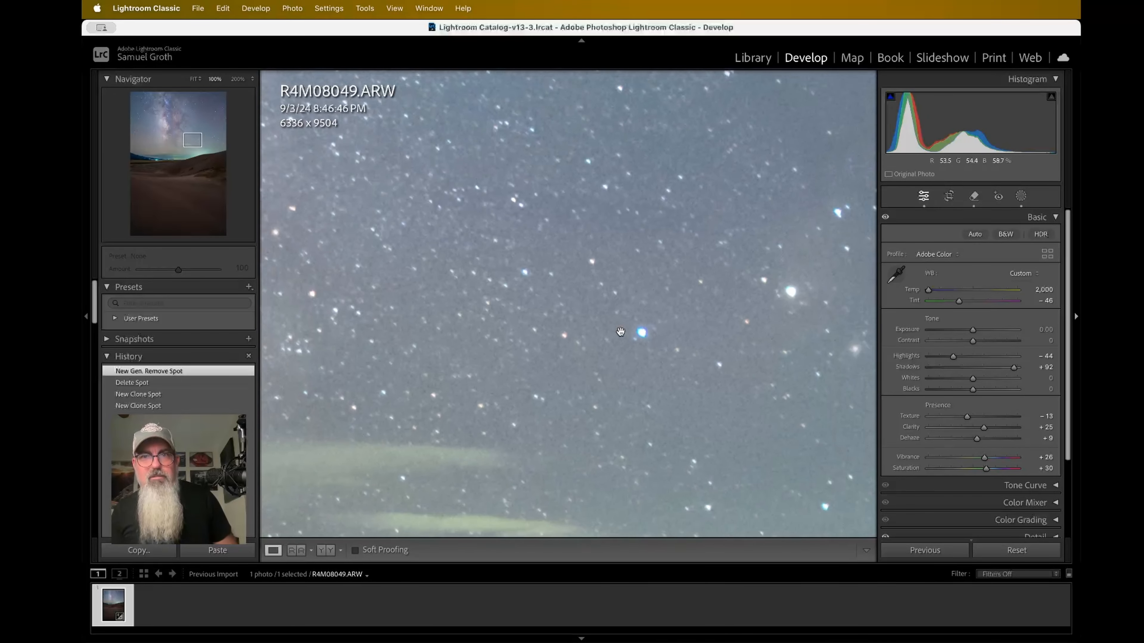
key("super+equal")
key("super+equal")
key("super+equal")
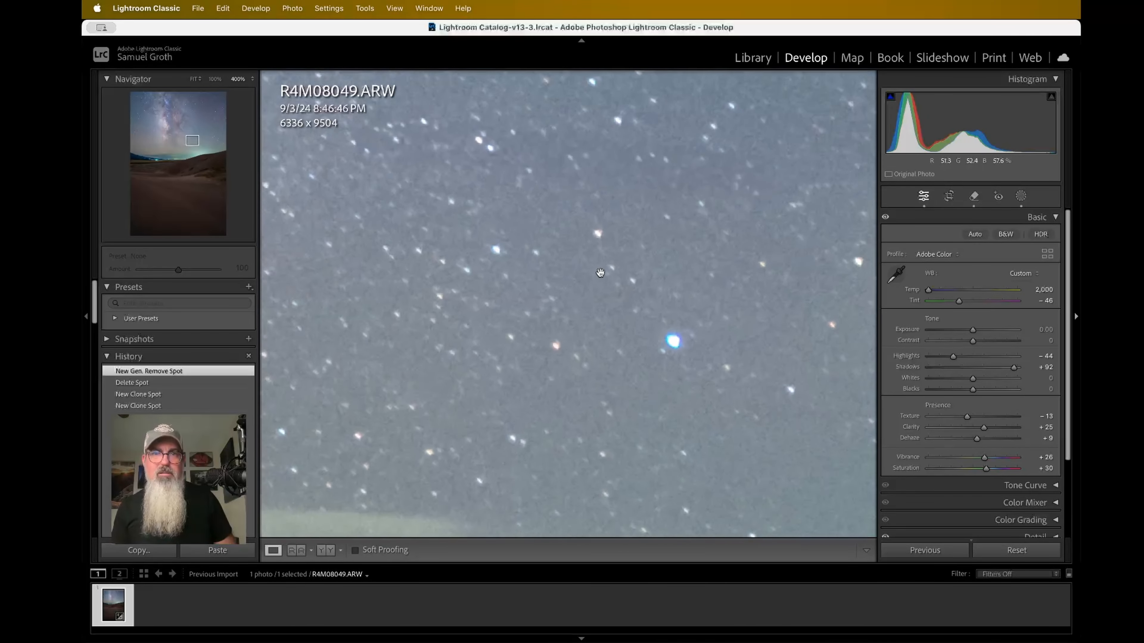
key("super+minus")
key("super+minus")
key("super+minus")
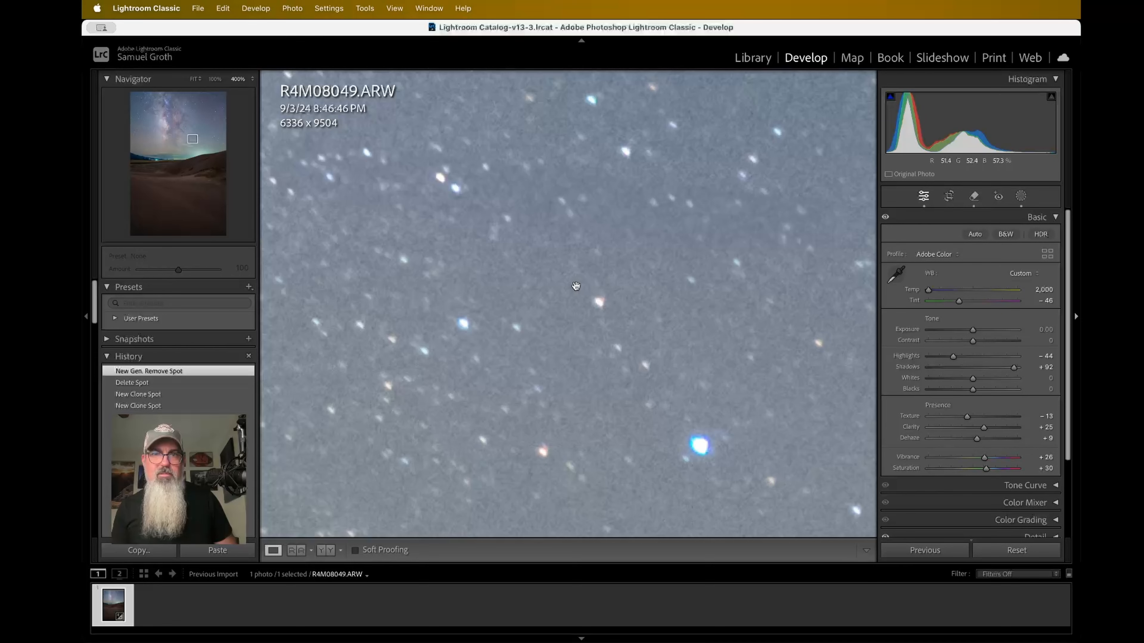
scroll(577, 286, "left", 10)
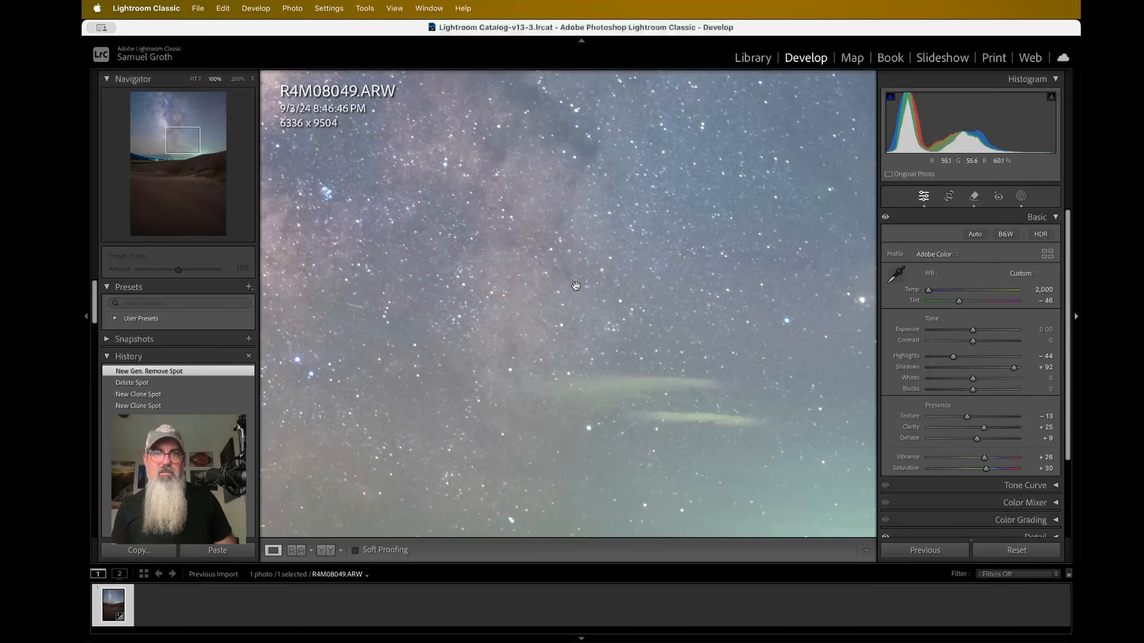
scroll(577, 287, "right", 10)
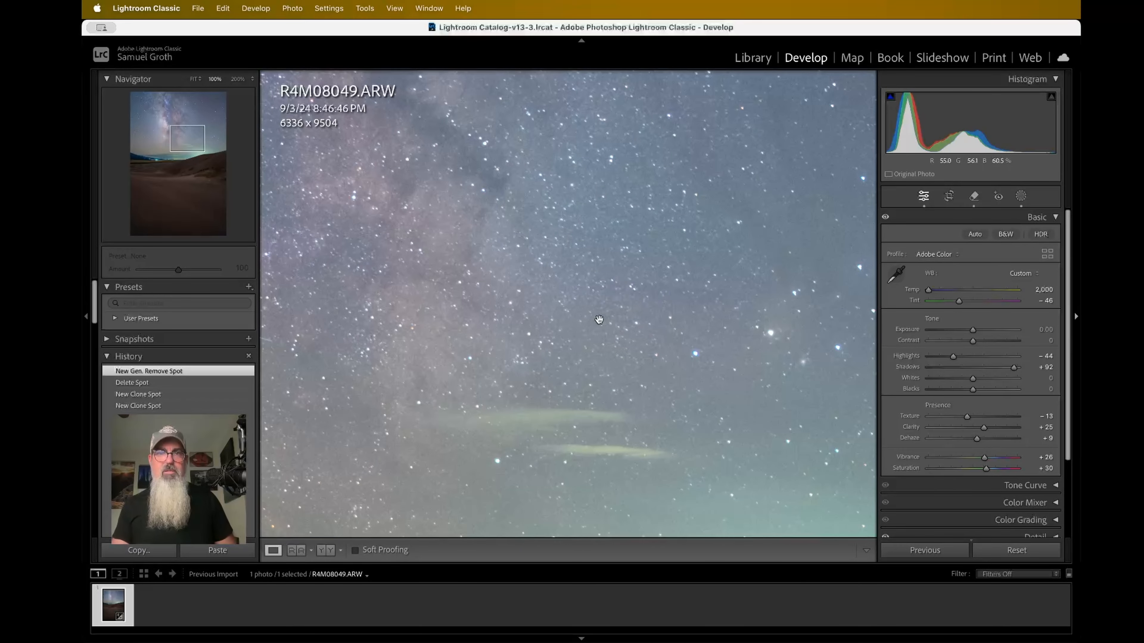
key("super+equal")
key("super+equal")
key("super+equal")
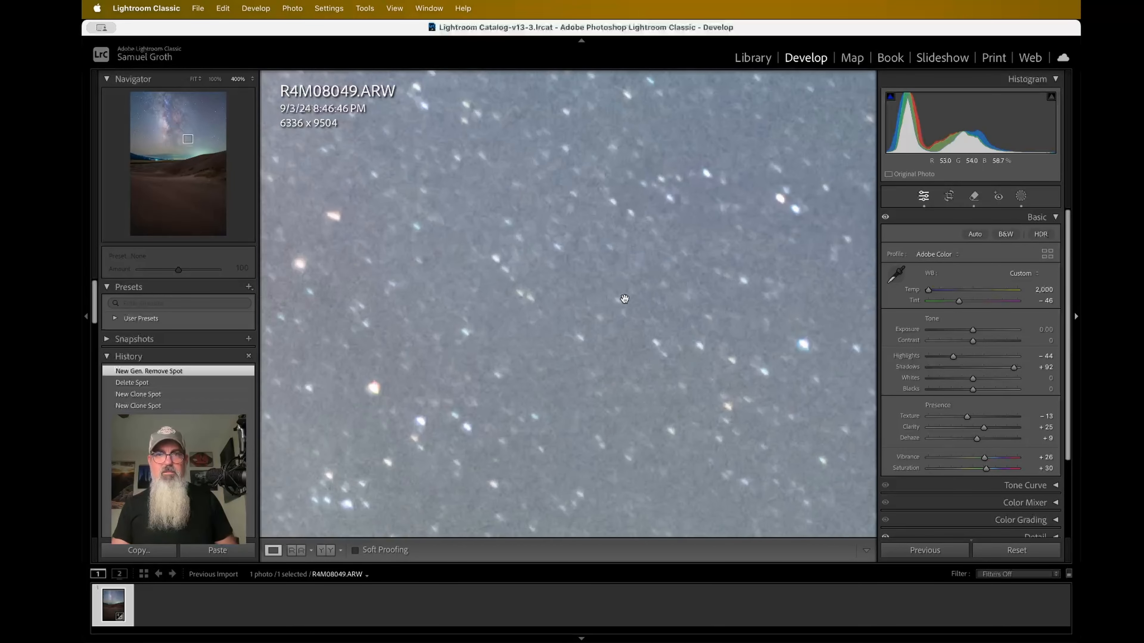
key("super+minus")
key("super+minus")
key("super+minus")
key("super+minus")
key("super+minus")
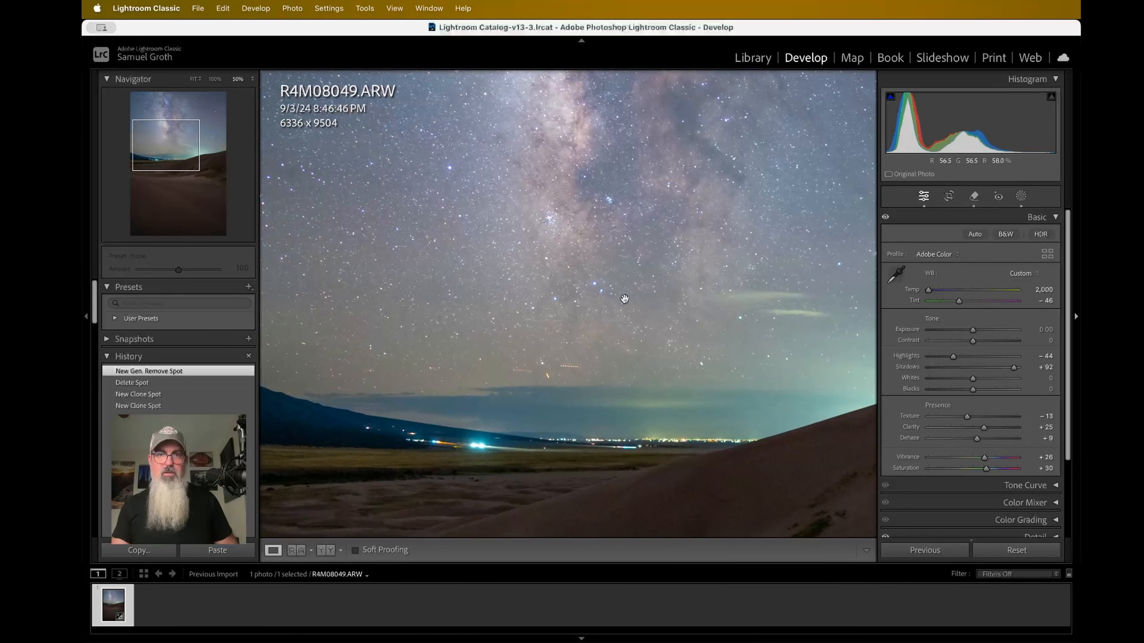
Step: Reopen the Remove tool, frame the short trails above the horizon at 100%, and set the brush size to 13
left_click(974, 197)
key("super+equal")
key("super+equal")
key("super+equal")
key("super+equal")
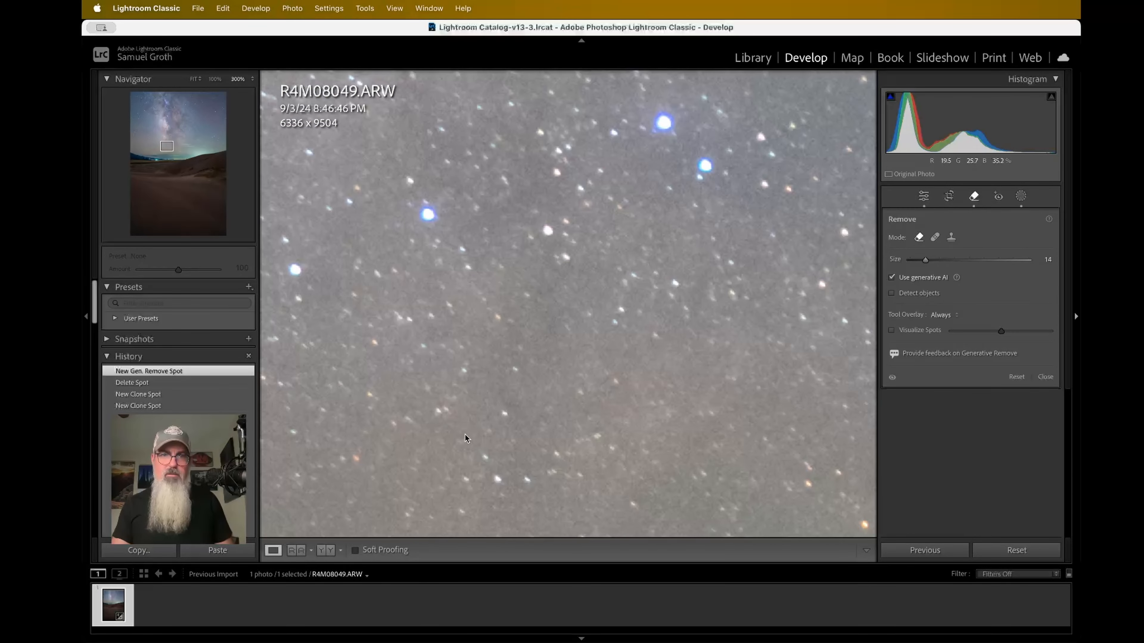
scroll(465, 435, "up", 5)
key("super+minus")
key("super+minus")
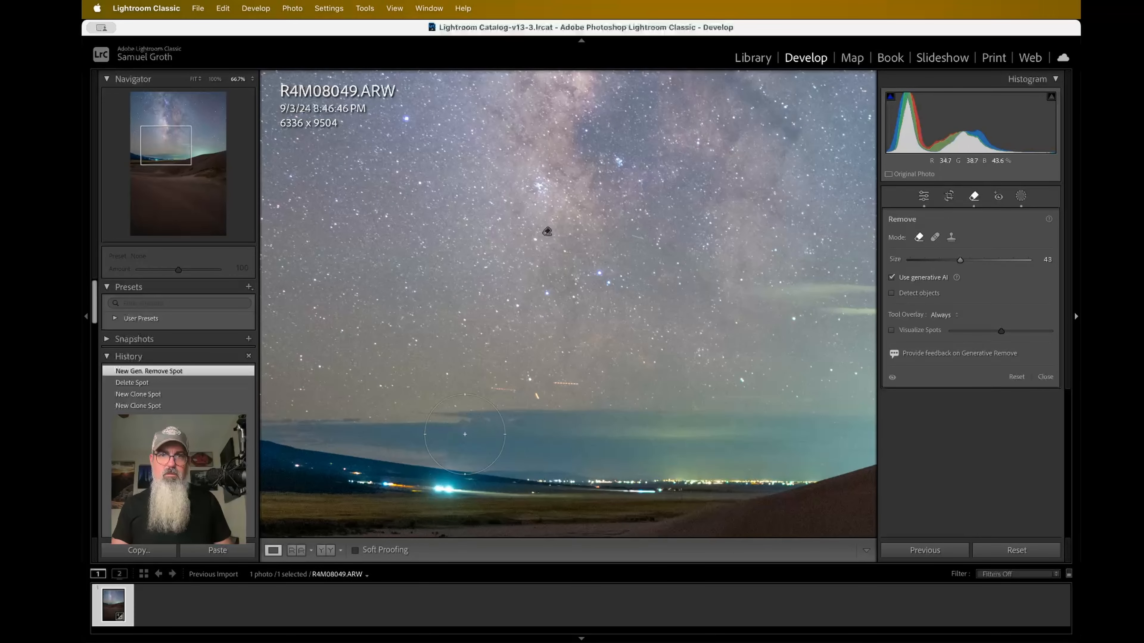
scroll(494, 440, "up", 1)
key("super+equal")
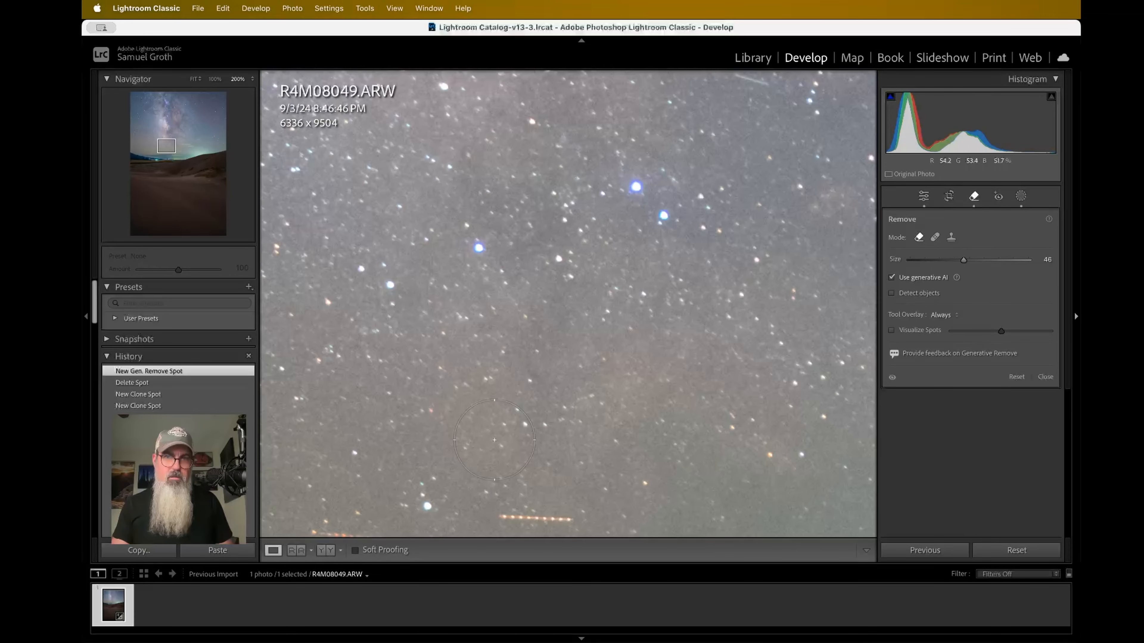
key("super+minus")
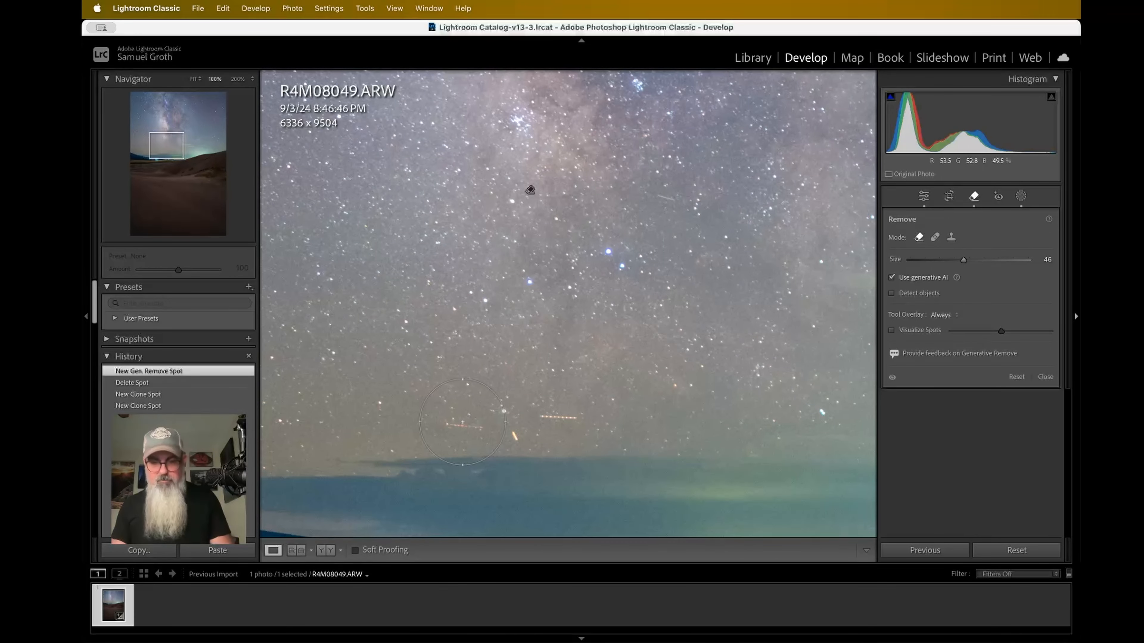
scroll(446, 423, "down", 5)
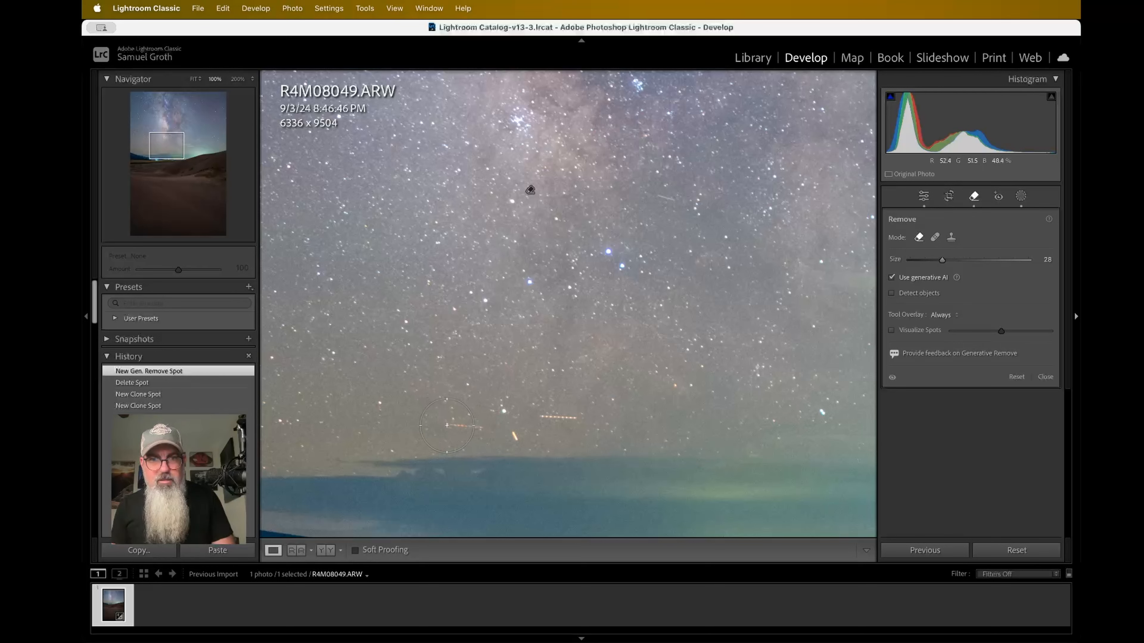
scroll(447, 424, "down", 3)
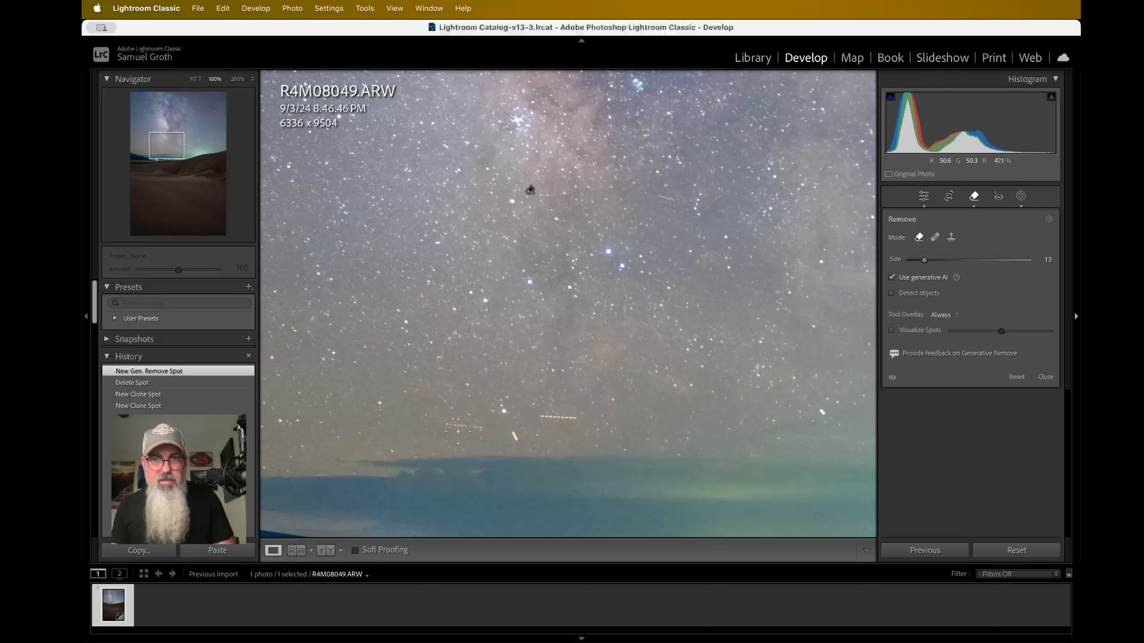
Step: Mask the three short trails above the horizon, remove them together with generative AI, and leave the Remove tool
left_click(446, 424)
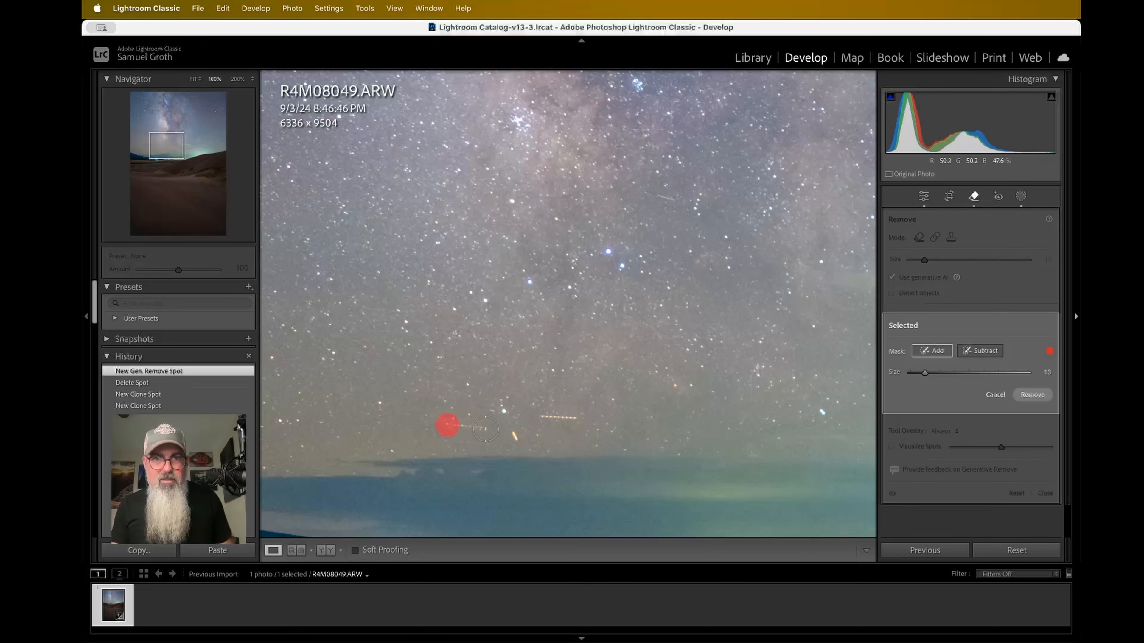
left_click(480, 427, "shift")
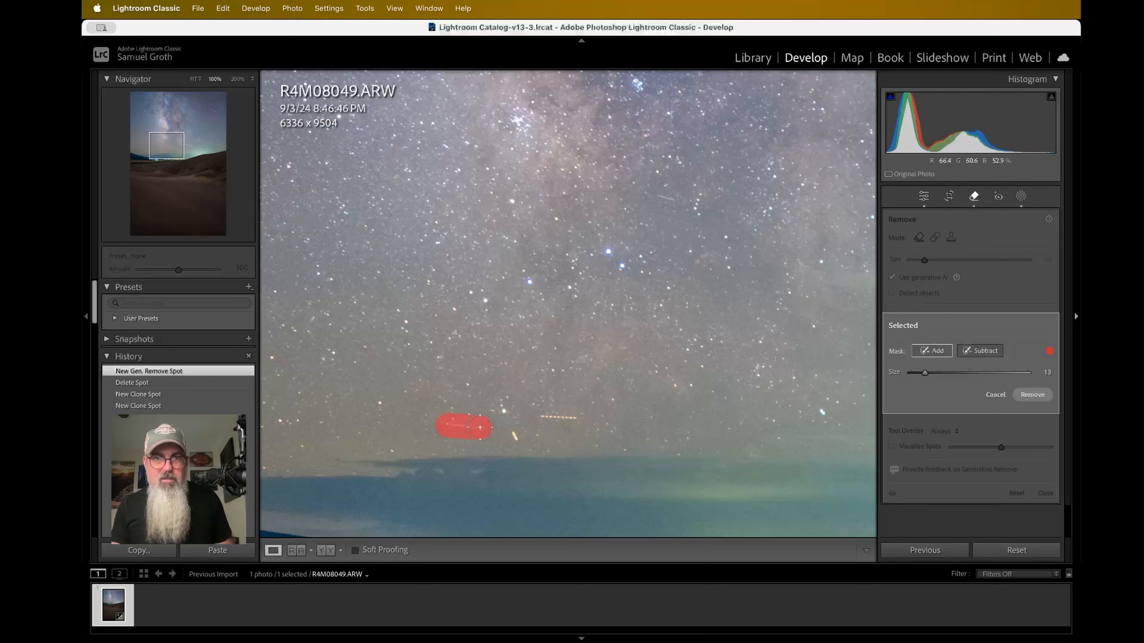
left_click(543, 418)
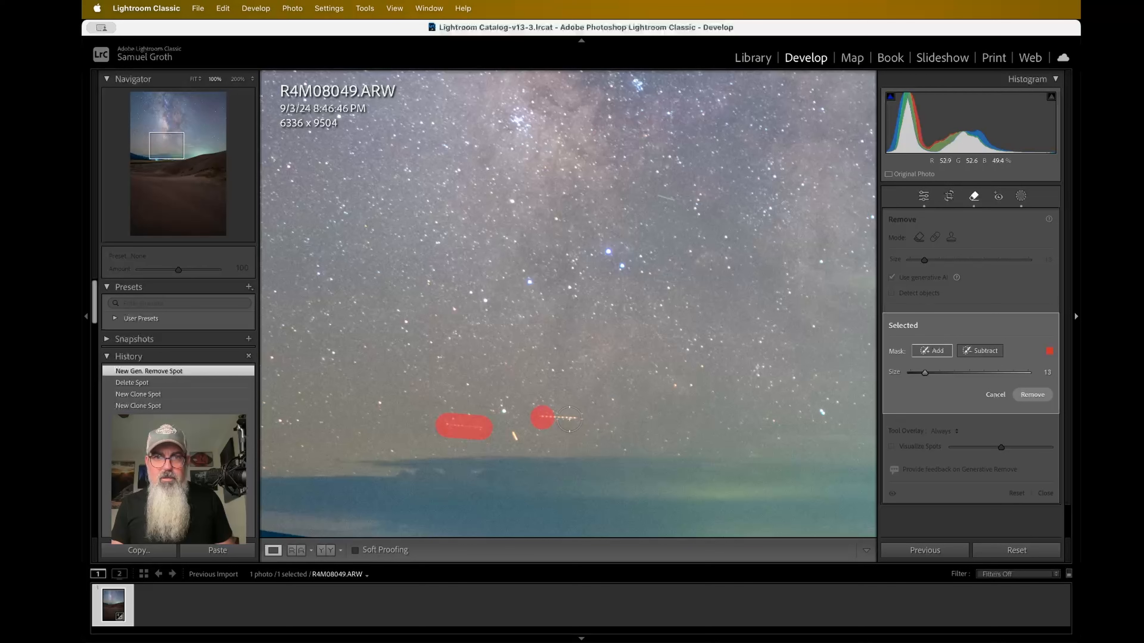
left_click(574, 417, "shift")
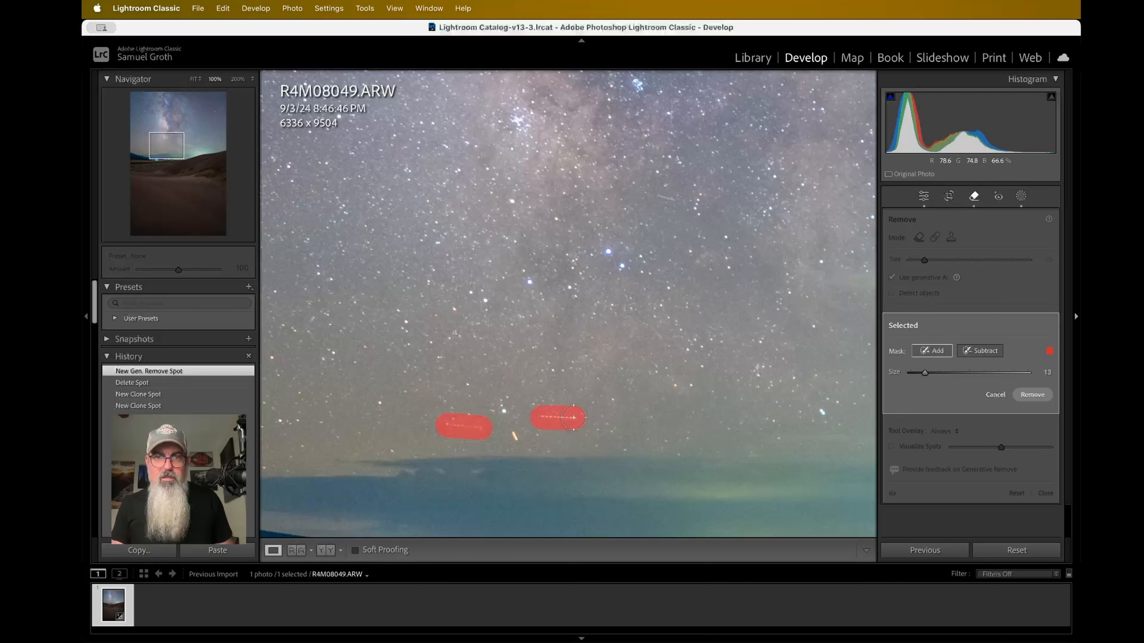
left_click(515, 434)
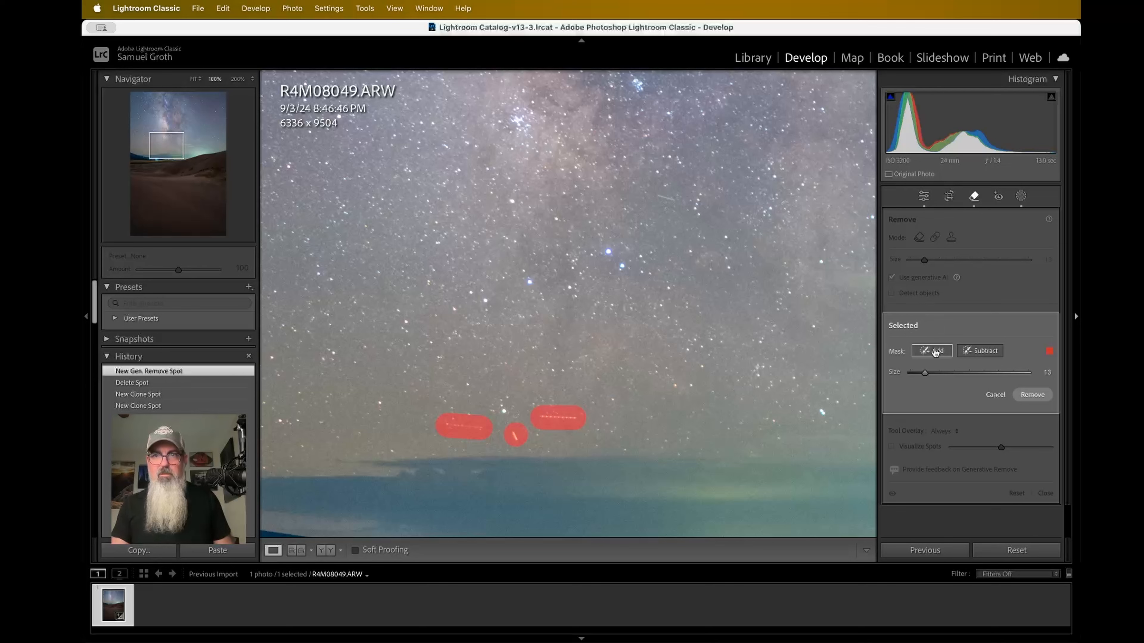
left_click(1036, 395)
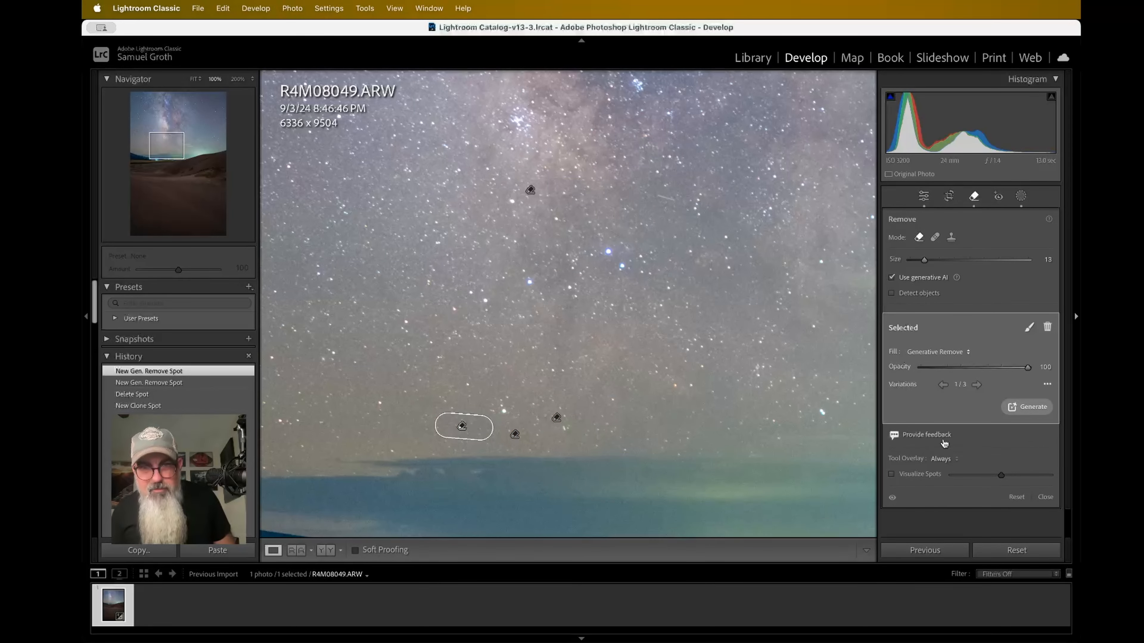
key("super+equal")
key("super+minus")
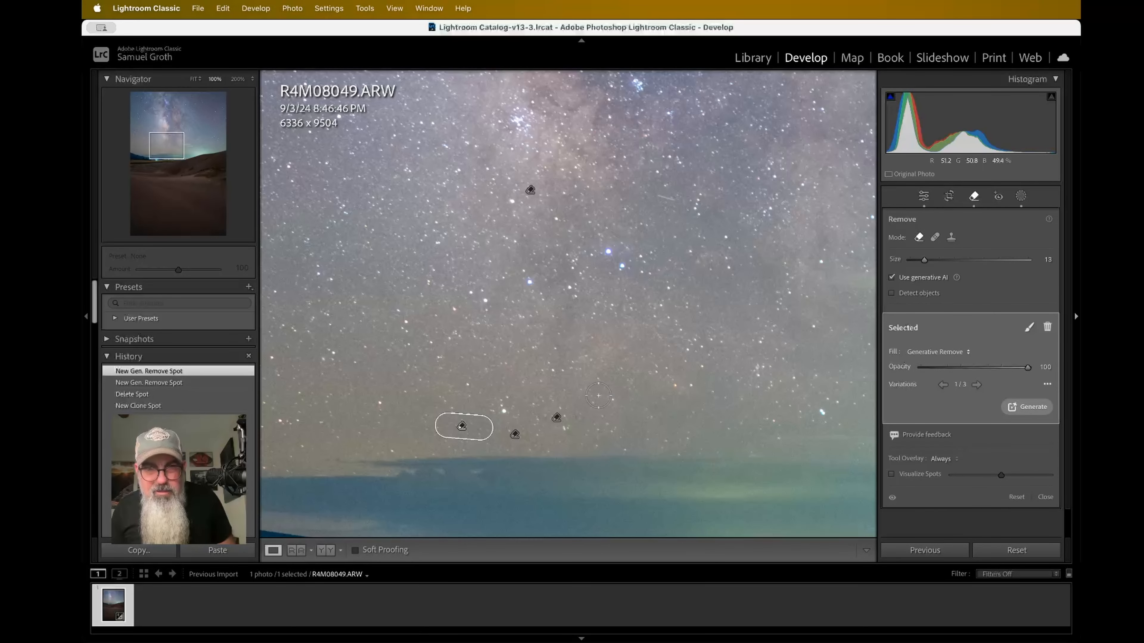
left_click(929, 197)
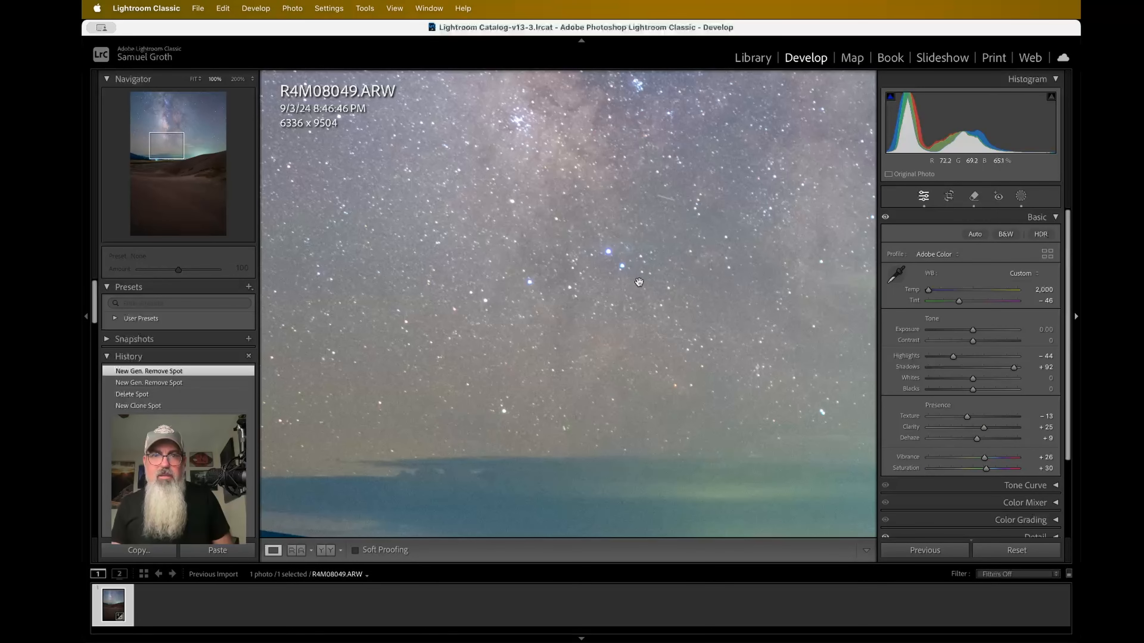
Step: Zoom out to the whole photo and set its global Blacks to +19
key("super+minus")
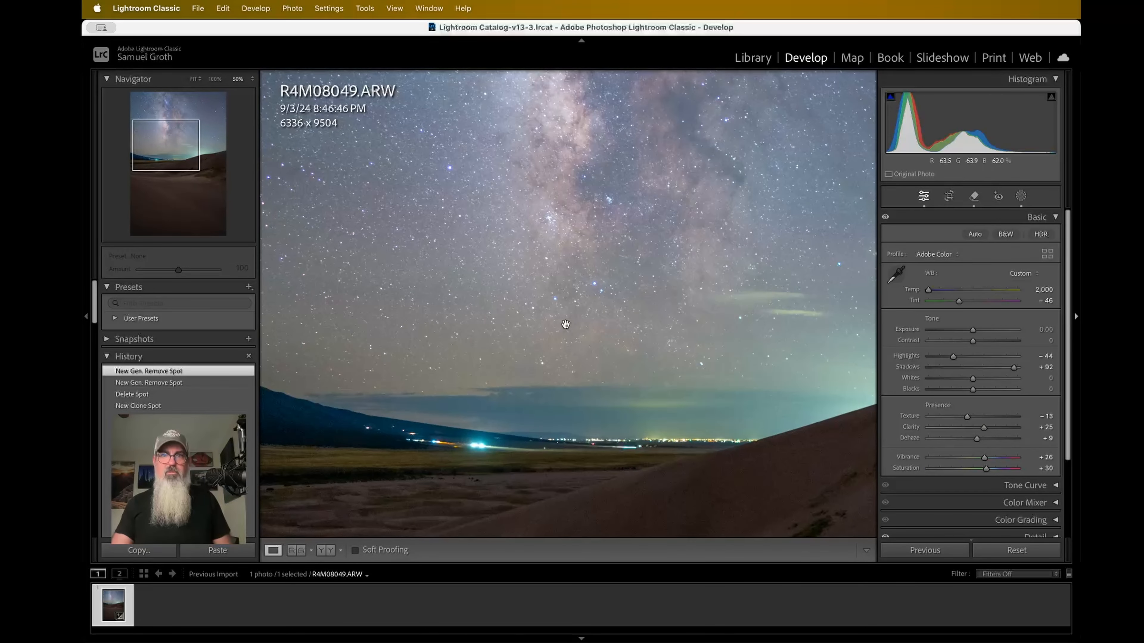
key("super+minus")
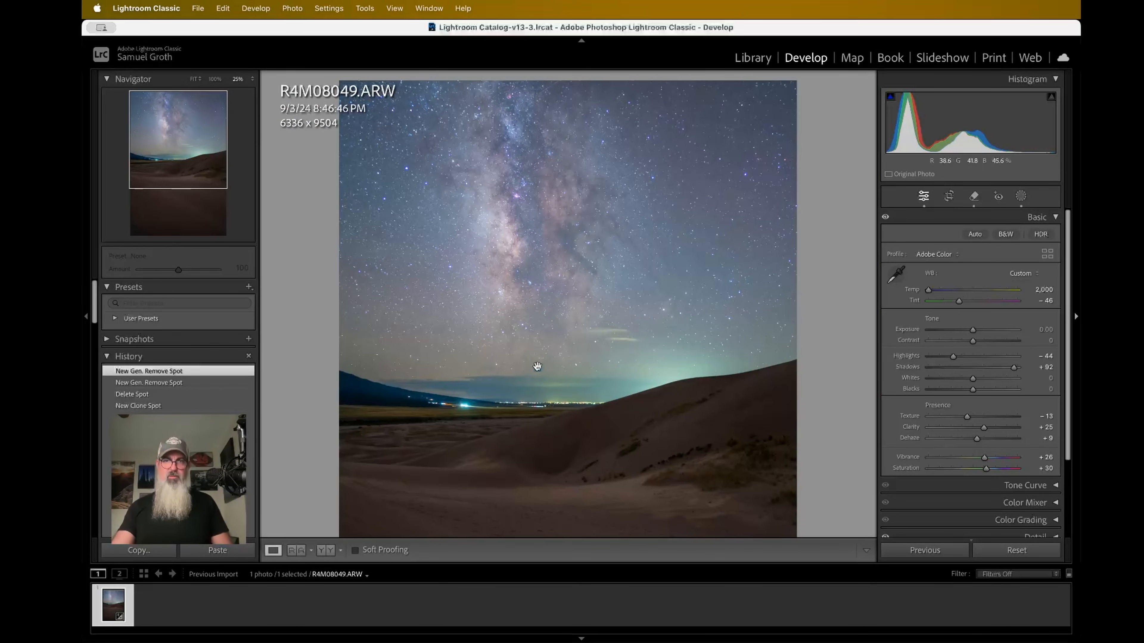
scroll(643, 352, "down", 2)
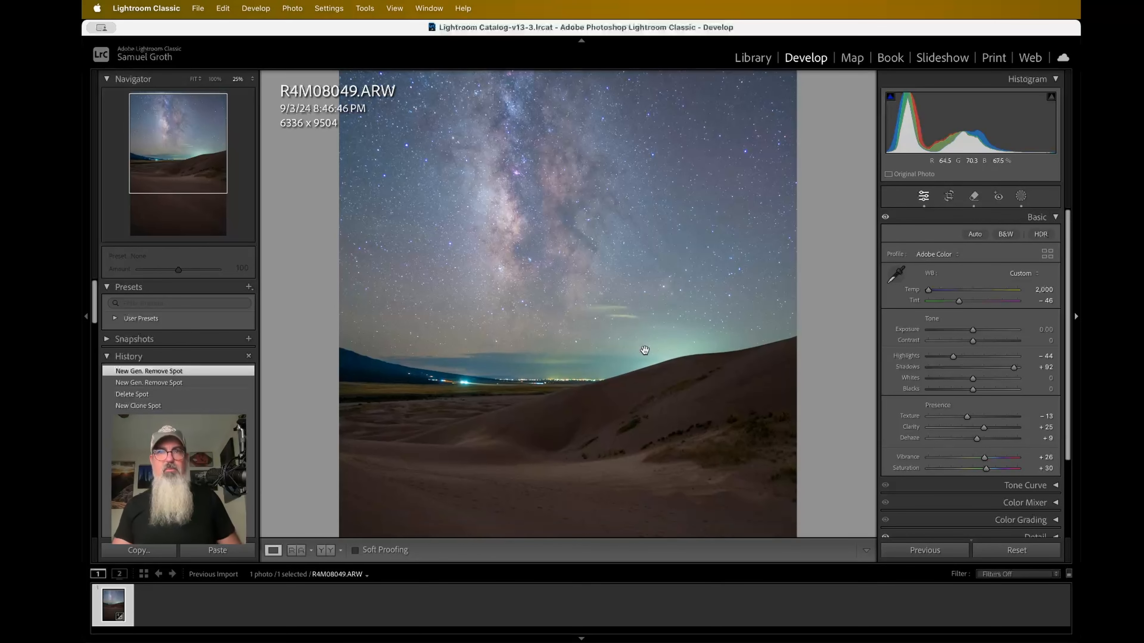
scroll(644, 351, "down", 1)
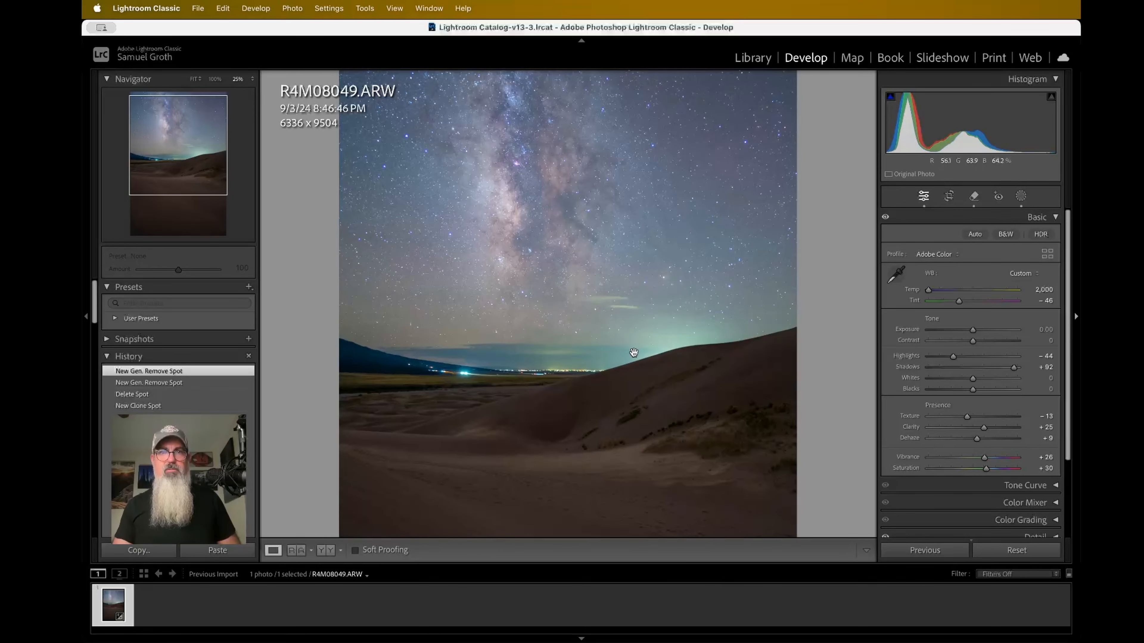
key("super+minus")
key("super+equal")
key("super+minus")
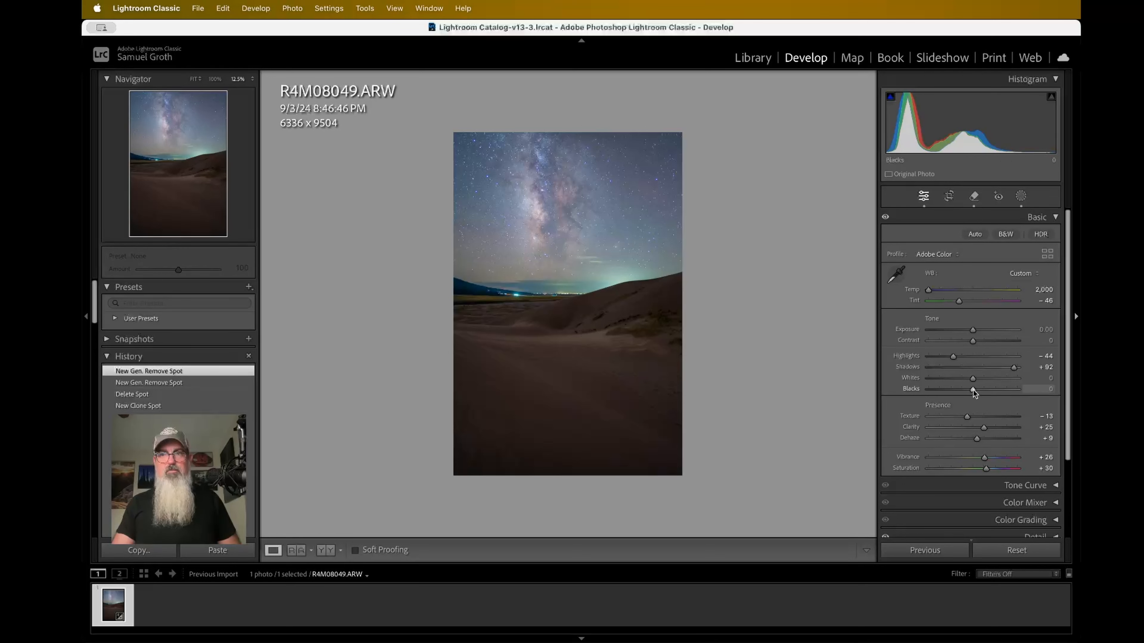
mouse_move(973, 389)
left_mouse_down()
mouse_move(991, 390)
mouse_move(959, 387)
mouse_move(982, 390)
left_mouse_up()
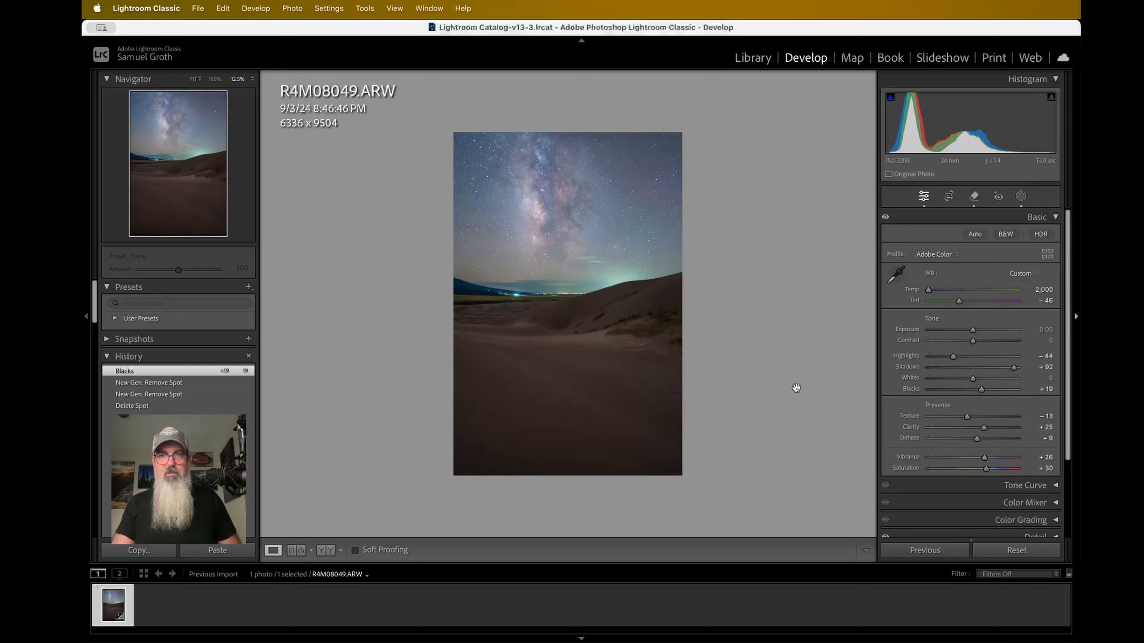
Step: Fit the whole photo in view and add a new mask that selects the sky
left_click(541, 389)
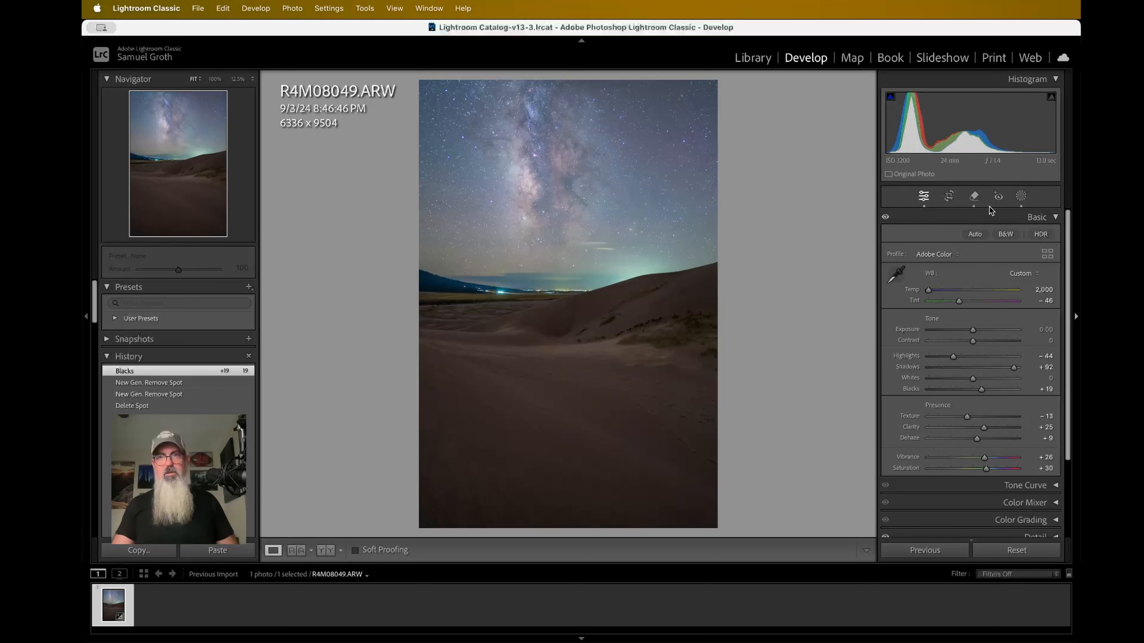
left_click(1020, 195)
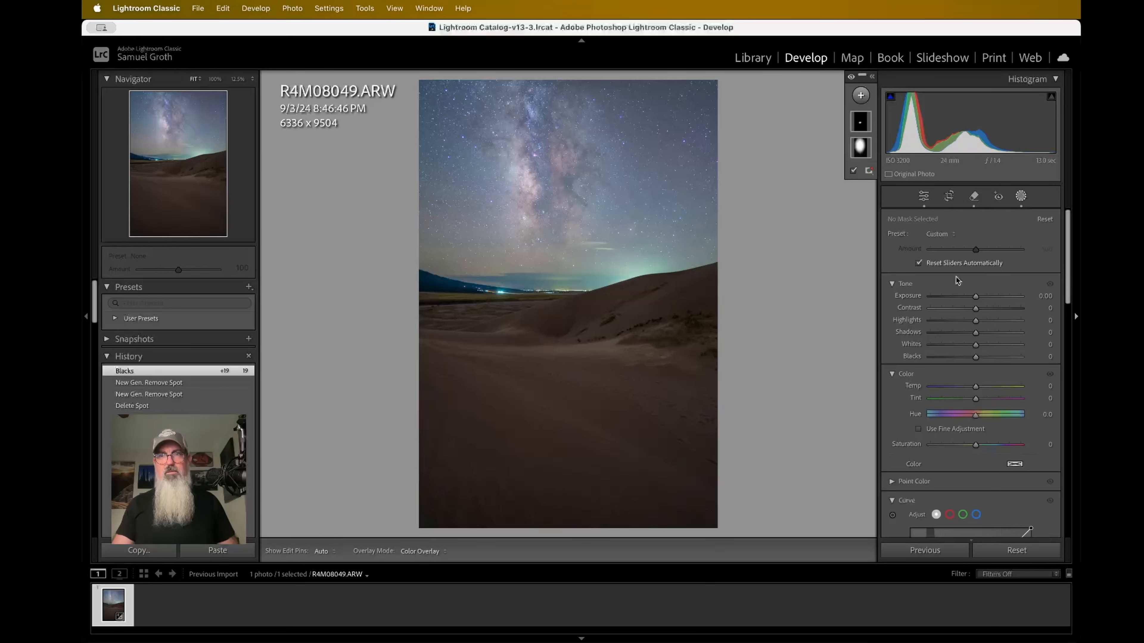
left_click(860, 95)
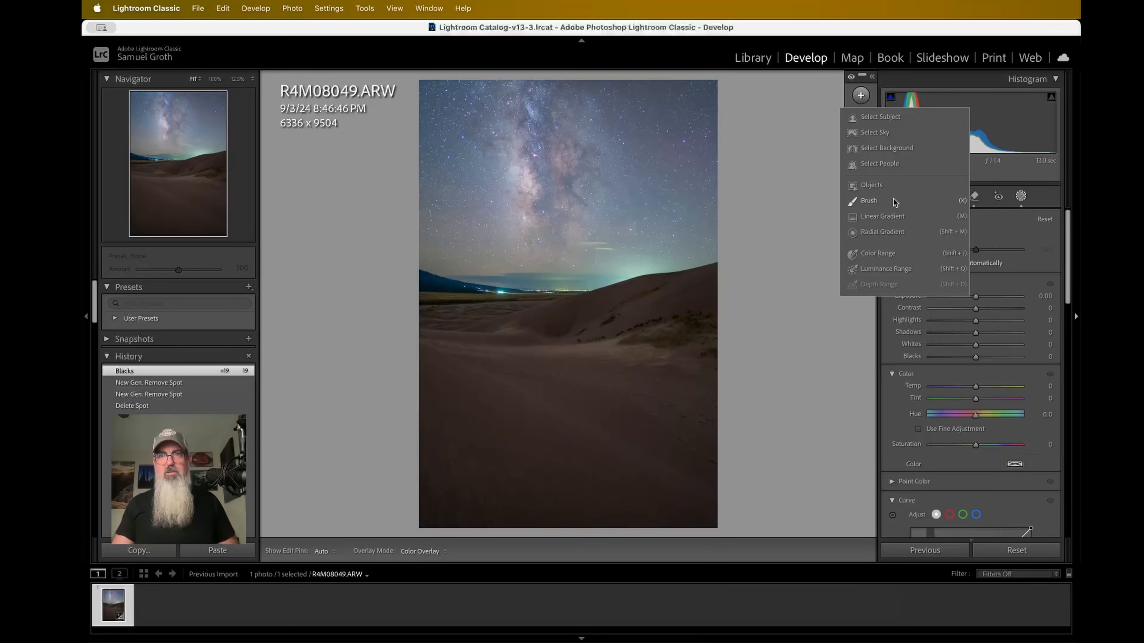
left_click(882, 133)
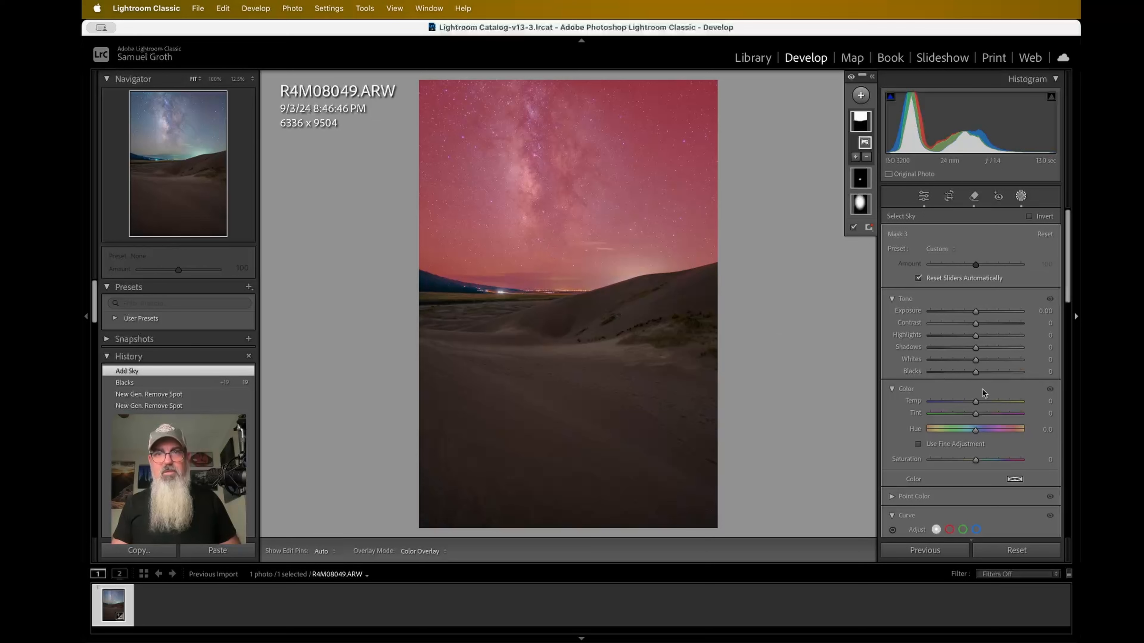
Step: Try the sky mask with Blacks at -42 and with Shadows at -100, resetting each adjustment to 0
left_click_drag(977, 375, 957, 371)
double_click(975, 372)
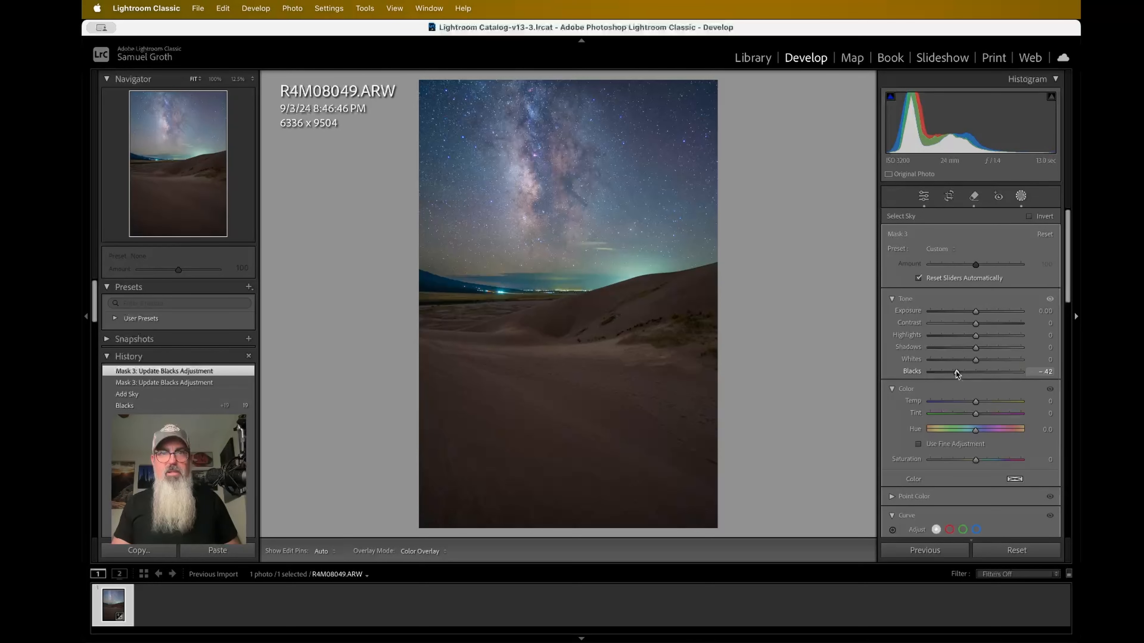
left_click_drag(956, 371, 956, 371)
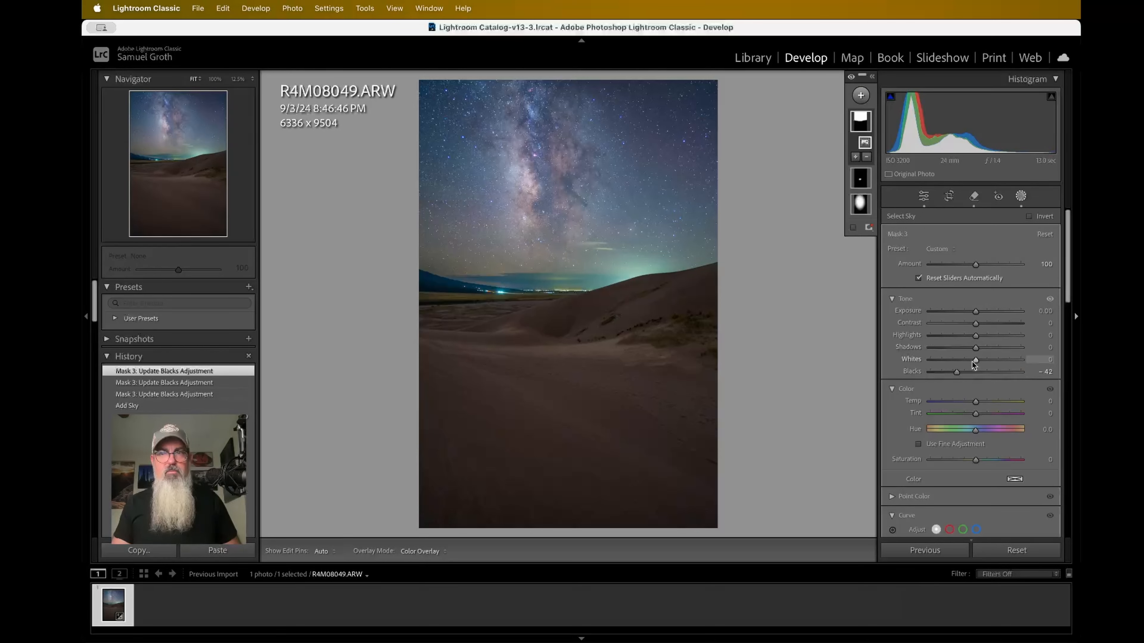
double_click(958, 372)
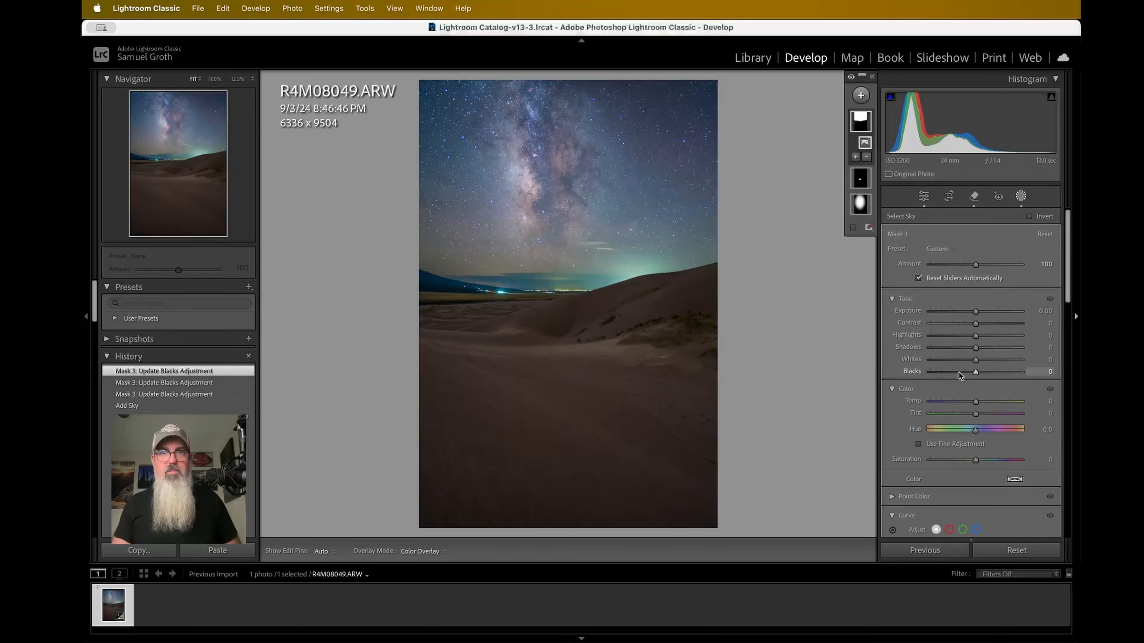
left_click_drag(976, 347, 831, 288)
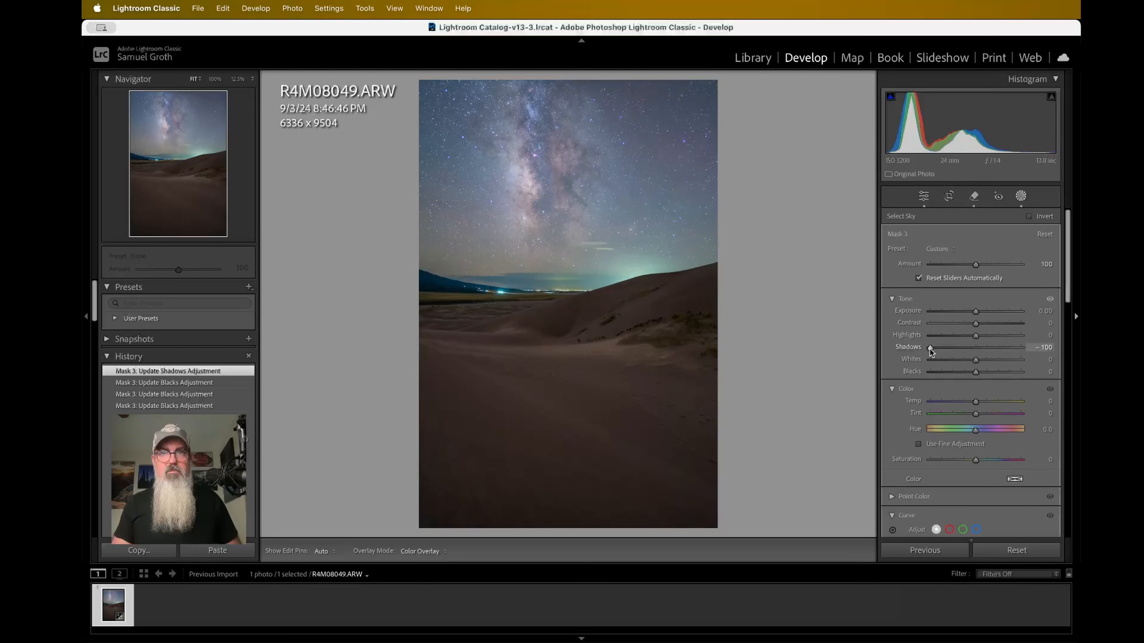
double_click(929, 349)
Step: Darken the sky mask by setting its Blacks to -24
left_click_drag(974, 376, 932, 365)
left_click_drag(935, 369, 963, 370)
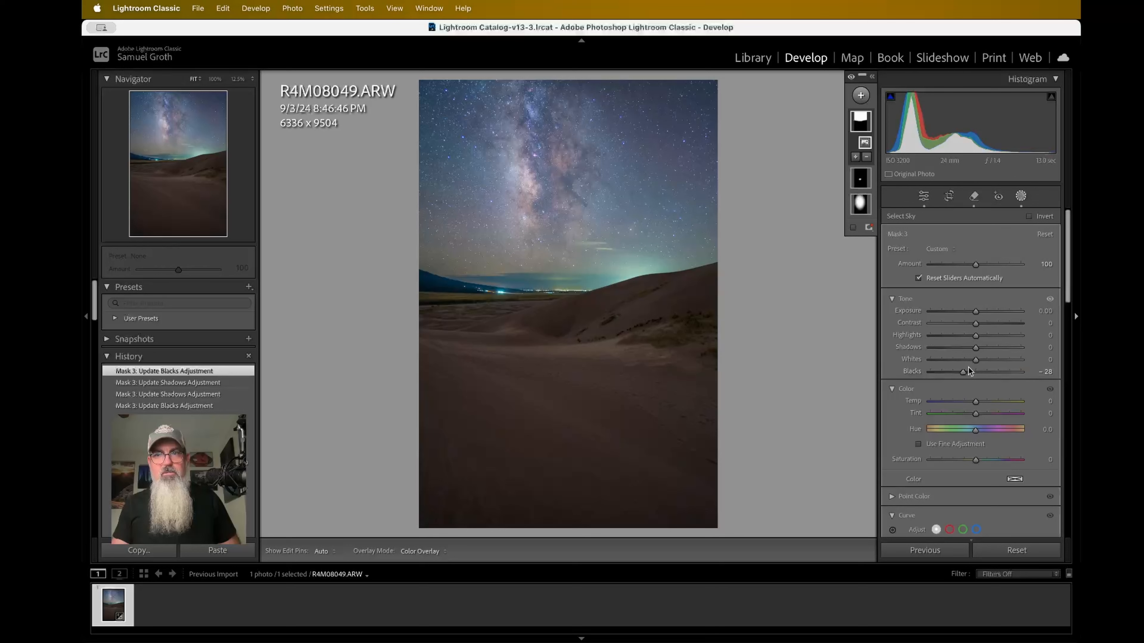
left_click_drag(963, 374, 965, 374)
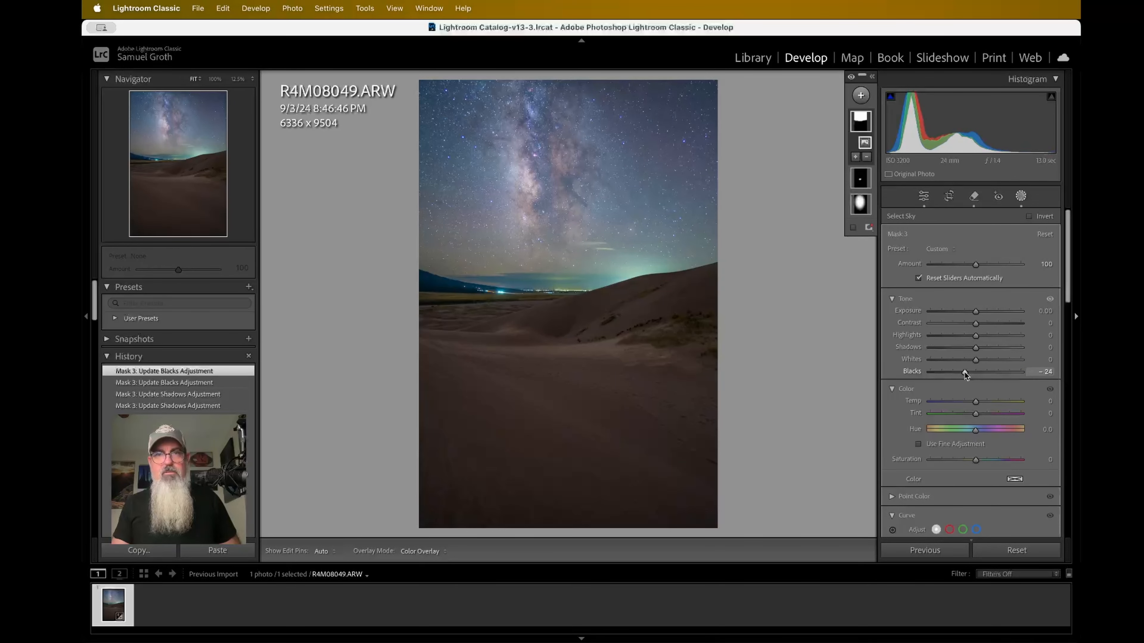
Step: Examine the darkened sky and horizon at zoom levels from 25% to 50%, leave masking, and return to the whole photo
left_click(624, 208)
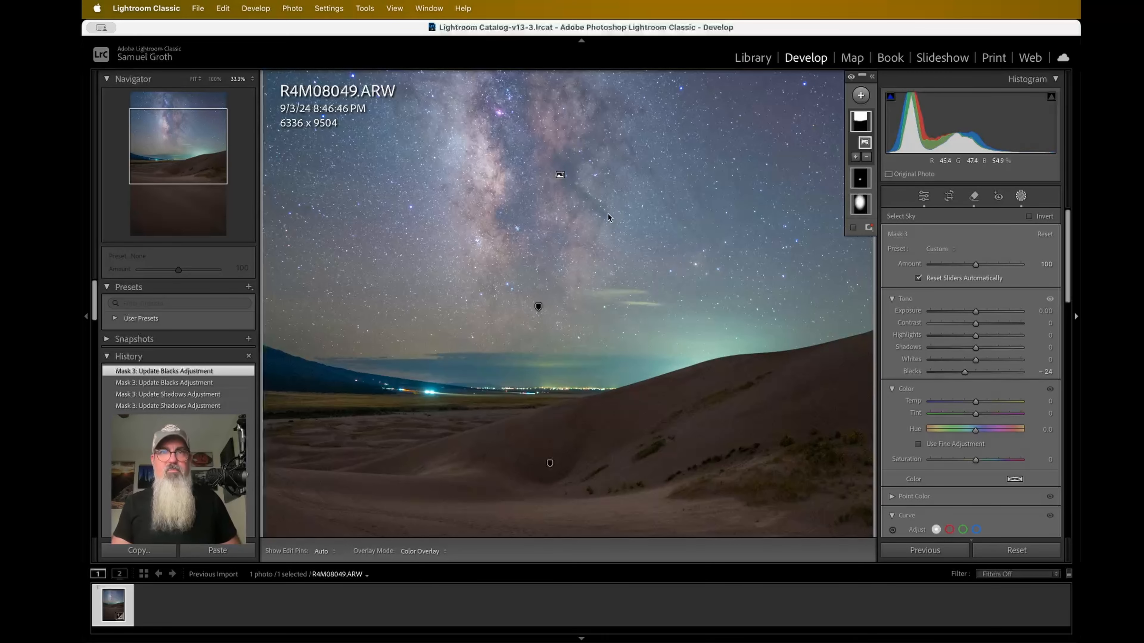
key("super+minus")
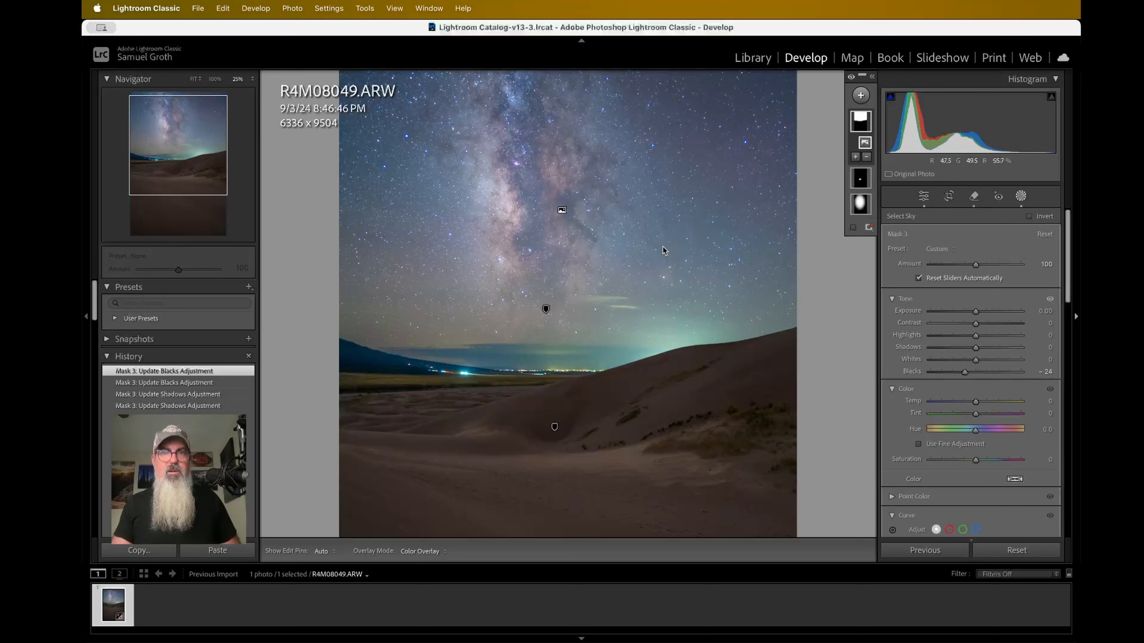
key("super+=")
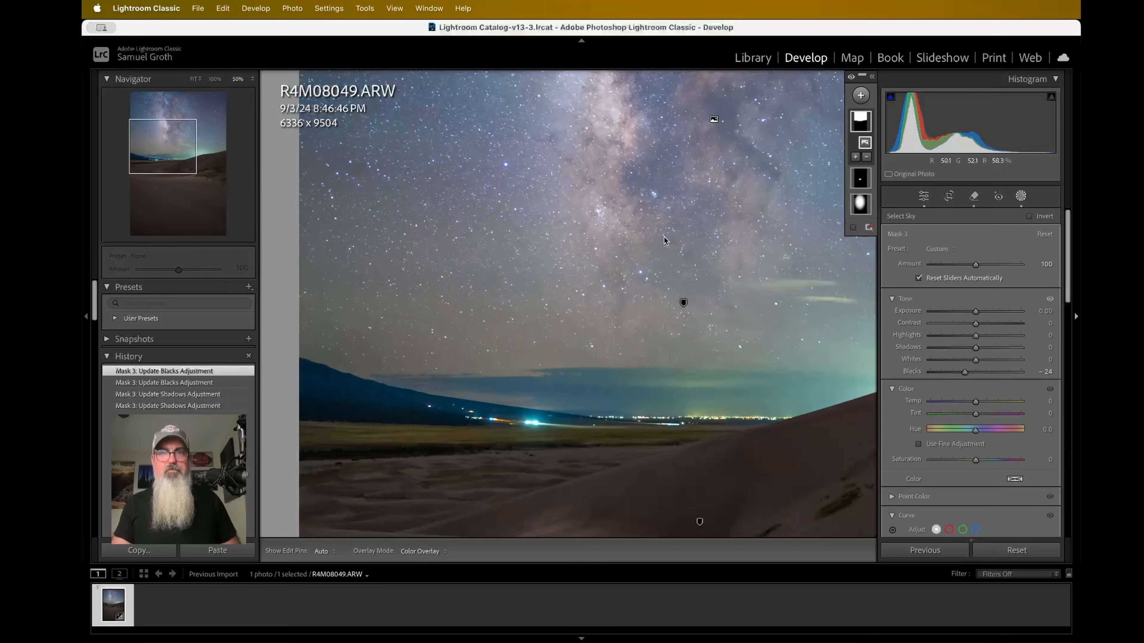
scroll(664, 237, "left", 2)
scroll(663, 237, "right", 10)
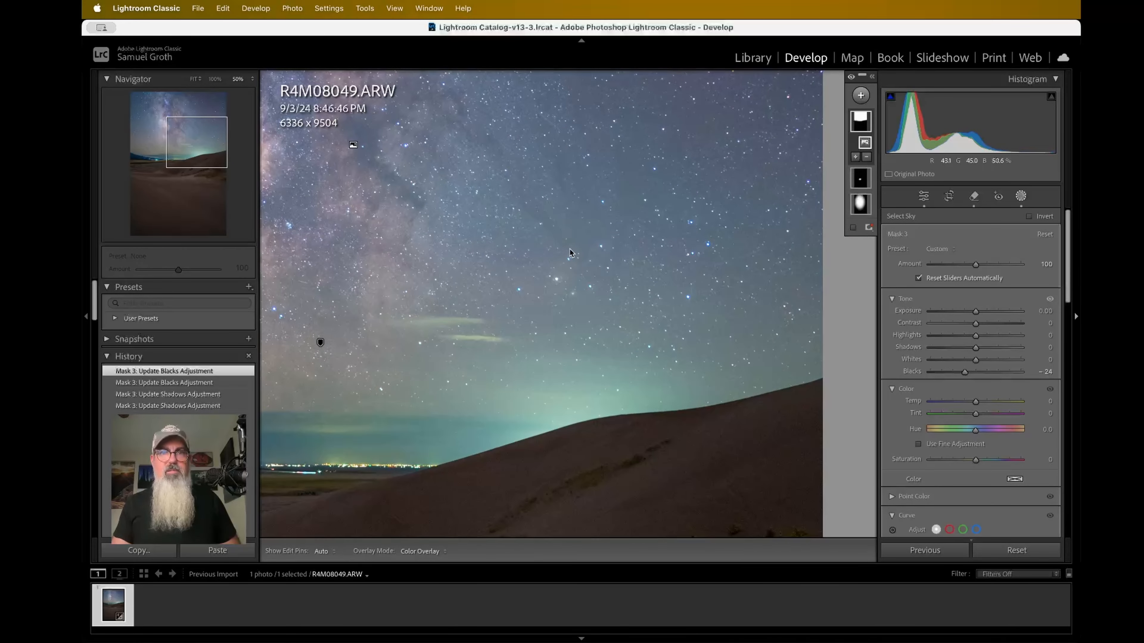
key("super+minus")
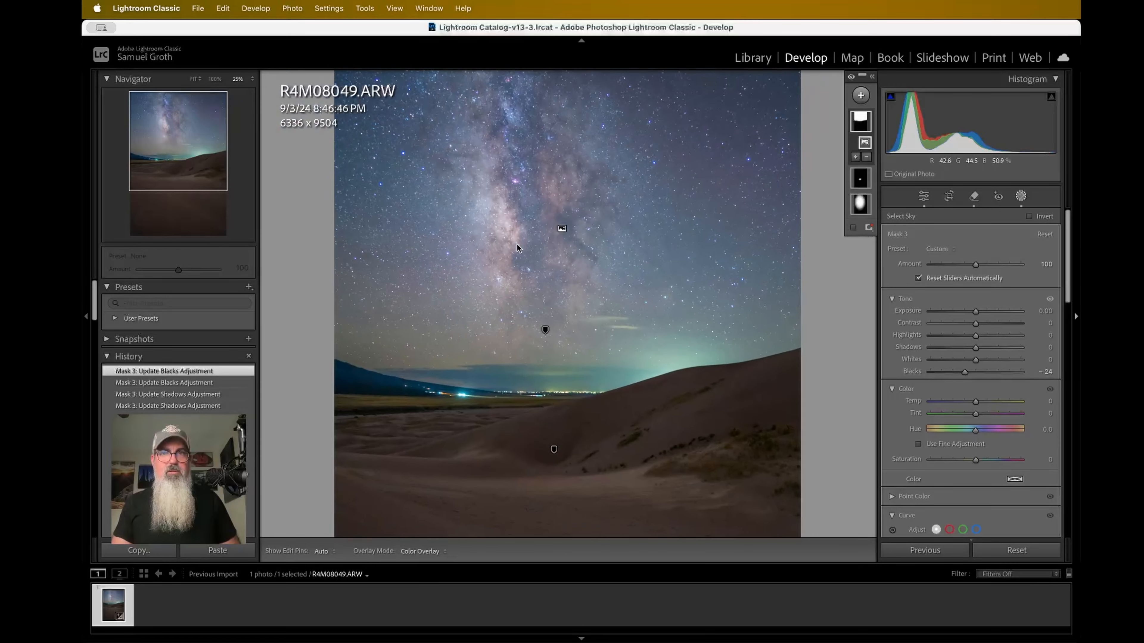
left_click(922, 198)
key("super+minus")
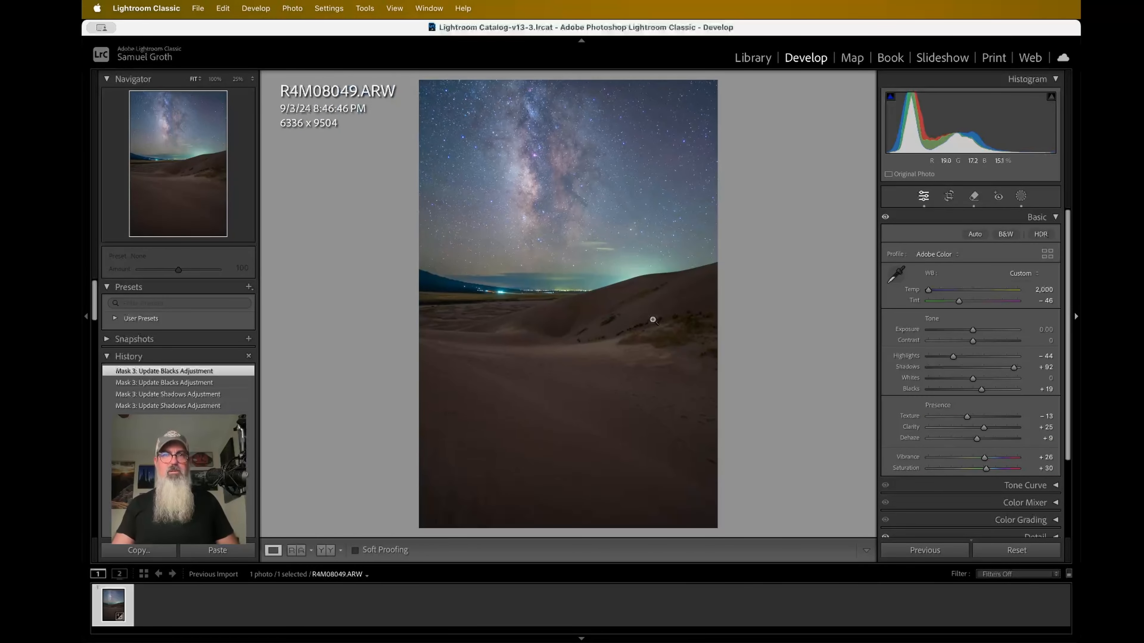